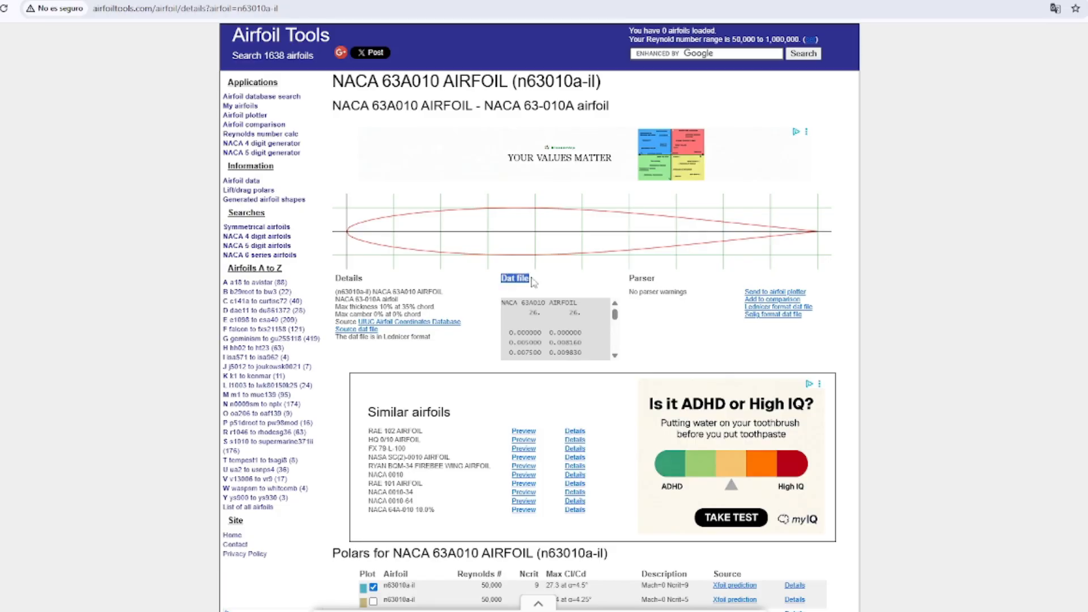
Copy the full coordinate listing from the NACA 63A010 Dat file box and open Notepad (Bloc de notas).
{"action": "left_click_drag", "start_coordinate": [502, 304], "coordinate": [593, 363]}
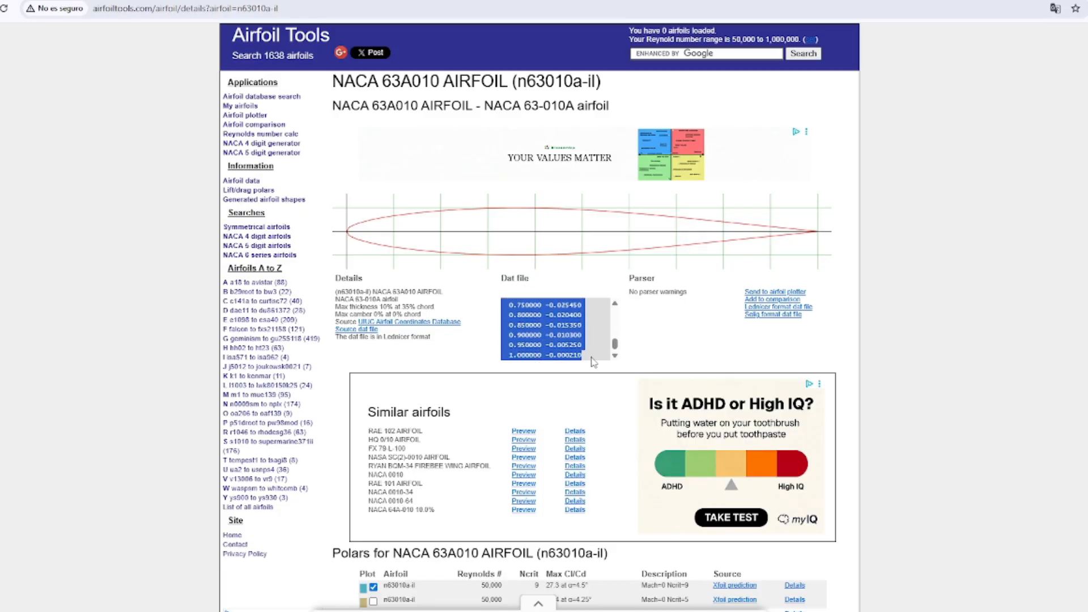
{"action": "left_click", "coordinate": [667, 336]}
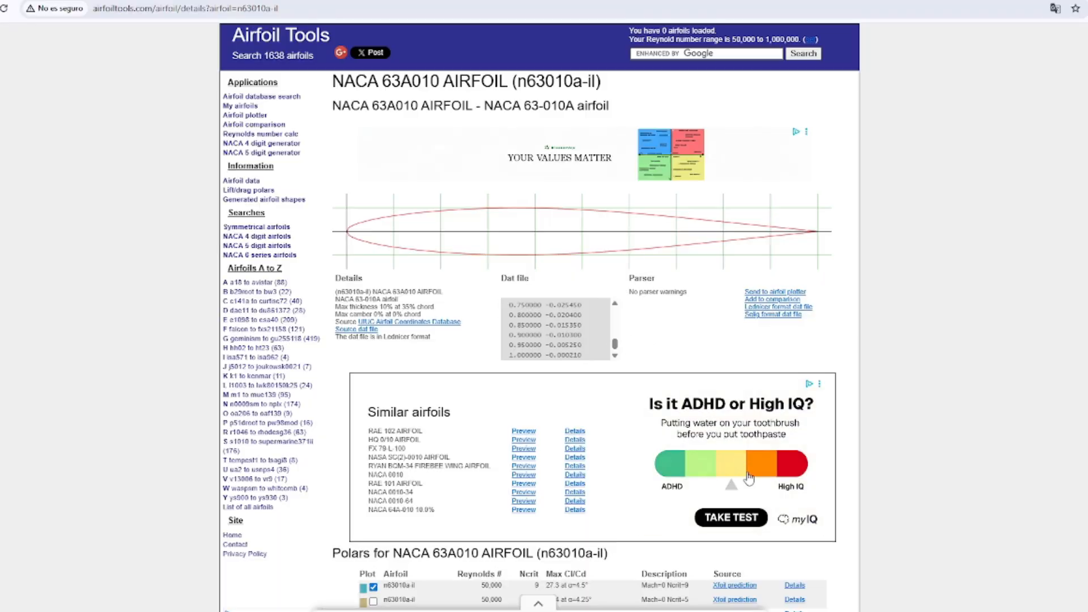
{"action": "key", "text": "super"}
{"action": "type", "text": "bloc"}
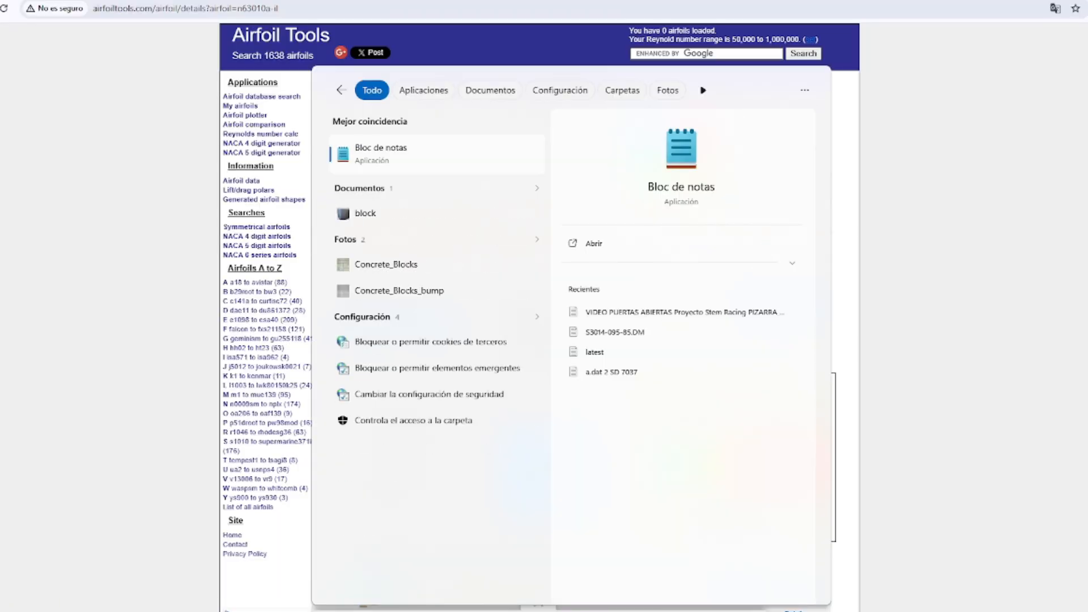
{"action": "left_click", "coordinate": [592, 245]}
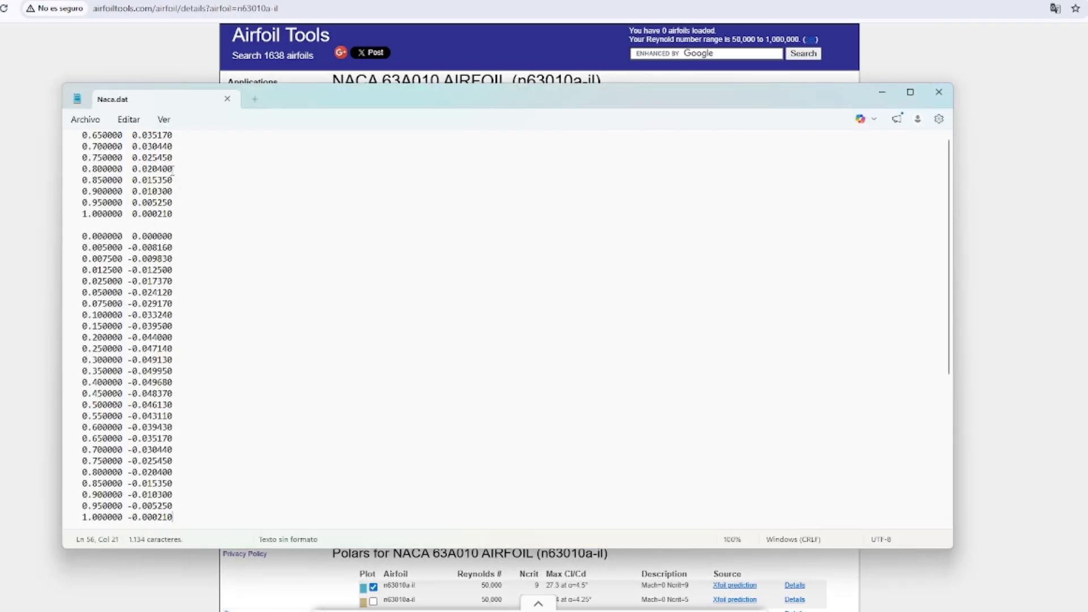
Create a blank document, close the Naca.dat document, and paste the copied NACA 63A010 airfoil coordinates into the new one.
{"action": "left_click", "coordinate": [256, 99]}
{"action": "left_click", "coordinate": [227, 100]}
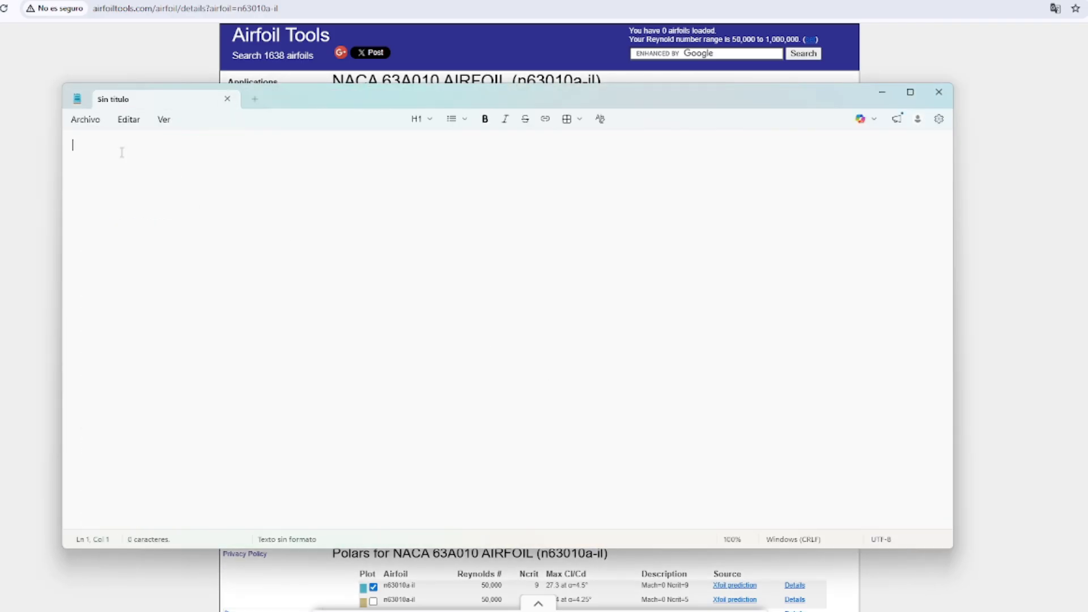
{"action": "type", "text": "NACA 63A010 AIRFOIL        26.       26.    0.000000  0.000000   0.005000  0.008160   0.007500  0.009830   0.012500  0.012500   0.025000  0.017370   0.050000  0.024120   0.075000  0.029170   0.100000  0.033240   0.150000  0.039500   0.200000  0.044000   0.250000  0.047140   0.300000  0.049130   0.350000  0.049950   0.400000  0.049680   0.450000  0.048370   0.500000  0.046130   0.550000  0.043110   0.600000  0.039430   0.650000  0.035170   0.700000  0.030440   0.750000  0.025450   0.800000  0.020400   0.850000  0.015350   0.900000  0.010300   0.950000  0.005250   1.000000  0.000210    0.000000  0.000000   0.005000 -0.008160   0.007500 -0.009830   0.012500 -0.012500   0.025000 -0.017370   0.050000 -0.024120   0.075000 -0.029170   0.100000 -0.033240   0.150000 -0.039500   0.200000 -0.044000   0.250000 -0.047140   0.300000 -0.049130   0.350000 -0.049950   0.400000 -0.049680   0.450000 -0.048370   0.500000 -0.046130   0.550000 -0.043110   0.600000 -0.039430   0.650000 -0.035170   0.700000 -0.030440   0.750000 -0.025450   0.800000 -0.020400   0.850000 -0.015350   0.900000 -0.010300   0.950000 -0.005250   1.000000 -0.000210"}
{"action": "scroll", "coordinate": [216, 255], "scroll_direction": "up", "scroll_amount": 7}
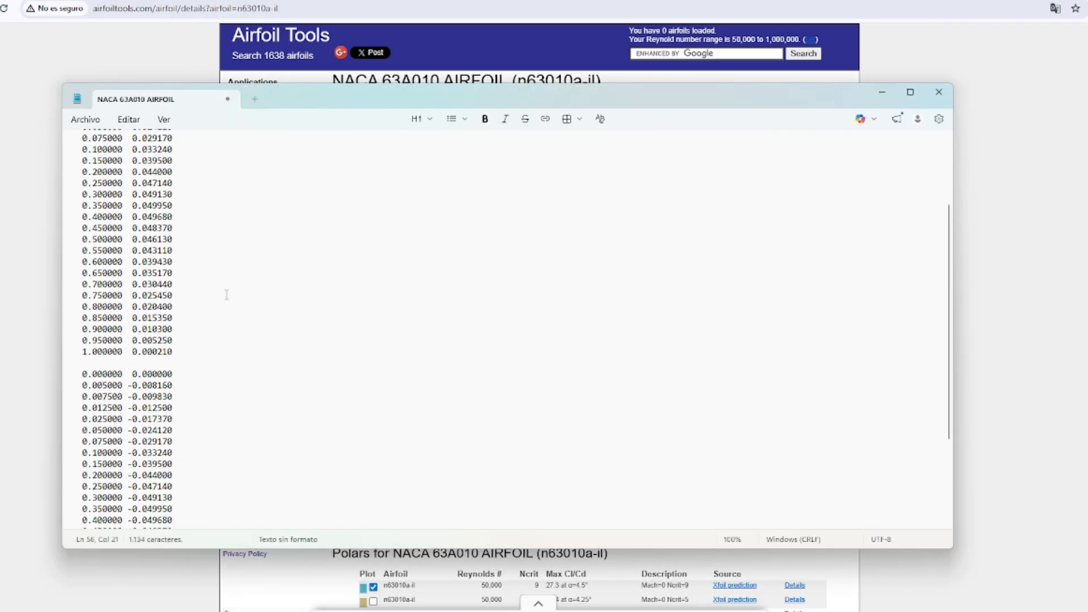
{"action": "scroll", "coordinate": [111, 191], "scroll_direction": "down", "scroll_amount": 7}
{"action": "scroll", "coordinate": [195, 209], "scroll_direction": "up", "scroll_amount": 7}
Save the coordinates in the Descargas folder as a text document named "NACA 63A010.".
{"action": "left_click", "coordinate": [91, 120]}
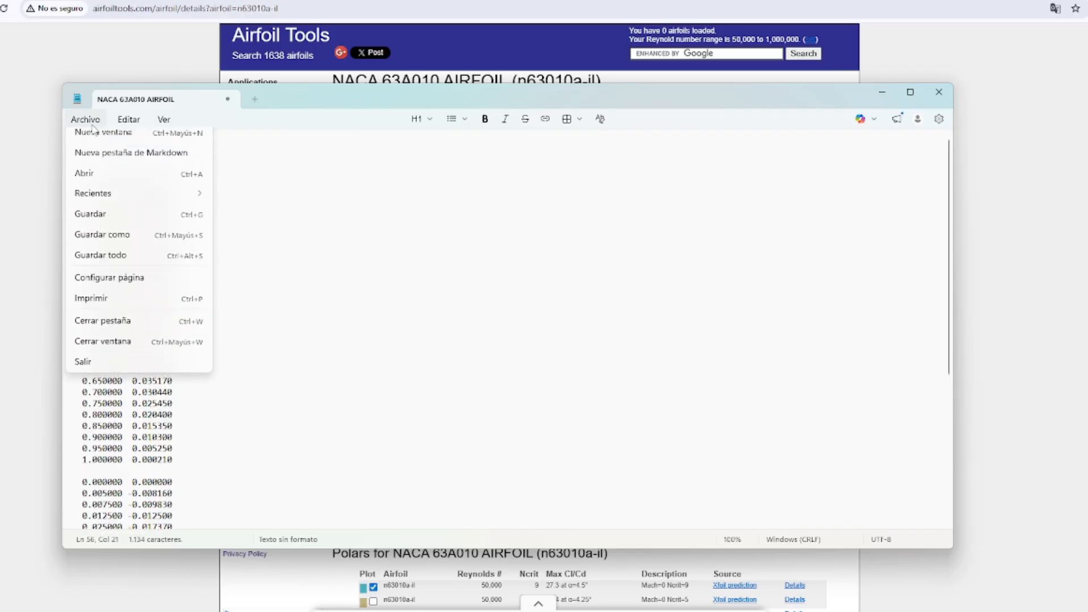
{"action": "left_click", "coordinate": [135, 259]}
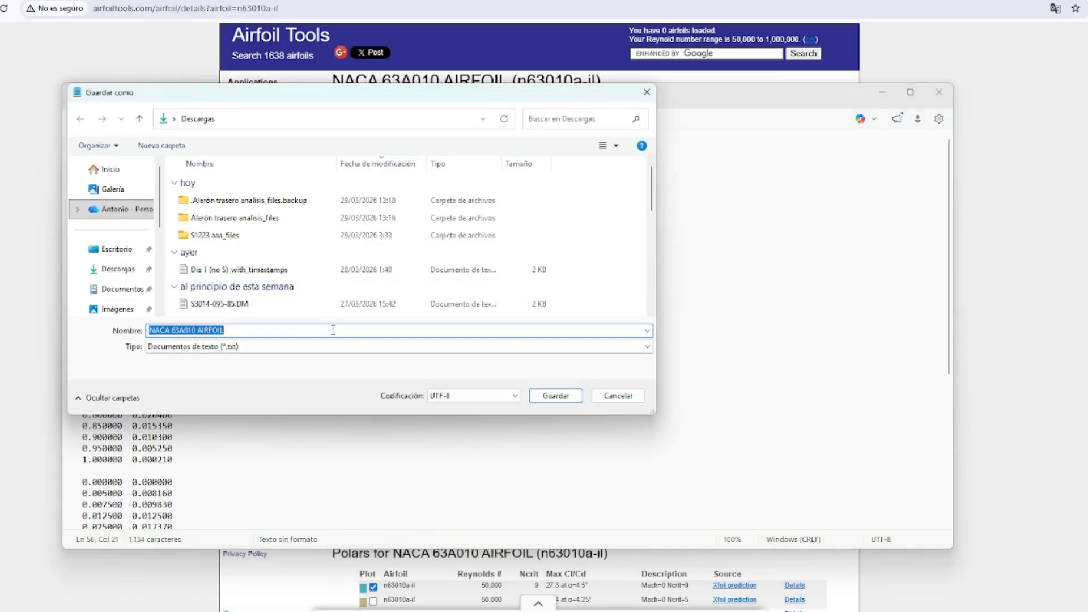
{"action": "key", "text": "BackSpace"}
{"action": "type", "text": "NAC"}
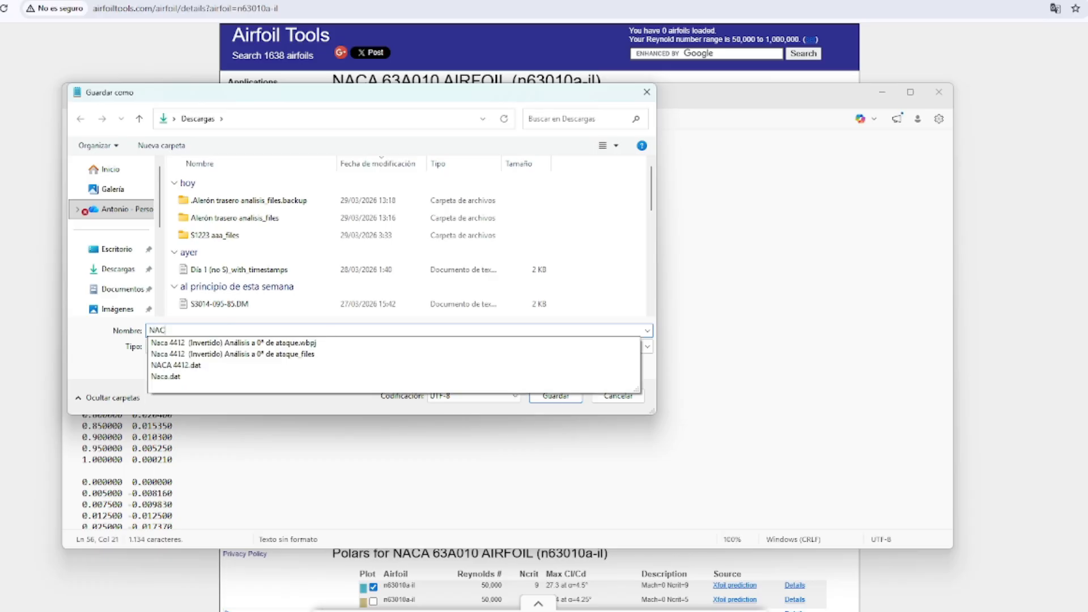
{"action": "type", "text": "A "}
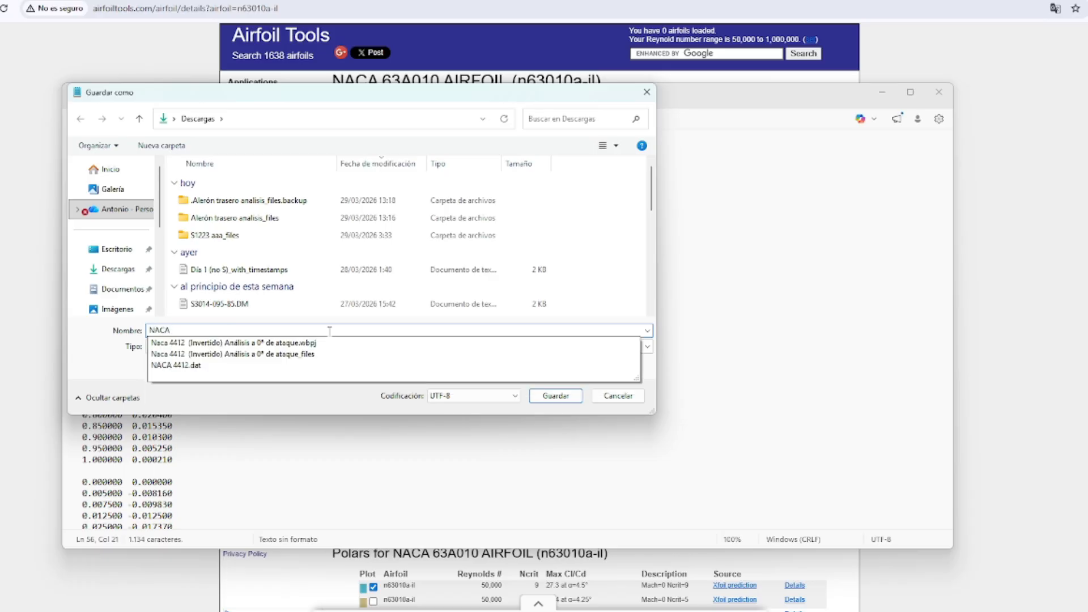
{"action": "type", "text": "63"}
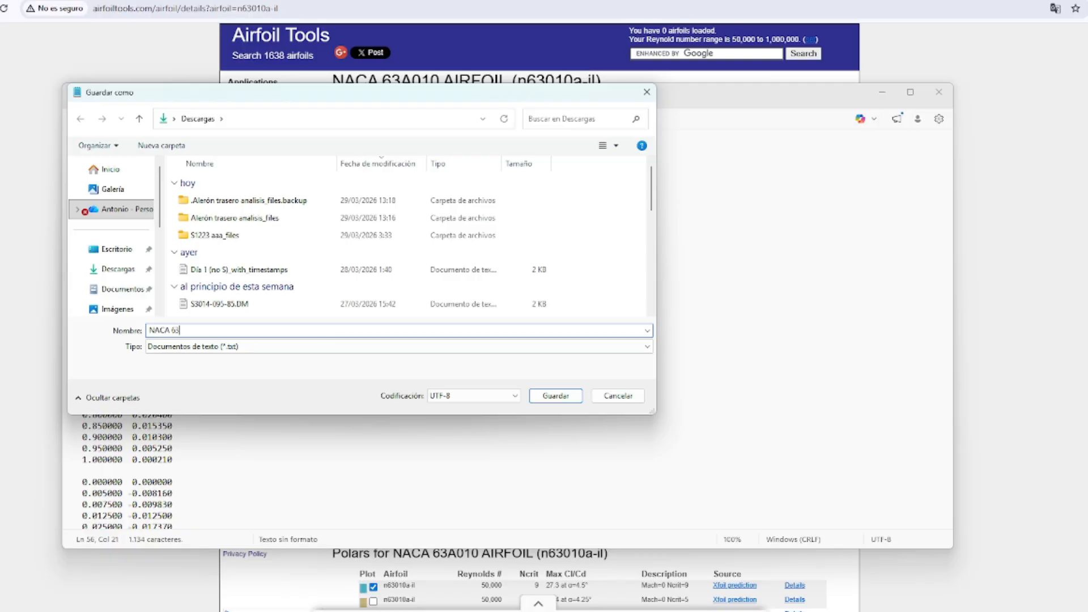
{"action": "key", "text": "ctrl+a"}
{"action": "left_click", "coordinate": [363, 333]}
{"action": "key", "text": "Return"}
{"action": "key", "text": "BackSpace"}
Save the coordinates as NACA 63A010.dat in the Descargas folder and close the text editor.
{"action": "left_click", "coordinate": [85, 119]}
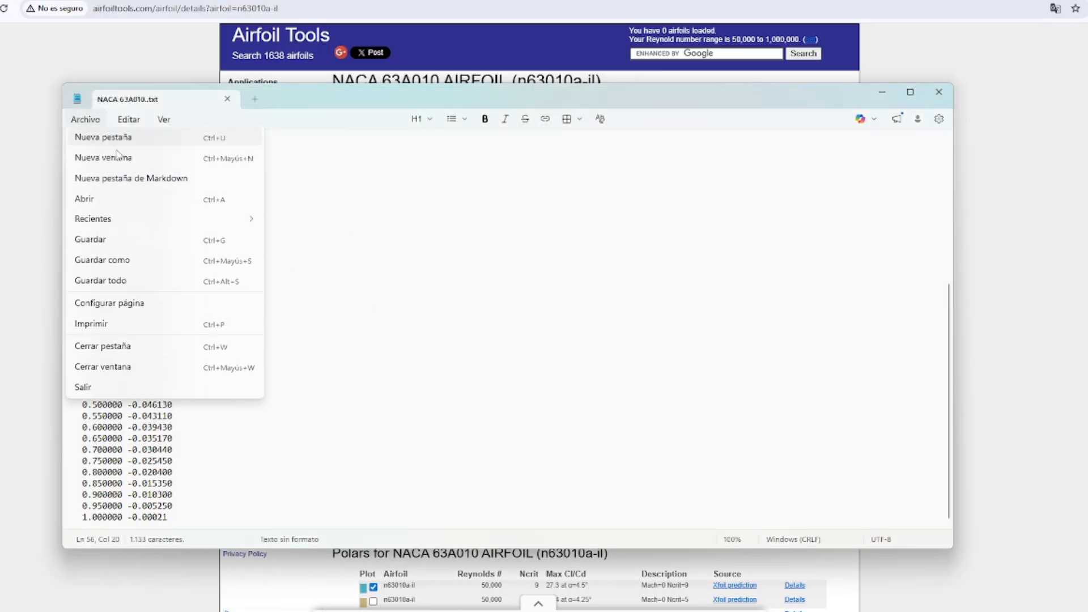
{"action": "left_click", "coordinate": [107, 264]}
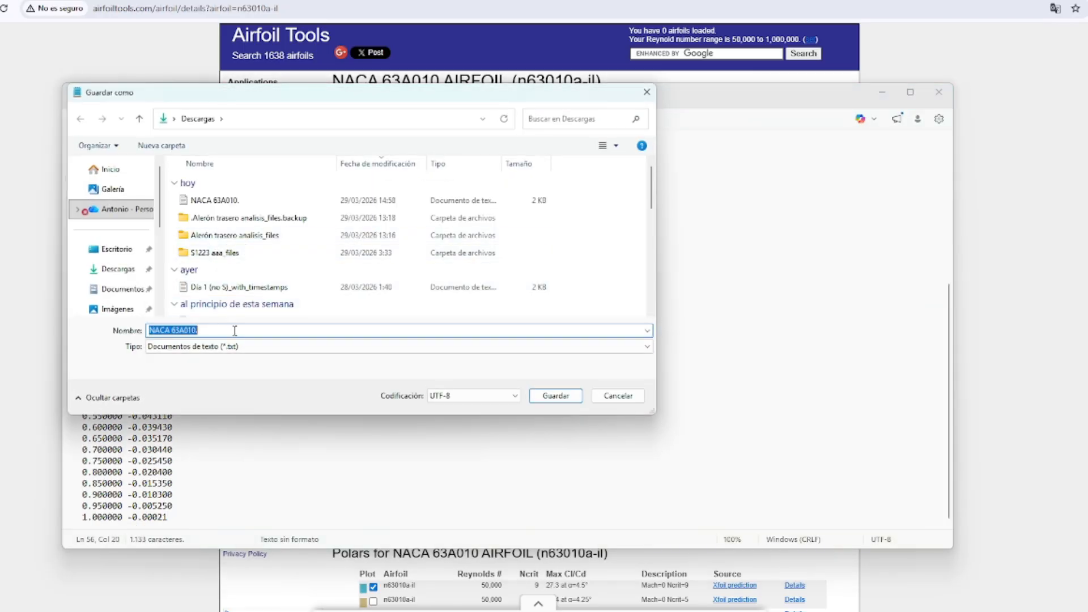
{"action": "left_click", "coordinate": [234, 331]}
{"action": "type", "text": "dat"}
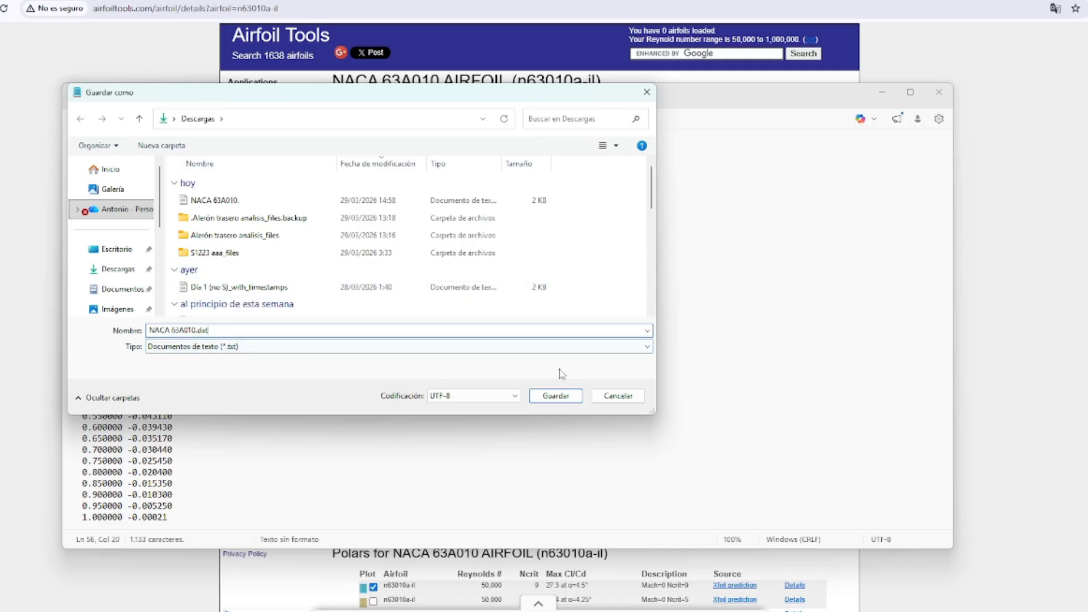
{"action": "left_click", "coordinate": [555, 395]}
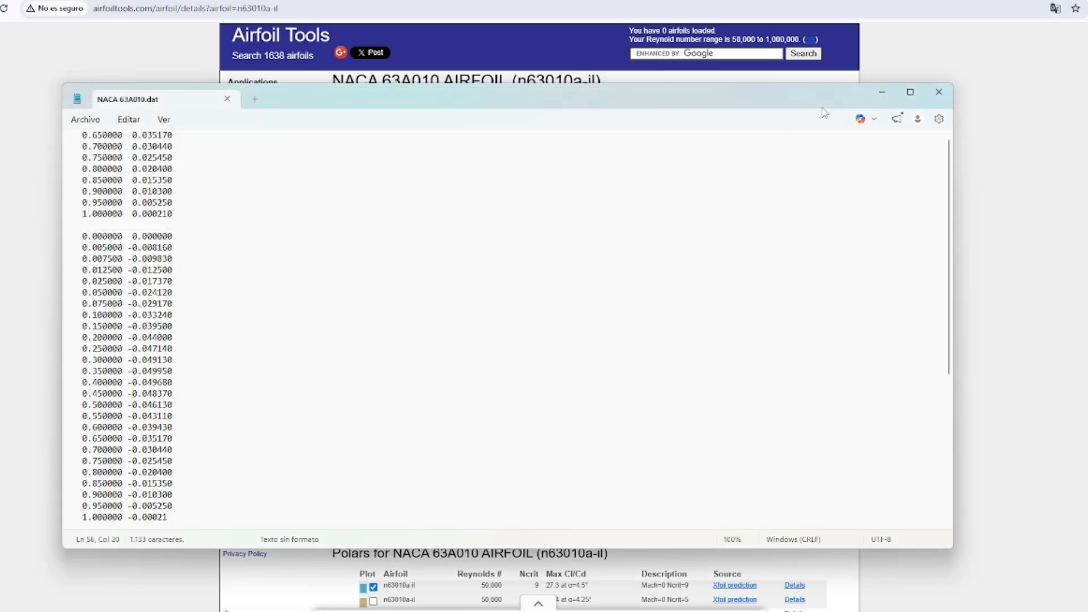
{"action": "left_click", "coordinate": [939, 92]}
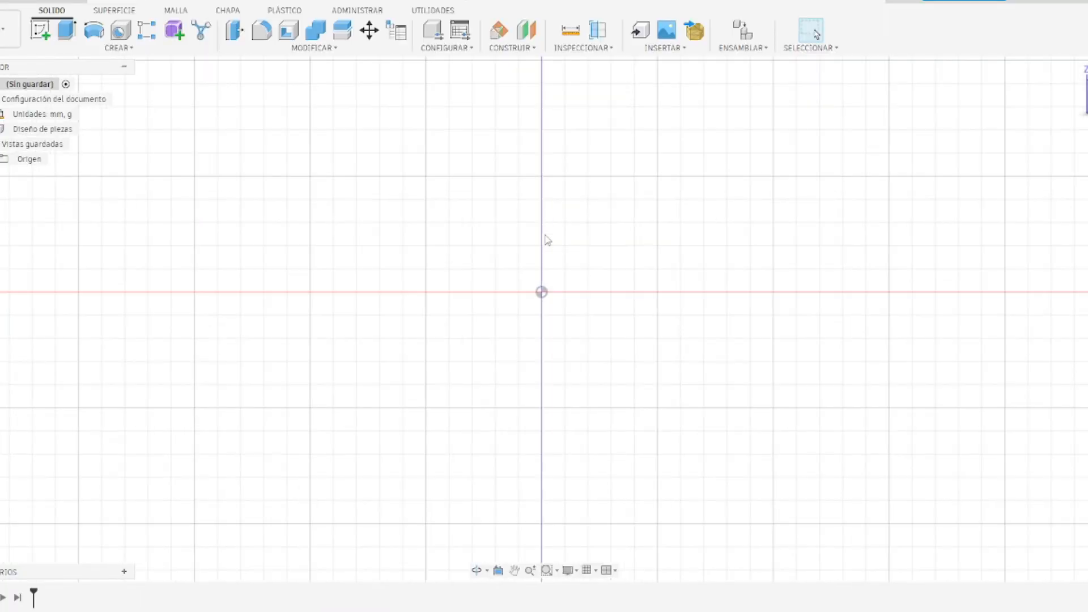
In Fusion, create a sketch on the origin plane facing the view and finish it empty.
{"action": "scroll", "coordinate": [545, 236], "scroll_direction": "down", "scroll_amount": 5}
{"action": "middle_click_drag", "start_coordinate": [669, 163], "coordinate": [597, 231]}
{"action": "left_click", "coordinate": [1087, 95]}
{"action": "scroll", "coordinate": [571, 248], "scroll_direction": "up", "scroll_amount": 6}
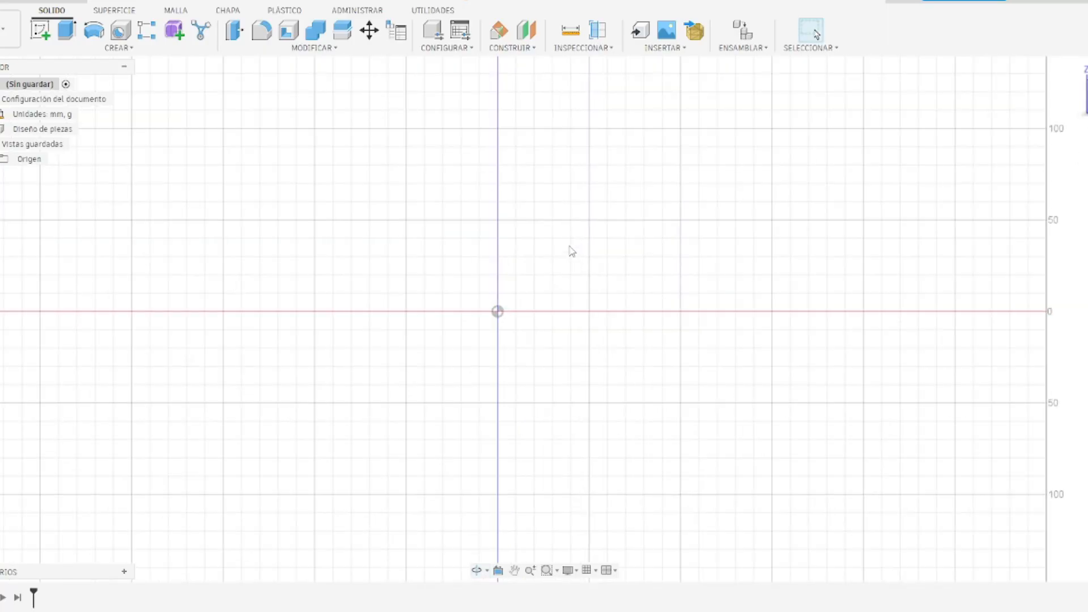
{"action": "left_click", "coordinate": [41, 36]}
{"action": "left_click", "coordinate": [494, 318]}
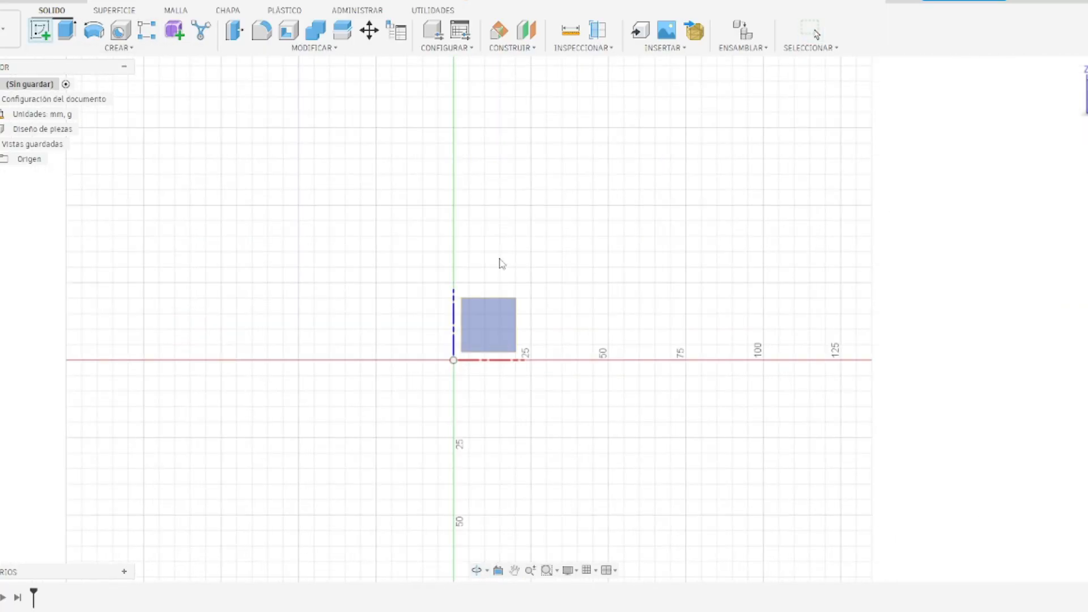
{"action": "scroll", "coordinate": [672, 295], "scroll_direction": "up", "scroll_amount": 2}
{"action": "middle_click_drag", "start_coordinate": [560, 221], "coordinate": [437, 204]}
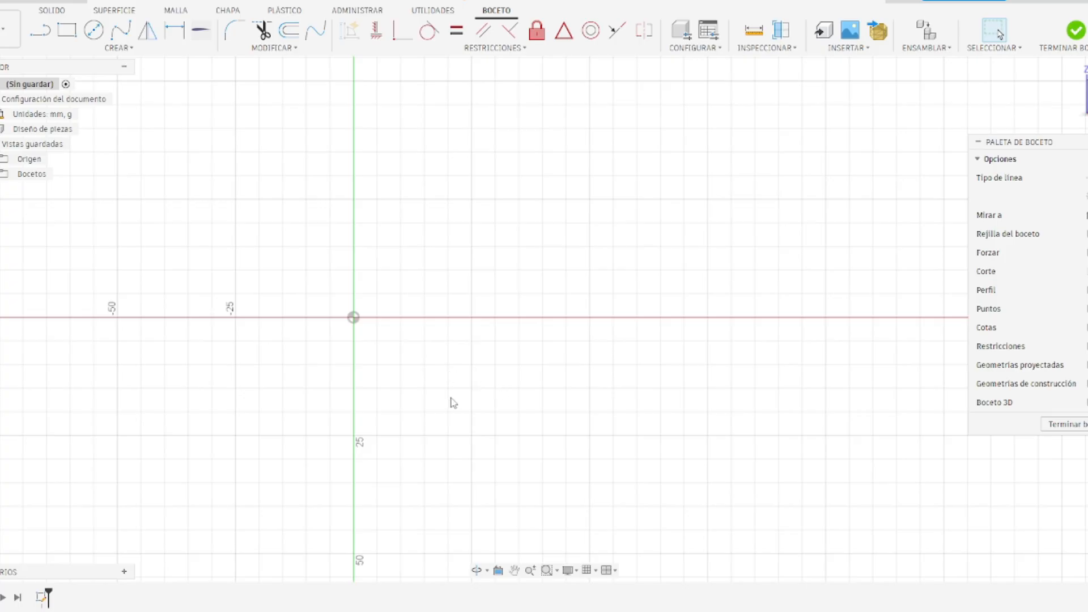
{"action": "left_click", "coordinate": [118, 47]}
{"action": "left_click", "coordinate": [1076, 30]}
Open the Fusion App Store from the add-in utilities.
{"action": "left_click", "coordinate": [418, 13]}
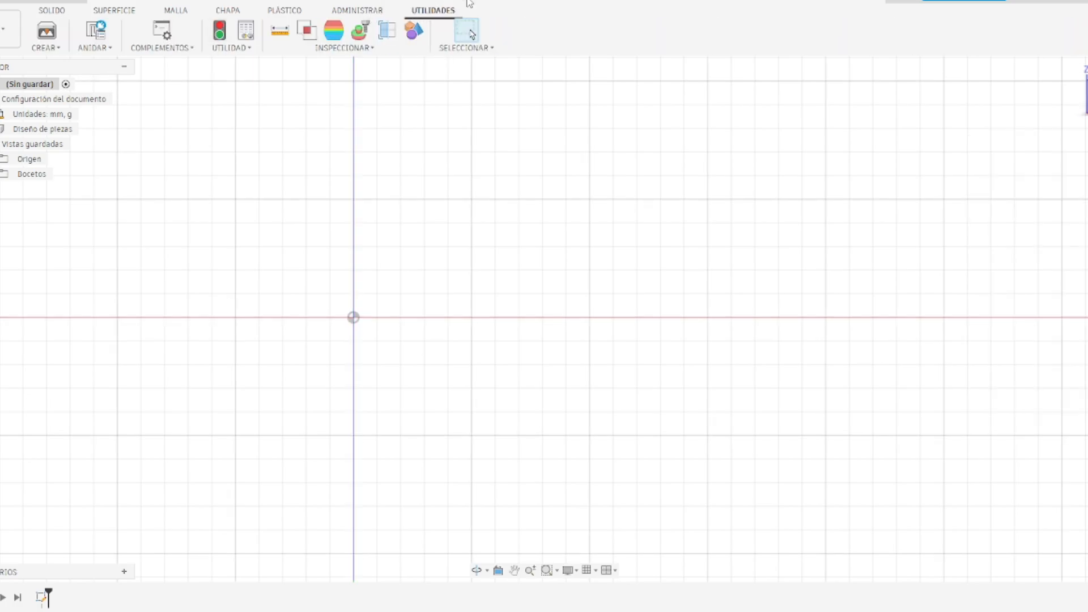
{"action": "left_click", "coordinate": [156, 51]}
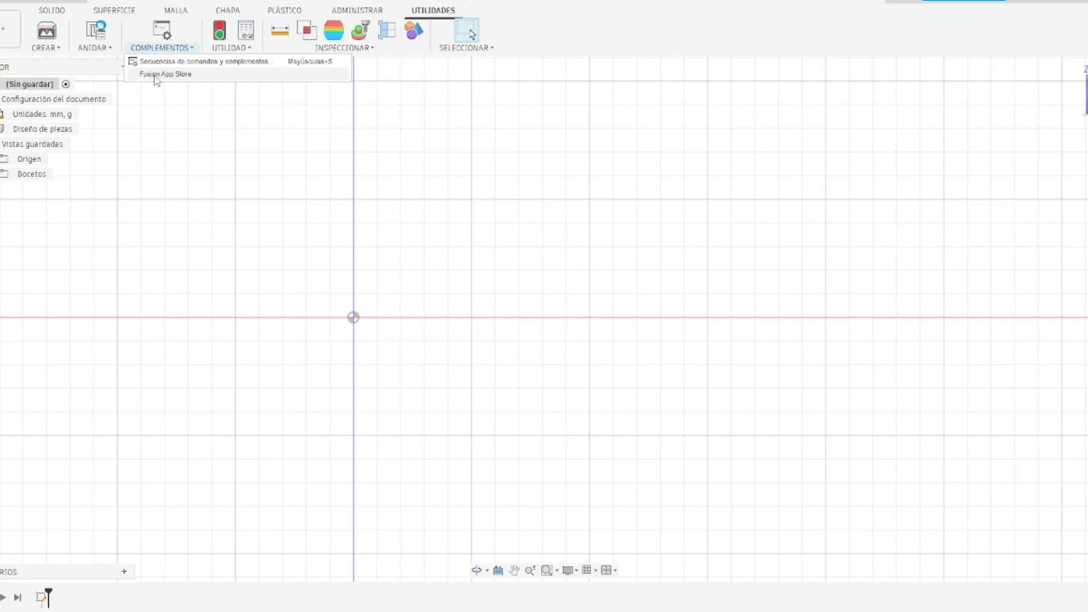
{"action": "left_click", "coordinate": [212, 75]}
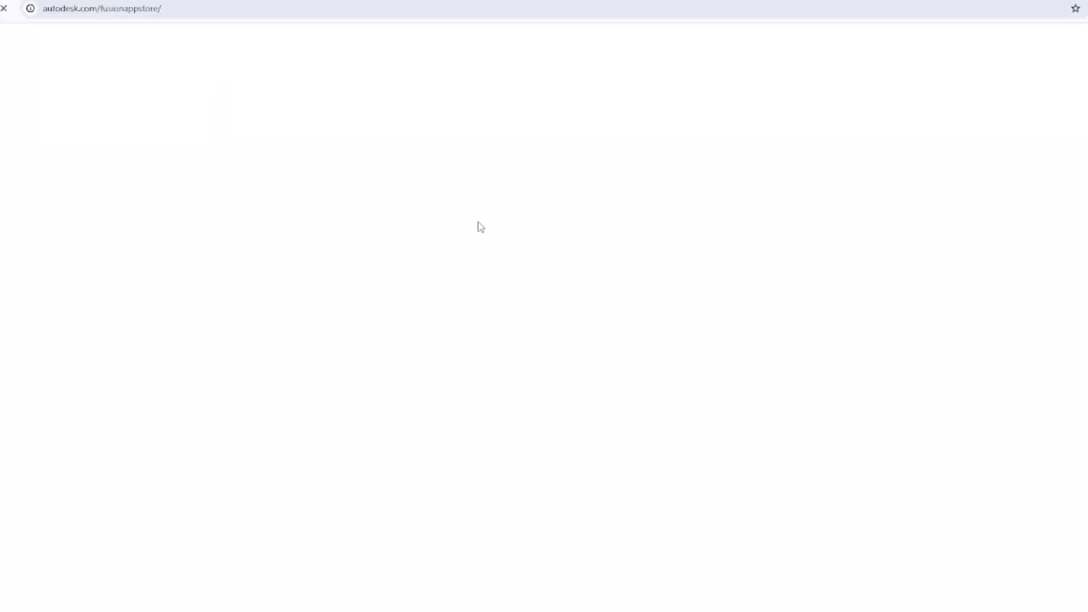
Search the app store for Airfoil and open the Airfoil Sketch from File app.
{"action": "scroll", "coordinate": [525, 357], "scroll_direction": "down", "scroll_amount": 1}
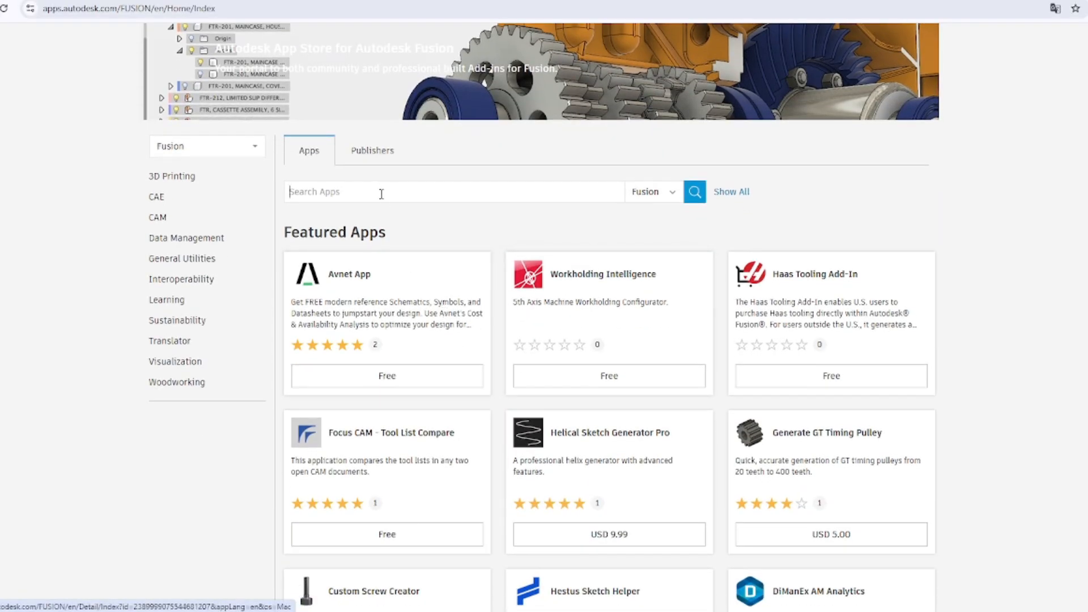
{"action": "left_click", "coordinate": [379, 192]}
{"action": "type", "text": "Air"}
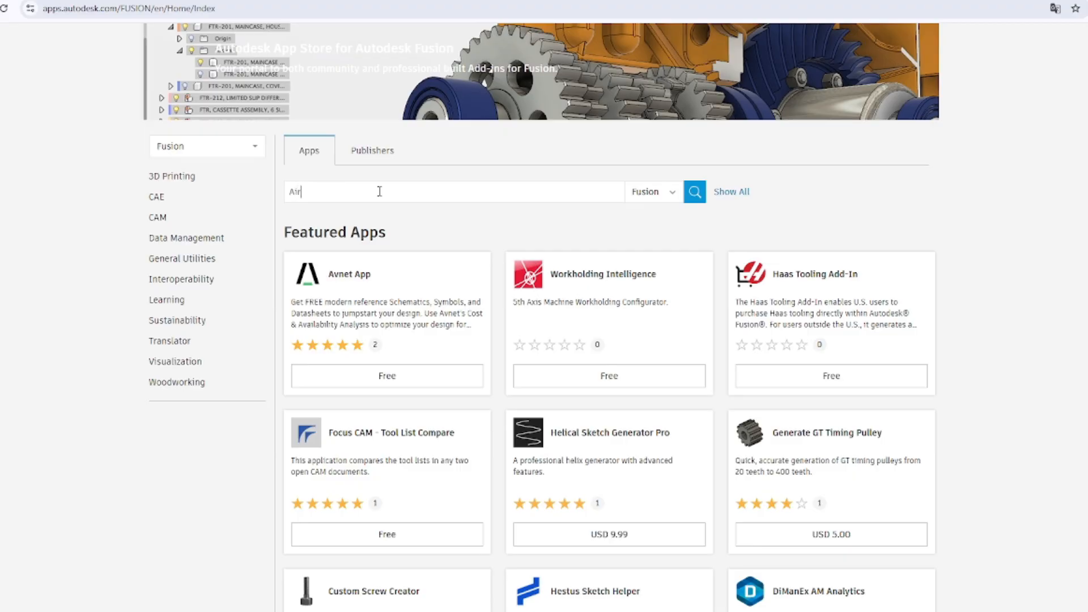
{"action": "key", "text": "Return"}
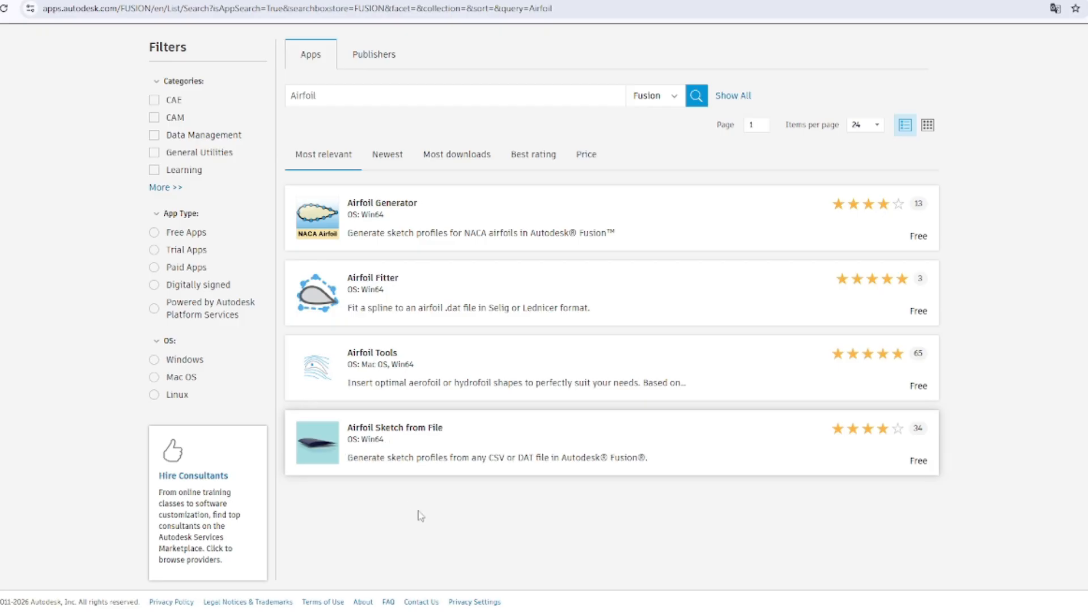
{"action": "left_click", "coordinate": [419, 434]}
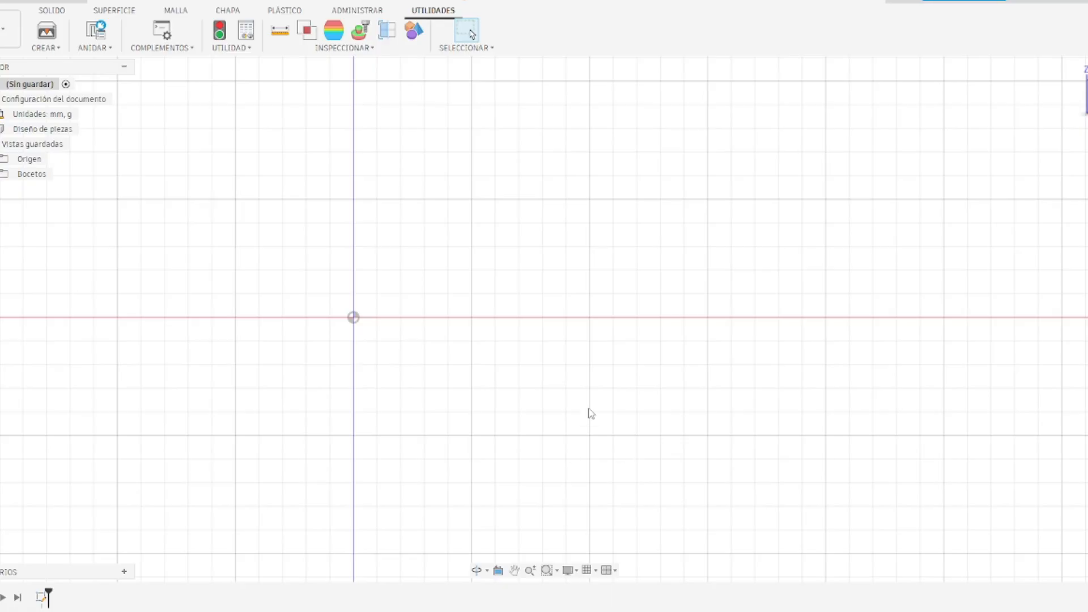
Back in Fusion, start a new sketch on the origin plane facing the view and locate the Airfoil Sketch From File command.
{"action": "middle_click_drag", "start_coordinate": [345, 335], "coordinate": [440, 397]}
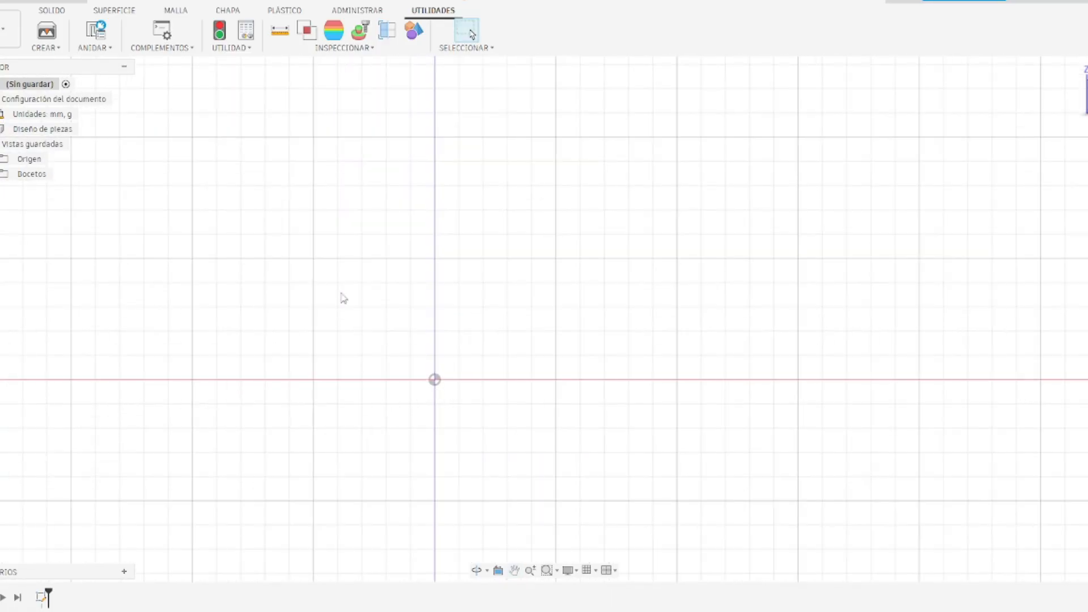
{"action": "left_click", "coordinate": [48, 10]}
{"action": "left_click", "coordinate": [39, 29]}
{"action": "left_click", "coordinate": [468, 347]}
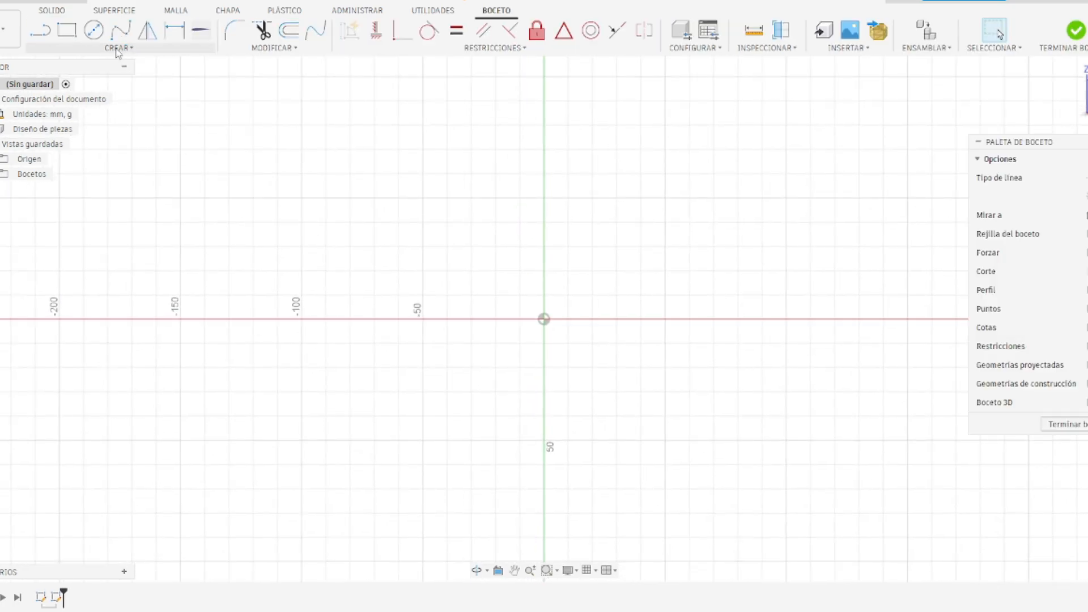
{"action": "left_click", "coordinate": [116, 50]}
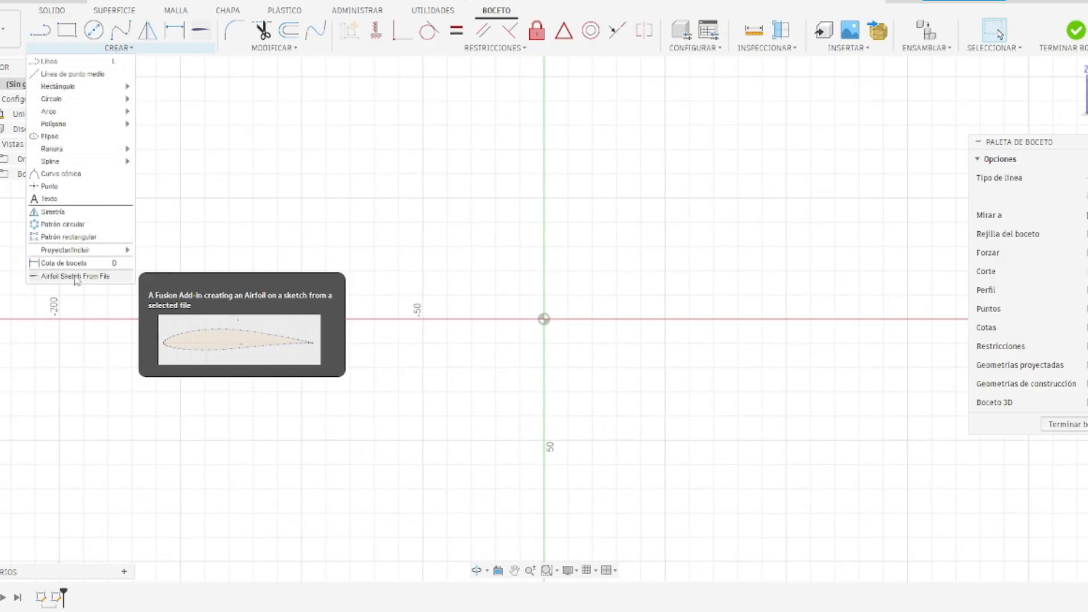
{"action": "middle_click_drag", "start_coordinate": [415, 252], "coordinate": [189, 257]}
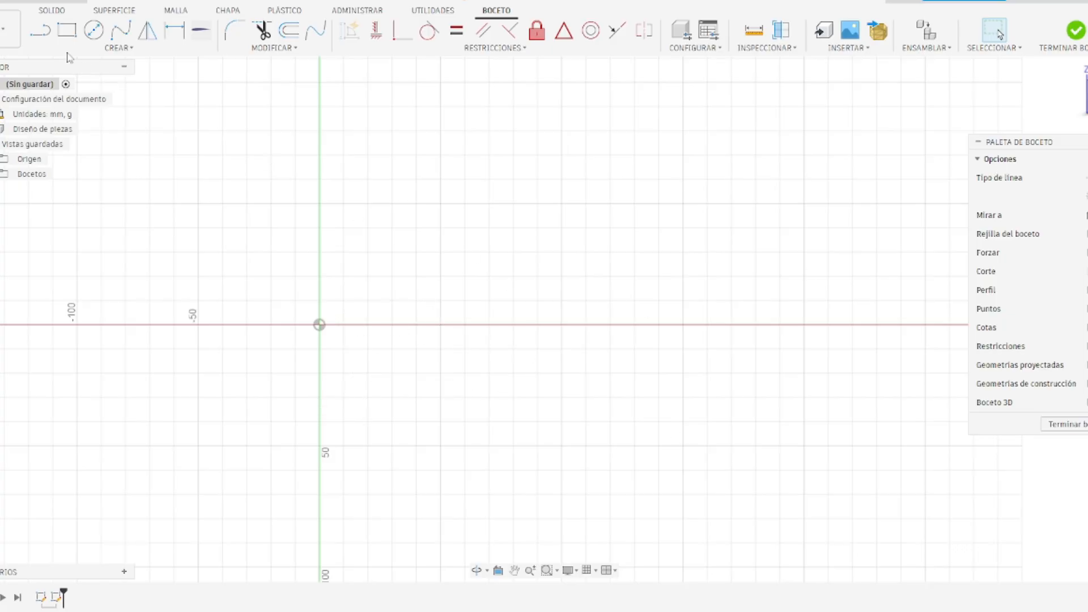
{"action": "left_click", "coordinate": [40, 30]}
{"action": "scroll", "coordinate": [527, 379], "scroll_direction": "up", "scroll_amount": 2}
{"action": "scroll", "coordinate": [272, 312], "scroll_direction": "up", "scroll_amount": 2}
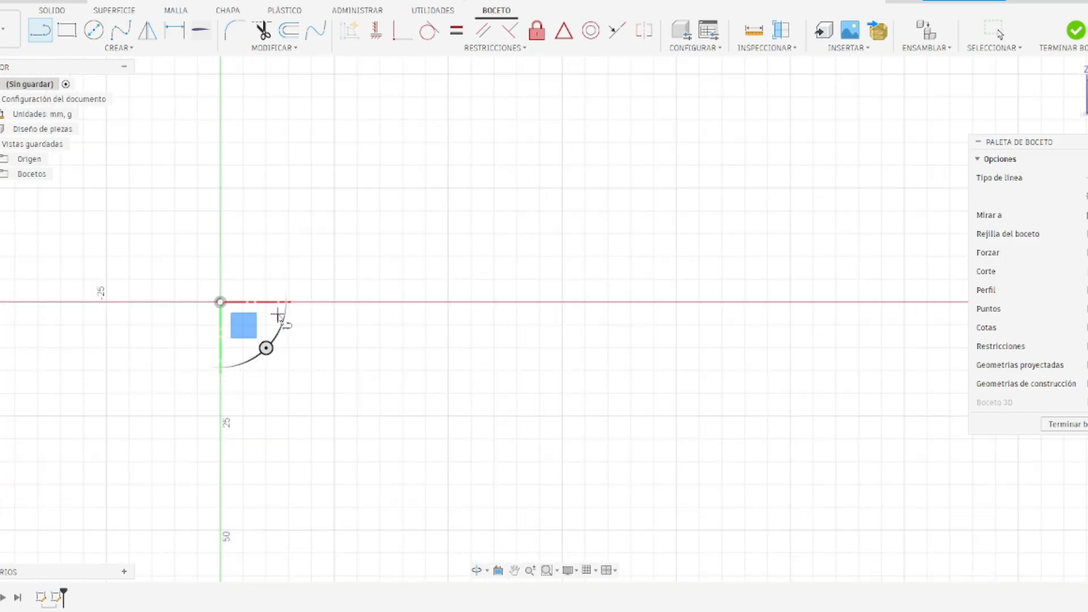
{"action": "left_click", "coordinate": [289, 302]}
{"action": "right_click", "coordinate": [377, 314]}
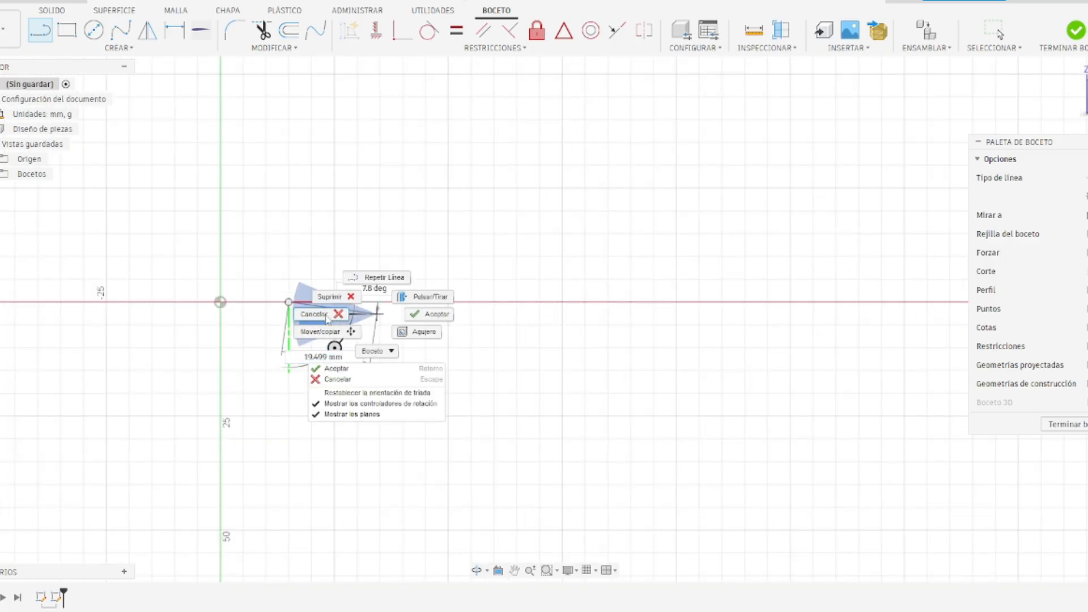
{"action": "left_click", "coordinate": [327, 316]}
{"action": "scroll", "coordinate": [471, 284], "scroll_direction": "down", "scroll_amount": 4}
{"action": "left_click", "coordinate": [40, 29]}
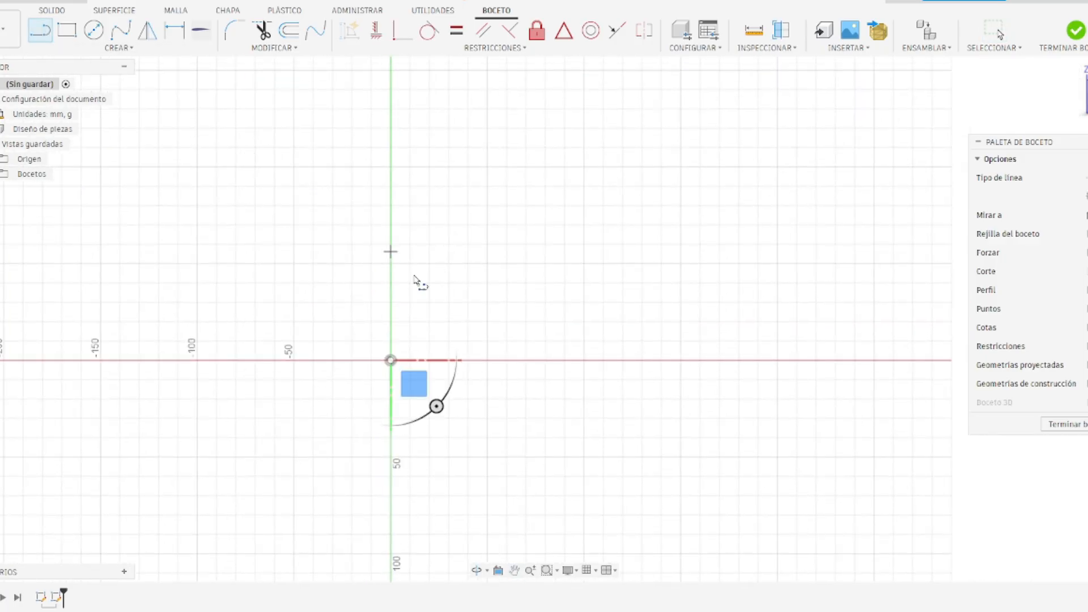
{"action": "left_click", "coordinate": [429, 361]}
{"action": "right_click", "coordinate": [420, 367]}
{"action": "left_click", "coordinate": [387, 366]}
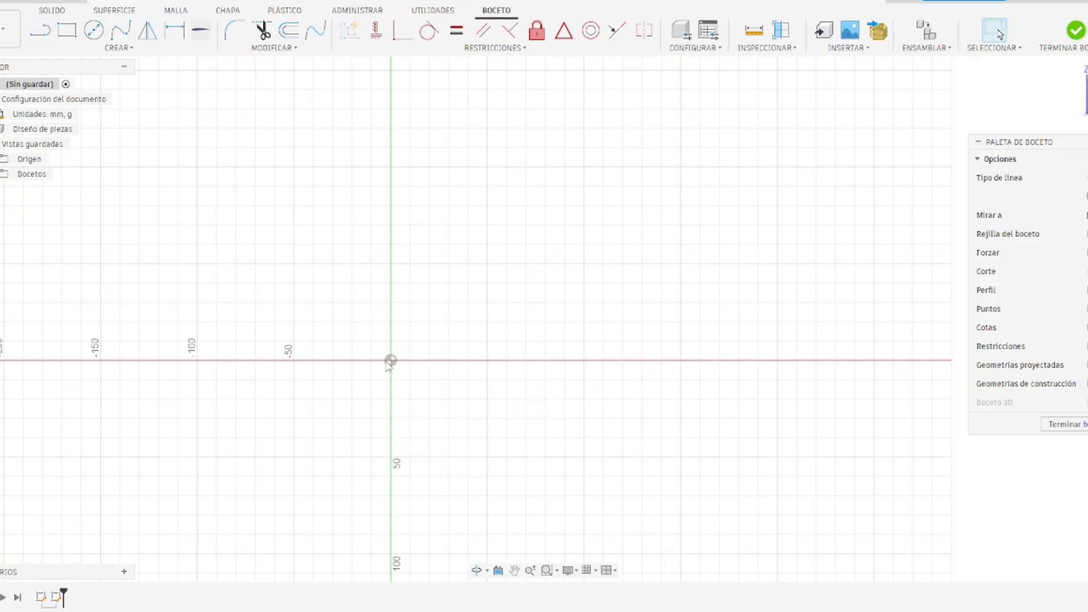
Draw a horizontal line 100 mm long on the red axis, starting about 30 mm from the origin on its positive side.
{"action": "left_click", "coordinate": [48, 33]}
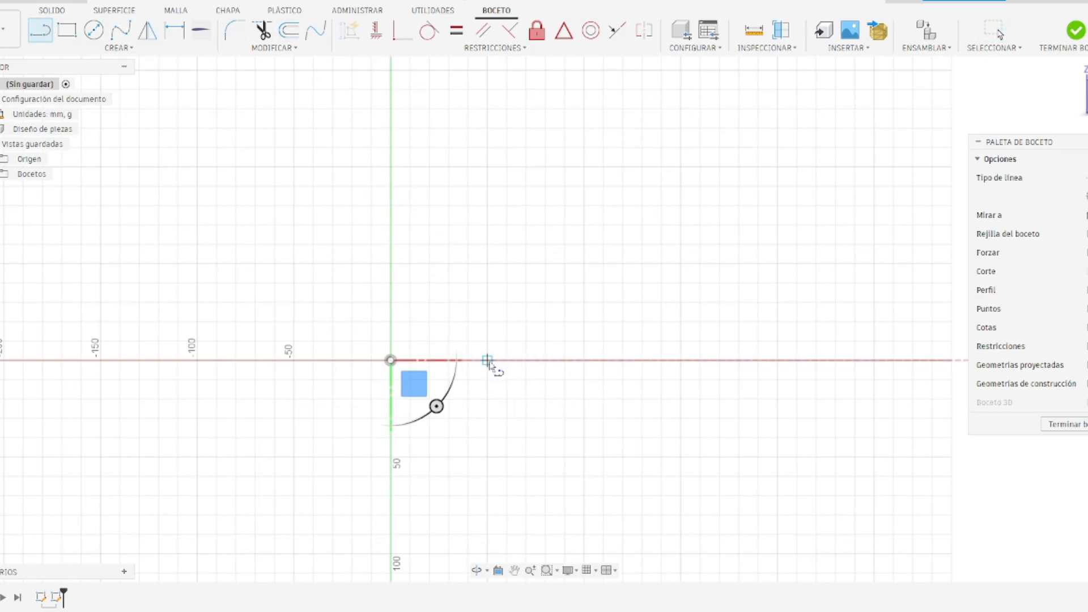
{"action": "scroll", "coordinate": [488, 365], "scroll_direction": "up", "scroll_amount": 2}
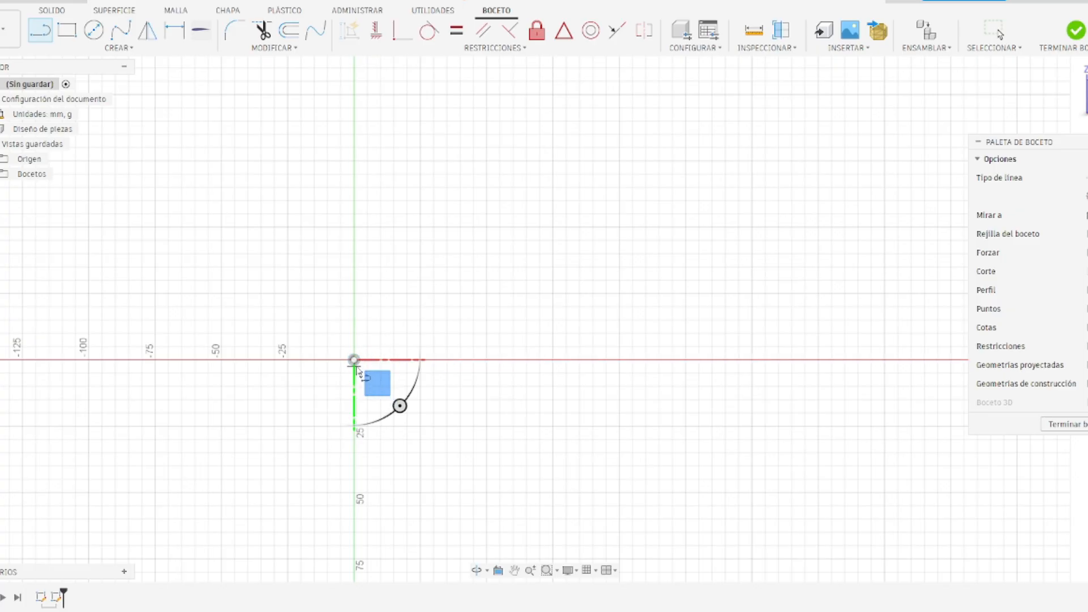
{"action": "middle_click_drag", "start_coordinate": [523, 364], "coordinate": [457, 363]}
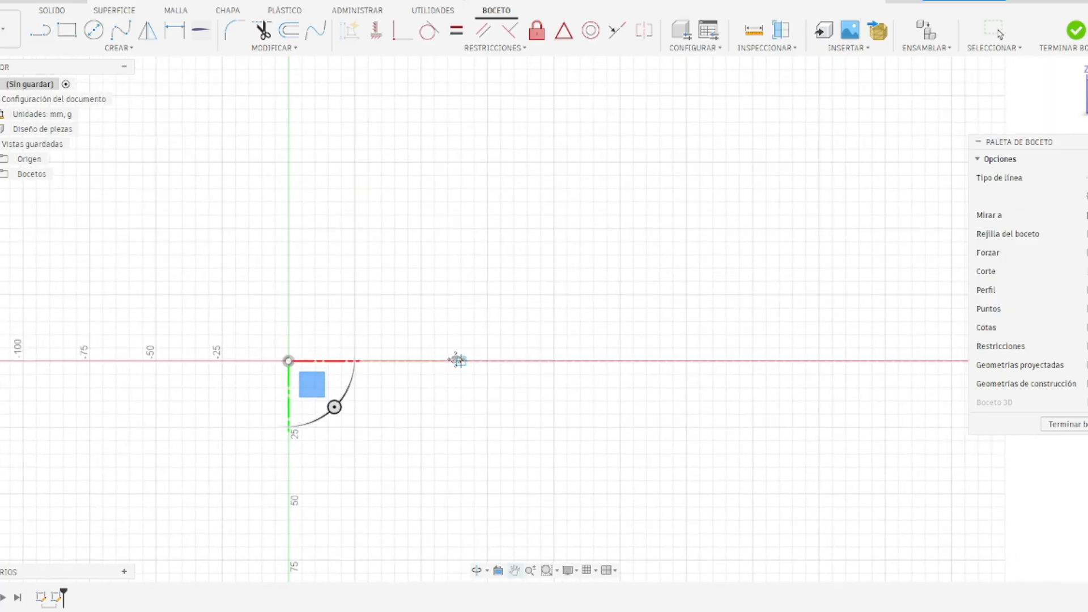
{"action": "left_click", "coordinate": [369, 364]}
{"action": "middle_click_drag", "start_coordinate": [606, 363], "coordinate": [470, 351]}
{"action": "scroll", "coordinate": [466, 359], "scroll_direction": "down", "scroll_amount": 3}
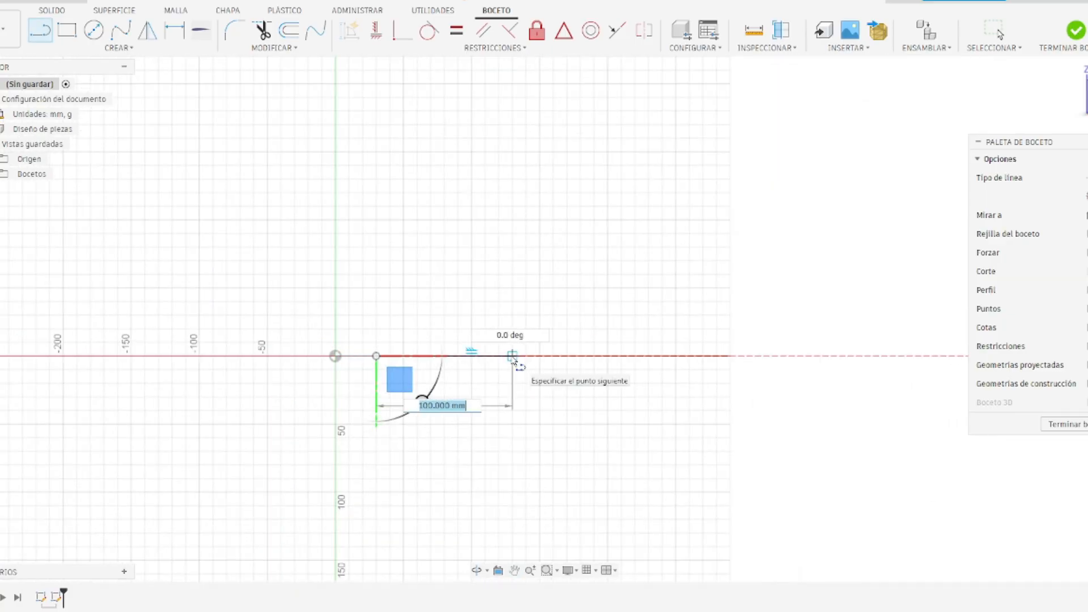
{"action": "scroll", "coordinate": [513, 358], "scroll_direction": "up", "scroll_amount": 3}
{"action": "left_click", "coordinate": [513, 356]}
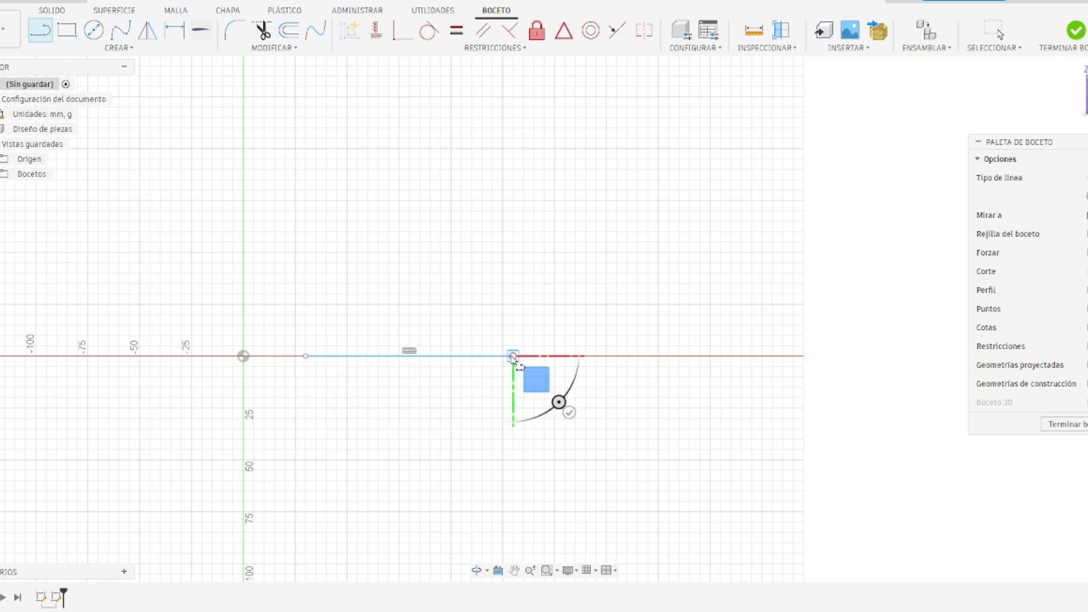
{"action": "right_click", "coordinate": [559, 412]}
{"action": "left_click", "coordinate": [512, 413]}
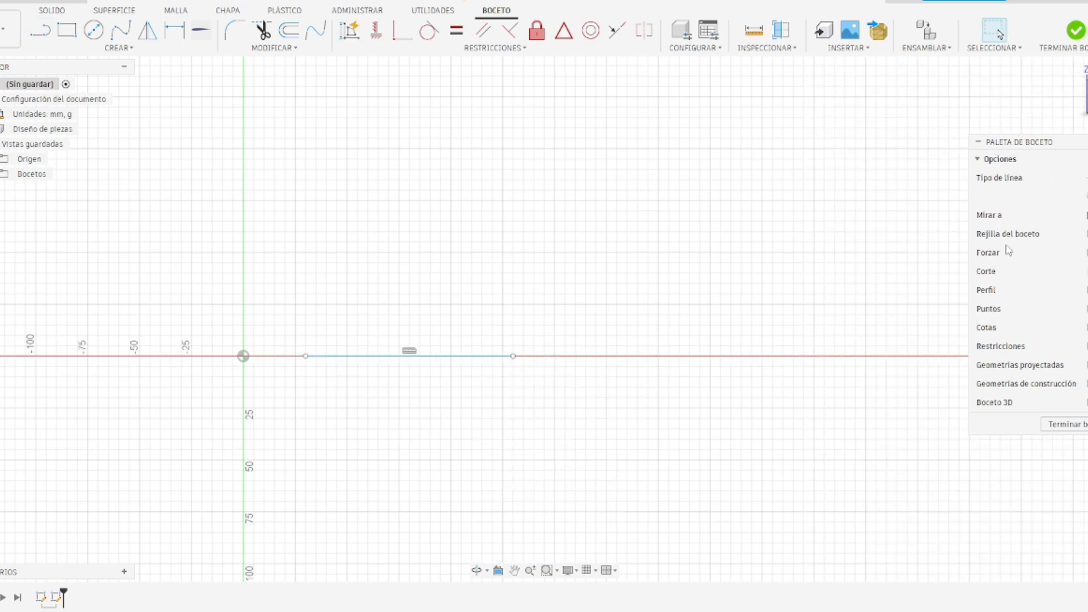
Convert the horizontal line into a construction line and close the assistant panel.
{"action": "scroll", "coordinate": [369, 369], "scroll_direction": "up", "scroll_amount": 4}
{"action": "left_click", "coordinate": [383, 346]}
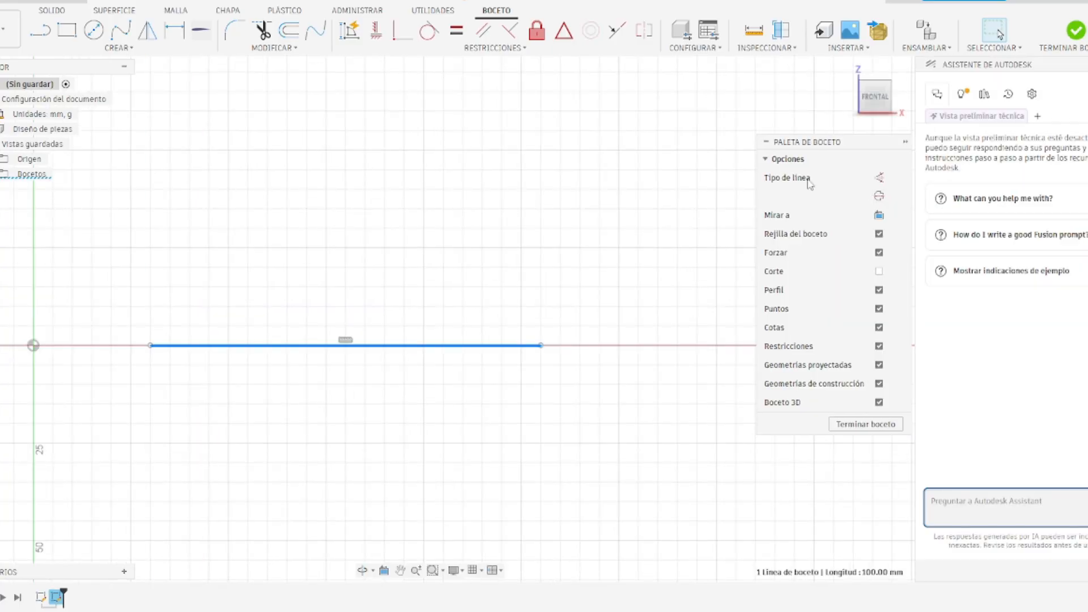
{"action": "left_click", "coordinate": [880, 178]}
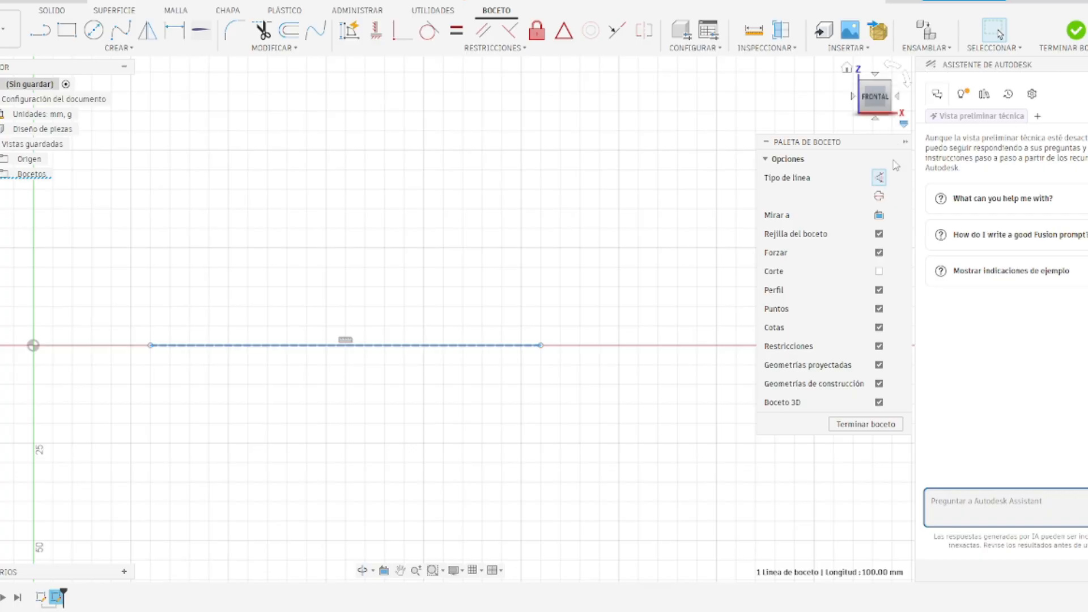
{"action": "left_click", "coordinate": [1087, 65]}
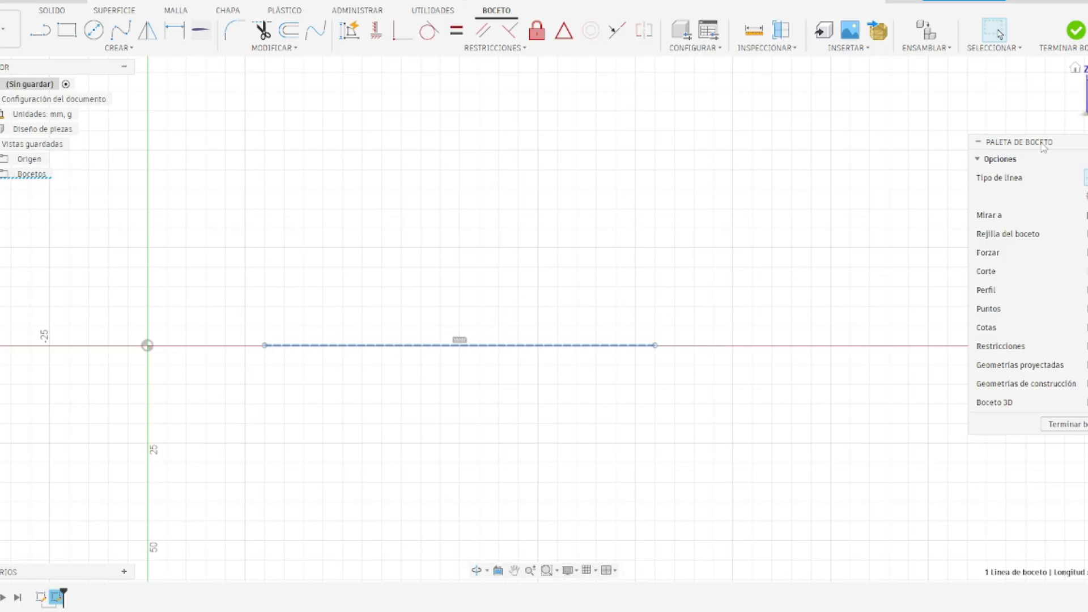
Run Airfoil Sketch From File on the construction line and load NACA 63A010.dat from the Descargas folder.
{"action": "scroll", "coordinate": [263, 328], "scroll_direction": "up", "scroll_amount": 2}
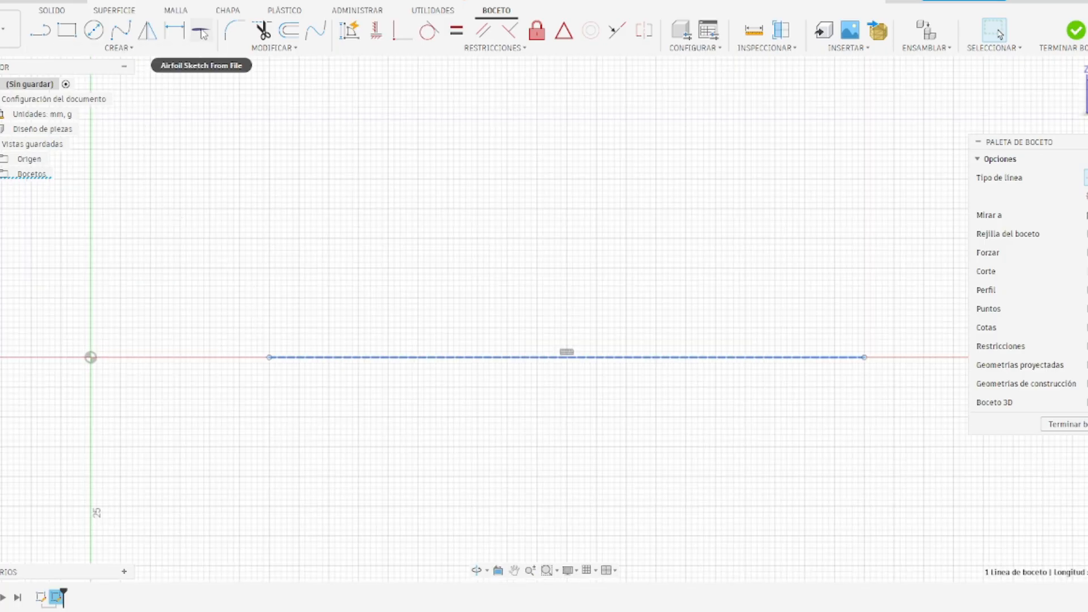
{"action": "left_click", "coordinate": [119, 47]}
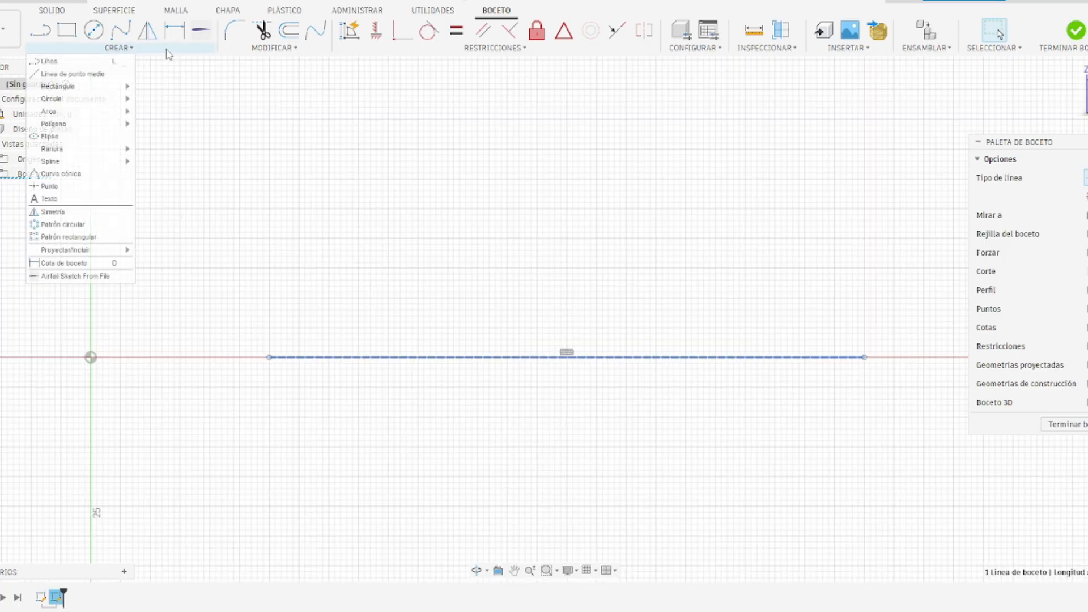
{"action": "left_click", "coordinate": [79, 276]}
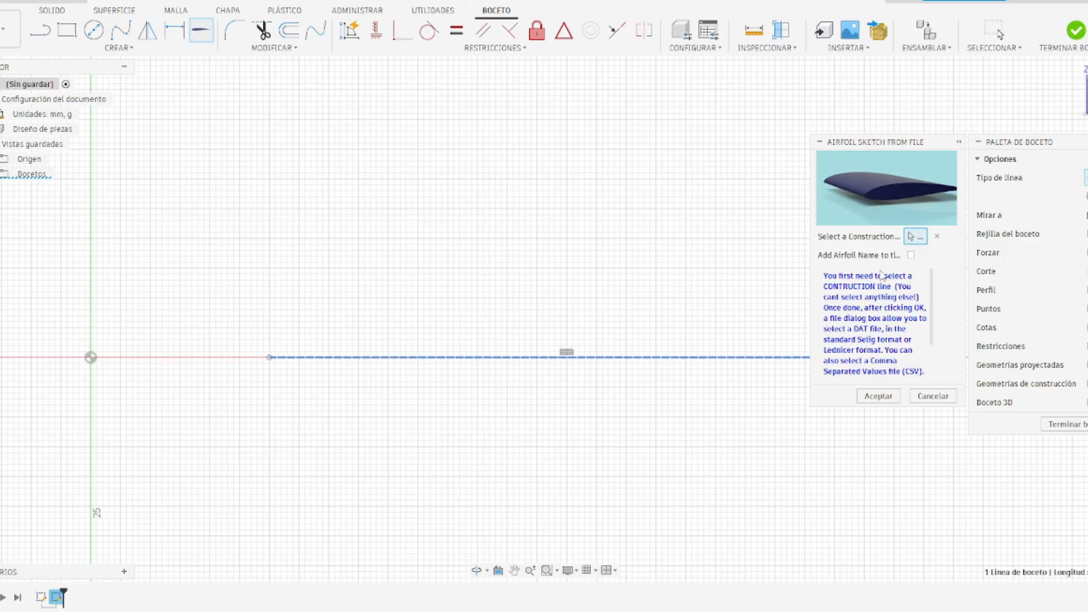
{"action": "left_click", "coordinate": [566, 357]}
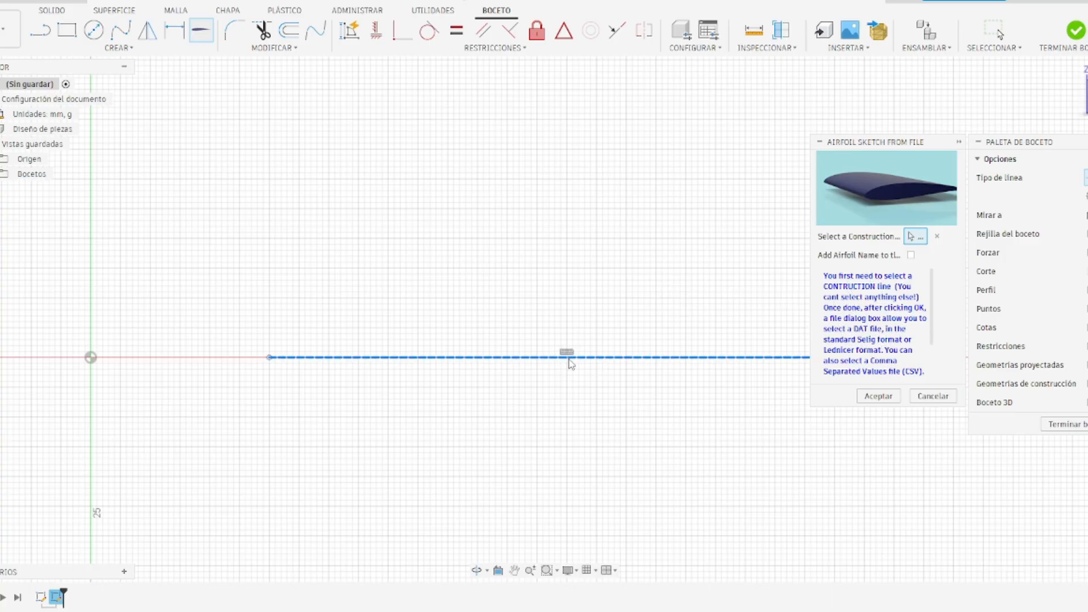
{"action": "left_click", "coordinate": [700, 357]}
{"action": "left_click", "coordinate": [879, 396]}
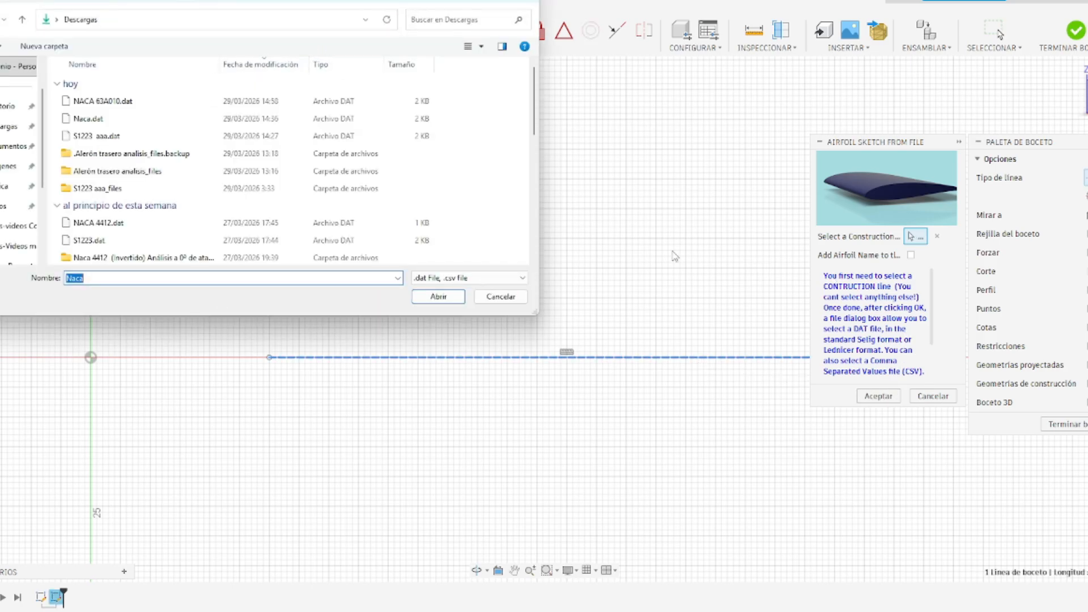
{"action": "double_click", "coordinate": [154, 100]}
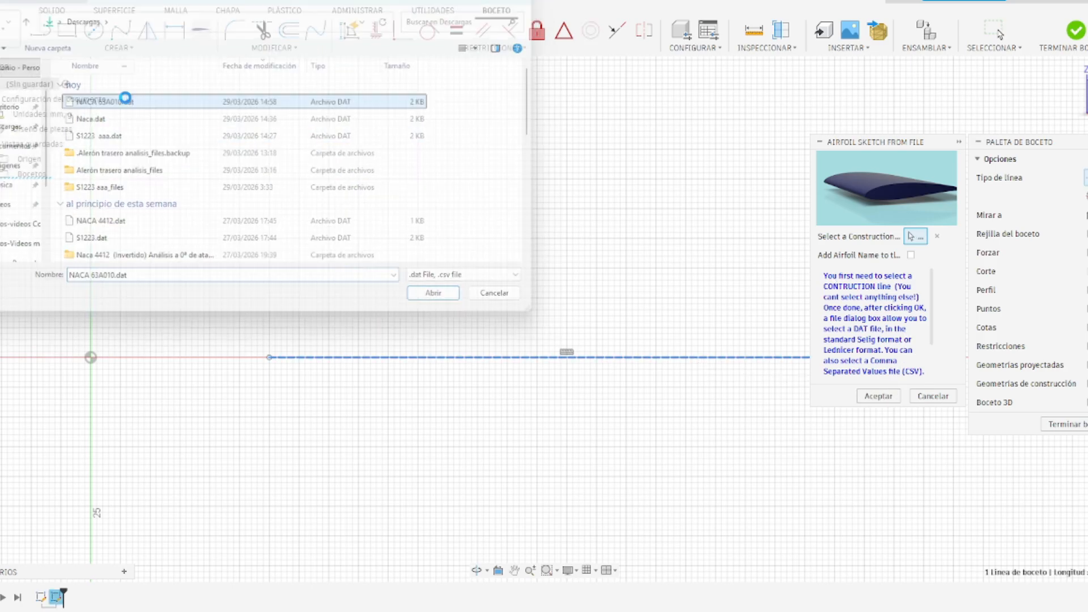
Examine the imported airfoil, checking closely how the upper and lower curves end at the trailing edge.
{"action": "scroll", "coordinate": [406, 396], "scroll_direction": "up", "scroll_amount": 4}
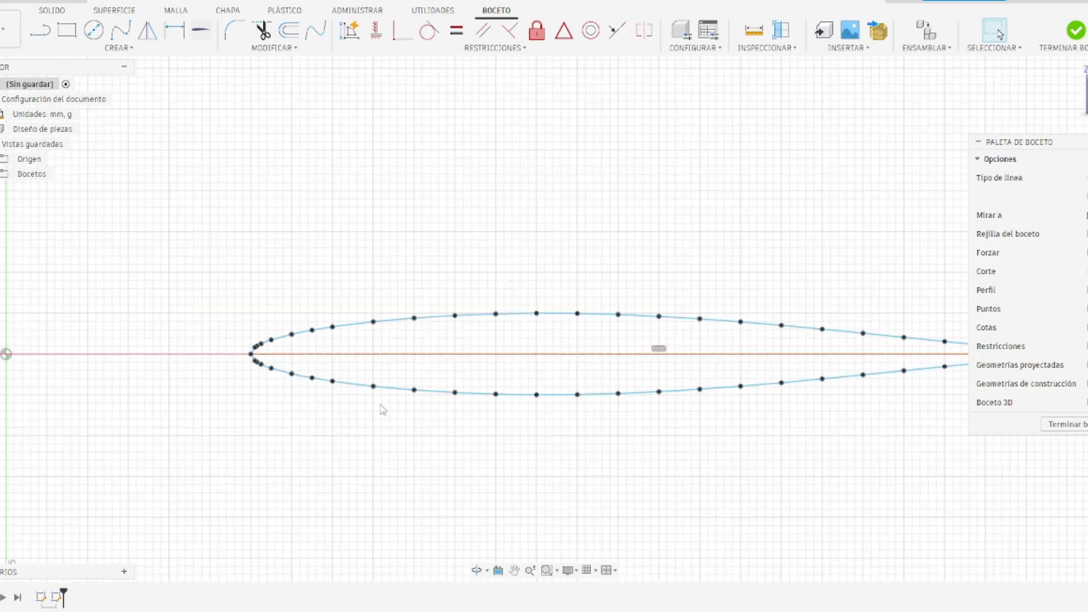
{"action": "scroll", "coordinate": [406, 408], "scroll_direction": "down", "scroll_amount": 2}
{"action": "scroll", "coordinate": [623, 324], "scroll_direction": "down", "scroll_amount": 2}
{"action": "scroll", "coordinate": [533, 328], "scroll_direction": "up", "scroll_amount": 8}
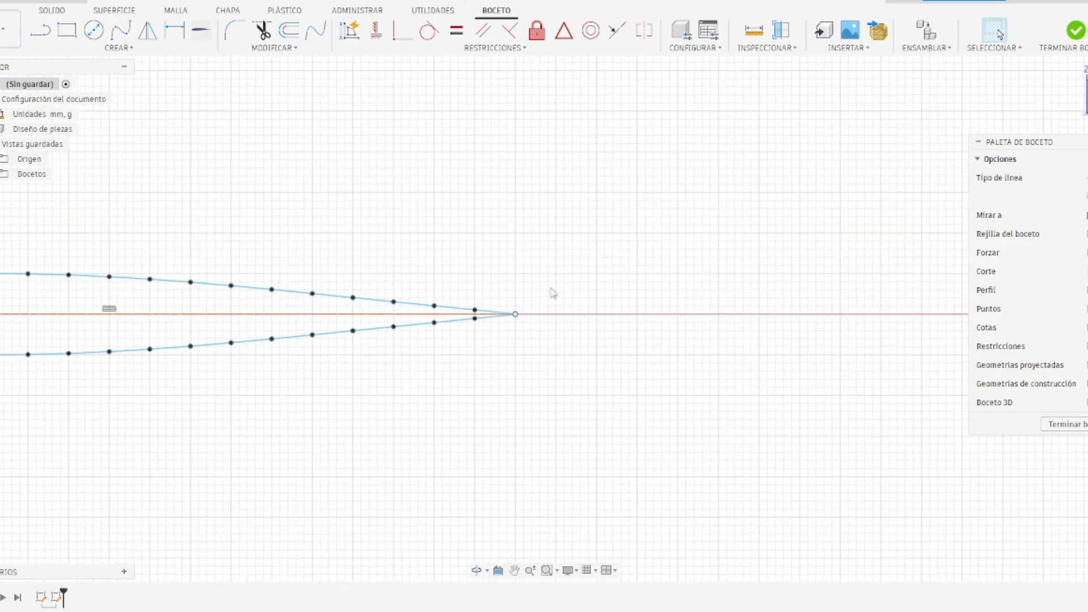
{"action": "scroll", "coordinate": [532, 343], "scroll_direction": "up", "scroll_amount": 5}
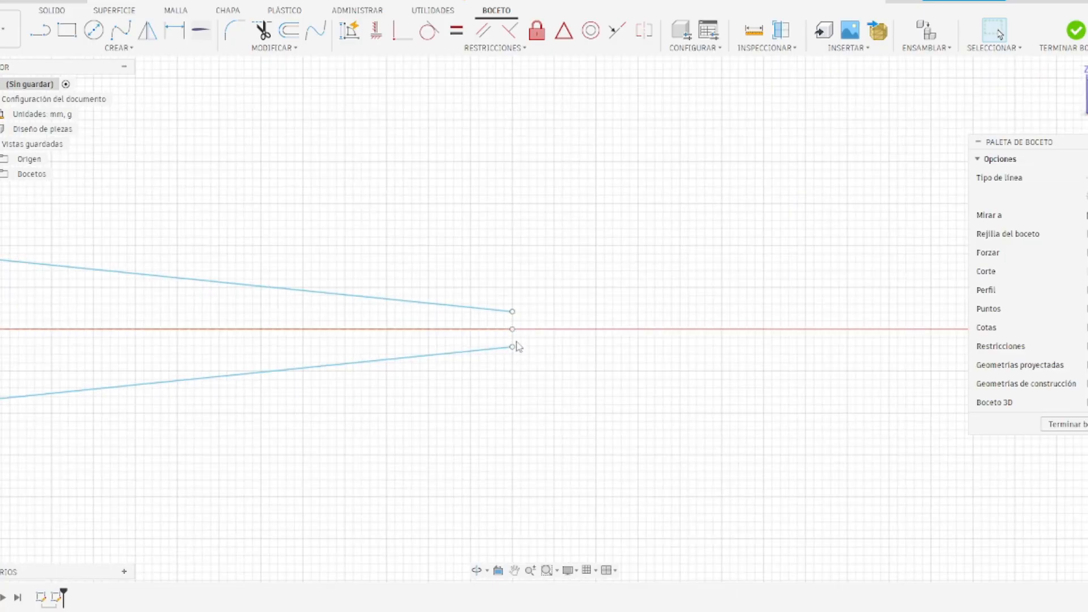
{"action": "scroll", "coordinate": [517, 340], "scroll_direction": "up", "scroll_amount": 1}
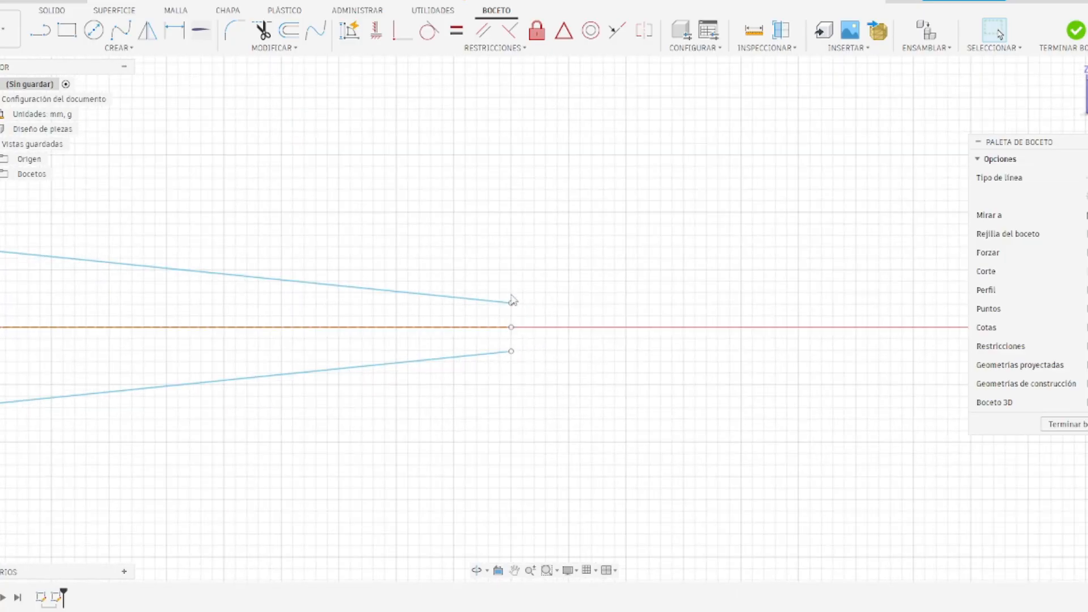
{"action": "scroll", "coordinate": [505, 391], "scroll_direction": "down", "scroll_amount": 5}
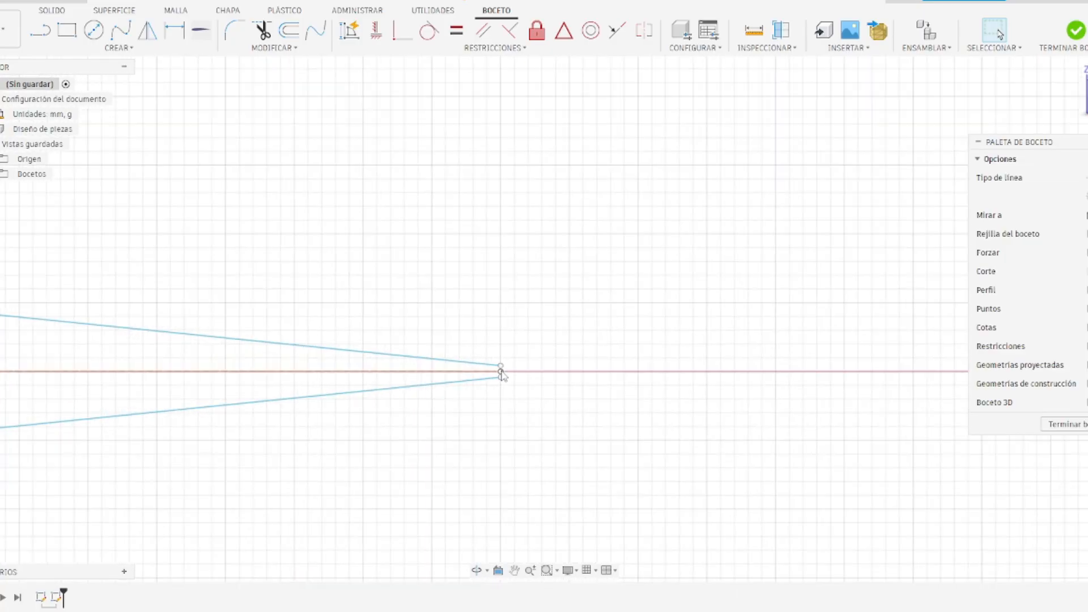
{"action": "scroll", "coordinate": [506, 391], "scroll_direction": "down", "scroll_amount": 6}
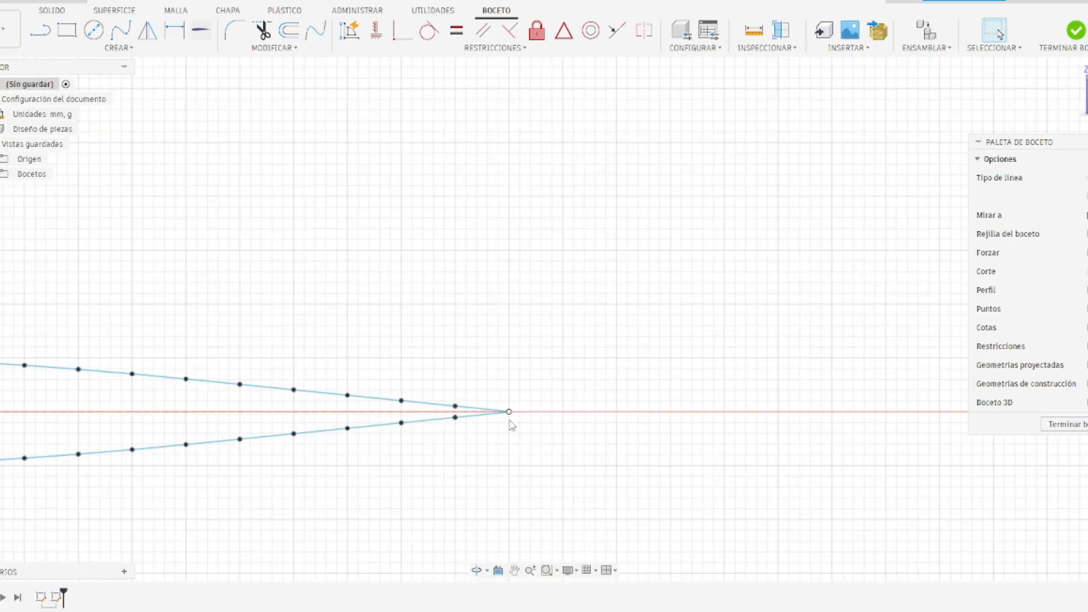
{"action": "scroll", "coordinate": [306, 451], "scroll_direction": "down", "scroll_amount": 4}
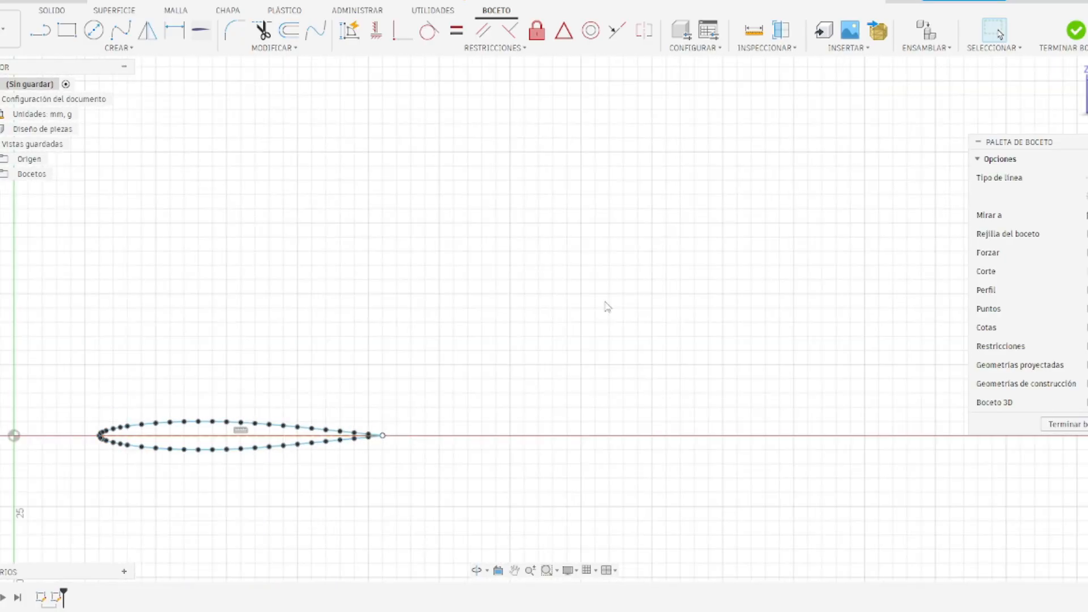
Finish the sketch and rotate all the airfoil sketch objects by -5 degrees about Z with Move/Copy.
{"action": "left_click", "coordinate": [1075, 30]}
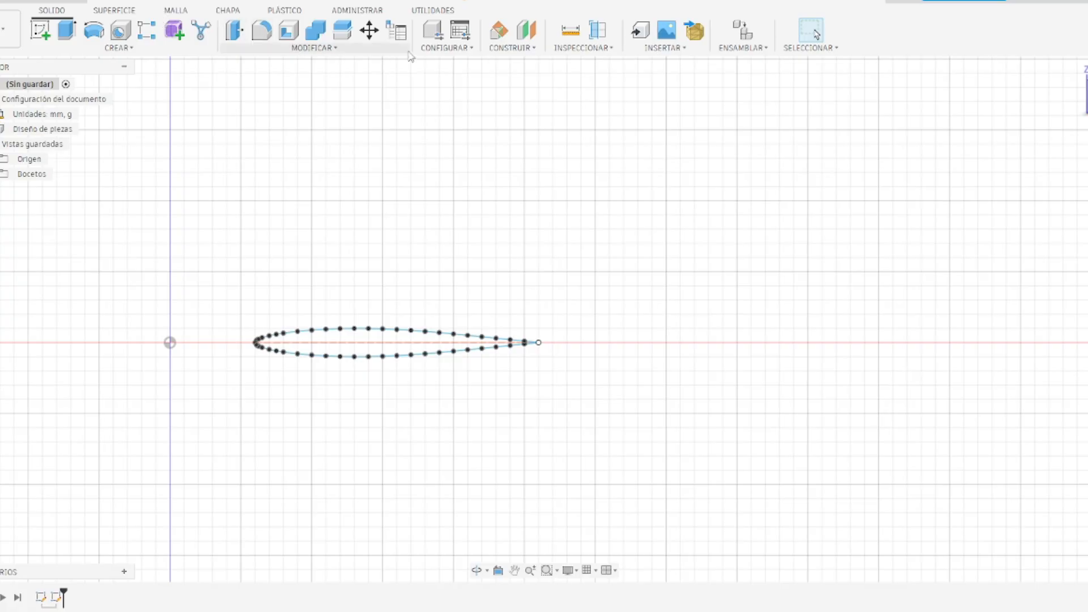
{"action": "left_click", "coordinate": [369, 32]}
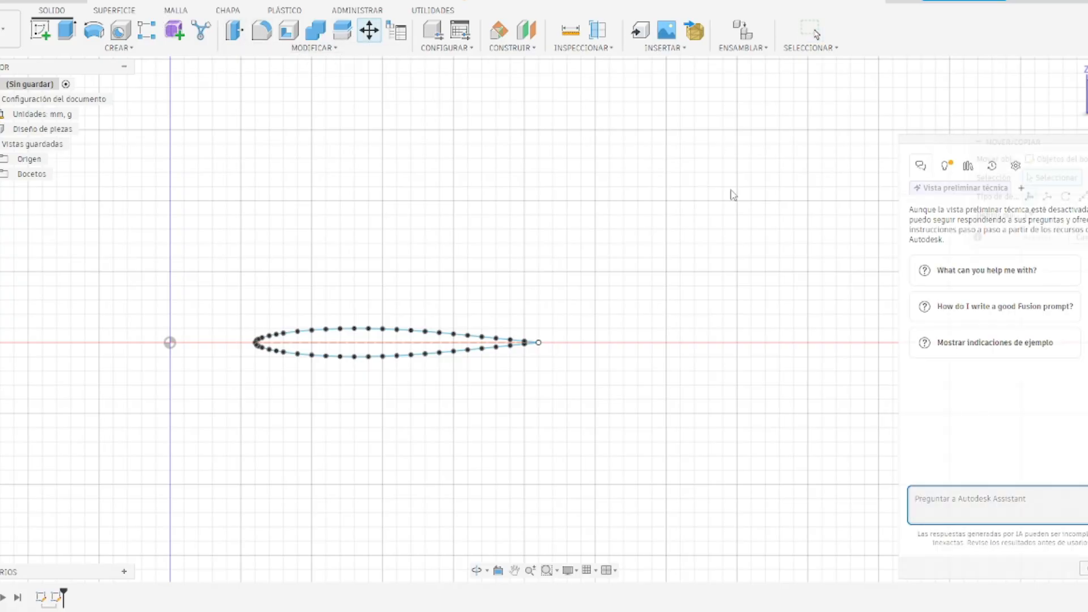
{"action": "mouse_move", "coordinate": [224, 259]}
{"action": "left_mouse_down"}
{"action": "mouse_move", "coordinate": [556, 401]}
{"action": "mouse_move", "coordinate": [604, 410]}
{"action": "left_mouse_up"}
{"action": "scroll", "coordinate": [360, 377], "scroll_direction": "up", "scroll_amount": 3}
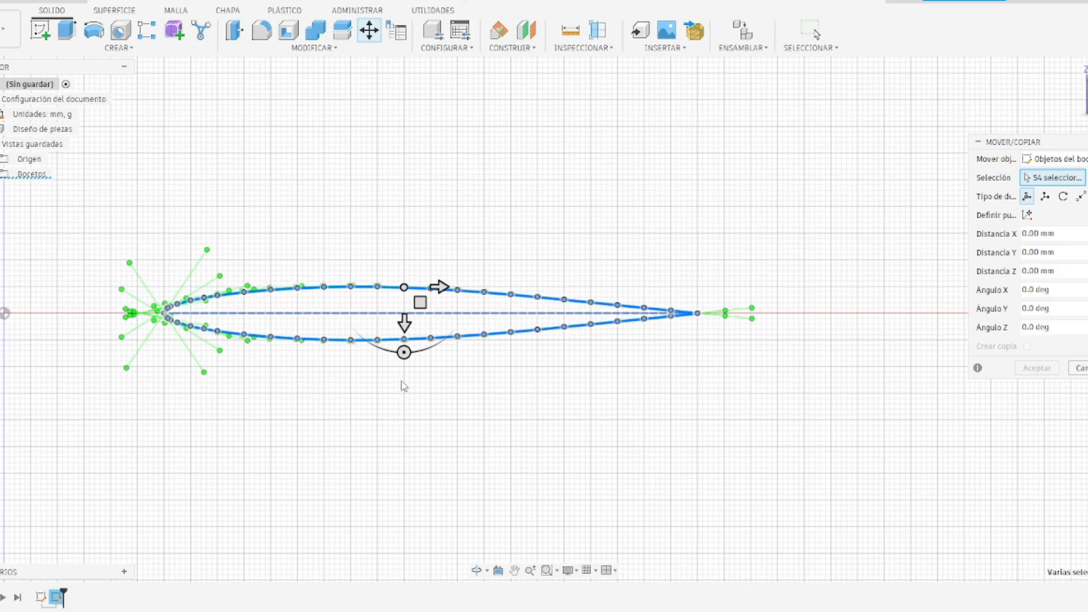
{"action": "left_click_drag", "start_coordinate": [404, 352], "coordinate": [409, 356]}
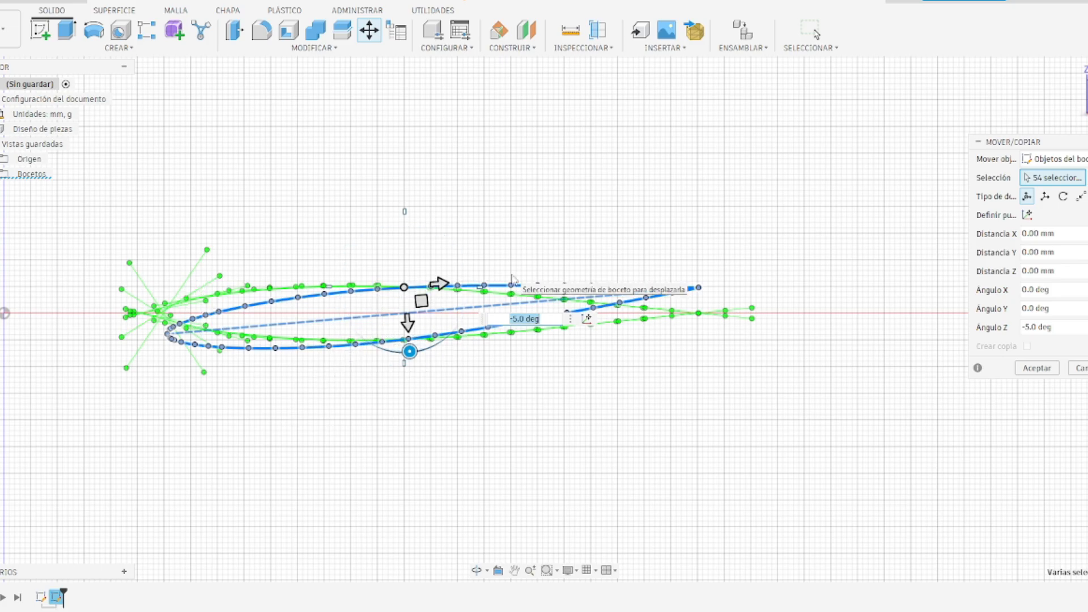
{"action": "key", "text": "Return"}
Reopen the airfoil sketch for editing and delete the dashed construction chord line.
{"action": "scroll", "coordinate": [233, 364], "scroll_direction": "up", "scroll_amount": 6}
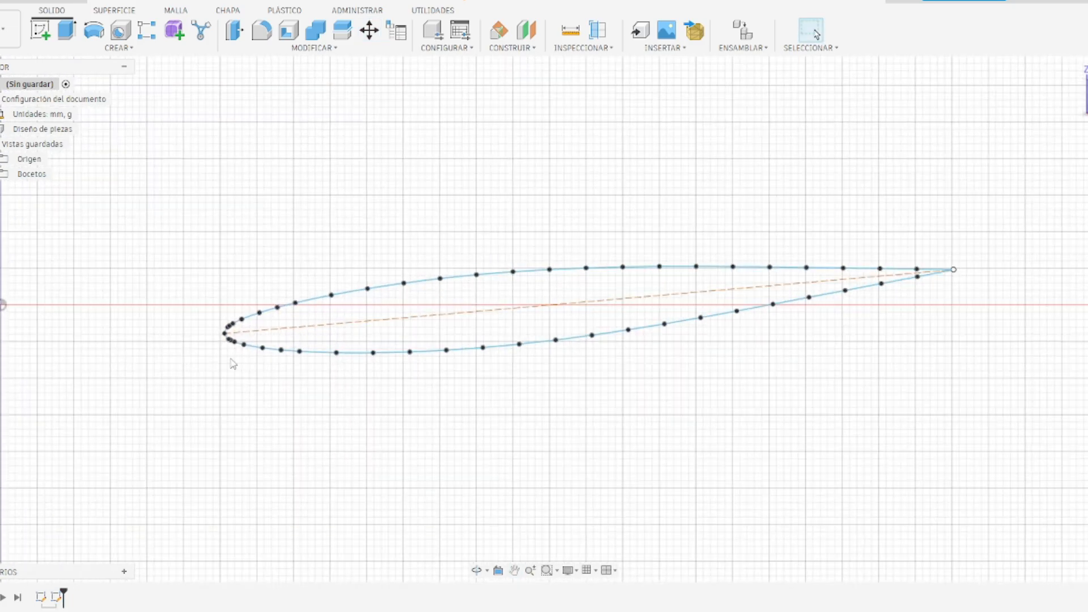
{"action": "middle_click_drag", "start_coordinate": [644, 292], "coordinate": [401, 319]}
{"action": "left_click", "coordinate": [394, 296]}
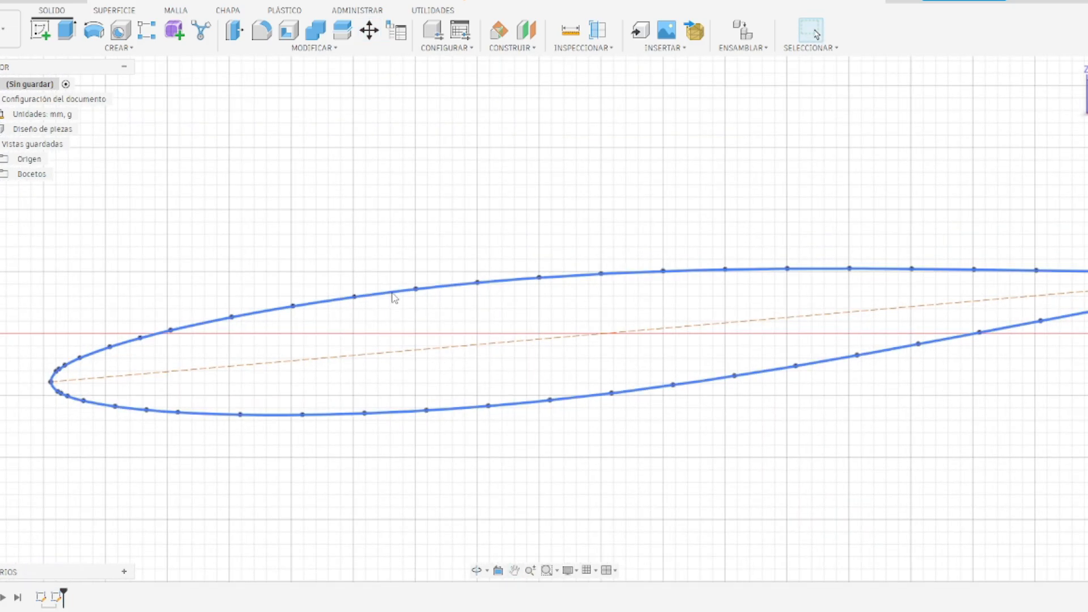
{"action": "right_click", "coordinate": [394, 296]}
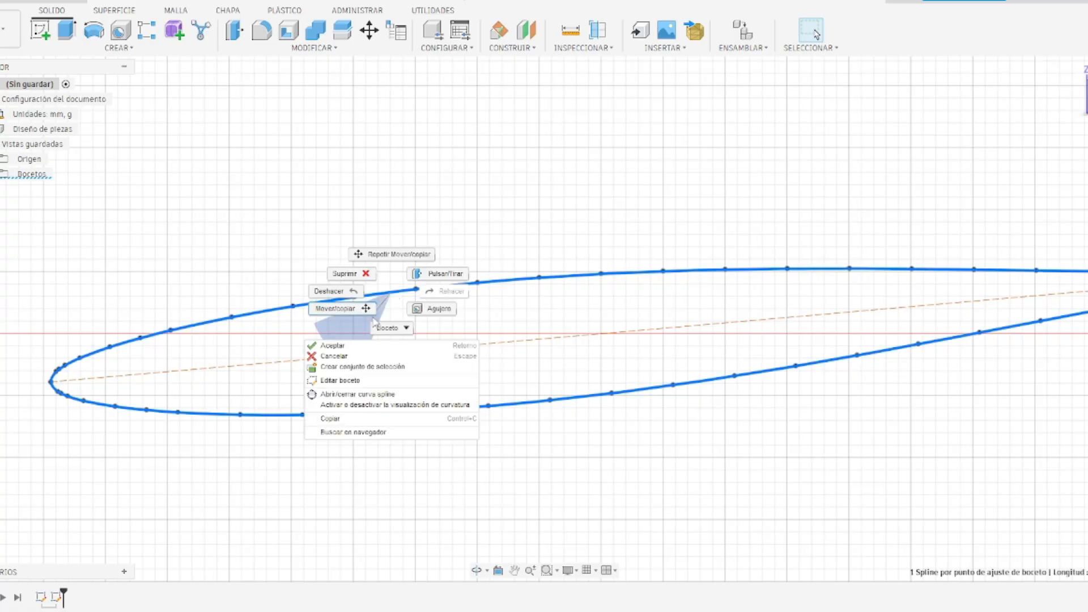
{"action": "left_click", "coordinate": [342, 380]}
{"action": "left_click", "coordinate": [415, 352]}
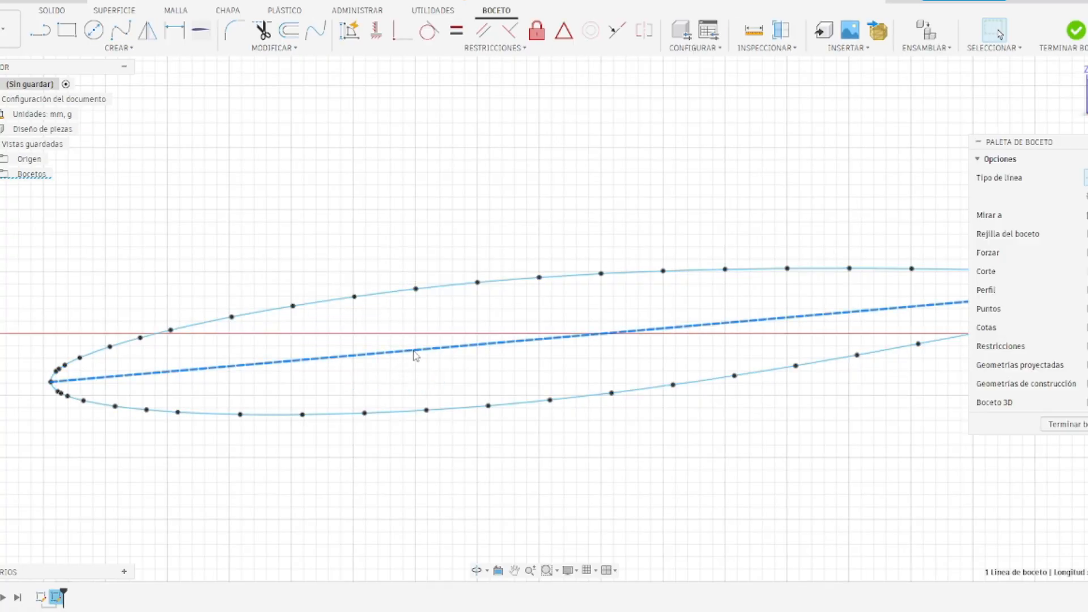
{"action": "key", "text": "Delete"}
Close the trailing edge with a horizontal line from the upper curve's end and a slanted line back to the lower curve's end.
{"action": "scroll", "coordinate": [680, 306], "scroll_direction": "up", "scroll_amount": 10}
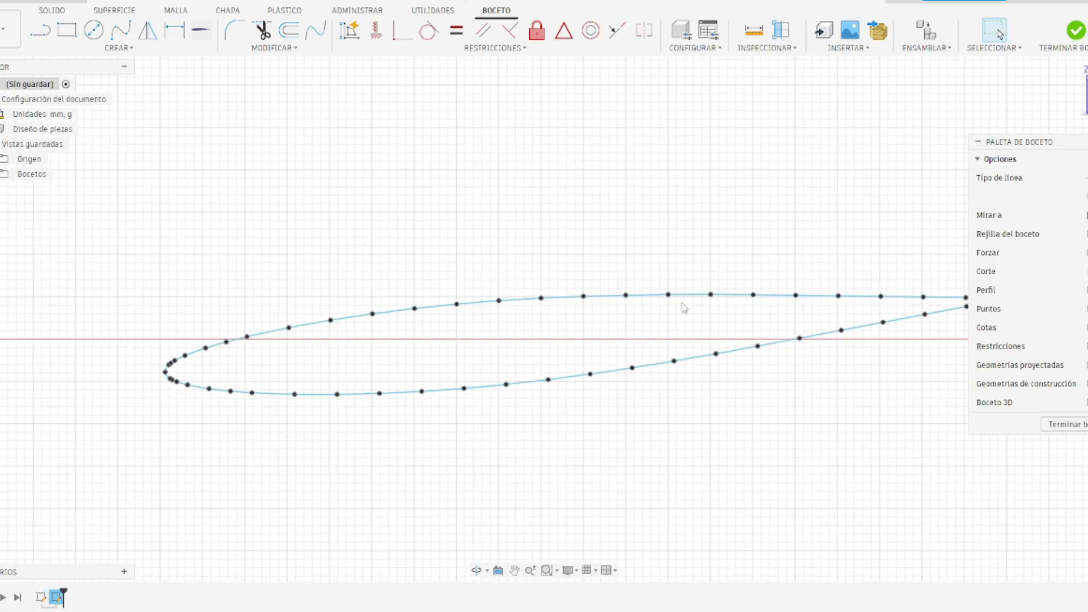
{"action": "scroll", "coordinate": [626, 295], "scroll_direction": "up", "scroll_amount": 6}
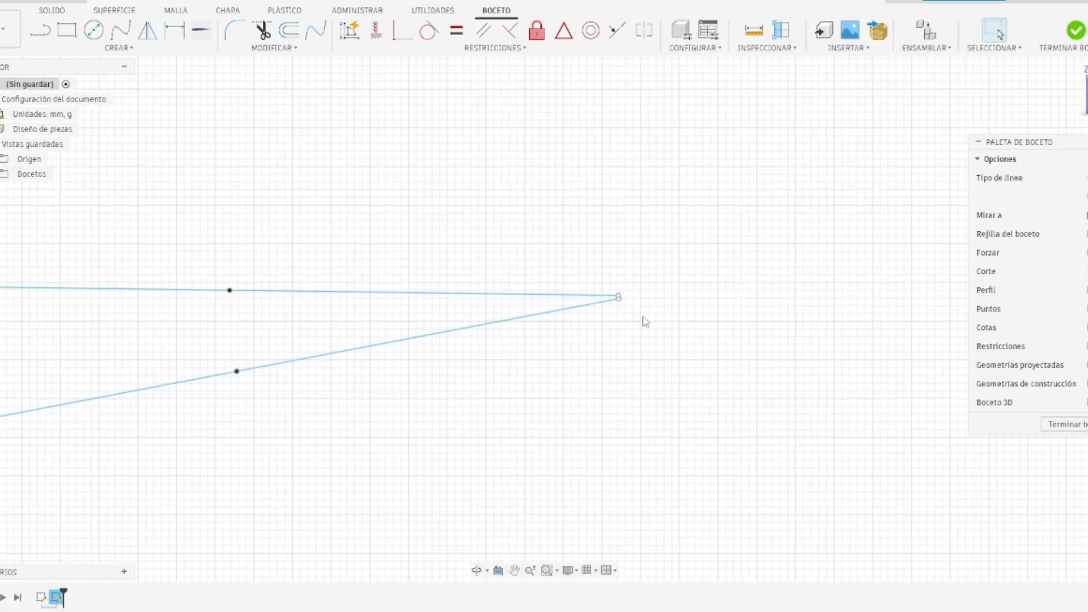
{"action": "key", "text": "l"}
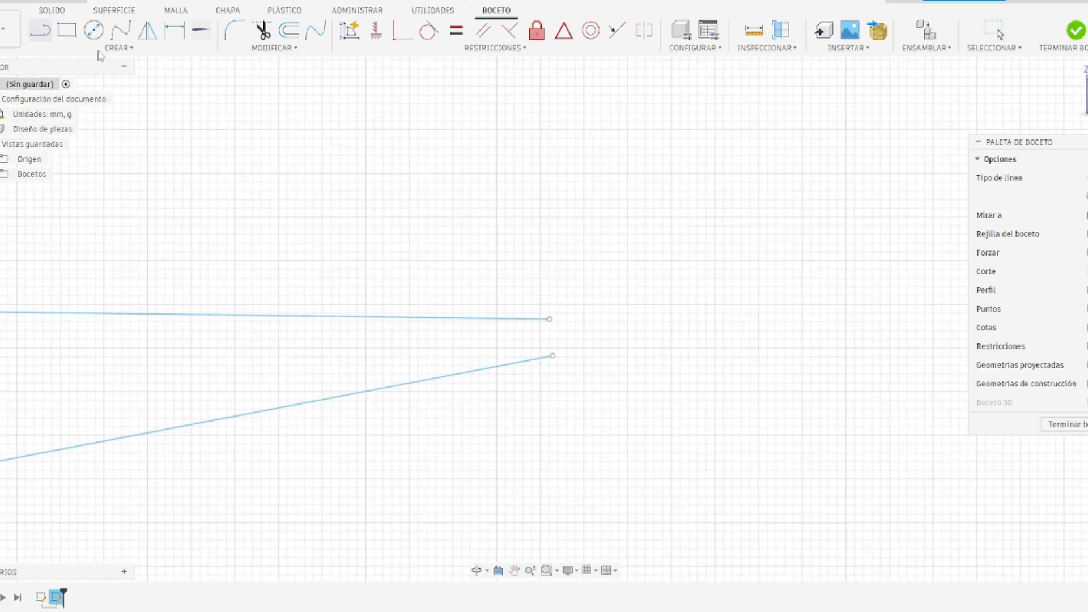
{"action": "left_click", "coordinate": [549, 319]}
{"action": "left_click", "coordinate": [655, 319]}
{"action": "left_click", "coordinate": [553, 356]}
{"action": "right_click", "coordinate": [553, 353]}
{"action": "left_click", "coordinate": [513, 351]}
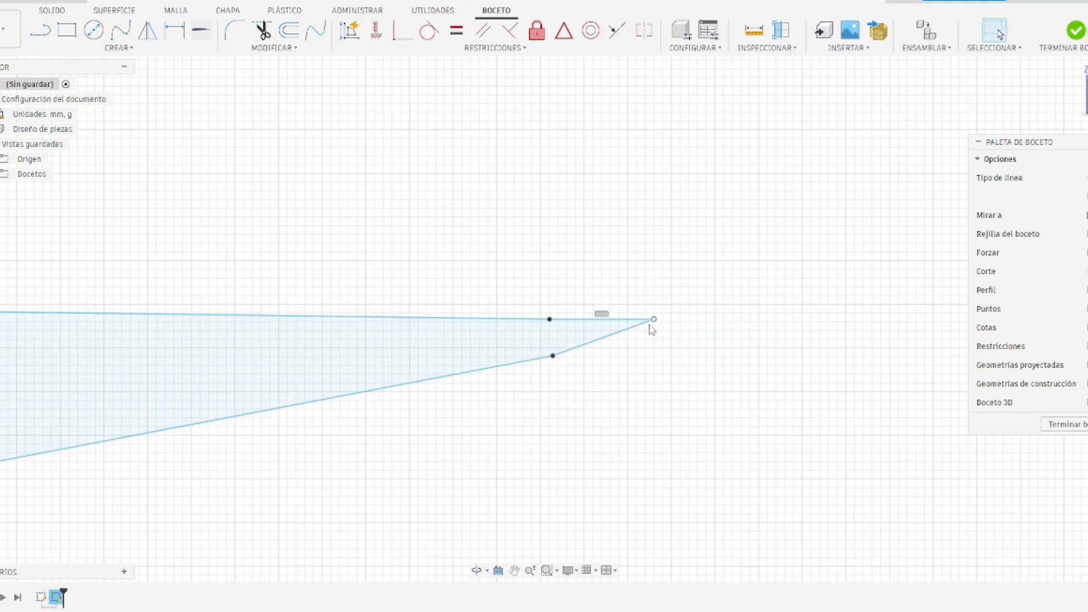
Delete the horizontal and slanted lines that close the airfoil's trailing edge.
{"action": "left_click", "coordinate": [619, 321]}
{"action": "key", "text": "Delete"}
{"action": "left_click", "coordinate": [618, 340]}
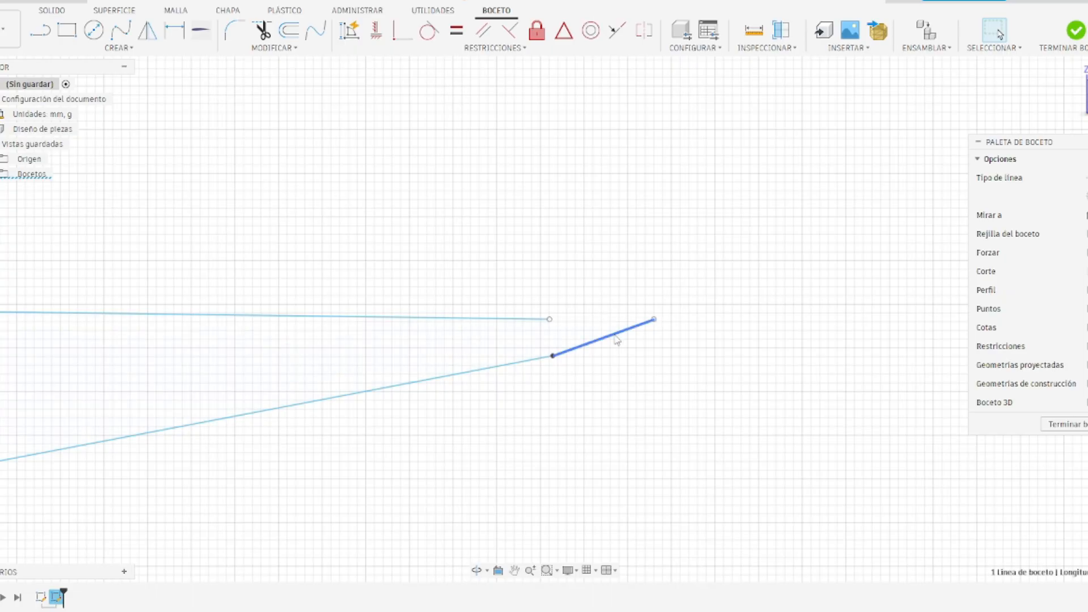
{"action": "key", "text": "Delete"}
Close the trailing edge with one short line from the upper curve's end to the lower curve's end.
{"action": "left_click", "coordinate": [40, 30]}
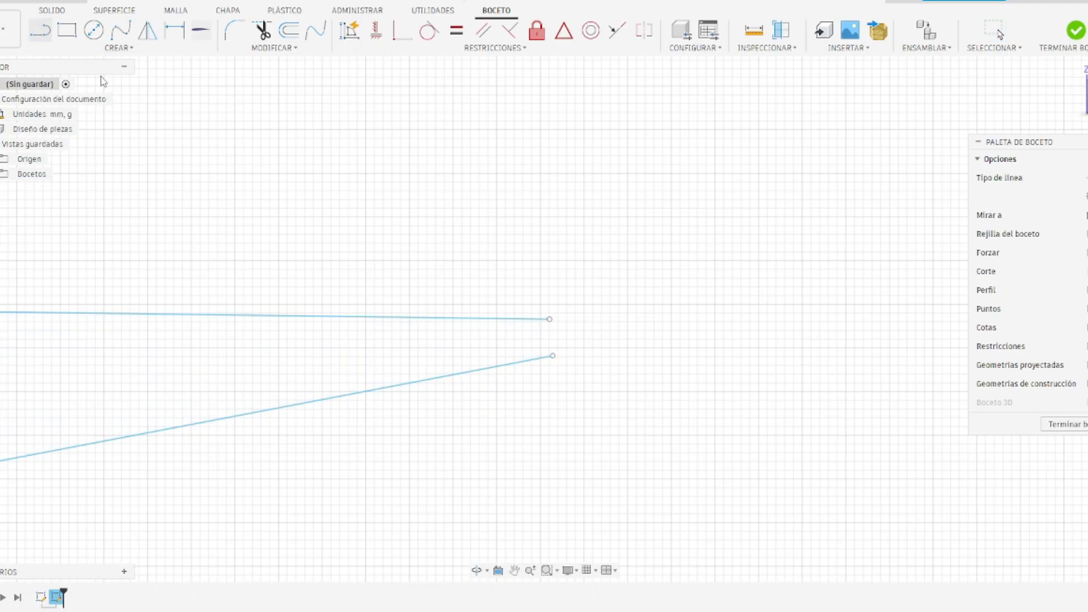
{"action": "left_click", "coordinate": [549, 320]}
{"action": "scroll", "coordinate": [547, 356], "scroll_direction": "up", "scroll_amount": 2}
{"action": "left_click", "coordinate": [547, 356]}
{"action": "right_click", "coordinate": [546, 357]}
{"action": "left_click", "coordinate": [513, 372]}
Inspect the whole closed airfoil profile, then look closely at the short closing line at its trailing edge.
{"action": "scroll", "coordinate": [502, 367], "scroll_direction": "down", "scroll_amount": 3}
{"action": "scroll", "coordinate": [501, 367], "scroll_direction": "down", "scroll_amount": 10}
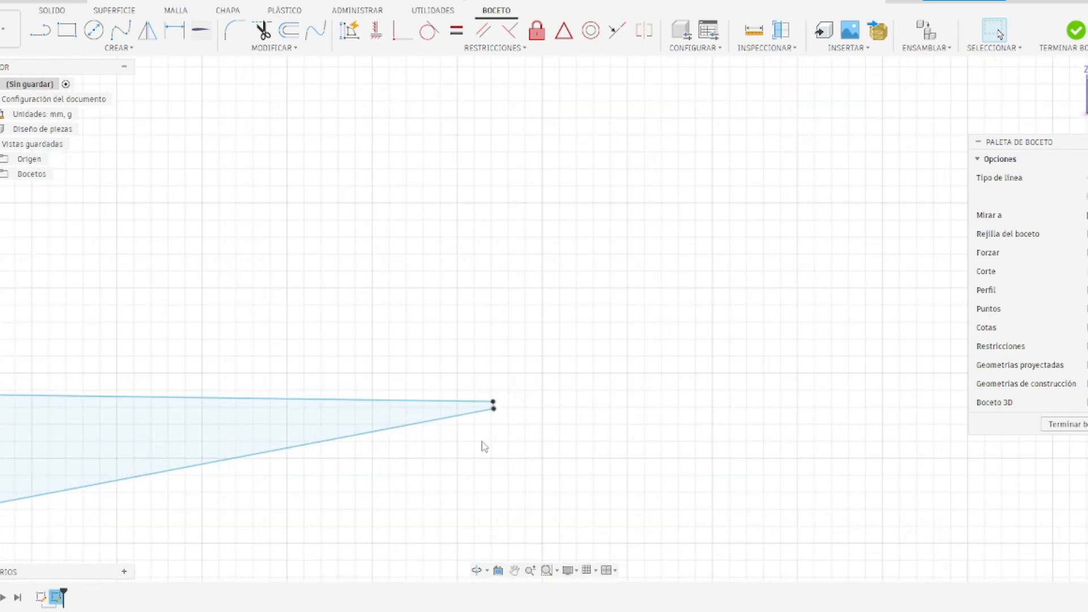
{"action": "scroll", "coordinate": [465, 466], "scroll_direction": "down", "scroll_amount": 10}
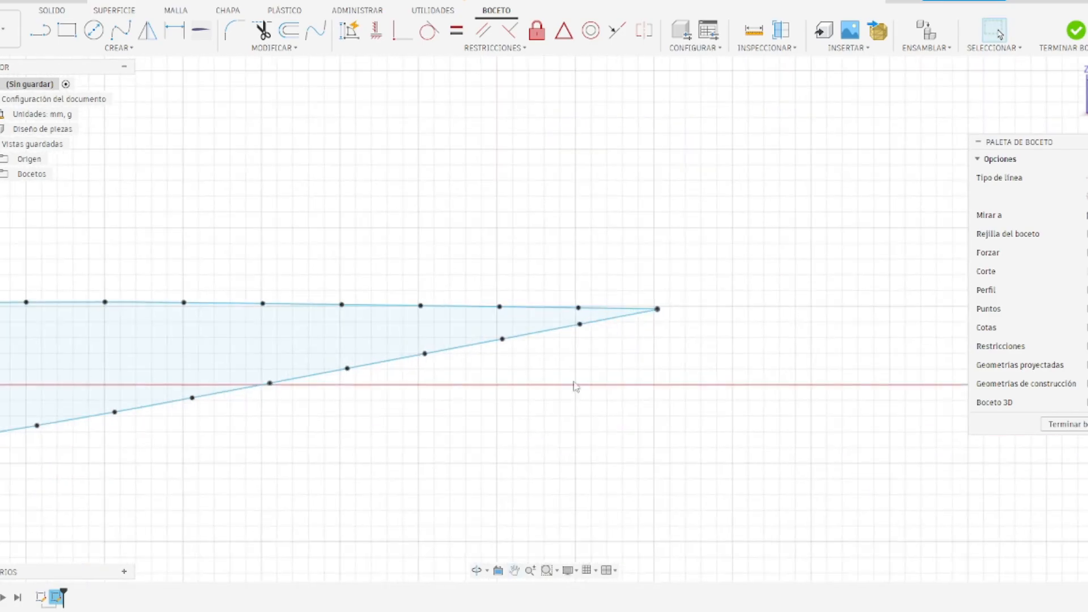
{"action": "middle_click_drag", "start_coordinate": [127, 468], "coordinate": [289, 399]}
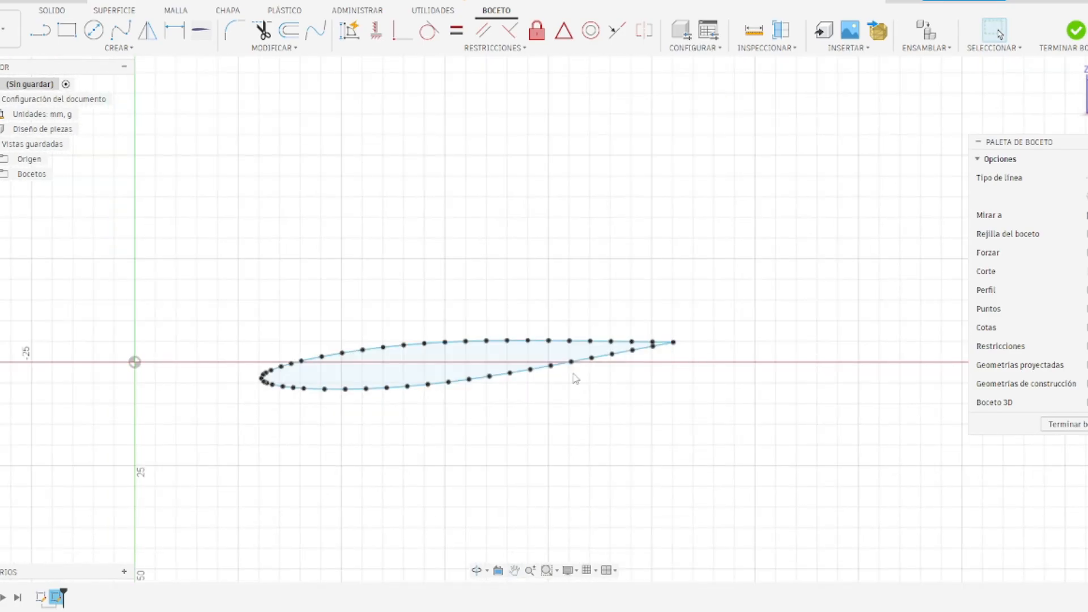
{"action": "scroll", "coordinate": [218, 369], "scroll_direction": "up", "scroll_amount": 6}
{"action": "scroll", "coordinate": [631, 411], "scroll_direction": "down", "scroll_amount": 3}
{"action": "scroll", "coordinate": [630, 407], "scroll_direction": "down", "scroll_amount": 2}
{"action": "middle_click_drag", "start_coordinate": [834, 326], "coordinate": [611, 322]}
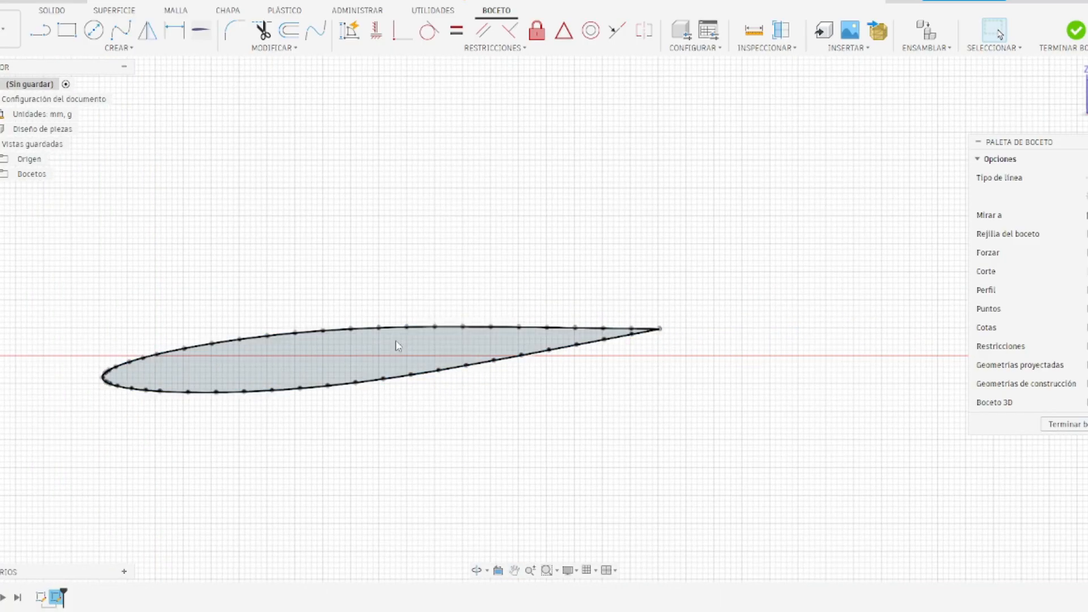
{"action": "mouse_move", "coordinate": [476, 229]}
{"action": "middle_mouse_down", "text": "shift"}
{"action": "mouse_move", "coordinate": [534, 329]}
{"action": "mouse_move", "coordinate": [510, 357]}
{"action": "middle_mouse_up", "text": "shift"}
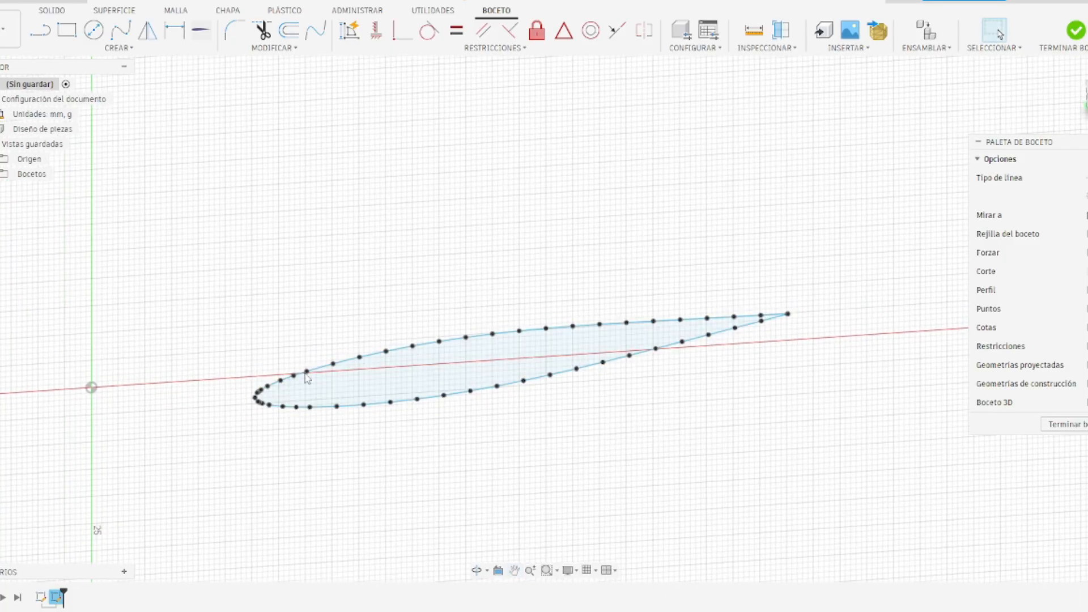
{"action": "middle_click_drag", "start_coordinate": [815, 327], "coordinate": [724, 308]}
{"action": "scroll", "coordinate": [752, 289], "scroll_direction": "up", "scroll_amount": 8}
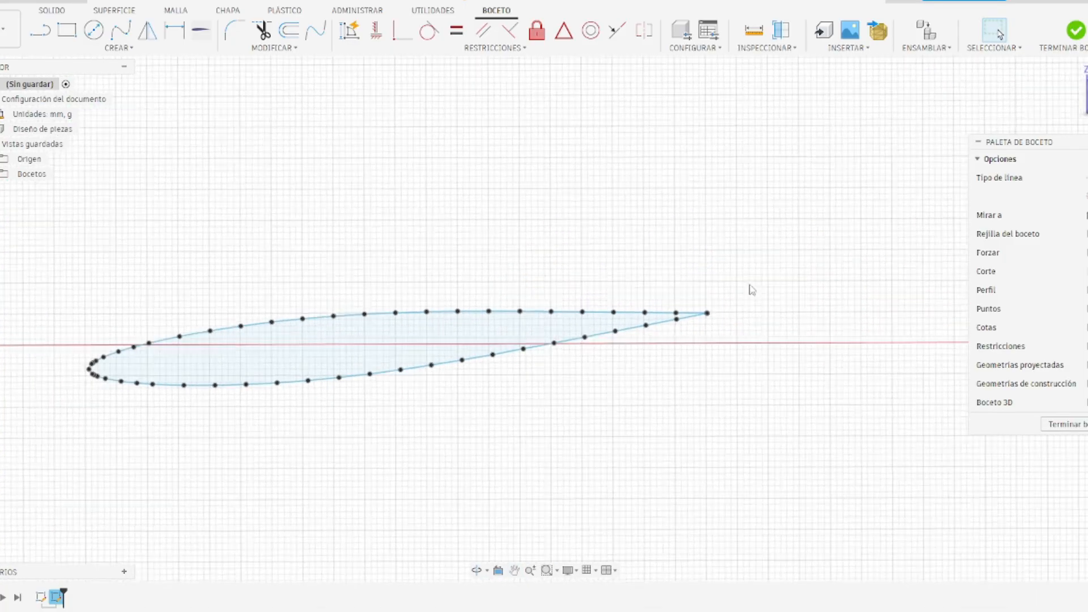
{"action": "scroll", "coordinate": [646, 326], "scroll_direction": "up", "scroll_amount": 8}
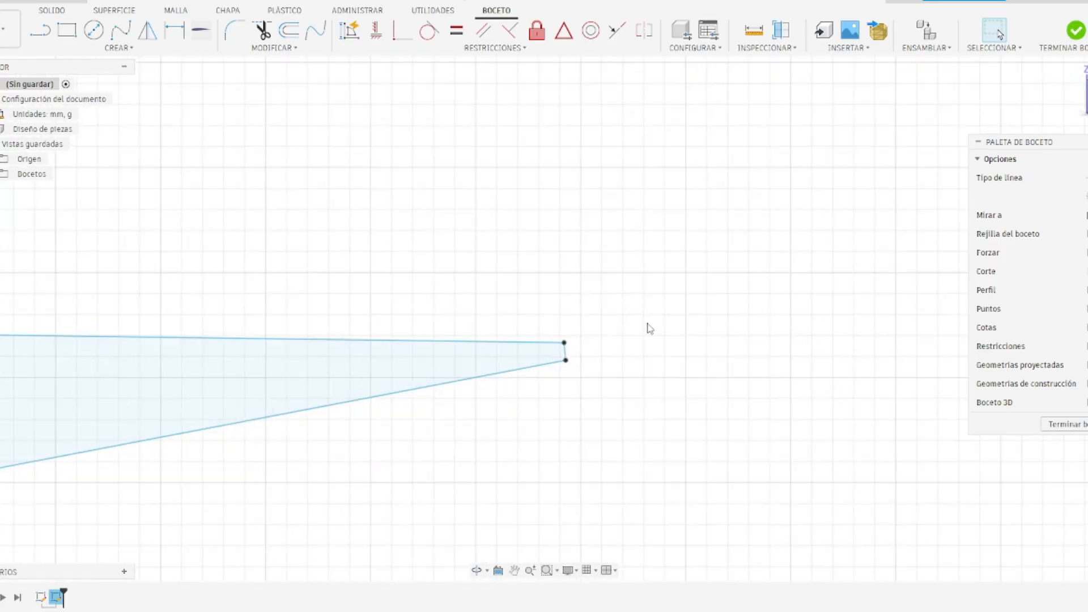
Draw the short trailing-edge line between the upper and lower curve ends again.
{"action": "left_click", "coordinate": [448, 385]}
{"action": "key", "text": "l"}
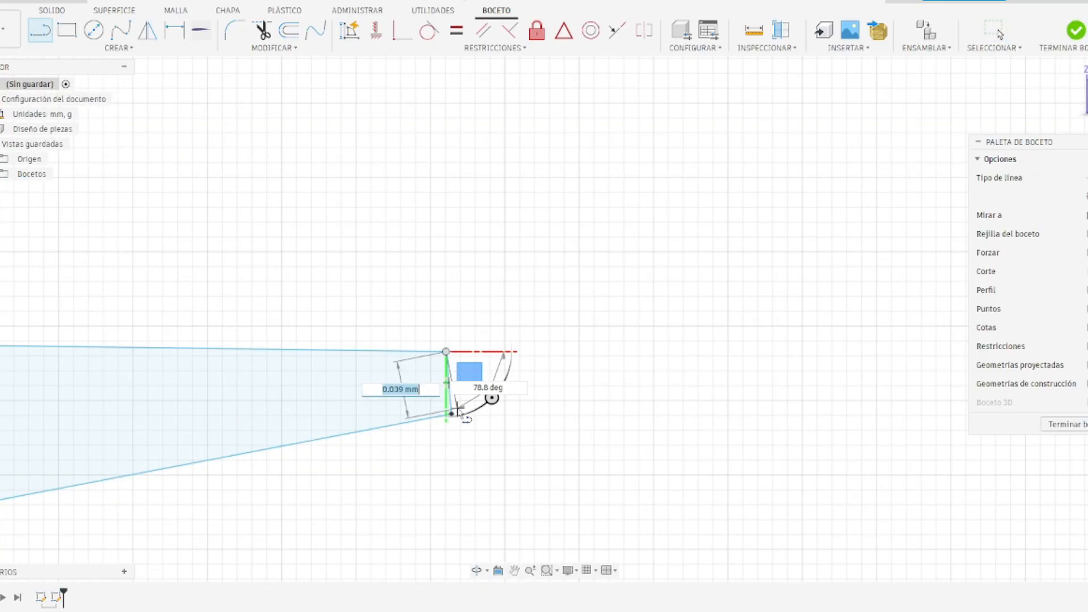
{"action": "right_click", "coordinate": [457, 422]}
{"action": "left_click", "coordinate": [406, 419]}
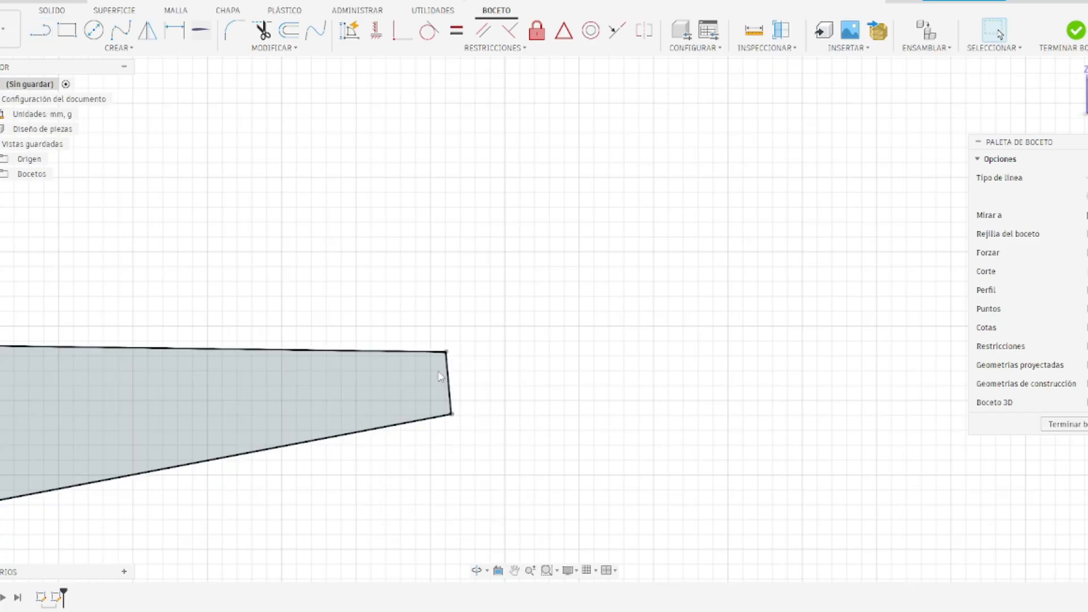
Check the finished airfoil sketch from its leading edge to the redrawn trailing-edge line.
{"action": "scroll", "coordinate": [485, 376], "scroll_direction": "down", "scroll_amount": 3}
{"action": "scroll", "coordinate": [273, 523], "scroll_direction": "down", "scroll_amount": 10}
{"action": "scroll", "coordinate": [300, 529], "scroll_direction": "down", "scroll_amount": 5}
{"action": "middle_click_drag", "start_coordinate": [298, 528], "coordinate": [558, 340]}
{"action": "scroll", "coordinate": [362, 479], "scroll_direction": "down", "scroll_amount": 10}
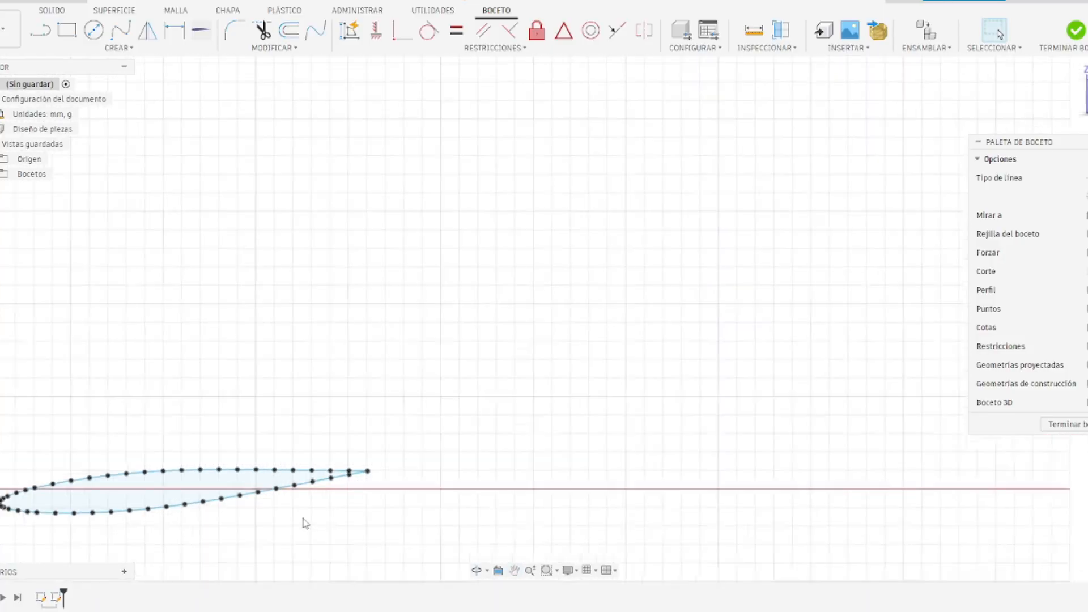
{"action": "middle_click_drag", "start_coordinate": [306, 522], "coordinate": [474, 310]}
{"action": "scroll", "coordinate": [191, 364], "scroll_direction": "up", "scroll_amount": 3}
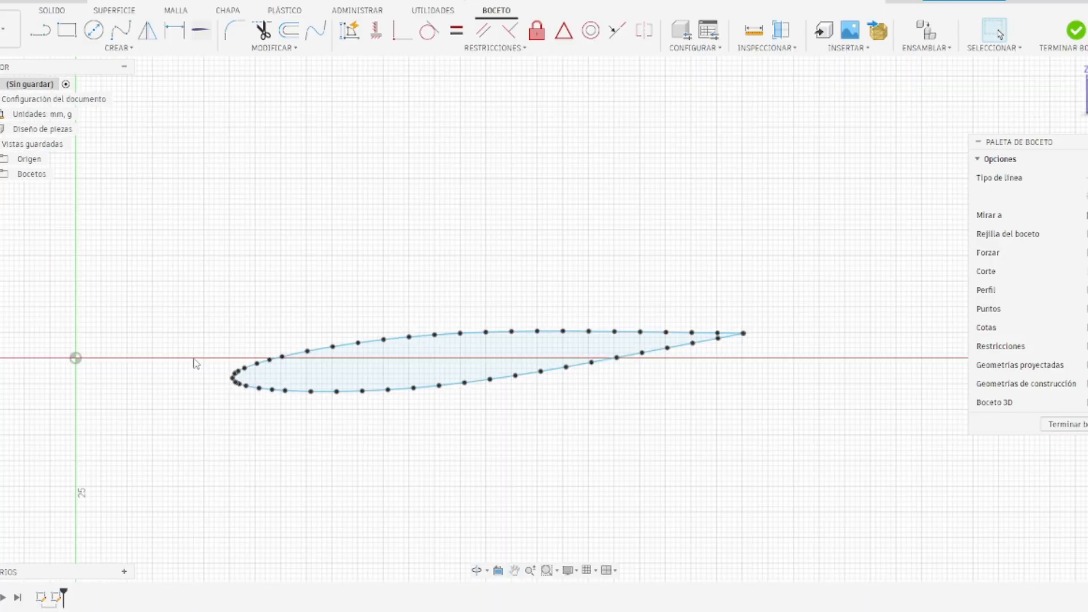
{"action": "scroll", "coordinate": [299, 369], "scroll_direction": "up", "scroll_amount": 3}
{"action": "middle_click_drag", "start_coordinate": [780, 328], "coordinate": [558, 335]}
{"action": "scroll", "coordinate": [791, 335], "scroll_direction": "up", "scroll_amount": 3}
{"action": "scroll", "coordinate": [746, 315], "scroll_direction": "up", "scroll_amount": 15}
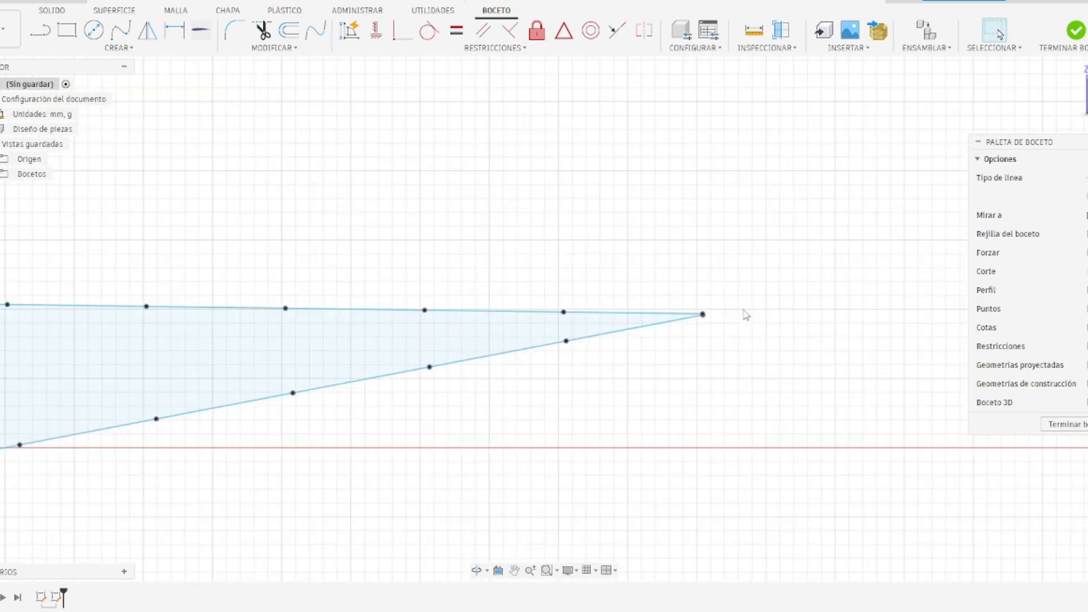
{"action": "scroll", "coordinate": [642, 325], "scroll_direction": "down", "scroll_amount": 10}
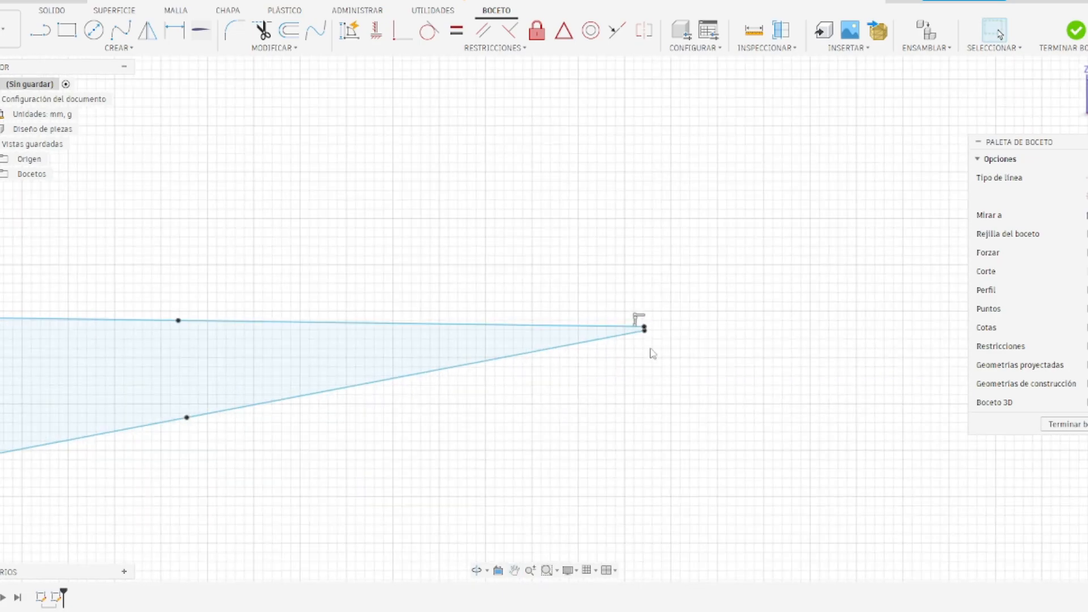
{"action": "scroll", "coordinate": [543, 521], "scroll_direction": "down", "scroll_amount": 5}
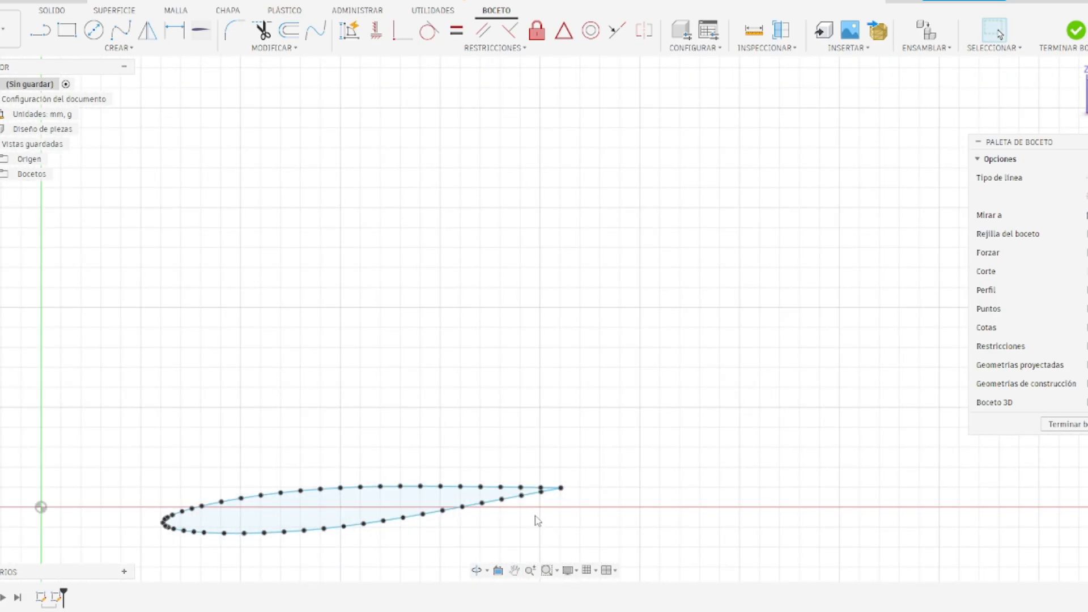
{"action": "middle_click_drag", "start_coordinate": [539, 517], "coordinate": [675, 340]}
Finish the sketch and extrude the airfoil profile symmetrically as a new body with a distance of 75 mm.
{"action": "left_click", "coordinate": [1067, 38]}
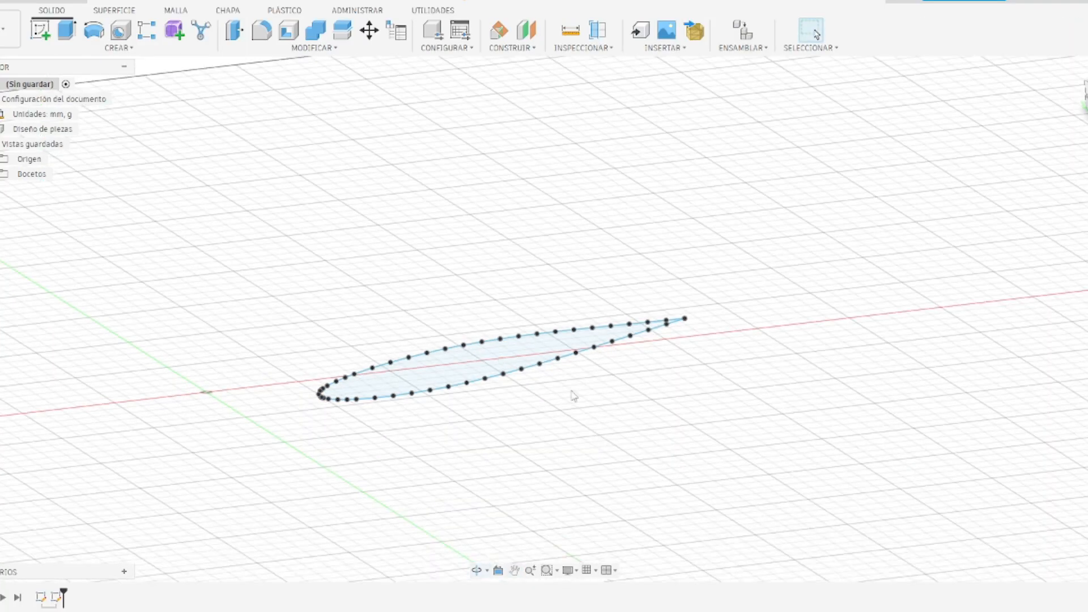
{"action": "key", "text": "e"}
{"action": "left_click", "coordinate": [1058, 239]}
{"action": "left_click", "coordinate": [1054, 282]}
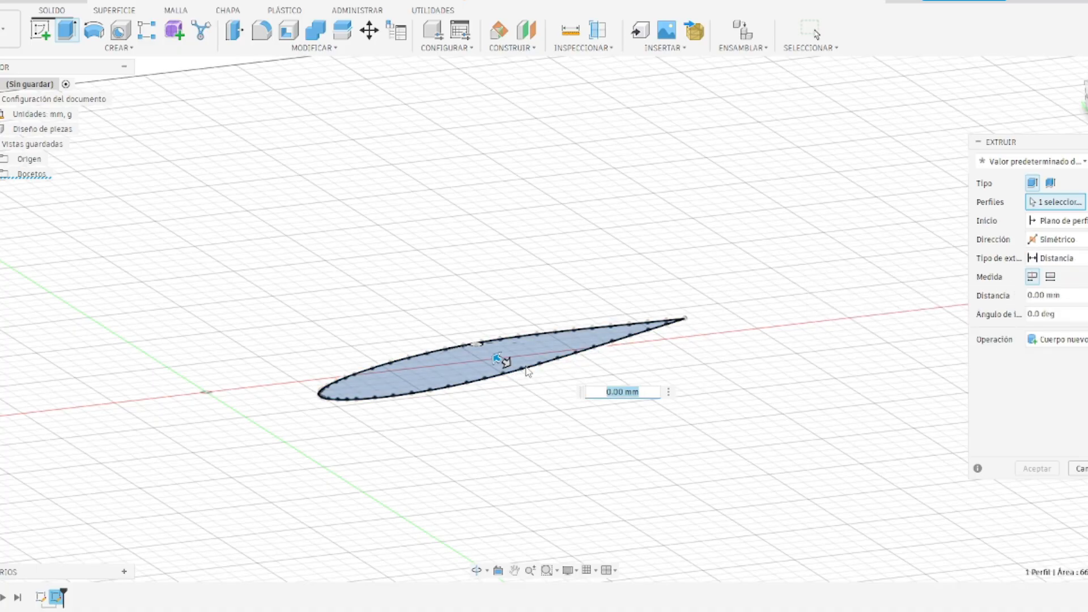
{"action": "left_click_drag", "start_coordinate": [503, 361], "coordinate": [689, 464]}
{"action": "key", "text": "BackSpace"}
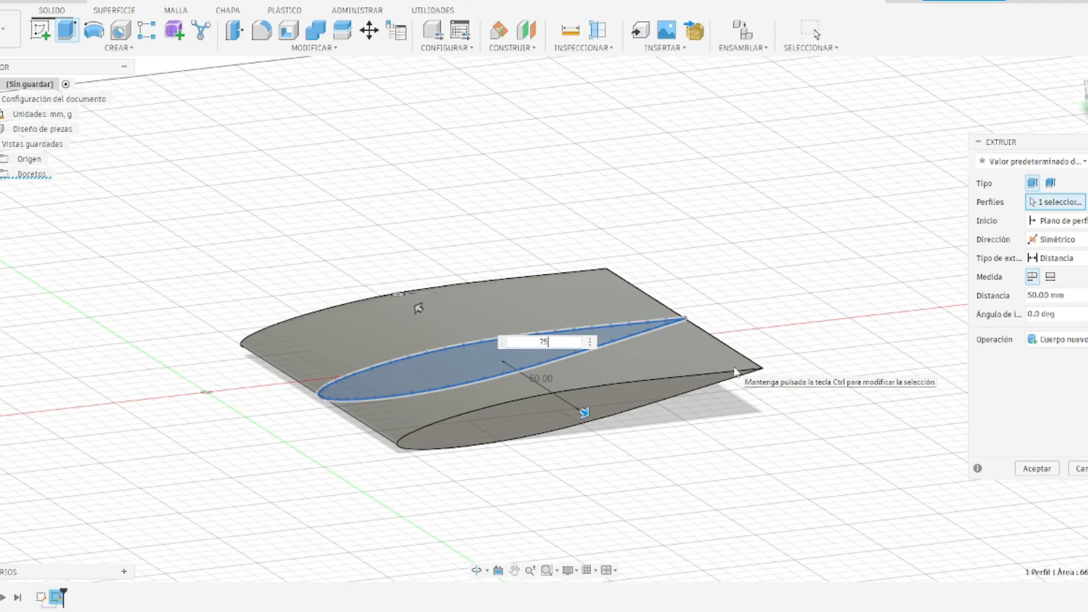
{"action": "type", "text": "75"}
{"action": "key", "text": "Return"}
Export the wing as a STEP file named "WING ANALISYS Ansys" to the Downloads folder.
{"action": "middle_click_drag", "start_coordinate": [754, 380], "coordinate": [734, 316], "text": "shift"}
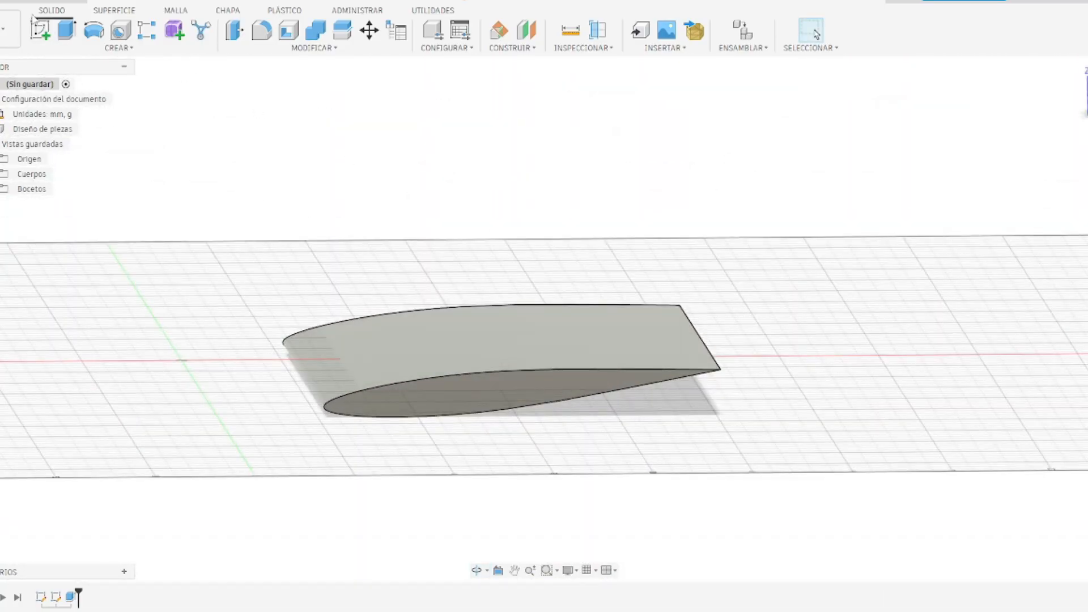
{"action": "middle_click_drag", "start_coordinate": [524, 300], "coordinate": [514, 339]}
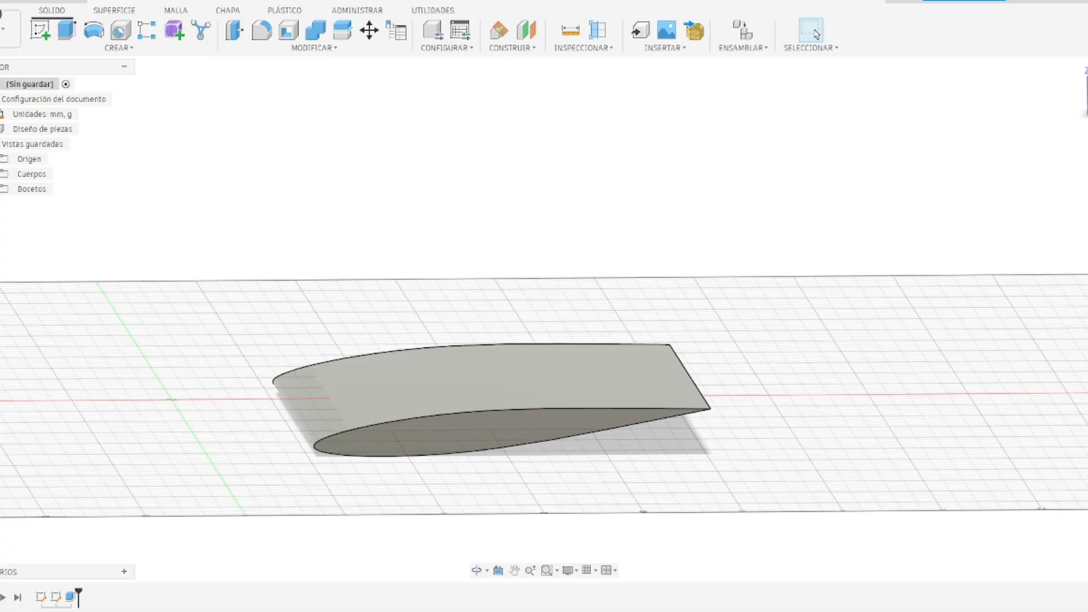
{"action": "left_click", "coordinate": [3, 25]}
{"action": "left_click", "coordinate": [78, 117]}
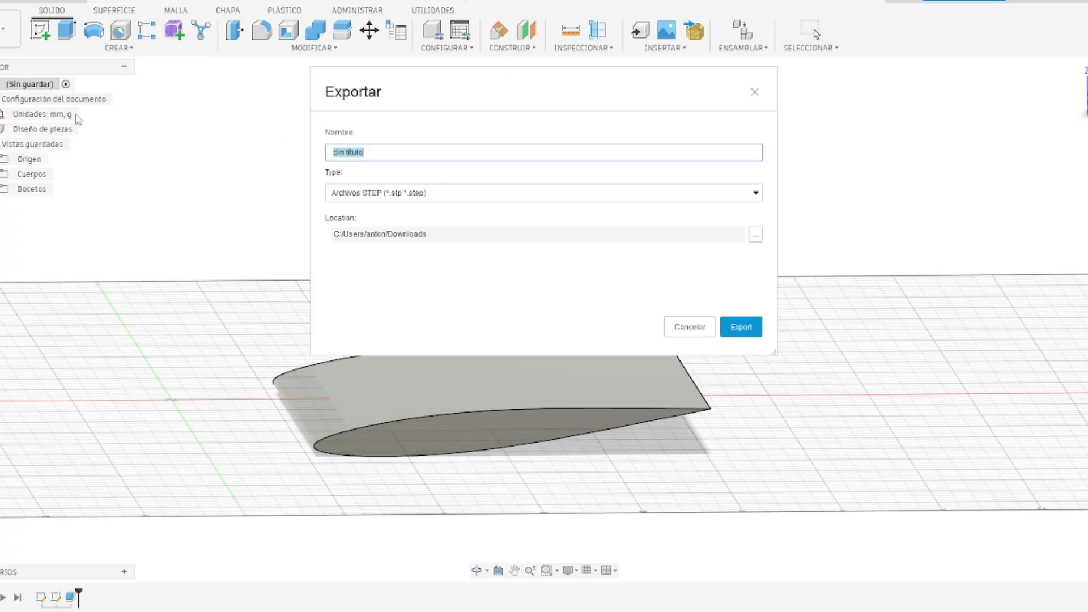
{"action": "key", "text": "BackSpace"}
{"action": "type", "text": "WING ANALISYS Ansys"}
{"action": "left_click", "coordinate": [412, 194]}
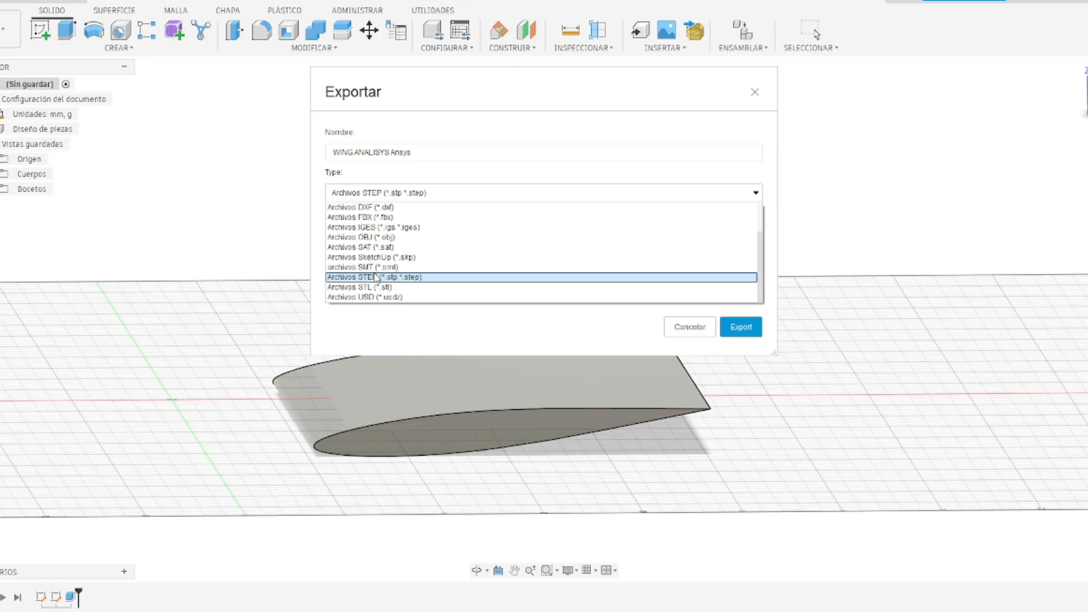
{"action": "left_click", "coordinate": [385, 277]}
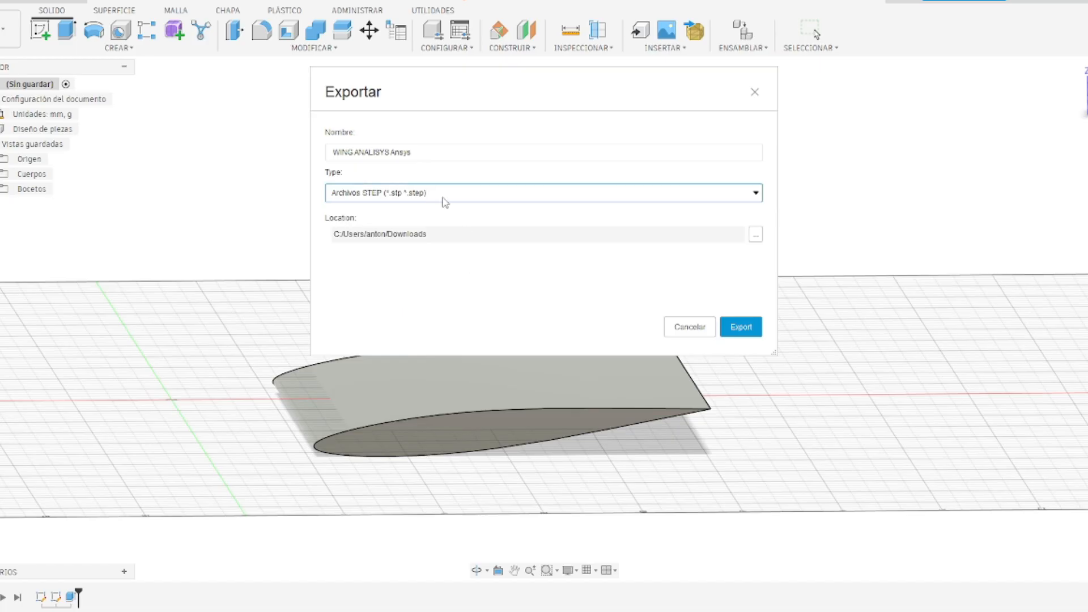
{"action": "left_click", "coordinate": [757, 333]}
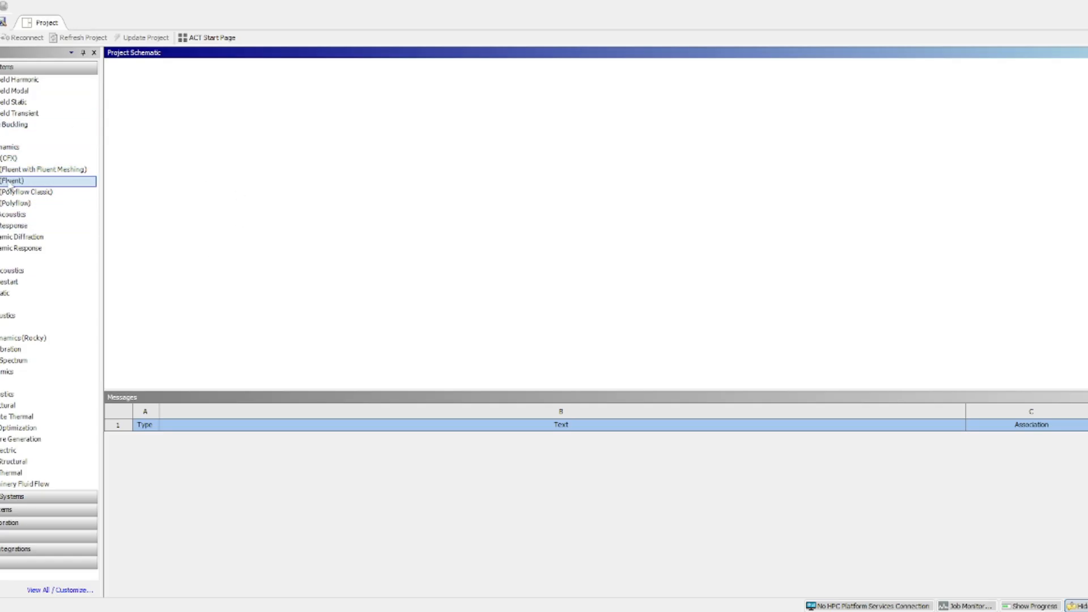
In Ansys Workbench, add a Fluid Flow (Fluent) system to the project schematic and open its geometry in DesignModeler.
{"action": "left_click_drag", "start_coordinate": [22, 180], "coordinate": [180, 120]}
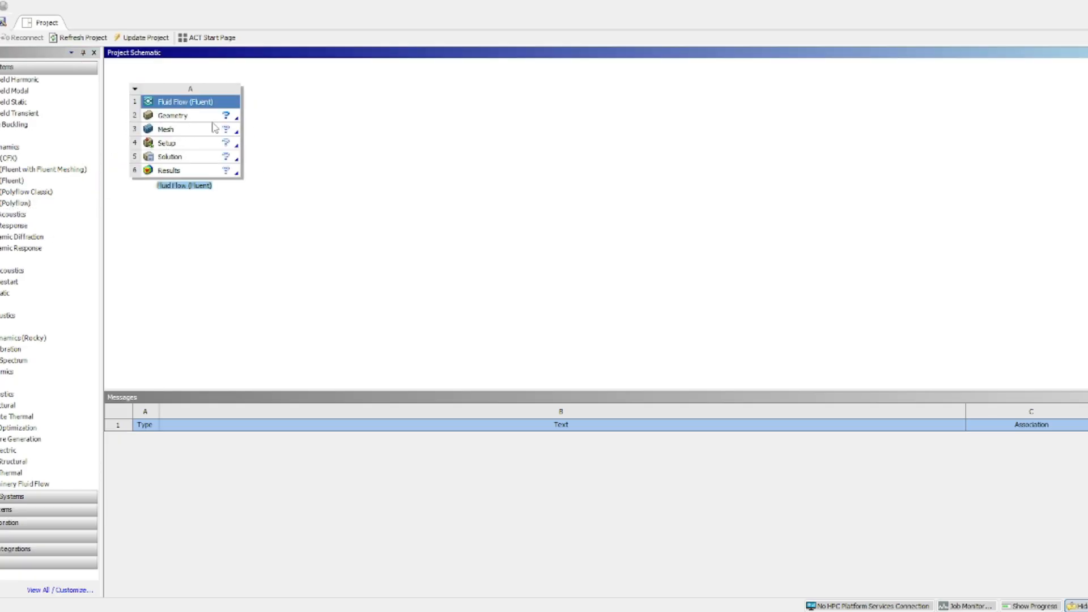
{"action": "left_click", "coordinate": [346, 112]}
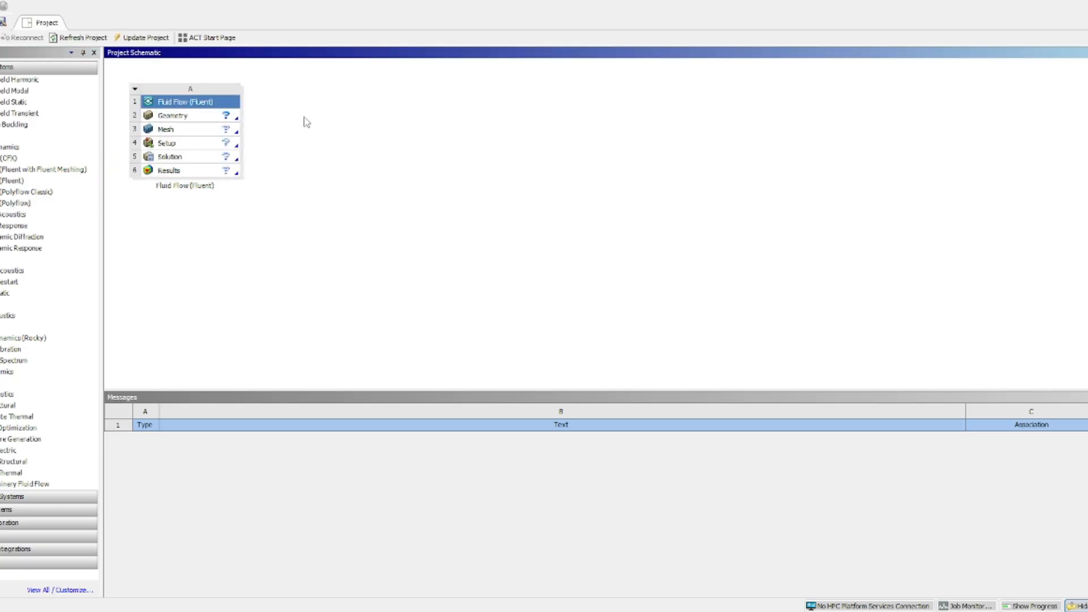
{"action": "double_click", "coordinate": [183, 116]}
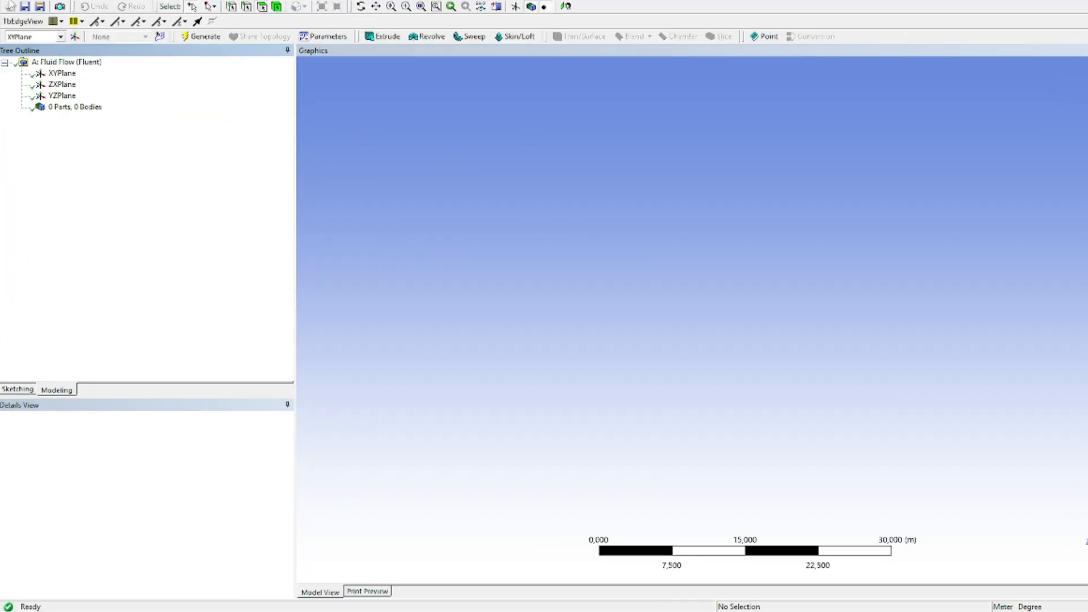
Import the external geometry file "WING ANALISYS Ansys.step" and generate the import feature.
{"action": "key", "text": "alt+f"}
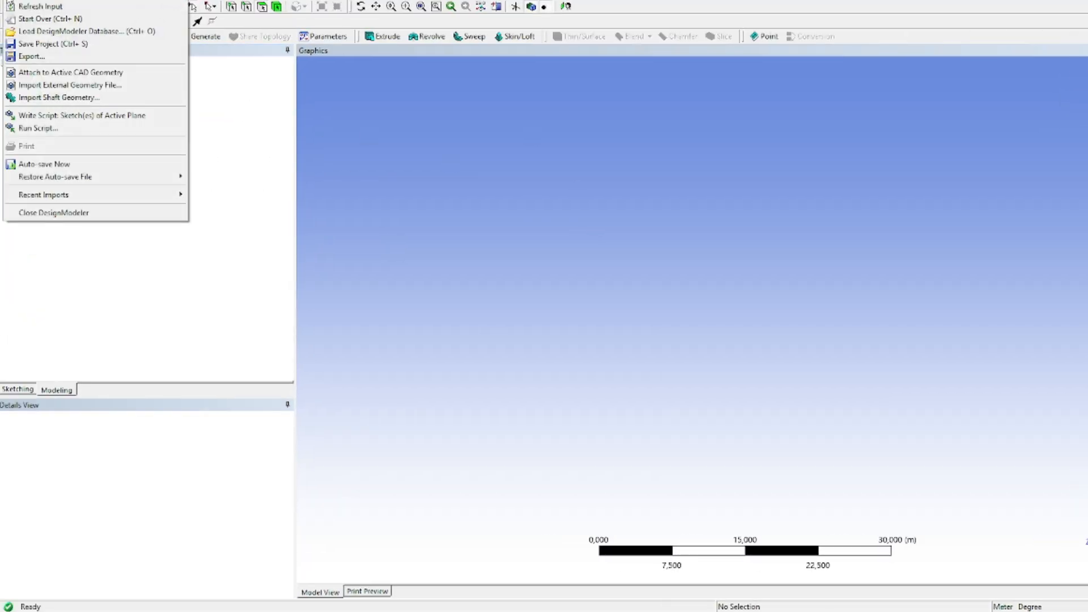
{"action": "left_click", "coordinate": [68, 85]}
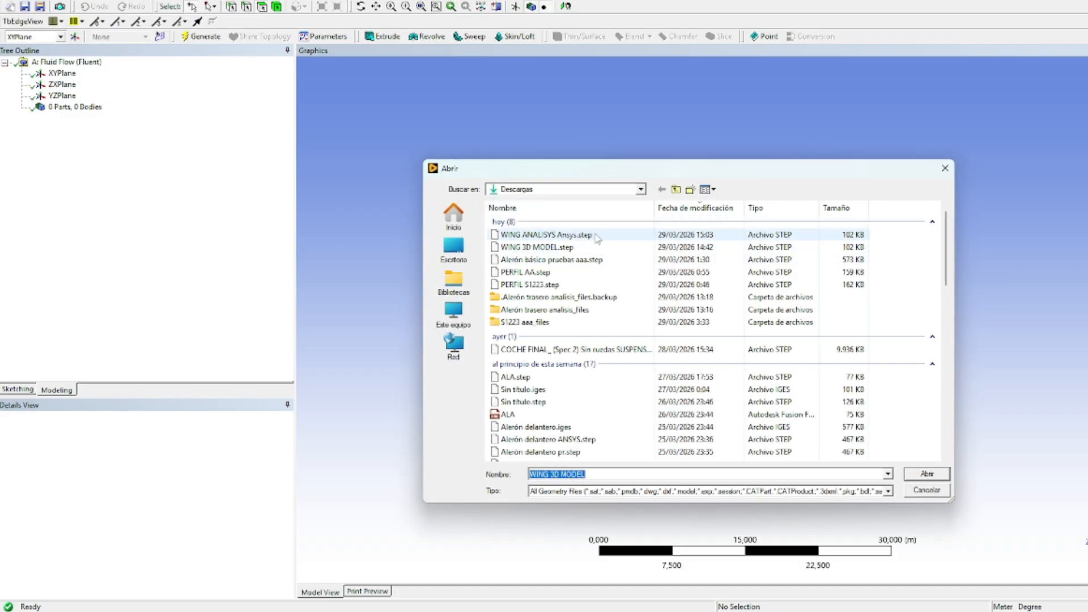
{"action": "double_click", "coordinate": [595, 235]}
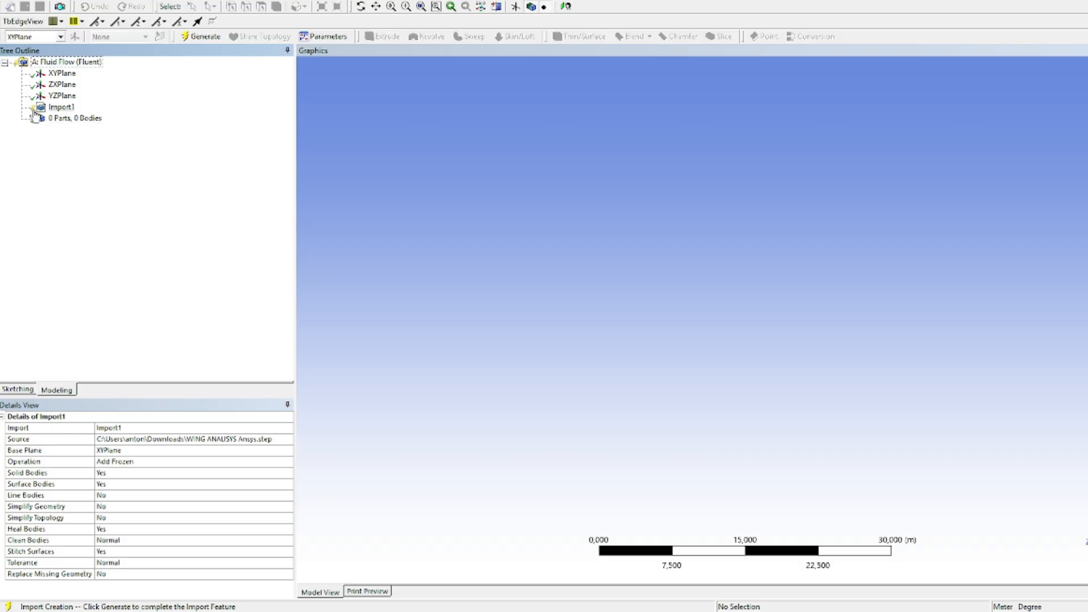
{"action": "left_click", "coordinate": [193, 37]}
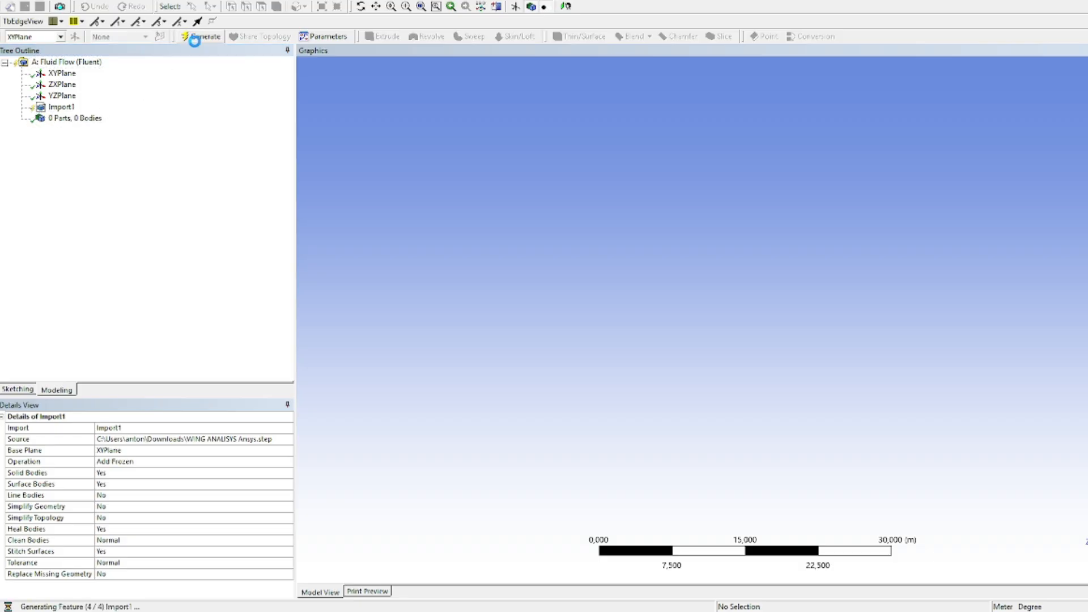
Inspect the imported wing from several angles and expand the part to show its body.
{"action": "middle_click_drag", "start_coordinate": [833, 170], "coordinate": [884, 301]}
{"action": "scroll", "coordinate": [728, 396], "scroll_direction": "down", "scroll_amount": 2}
{"action": "scroll", "coordinate": [754, 369], "scroll_direction": "up", "scroll_amount": 4}
{"action": "middle_click_drag", "start_coordinate": [755, 369], "coordinate": [460, 329]}
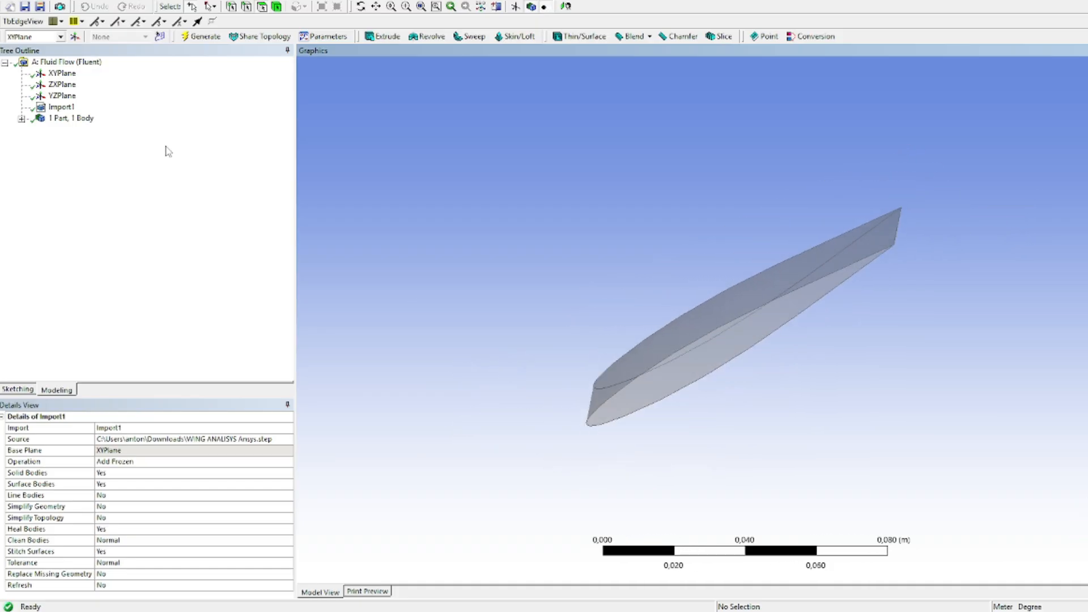
{"action": "left_click", "coordinate": [21, 119]}
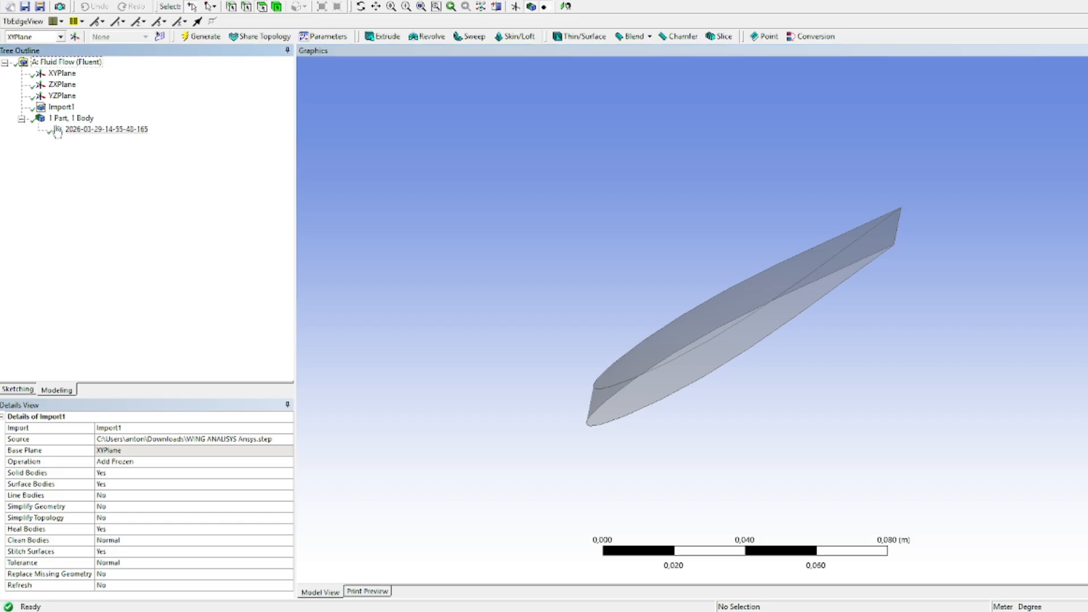
{"action": "middle_click_drag", "start_coordinate": [658, 184], "coordinate": [616, 205]}
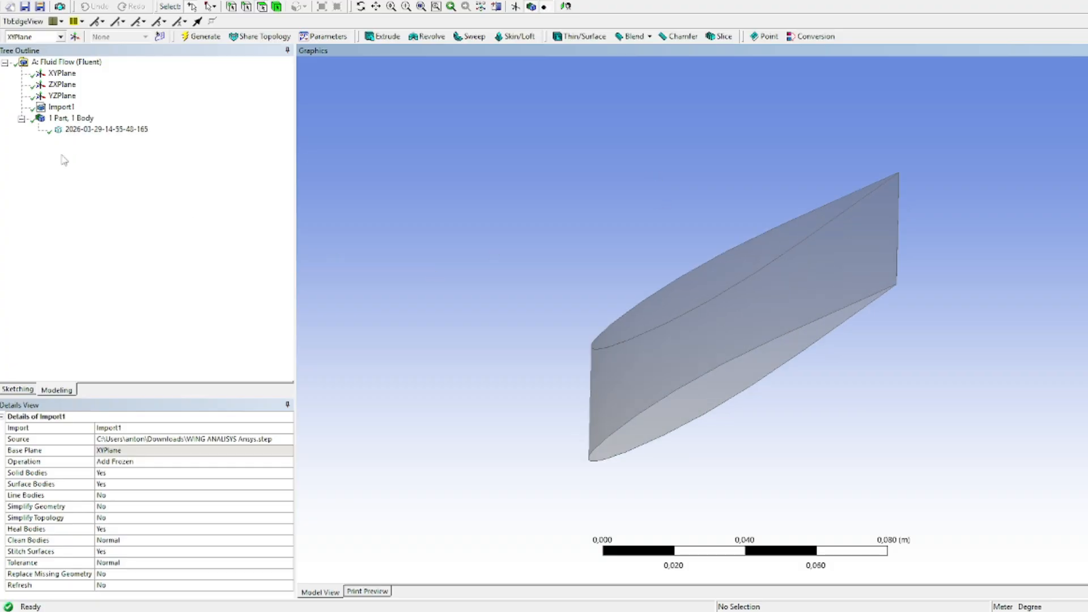
Review the details of the imported wing body and of the import feature.
{"action": "left_click", "coordinate": [85, 130]}
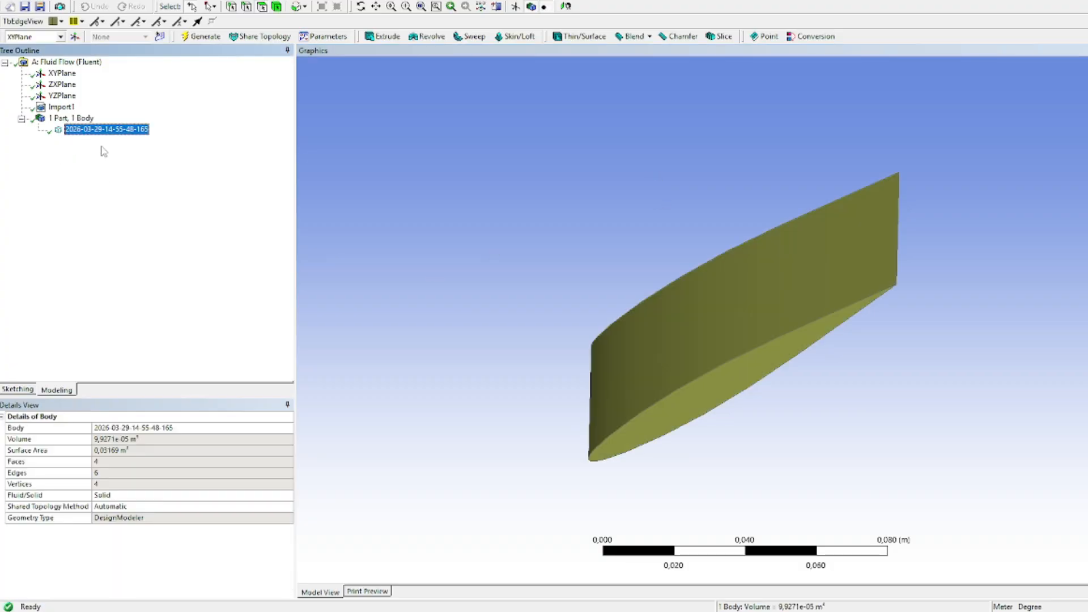
{"action": "left_click", "coordinate": [70, 121]}
{"action": "left_click", "coordinate": [79, 129]}
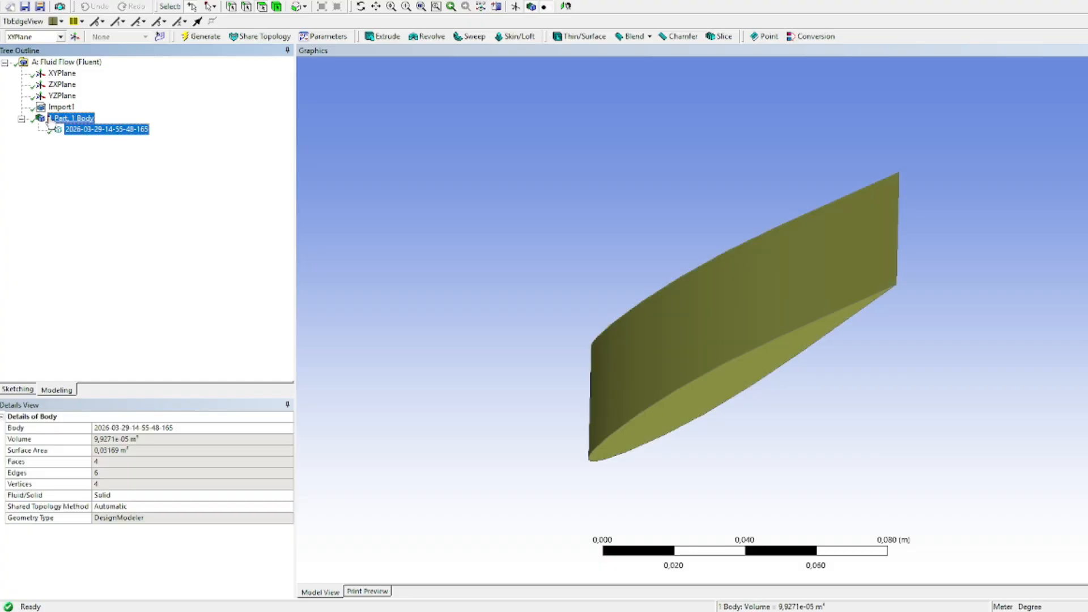
{"action": "right_click", "coordinate": [114, 134]}
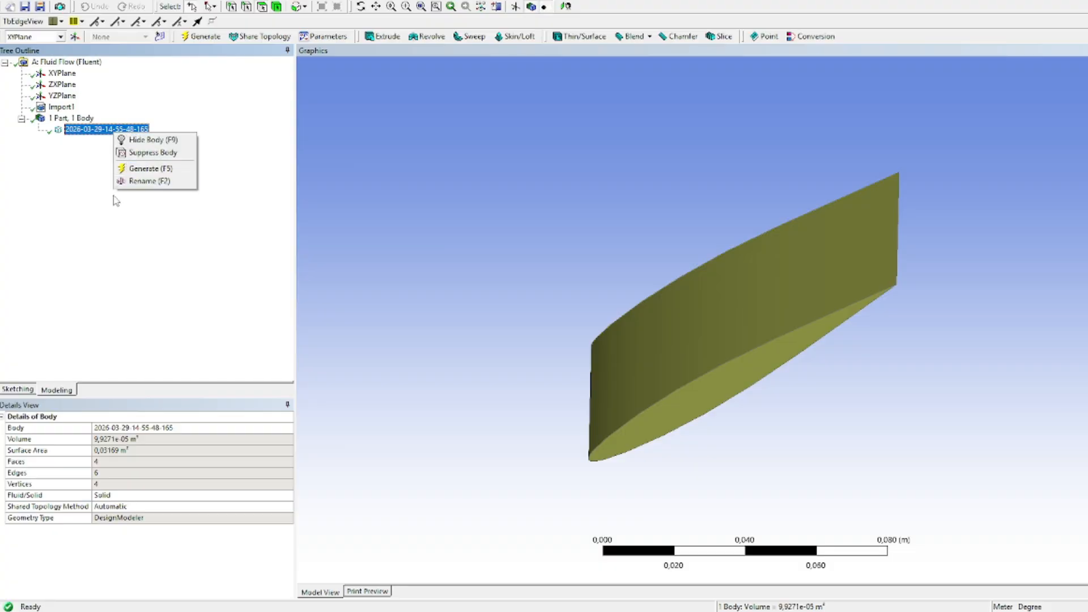
{"action": "left_click", "coordinate": [145, 204]}
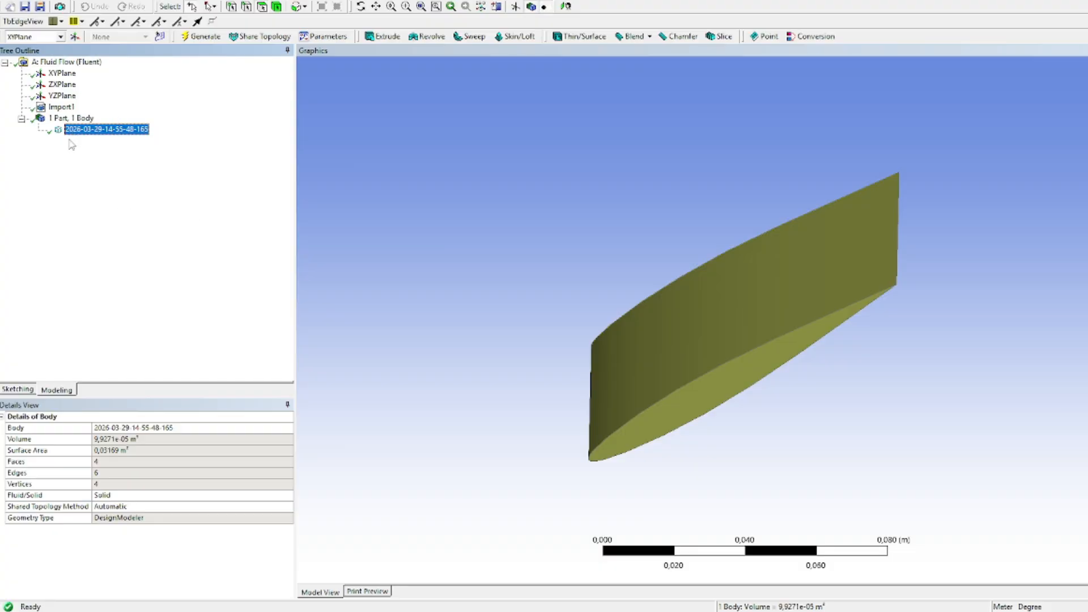
{"action": "left_click", "coordinate": [62, 107]}
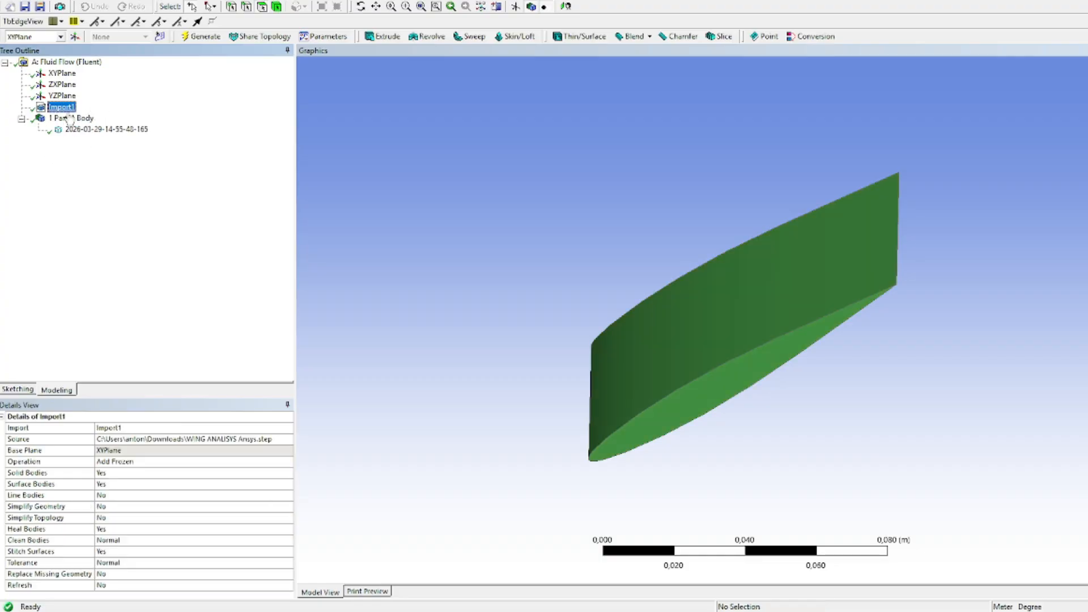
{"action": "left_click", "coordinate": [94, 131]}
Examine the highlighted wing body from several angles and distances.
{"action": "mouse_move", "coordinate": [552, 227]}
{"action": "middle_mouse_down"}
{"action": "mouse_move", "coordinate": [561, 214]}
{"action": "mouse_move", "coordinate": [566, 224]}
{"action": "mouse_move", "coordinate": [547, 237]}
{"action": "middle_mouse_up"}
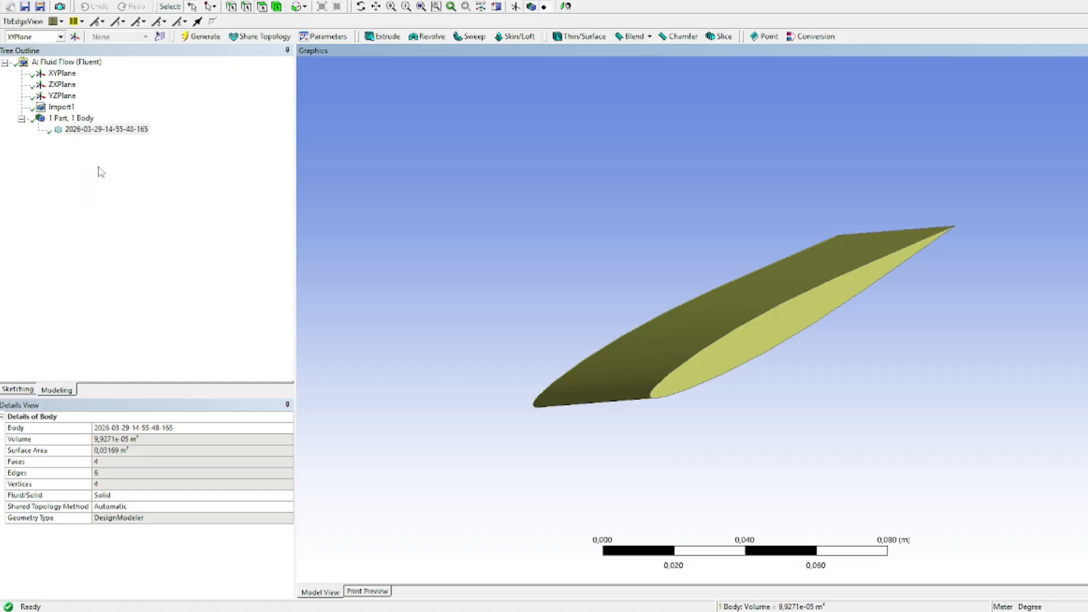
{"action": "middle_click_drag", "start_coordinate": [513, 210], "coordinate": [469, 214]}
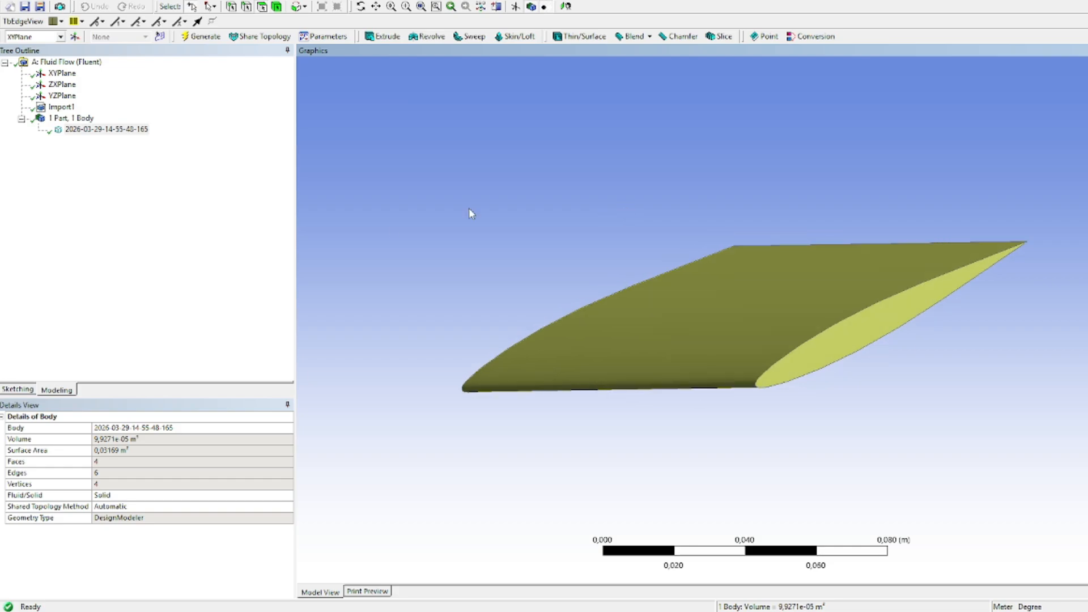
{"action": "middle_click_drag", "start_coordinate": [660, 230], "coordinate": [773, 284]}
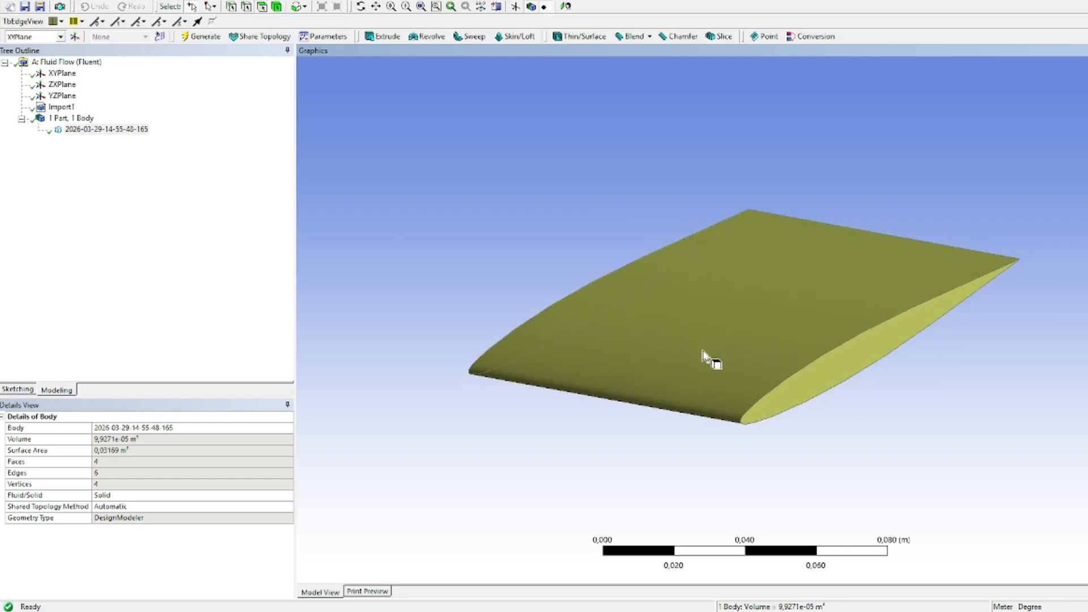
{"action": "scroll", "coordinate": [709, 360], "scroll_direction": "down", "scroll_amount": 3}
{"action": "scroll", "coordinate": [921, 349], "scroll_direction": "down", "scroll_amount": 1}
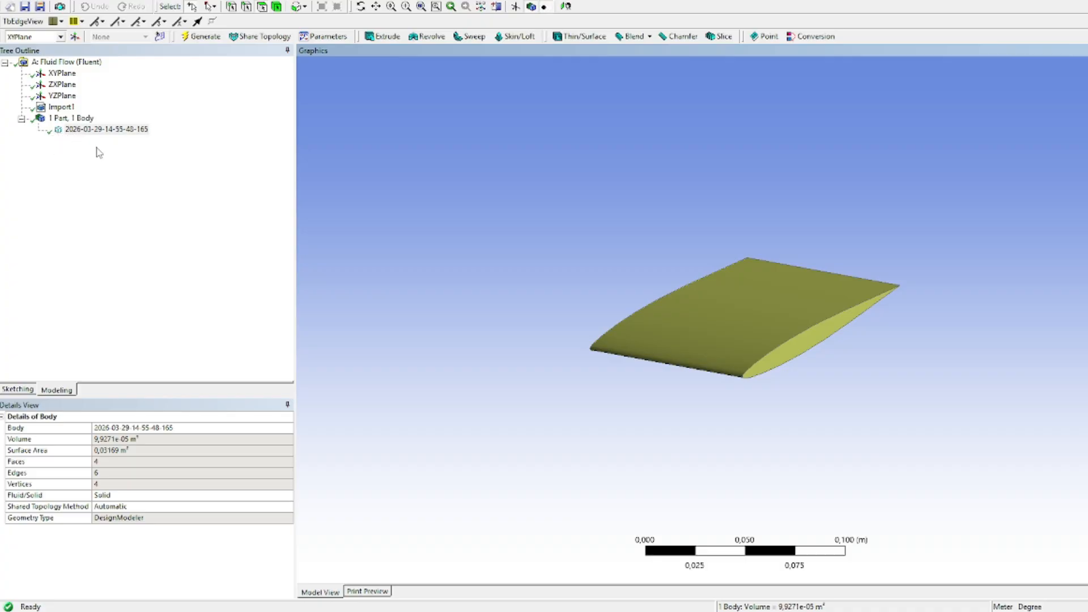
{"action": "middle_click_drag", "start_coordinate": [857, 292], "coordinate": [794, 287]}
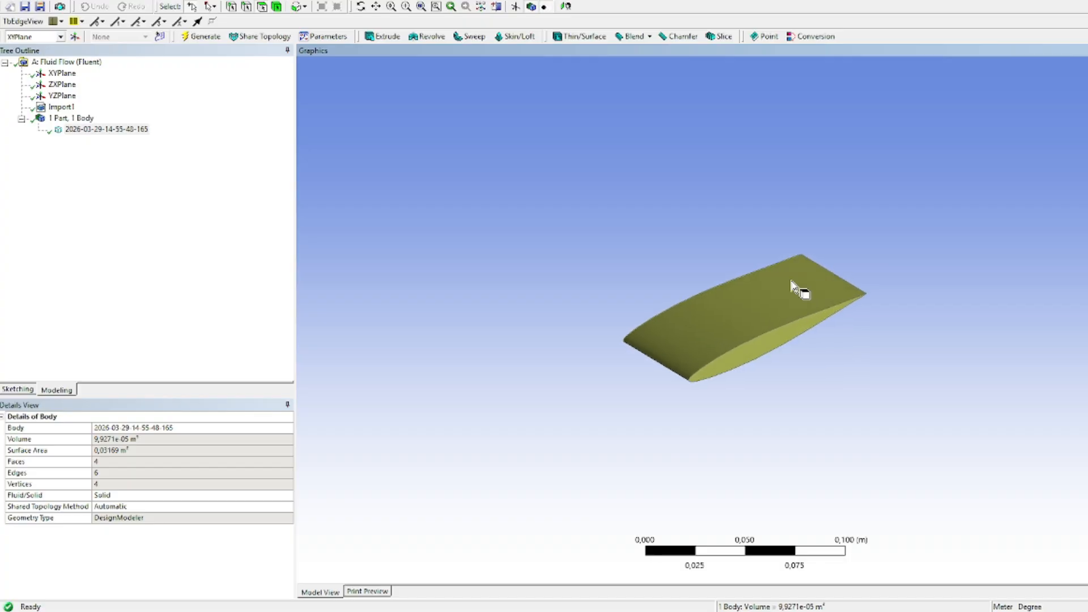
{"action": "middle_click_drag", "start_coordinate": [894, 309], "coordinate": [898, 296]}
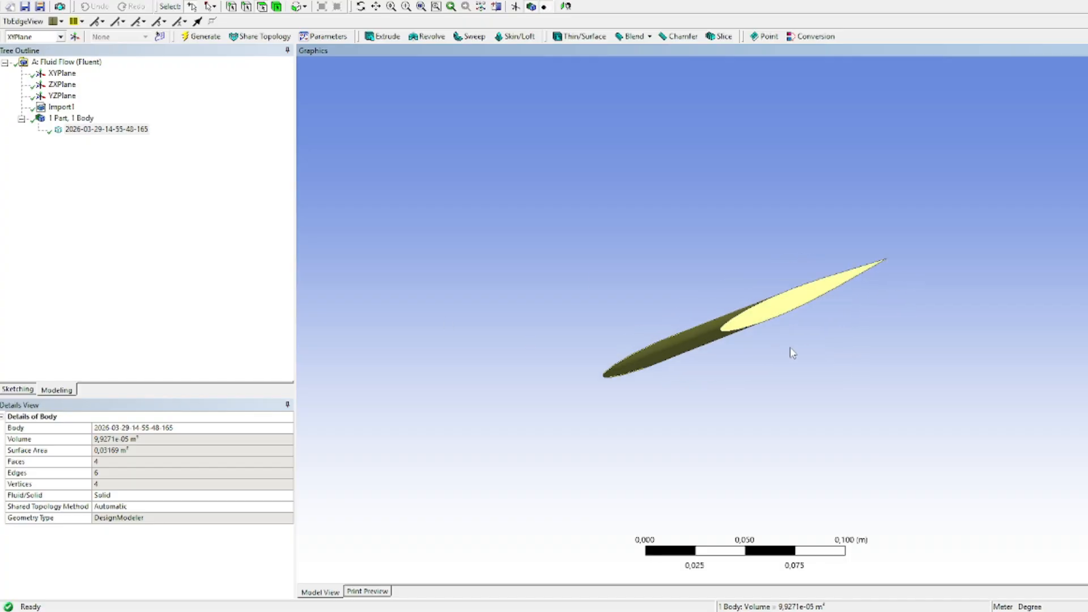
{"action": "middle_click_drag", "start_coordinate": [792, 353], "coordinate": [796, 380]}
{"action": "middle_click_drag", "start_coordinate": [602, 229], "coordinate": [816, 292]}
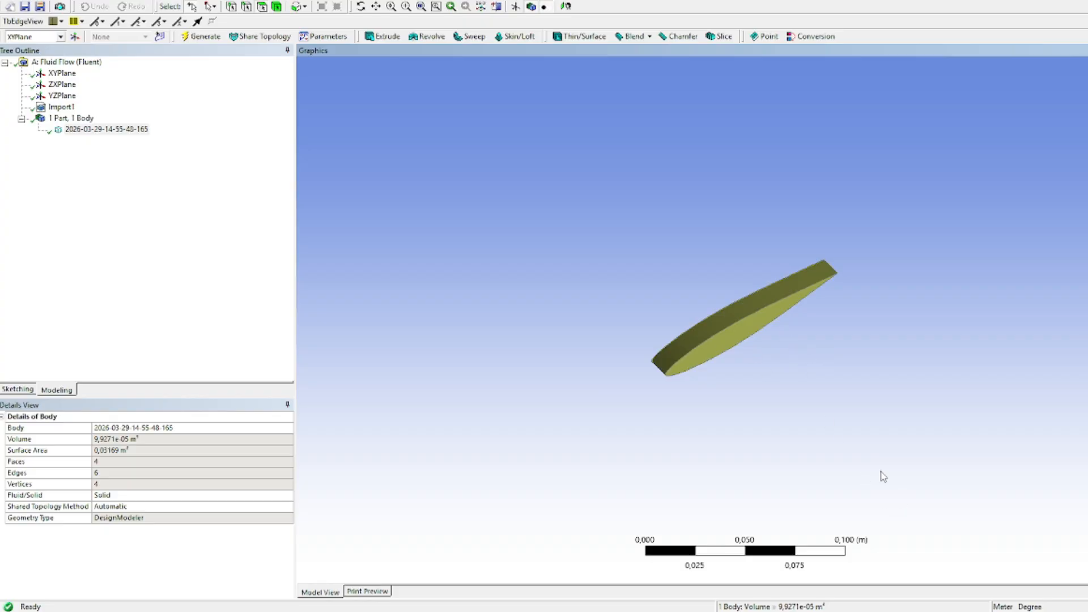
{"action": "scroll", "coordinate": [733, 381], "scroll_direction": "up", "scroll_amount": 5}
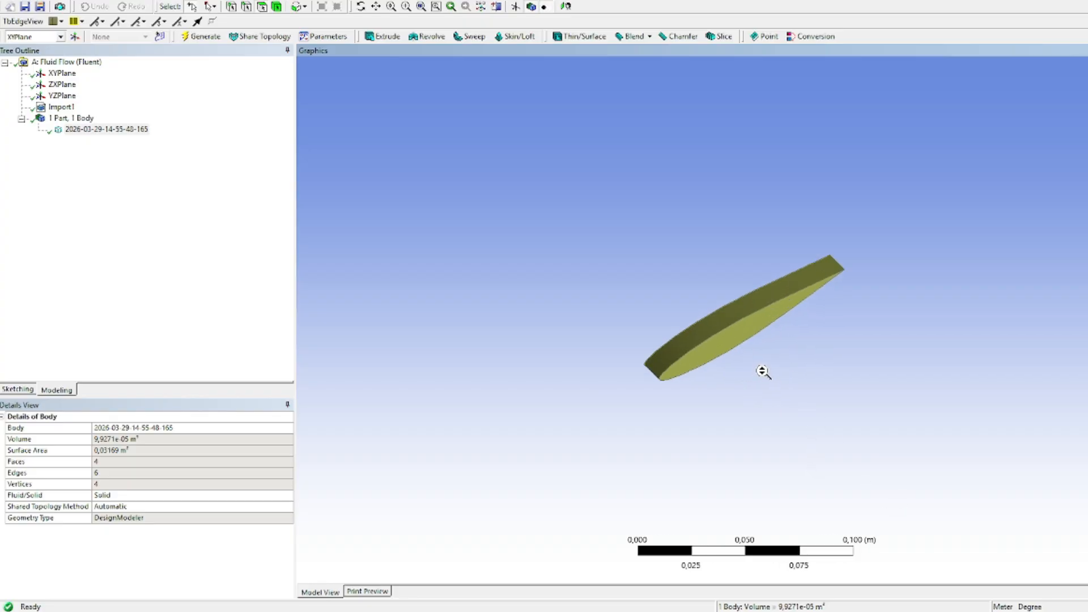
{"action": "middle_click_drag", "start_coordinate": [657, 308], "coordinate": [728, 352]}
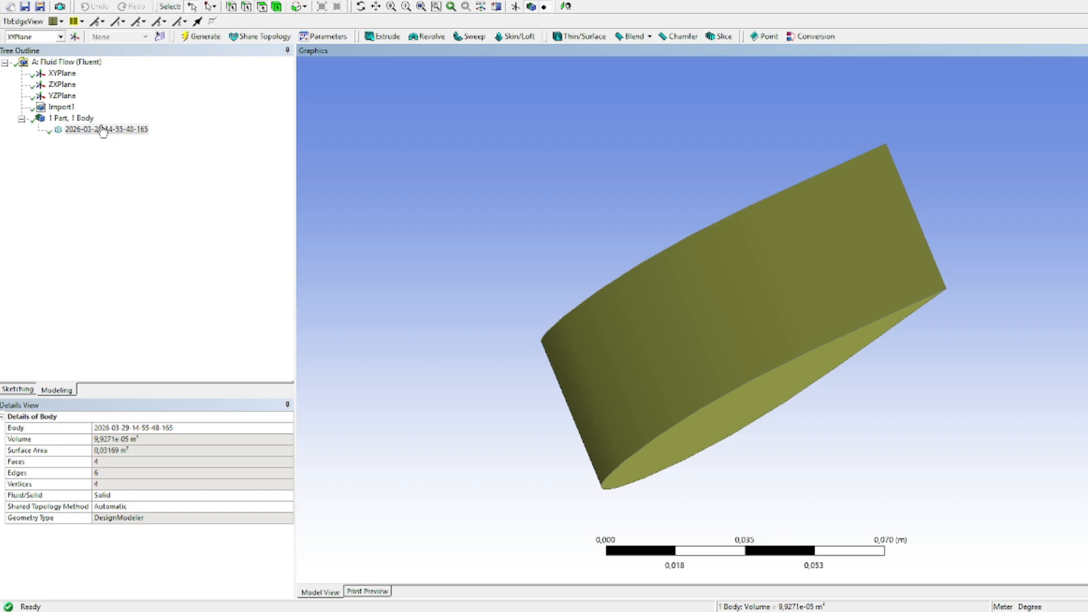
Collapse the part in the model tree and set the model's length unit to millimetres.
{"action": "left_click", "coordinate": [22, 119]}
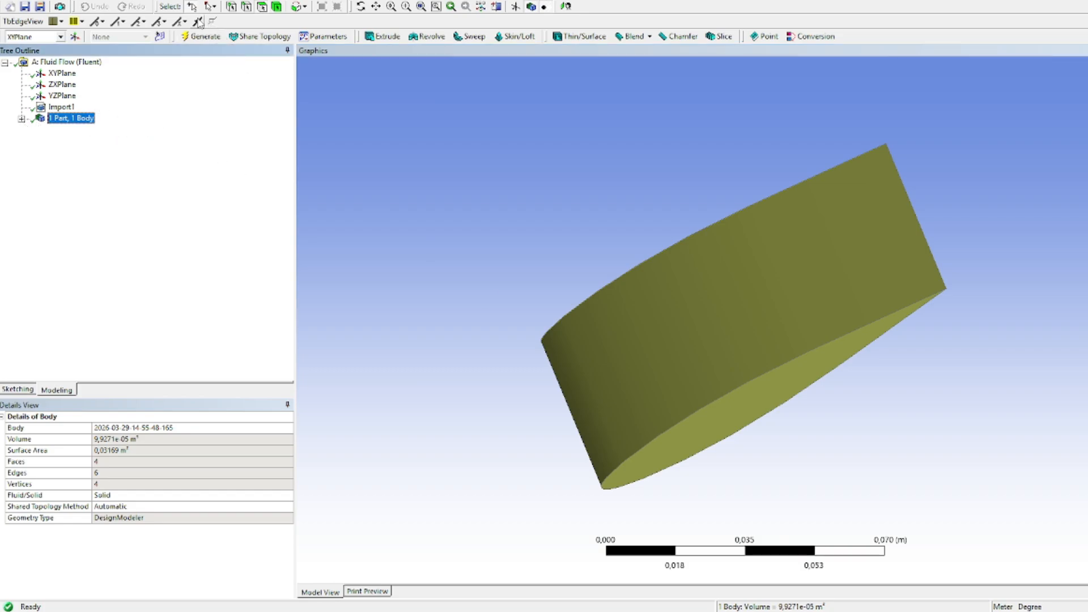
{"action": "left_click", "coordinate": [122, 3]}
{"action": "left_click", "coordinate": [142, 31]}
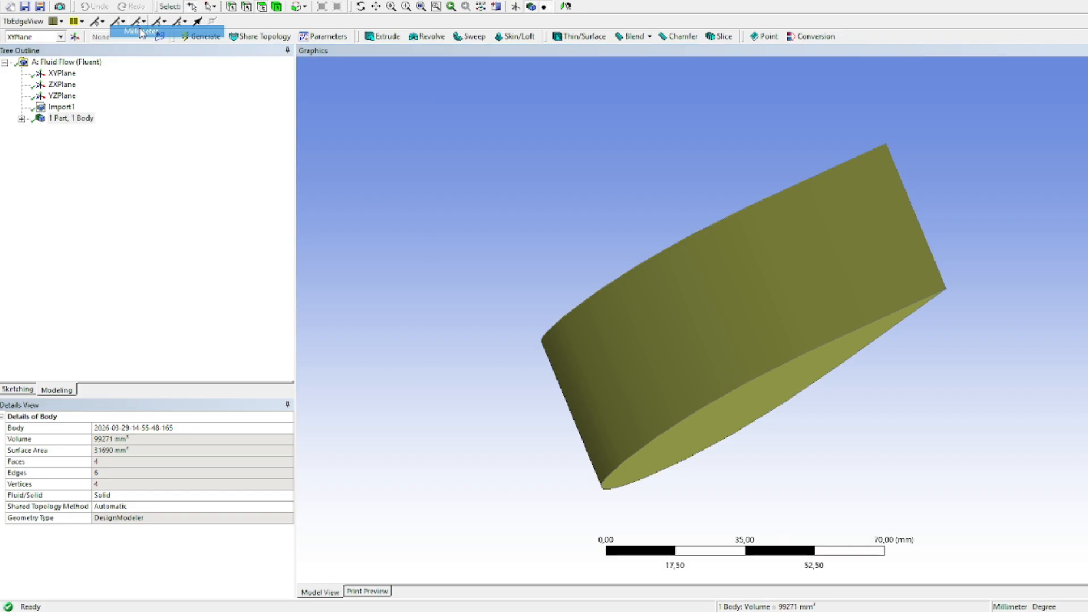
Check the active length unit and review the wing body's details and shape with the part expanded.
{"action": "middle_click_drag", "start_coordinate": [831, 320], "coordinate": [877, 415]}
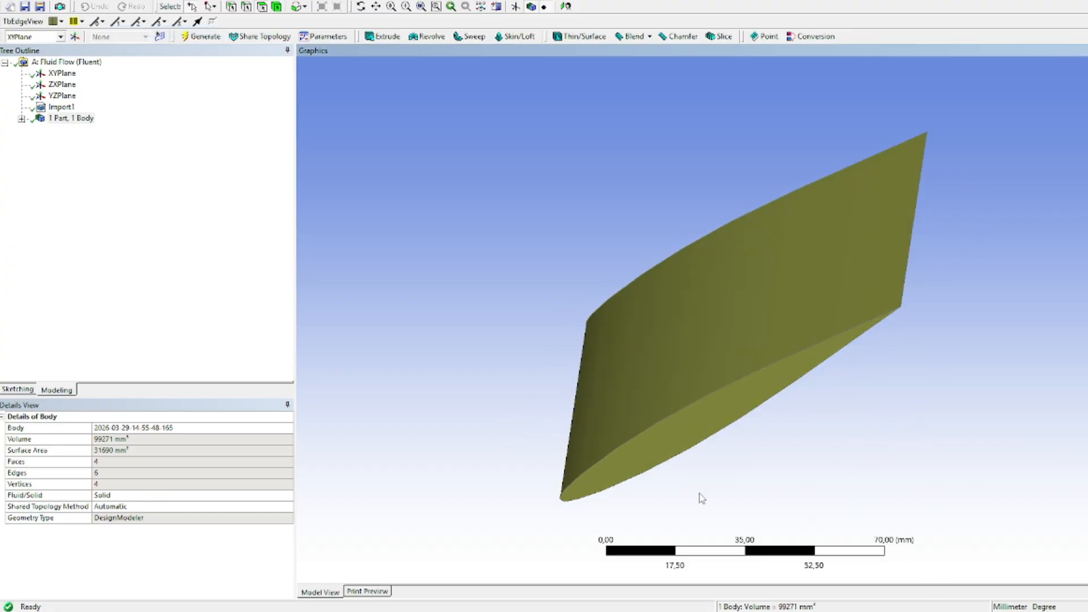
{"action": "middle_click_drag", "start_coordinate": [879, 274], "coordinate": [872, 246]}
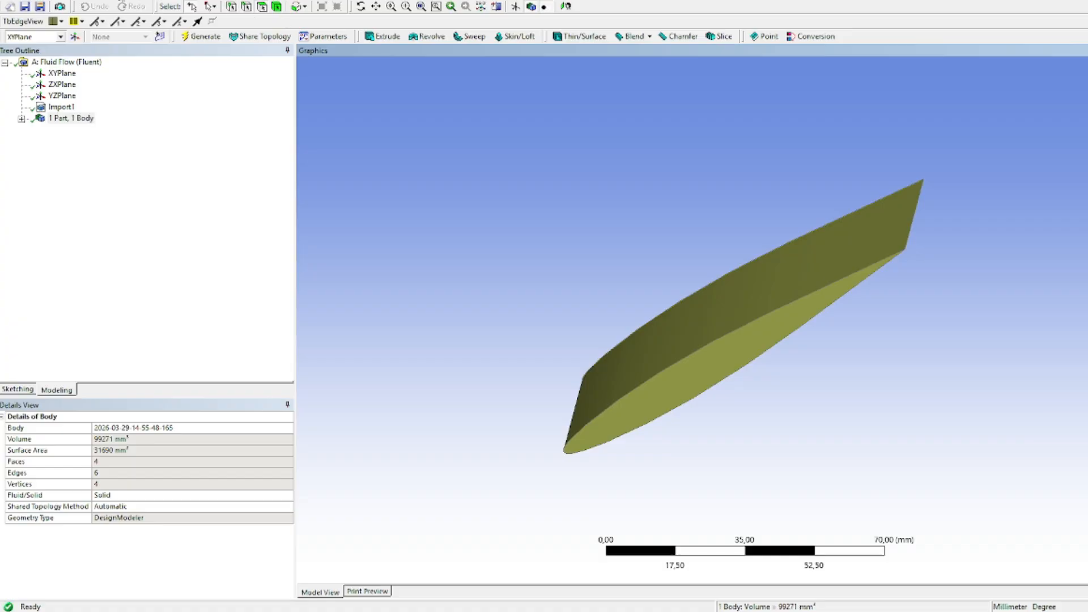
{"action": "left_click", "coordinate": [121, 1]}
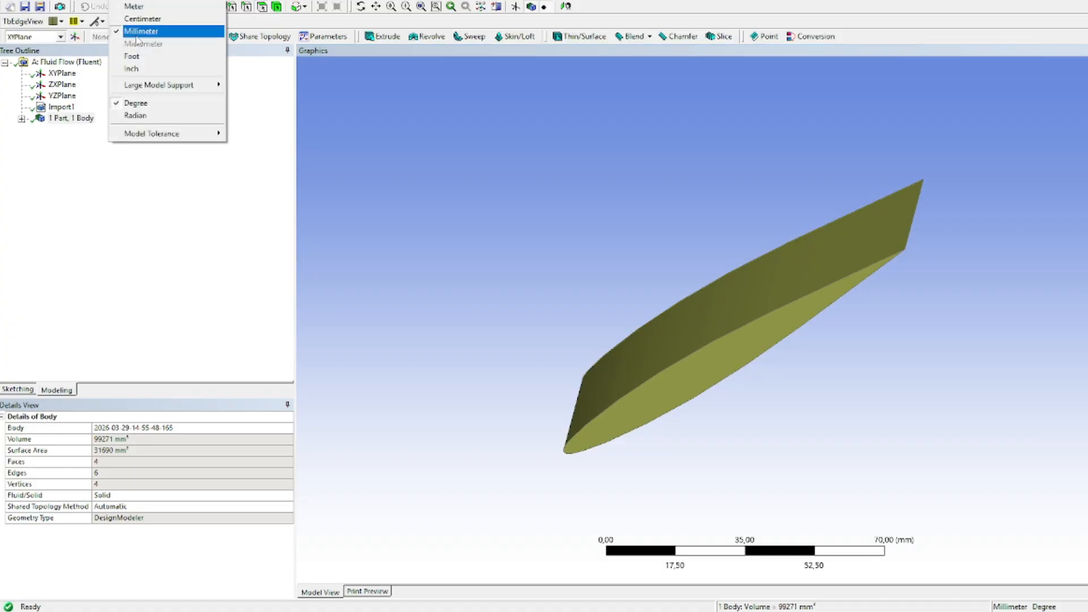
{"action": "left_click", "coordinate": [495, 143]}
{"action": "middle_click_drag", "start_coordinate": [798, 281], "coordinate": [799, 291]}
{"action": "left_click", "coordinate": [70, 118]}
{"action": "left_click", "coordinate": [21, 118]}
{"action": "left_click", "coordinate": [77, 130]}
{"action": "left_click", "coordinate": [591, 226]}
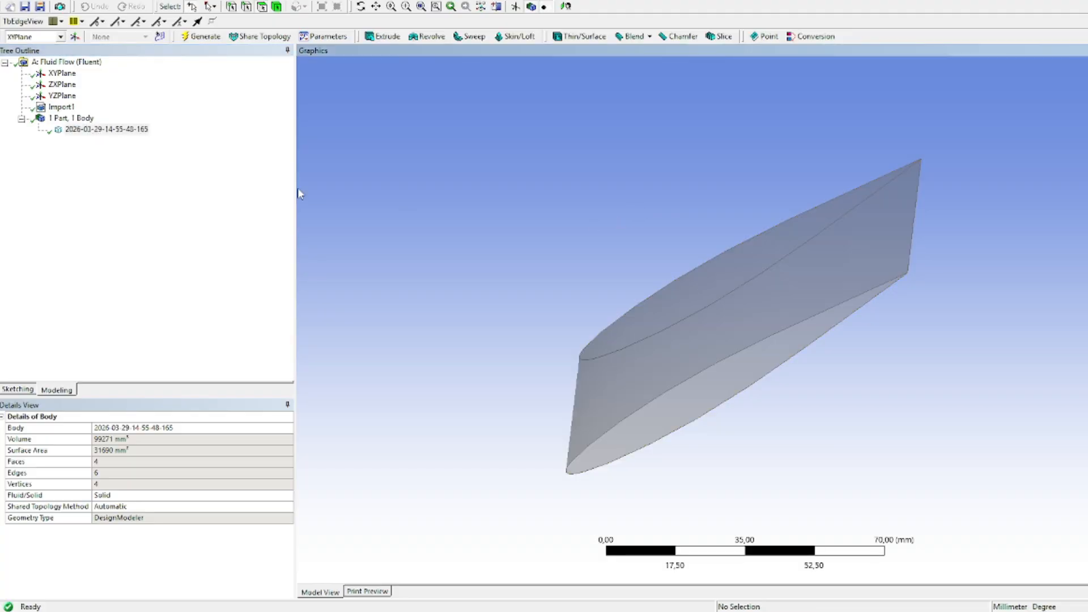
{"action": "middle_click_drag", "start_coordinate": [299, 190], "coordinate": [513, 226]}
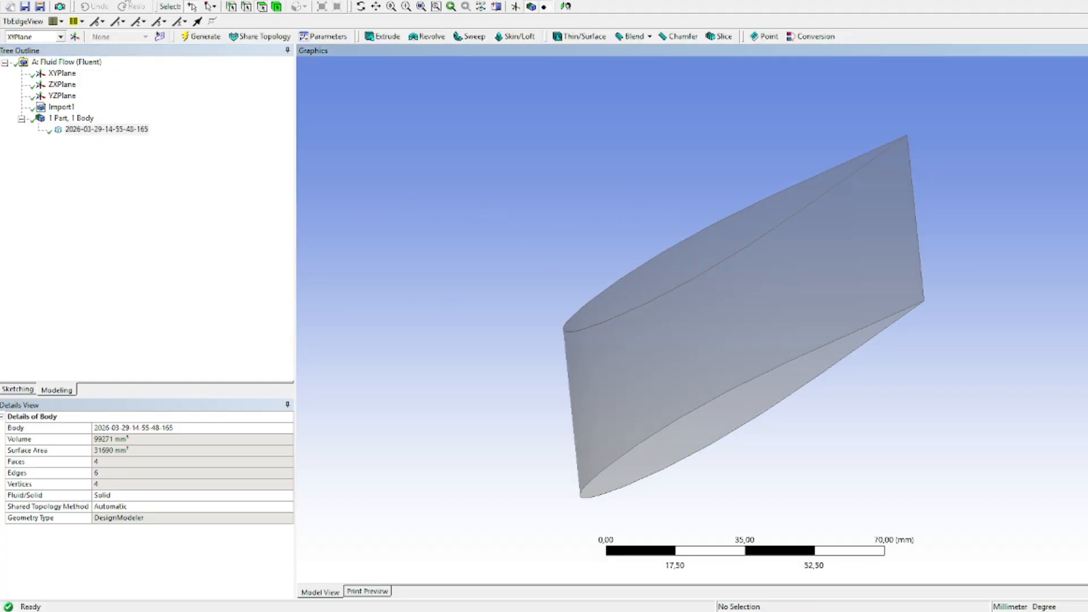
Generate a box enclosure around all bodies with non-uniform cushions of 30 mm in every direction.
{"action": "left_click", "coordinate": [121, 0]}
{"action": "left_click", "coordinate": [123, 1]}
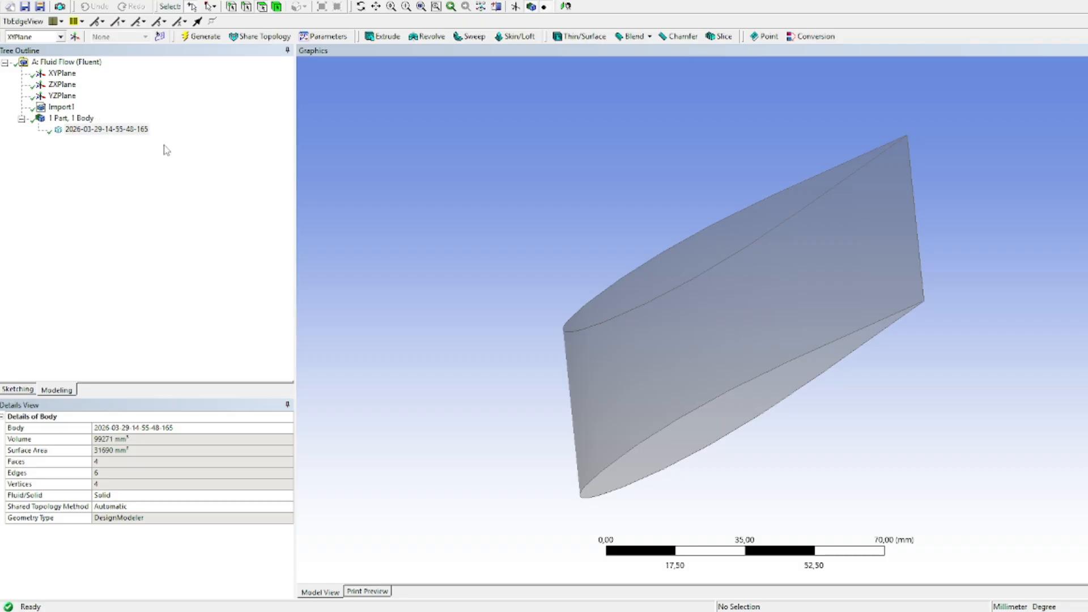
{"action": "left_click", "coordinate": [85, 1]}
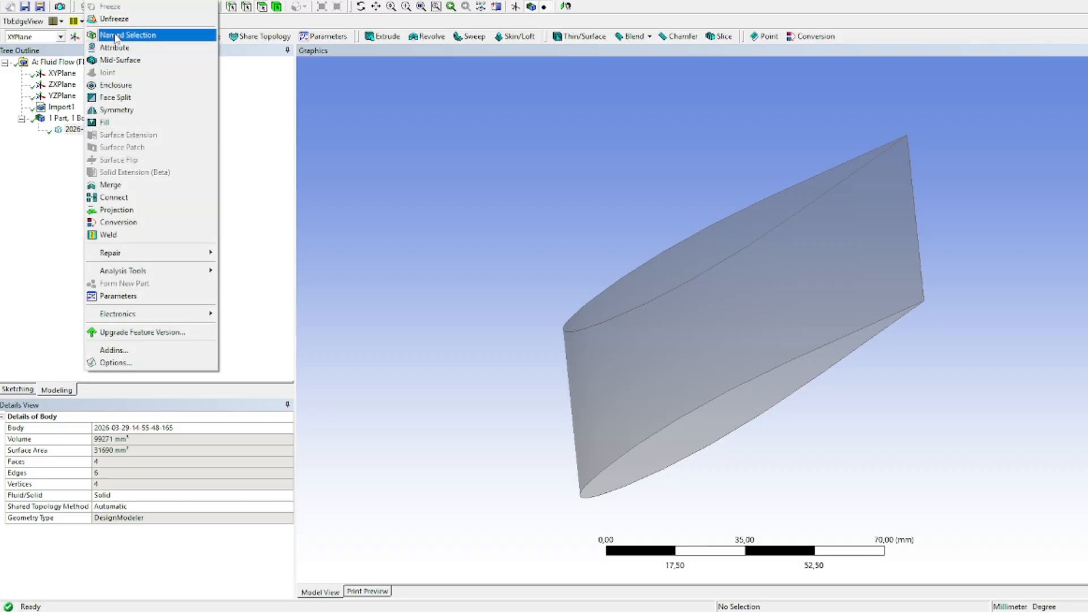
{"action": "left_click", "coordinate": [127, 91]}
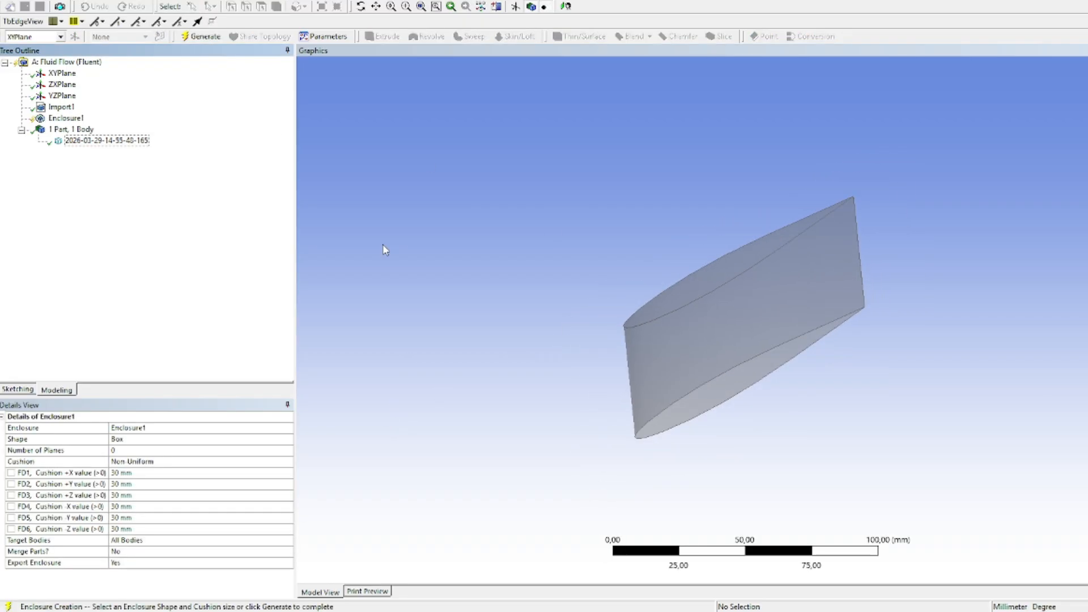
{"action": "left_click", "coordinate": [201, 37]}
Examine the box enclosure around the wing from several angles to judge the clearance on each side.
{"action": "middle_click_drag", "start_coordinate": [680, 291], "coordinate": [809, 234]}
{"action": "middle_click_drag", "start_coordinate": [784, 328], "coordinate": [879, 245]}
{"action": "middle_click_drag", "start_coordinate": [703, 340], "coordinate": [644, 418]}
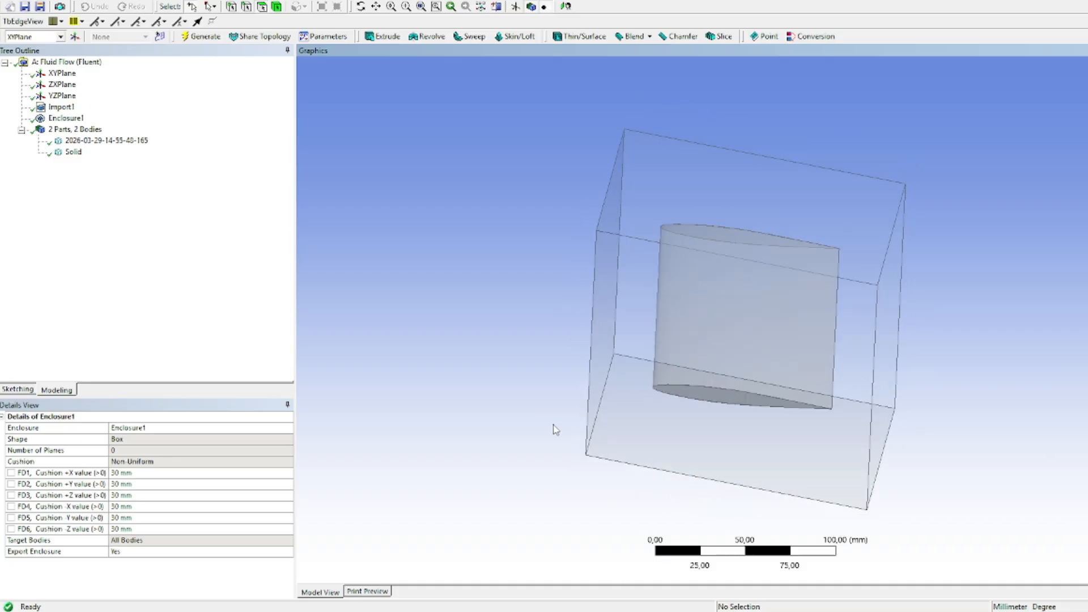
{"action": "middle_click_drag", "start_coordinate": [899, 425], "coordinate": [850, 395]}
{"action": "middle_click_drag", "start_coordinate": [618, 403], "coordinate": [746, 328]}
{"action": "middle_click_drag", "start_coordinate": [818, 308], "coordinate": [907, 453]}
{"action": "middle_click_drag", "start_coordinate": [871, 380], "coordinate": [690, 295]}
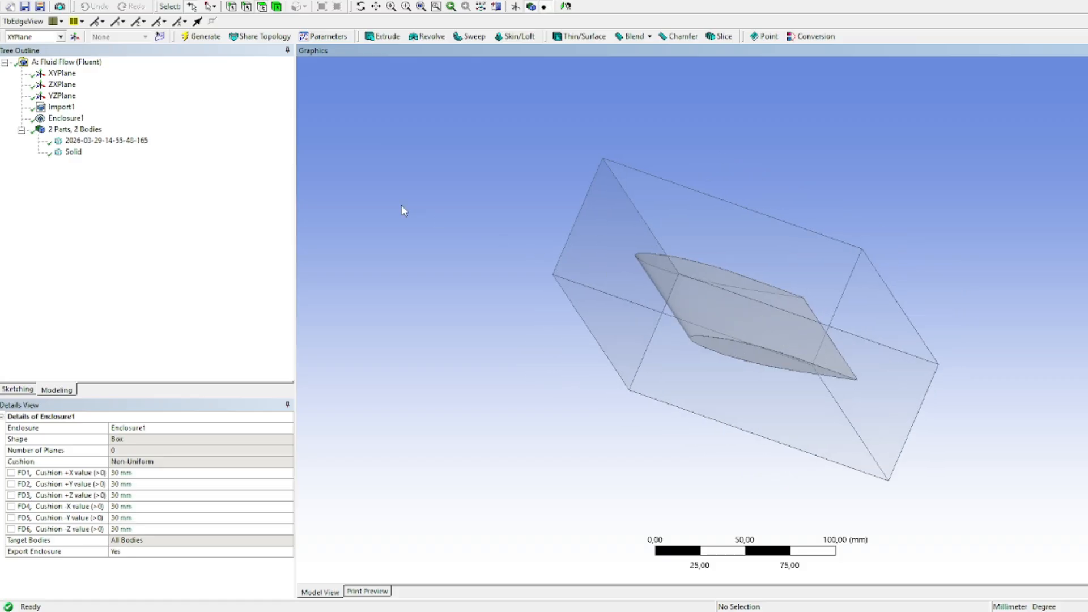
{"action": "middle_click_drag", "start_coordinate": [795, 330], "coordinate": [793, 312]}
{"action": "middle_click_drag", "start_coordinate": [692, 321], "coordinate": [928, 410]}
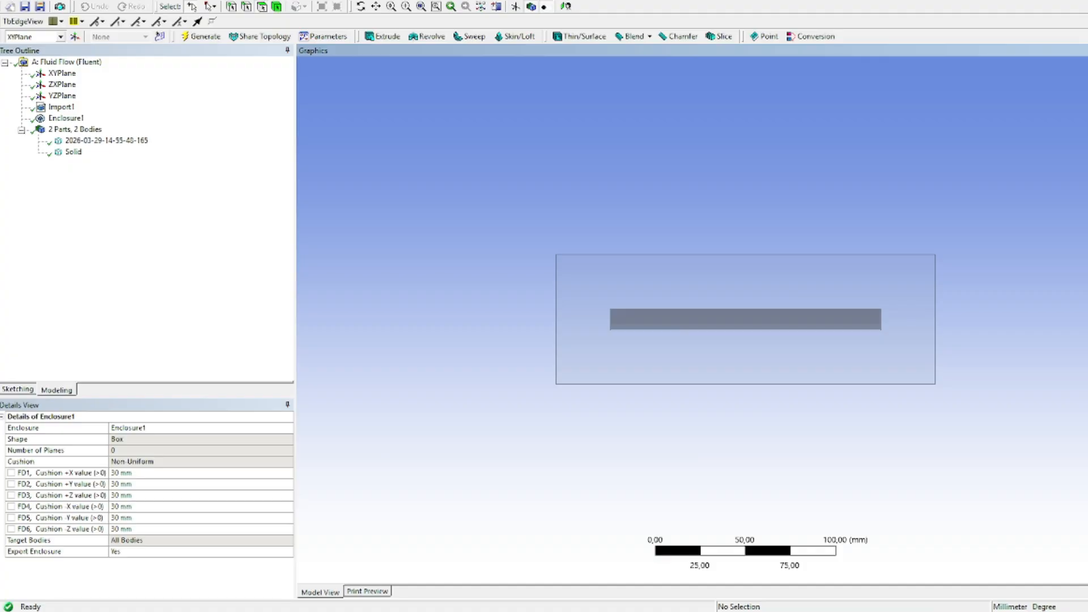
{"action": "middle_click_drag", "start_coordinate": [764, 341], "coordinate": [704, 426]}
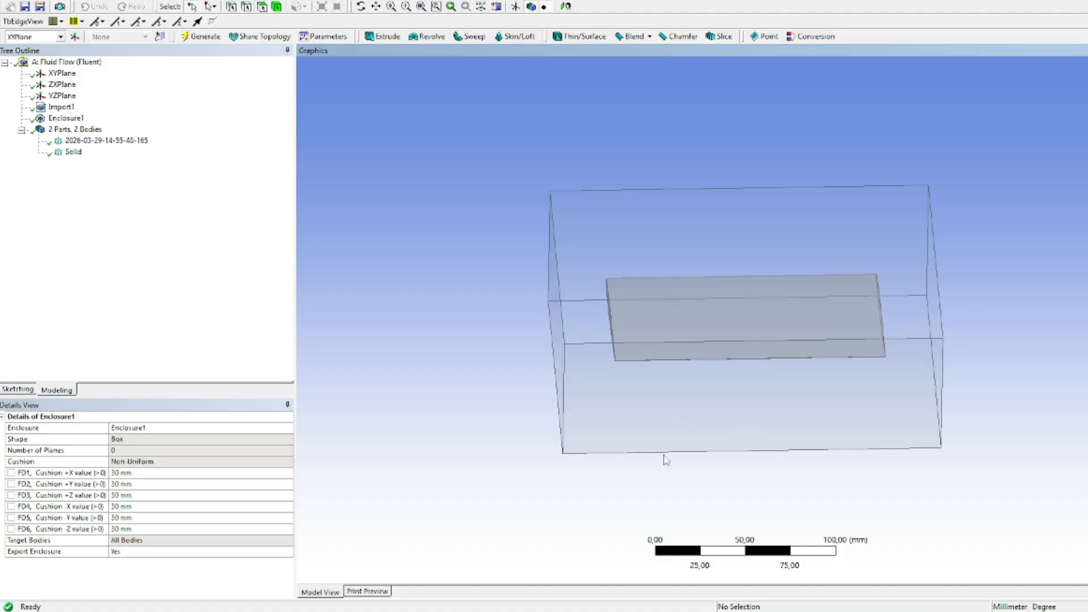
{"action": "middle_click_drag", "start_coordinate": [574, 442], "coordinate": [301, 435]}
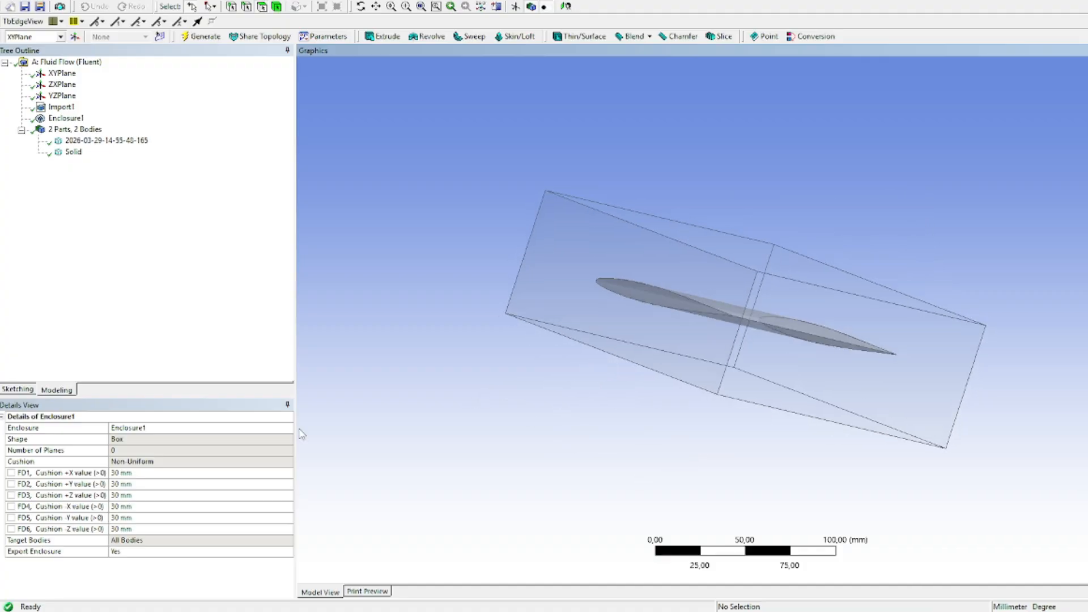
Set the enclosure's +X cushion to 100 mm and regenerate it.
{"action": "left_click", "coordinate": [172, 474]}
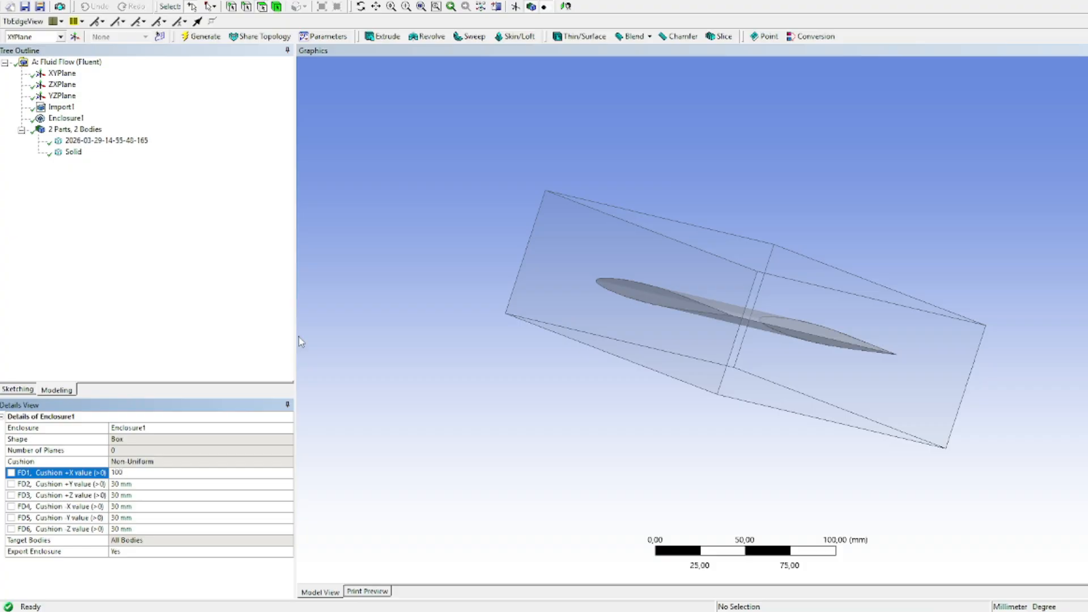
{"action": "left_click", "coordinate": [195, 37]}
{"action": "middle_click_drag", "start_coordinate": [890, 332], "coordinate": [1043, 343]}
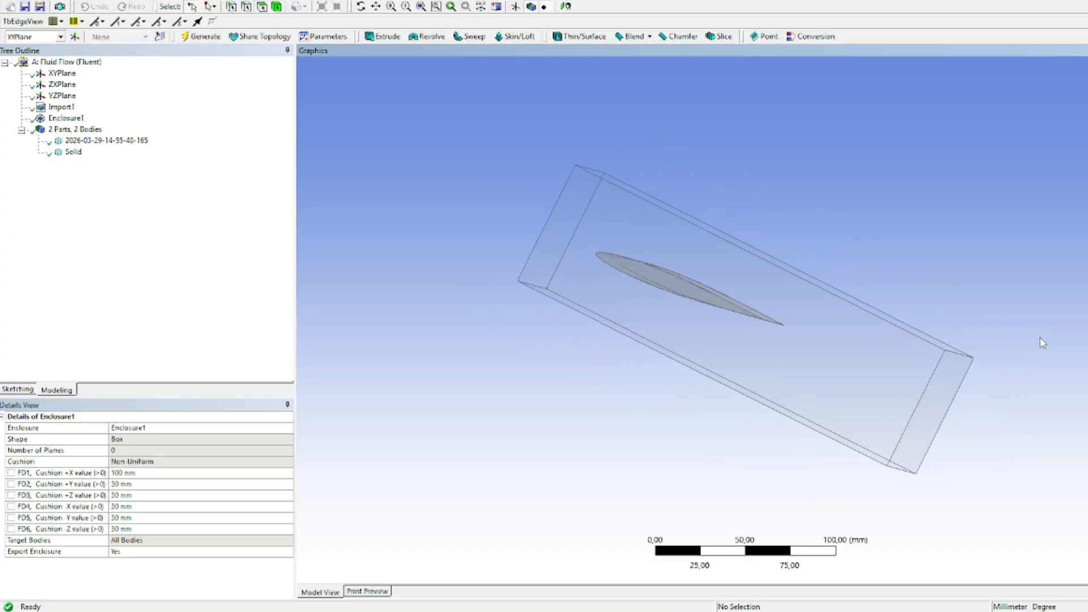
Set the enclosure's +X cushion to 150 mm, regenerate it and check the extended box around the wing.
{"action": "left_click", "coordinate": [141, 474]}
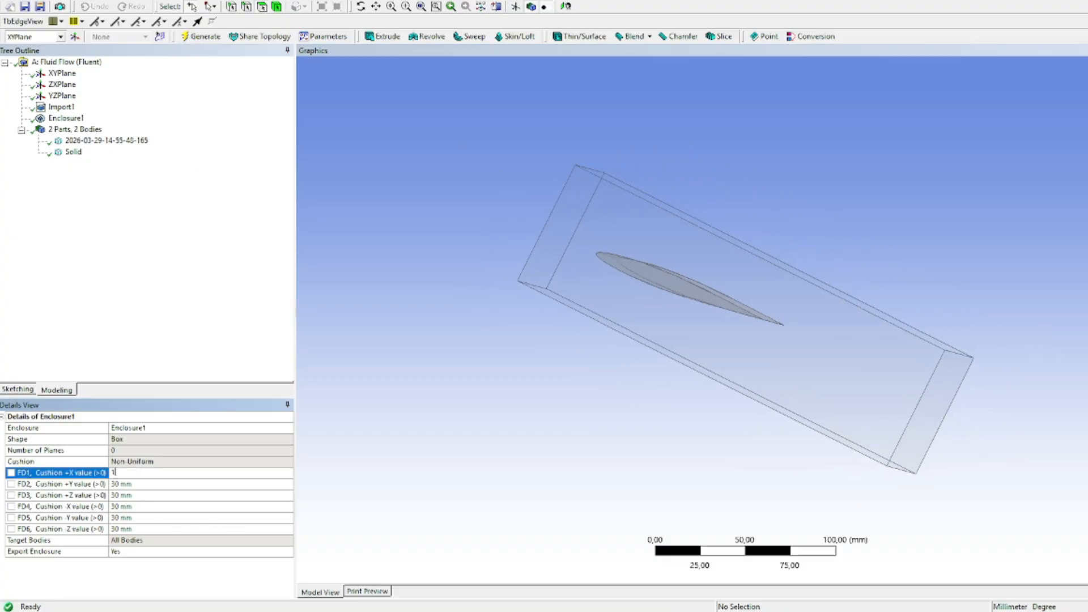
{"action": "left_click", "coordinate": [199, 36]}
{"action": "middle_click_drag", "start_coordinate": [887, 267], "coordinate": [887, 365]}
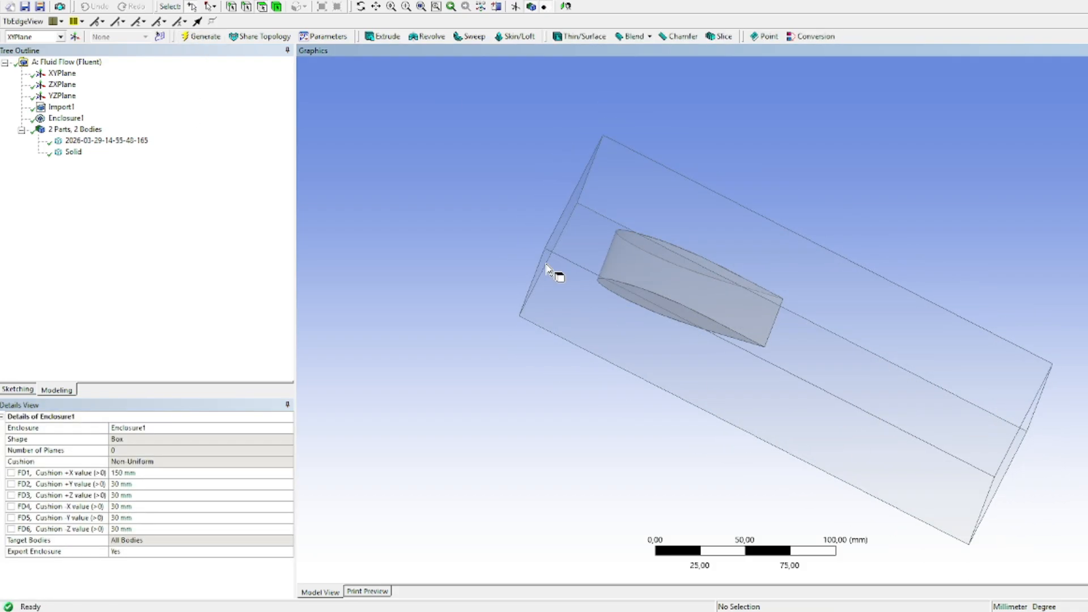
{"action": "middle_click_drag", "start_coordinate": [688, 304], "coordinate": [773, 342]}
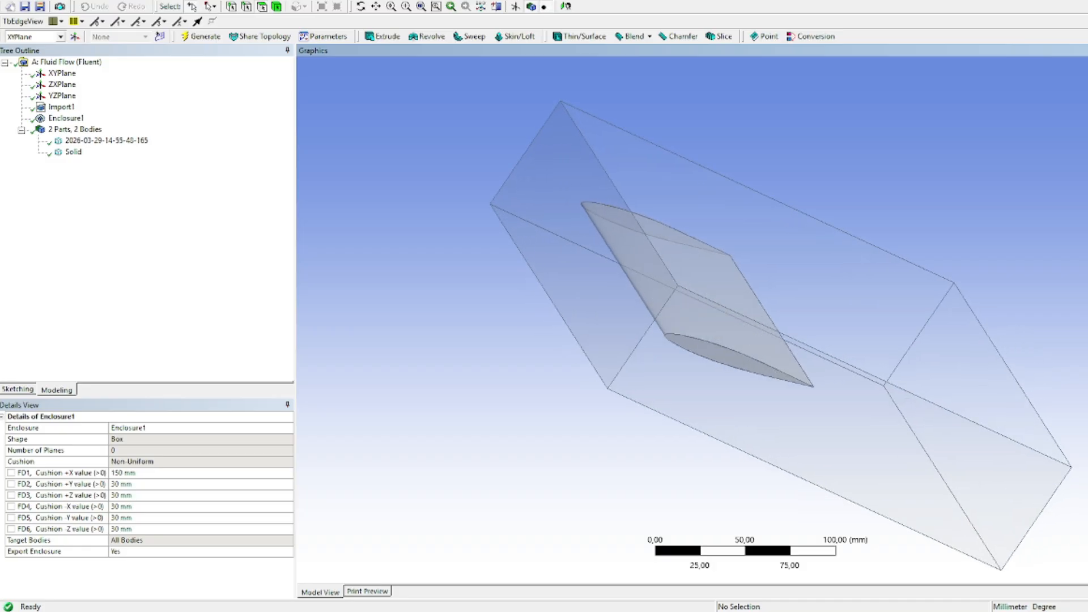
{"action": "middle_click_drag", "start_coordinate": [910, 420], "coordinate": [920, 463]}
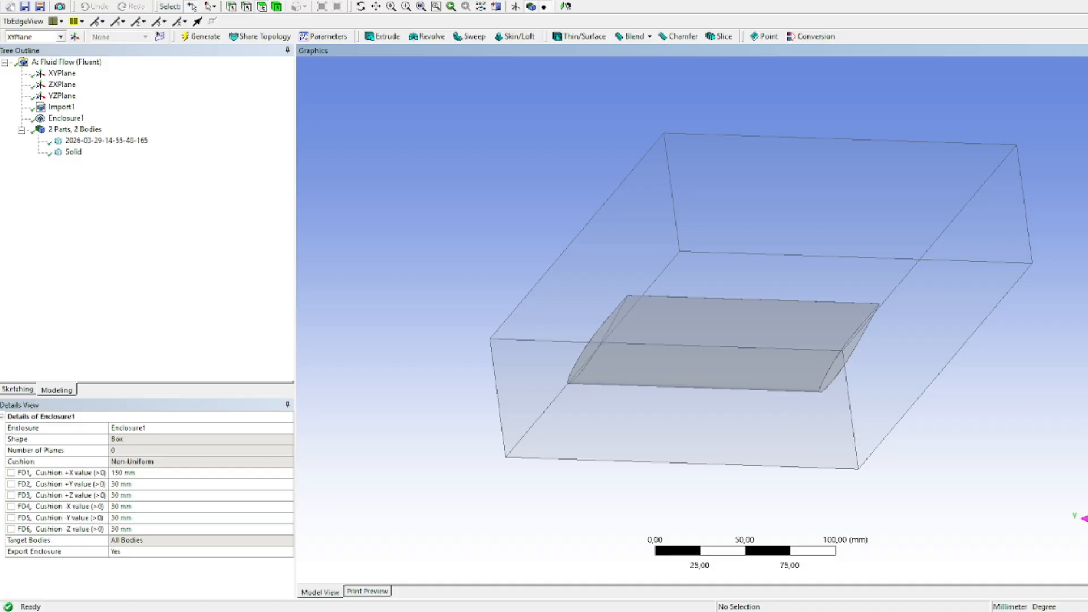
Set the enclosure's -X cushion to 60 mm, regenerate it and check the box around the wing.
{"action": "middle_click_drag", "start_coordinate": [804, 396], "coordinate": [881, 415]}
{"action": "left_click", "coordinate": [142, 506]}
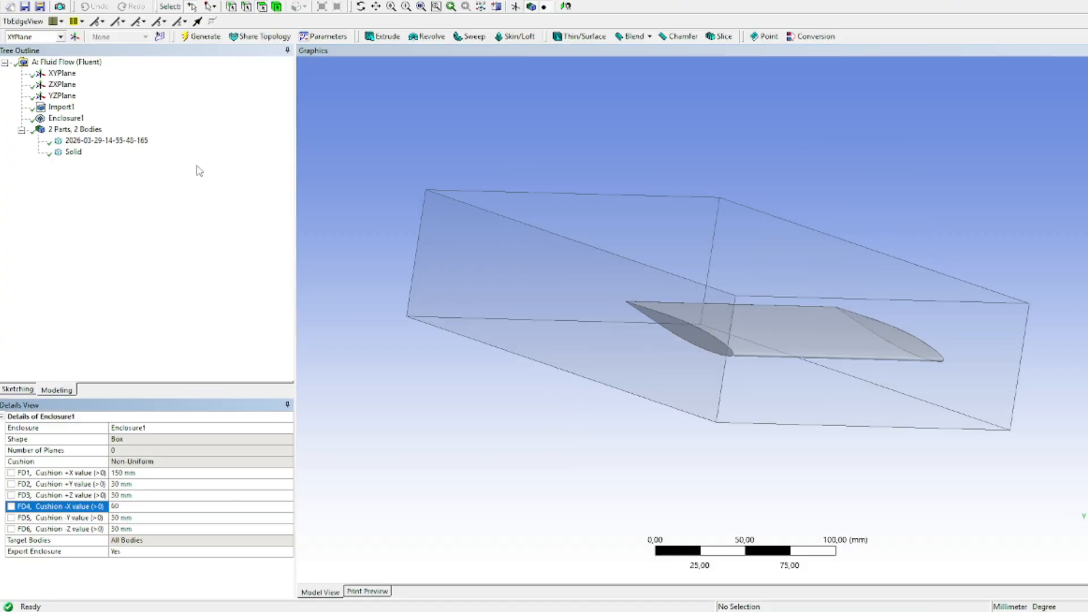
{"action": "left_click", "coordinate": [198, 38]}
{"action": "middle_click_drag", "start_coordinate": [743, 321], "coordinate": [785, 322]}
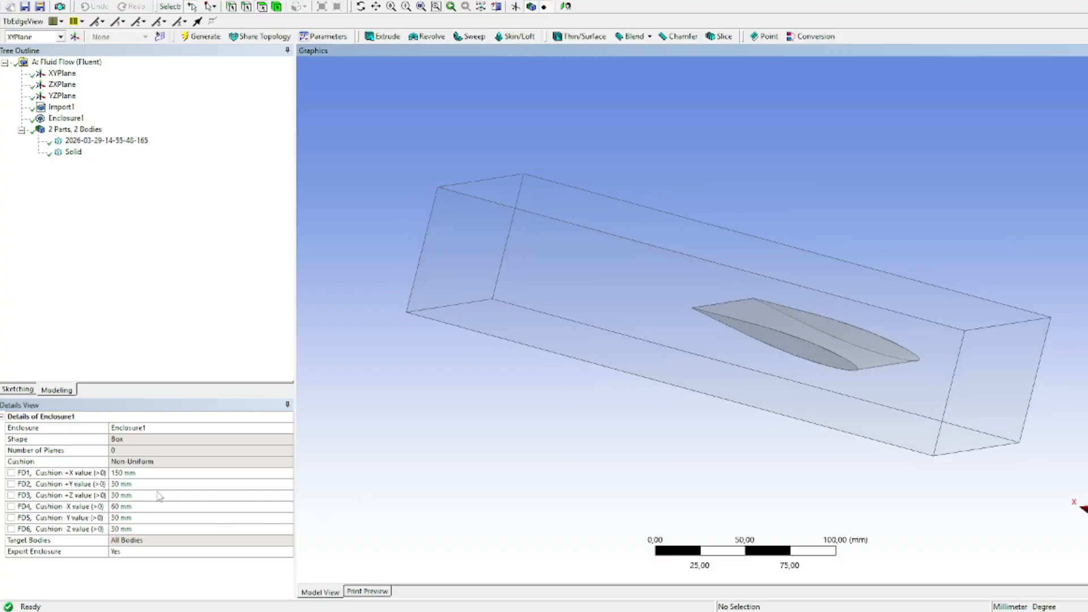
Set the enclosure's -X cushion to 100 mm, regenerate it and inspect the clearance around the wing.
{"action": "left_click", "coordinate": [139, 506]}
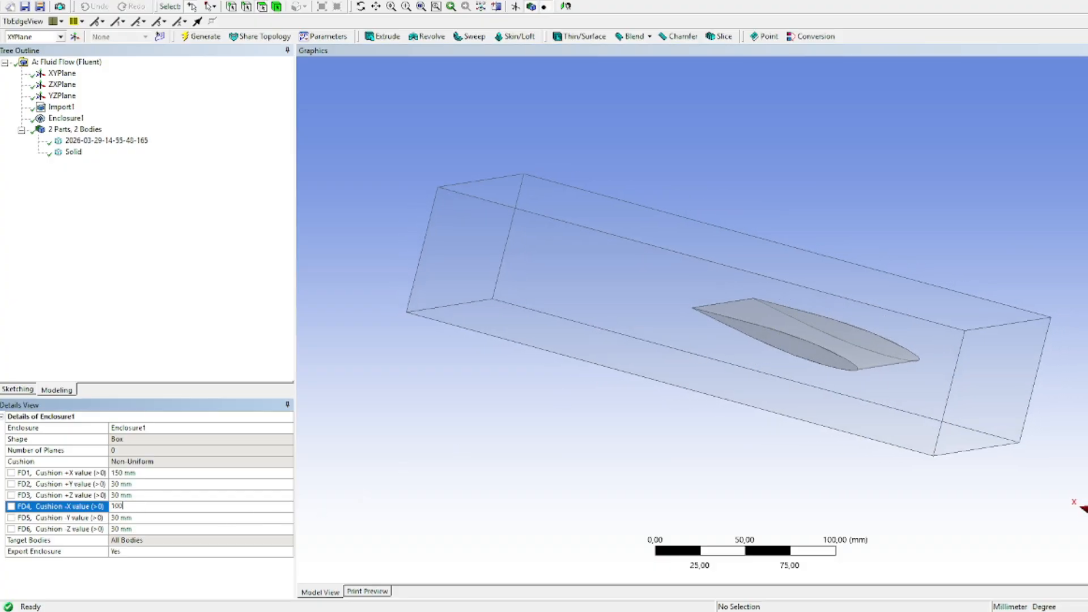
{"action": "left_click", "coordinate": [205, 38]}
{"action": "middle_click_drag", "start_coordinate": [703, 255], "coordinate": [781, 310]}
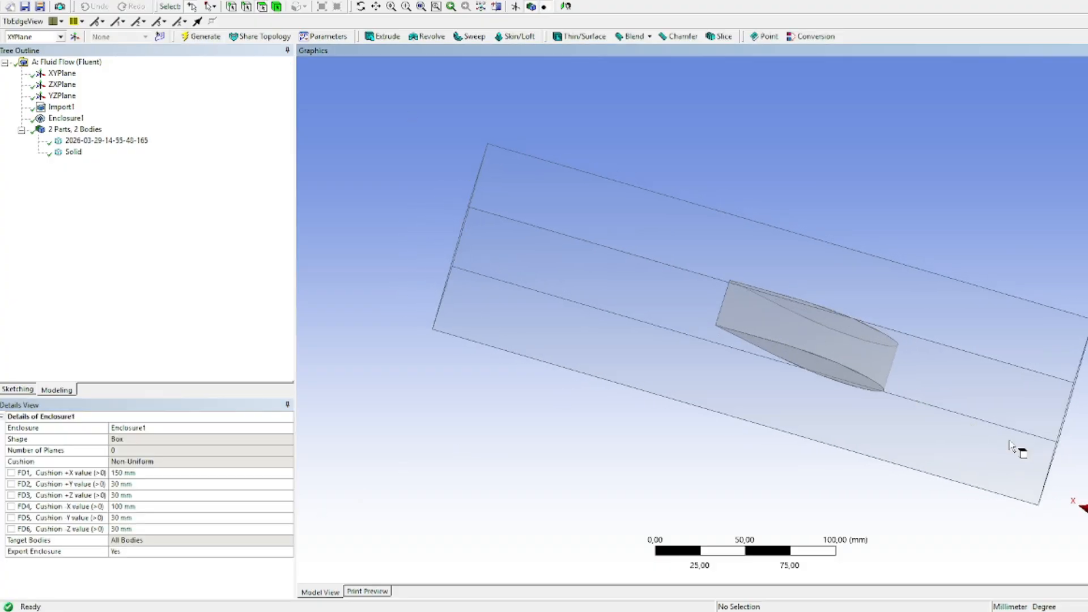
{"action": "middle_click_drag", "start_coordinate": [938, 394], "coordinate": [1044, 422]}
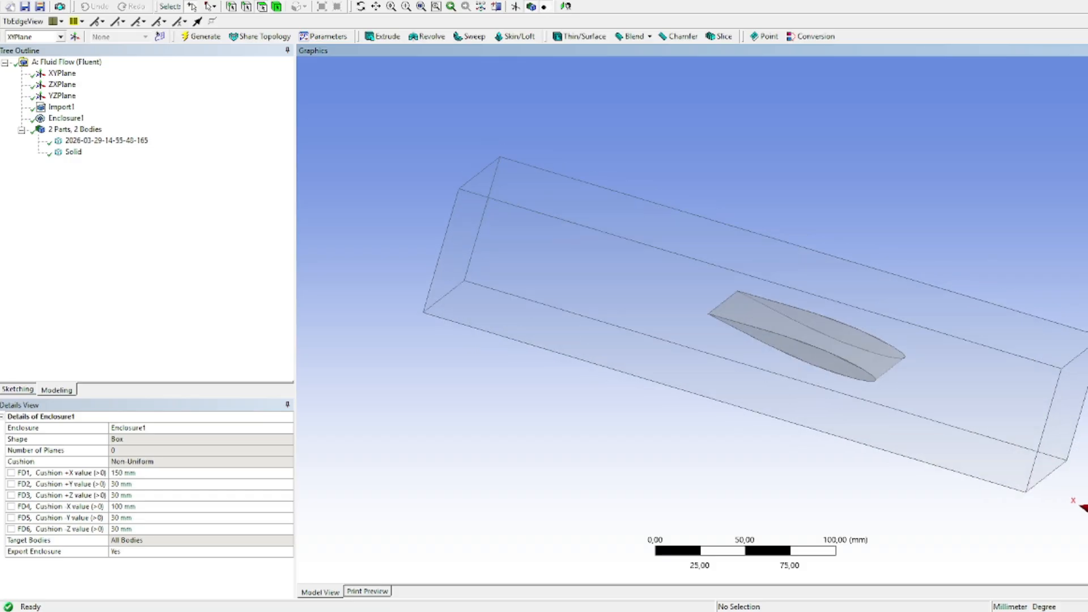
Set the enclosure's +Z cushion to 70 mm and regenerate the box.
{"action": "left_click", "coordinate": [1085, 510]}
{"action": "middle_click_drag", "start_coordinate": [651, 238], "coordinate": [556, 363]}
{"action": "left_click", "coordinate": [133, 497]}
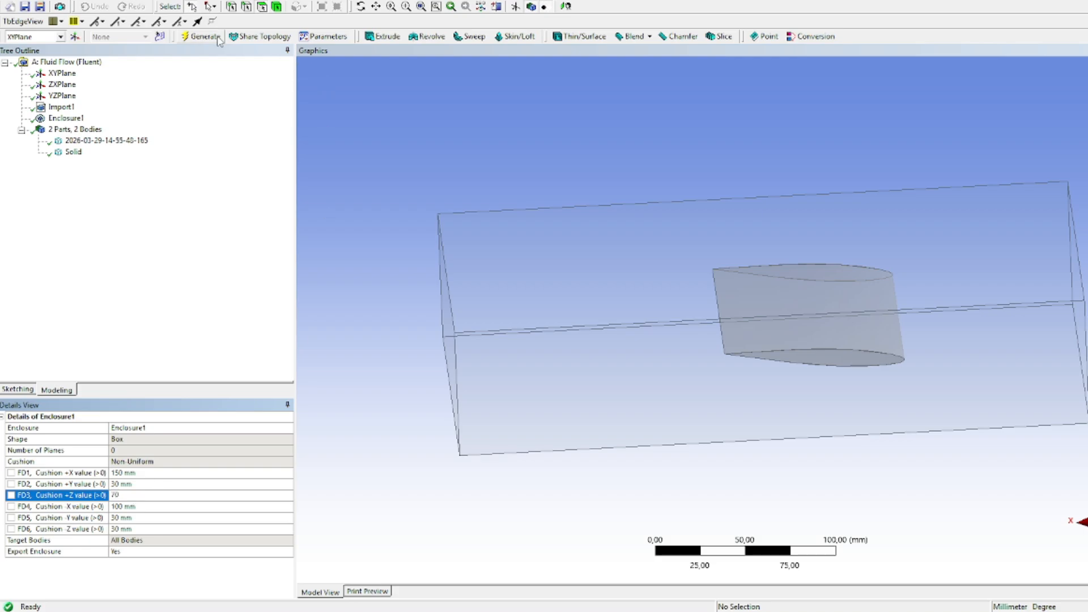
{"action": "left_click", "coordinate": [197, 37]}
{"action": "left_click", "coordinate": [202, 36]}
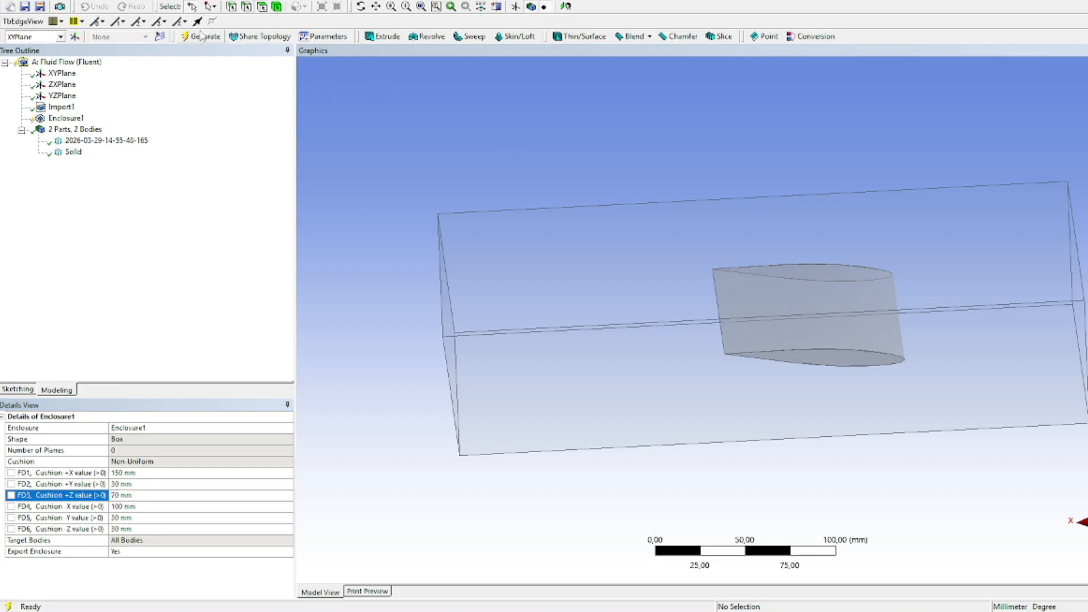
{"action": "middle_click_drag", "start_coordinate": [700, 226], "coordinate": [833, 292]}
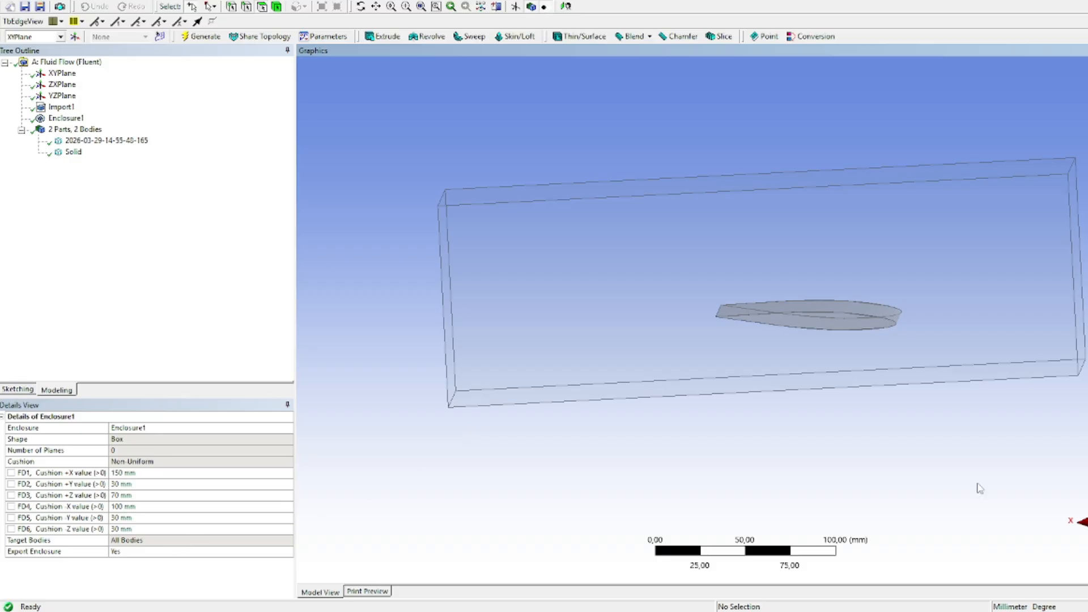
Set the enclosure's -Z cushion to 50 mm and regenerate the box around the wing.
{"action": "left_click", "coordinate": [129, 530]}
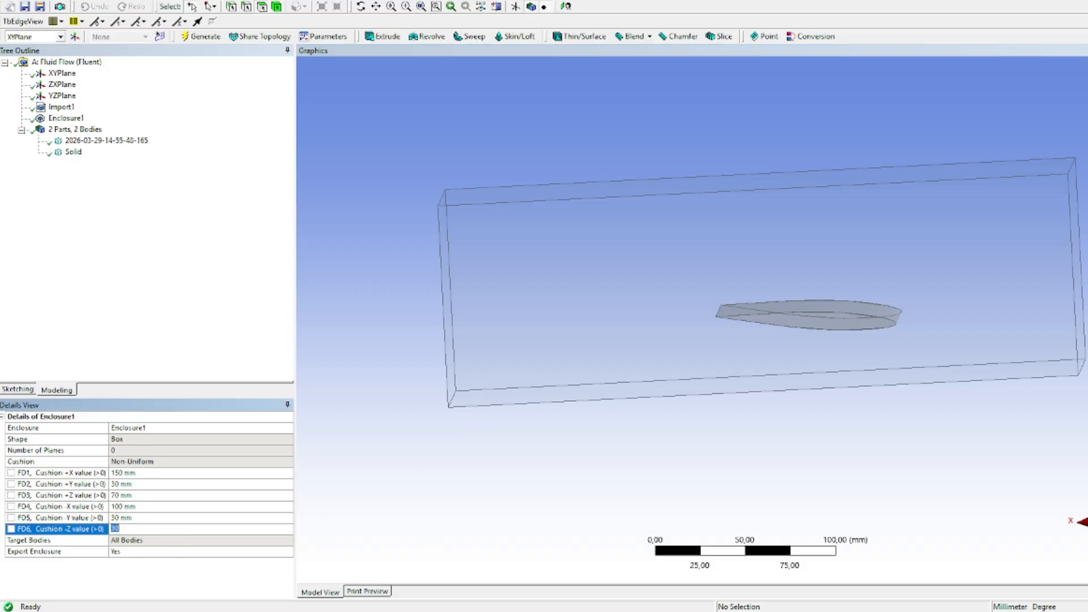
{"action": "middle_click_drag", "start_coordinate": [767, 410], "coordinate": [772, 450]}
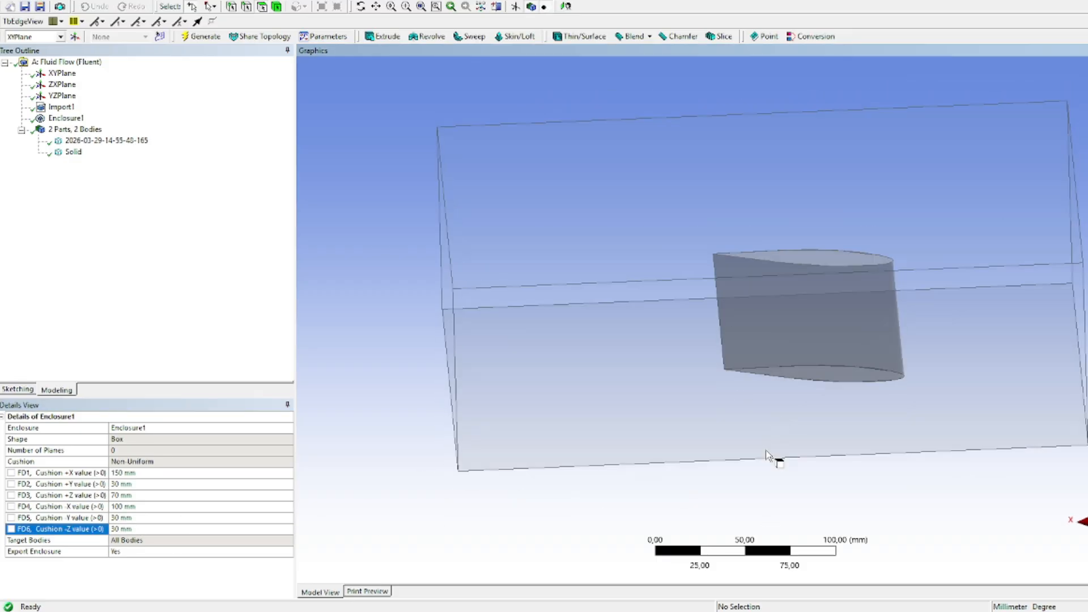
{"action": "left_click", "coordinate": [129, 530]}
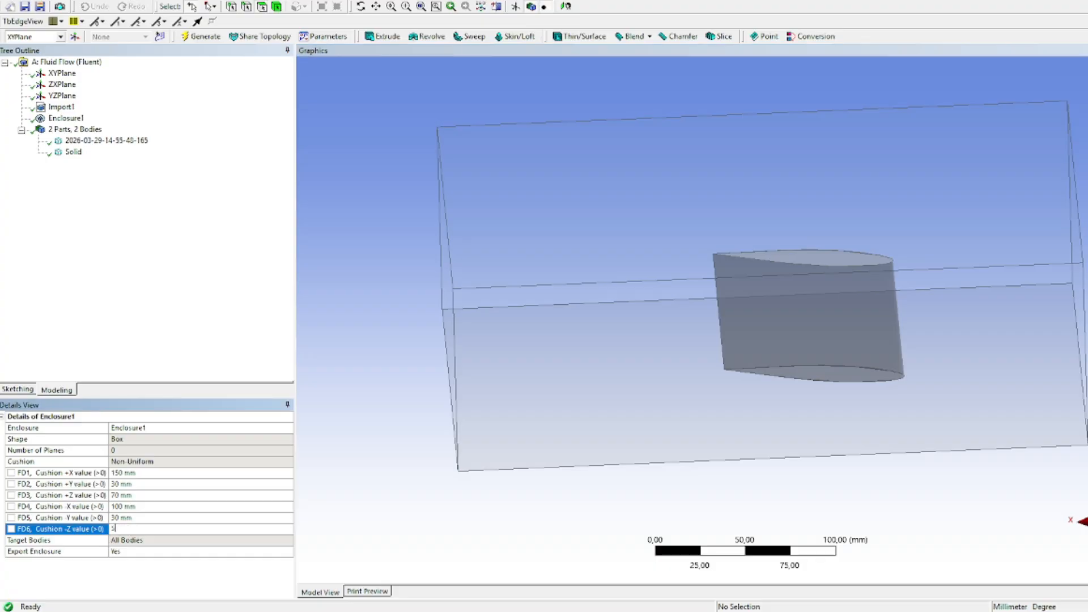
{"action": "key", "text": "Return"}
{"action": "middle_click_drag", "start_coordinate": [462, 189], "coordinate": [782, 369]}
{"action": "left_click", "coordinate": [159, 114]}
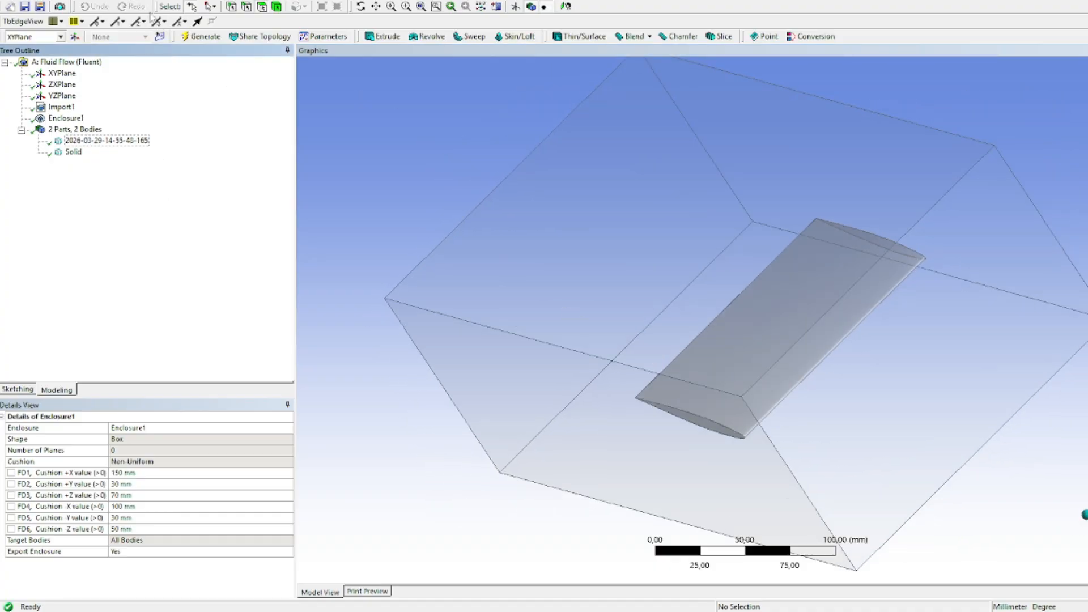
Create a Boolean feature and set its operation to Subtract.
{"action": "left_click", "coordinate": [44, 1]}
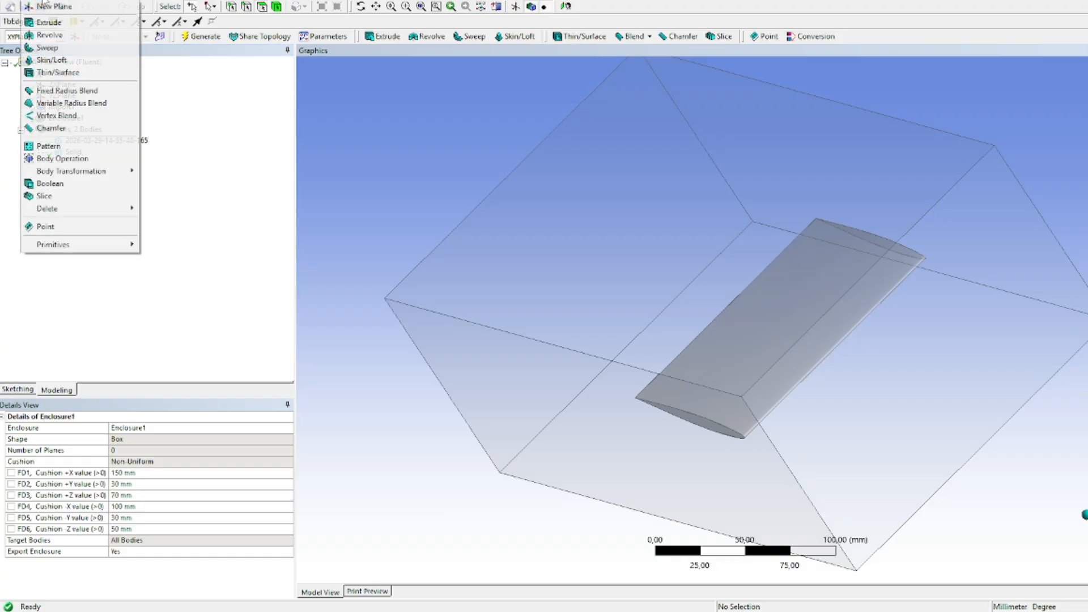
{"action": "left_click", "coordinate": [76, 185]}
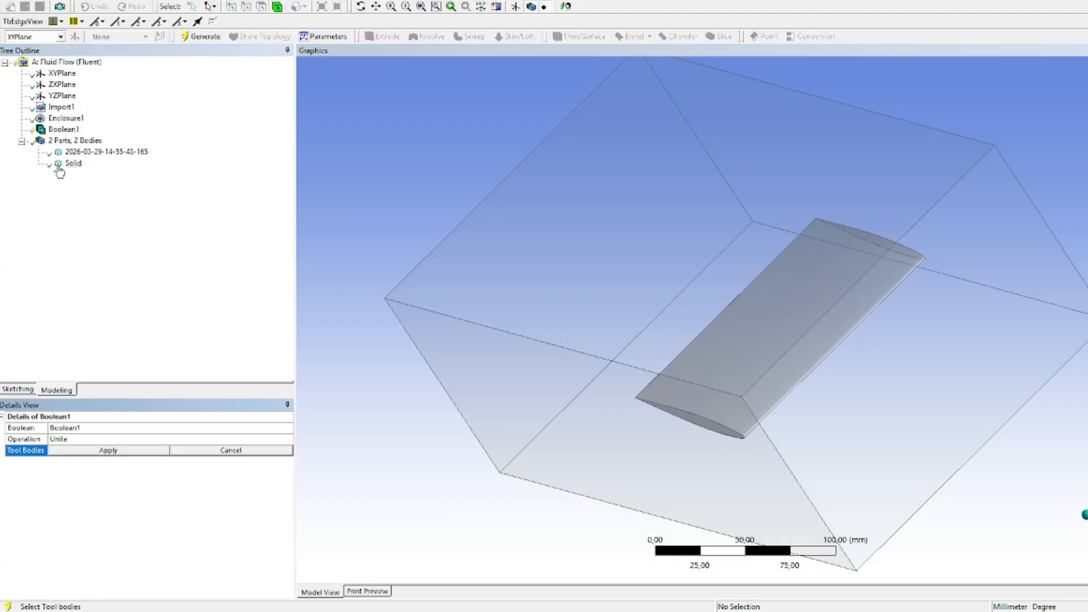
{"action": "middle_click_drag", "start_coordinate": [741, 221], "coordinate": [918, 186]}
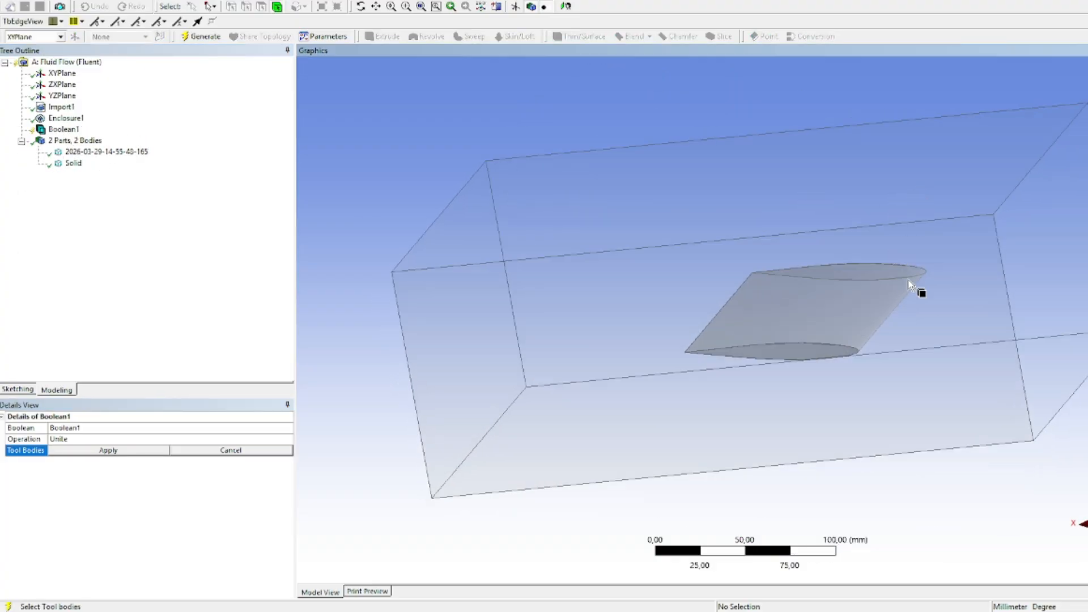
{"action": "middle_click_drag", "start_coordinate": [931, 310], "coordinate": [910, 353]}
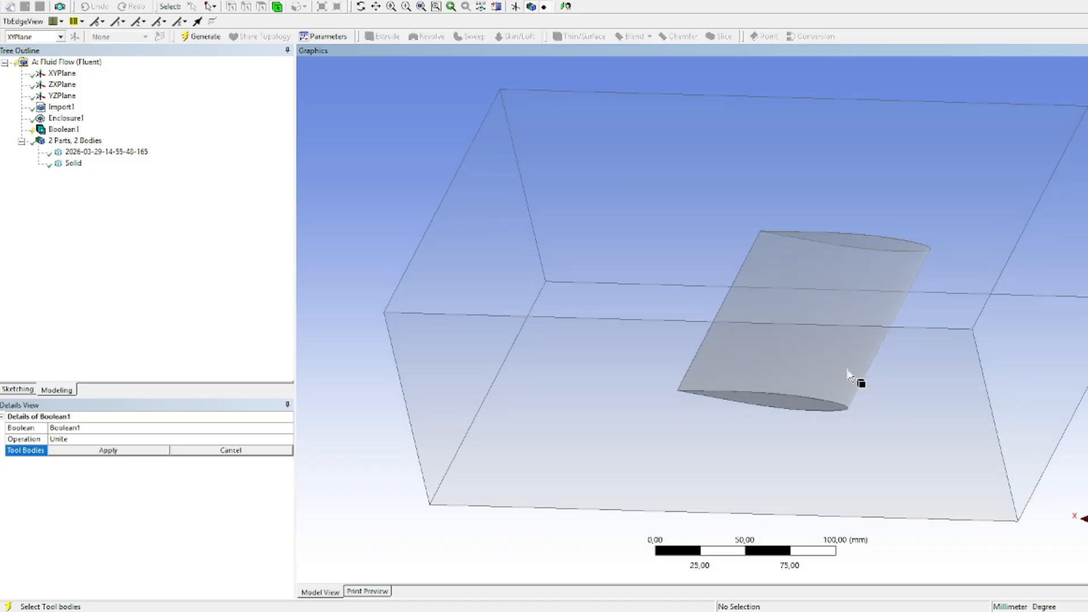
{"action": "middle_click_drag", "start_coordinate": [692, 370], "coordinate": [811, 346]}
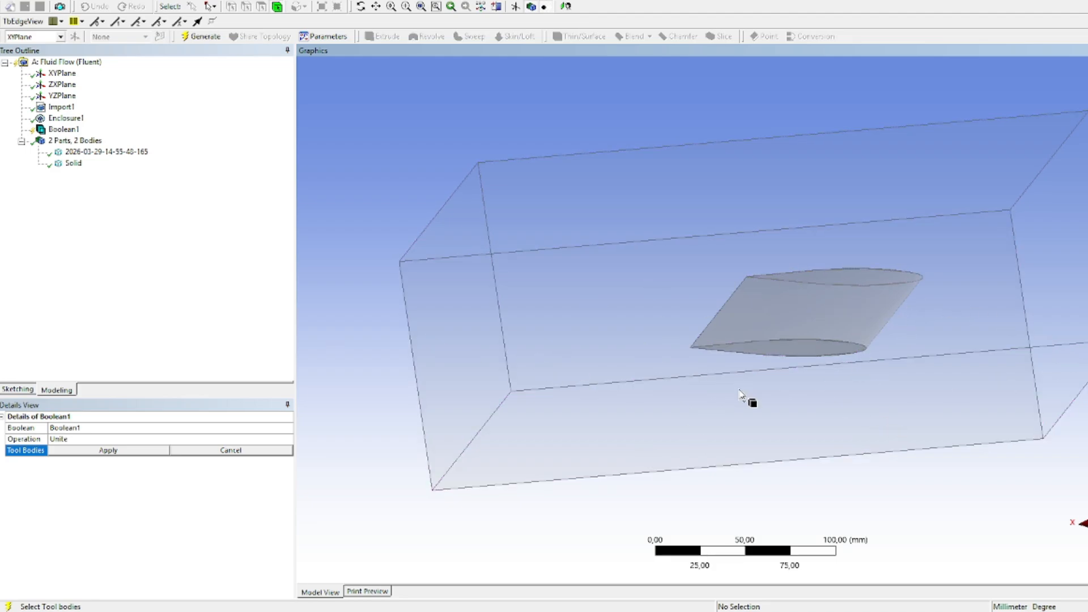
{"action": "middle_click_drag", "start_coordinate": [746, 401], "coordinate": [768, 271]}
{"action": "middle_click_drag", "start_coordinate": [767, 391], "coordinate": [998, 384]}
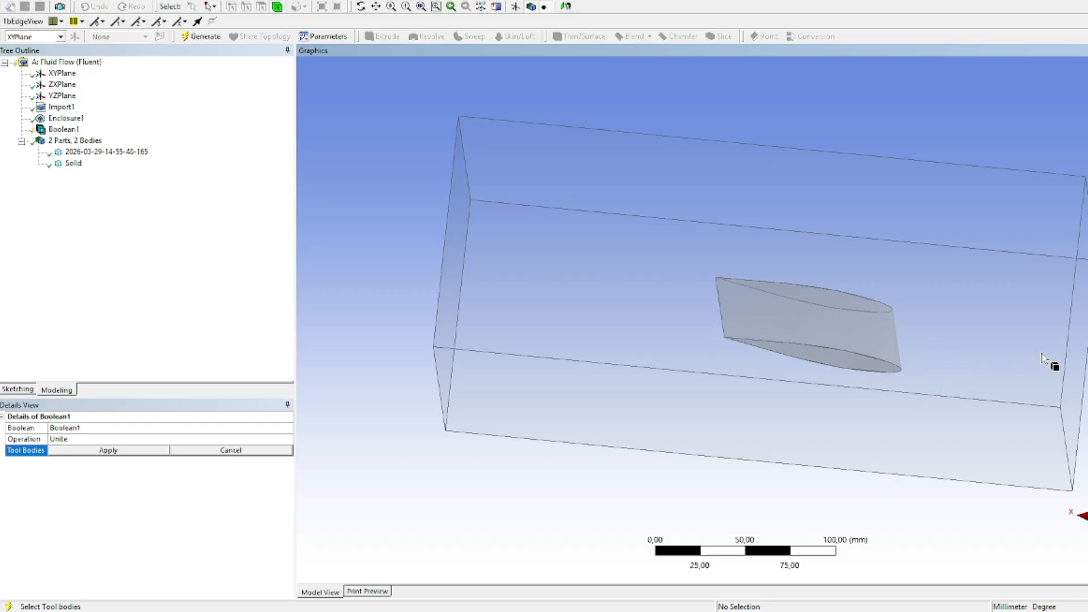
{"action": "middle_click_drag", "start_coordinate": [1029, 403], "coordinate": [944, 379]}
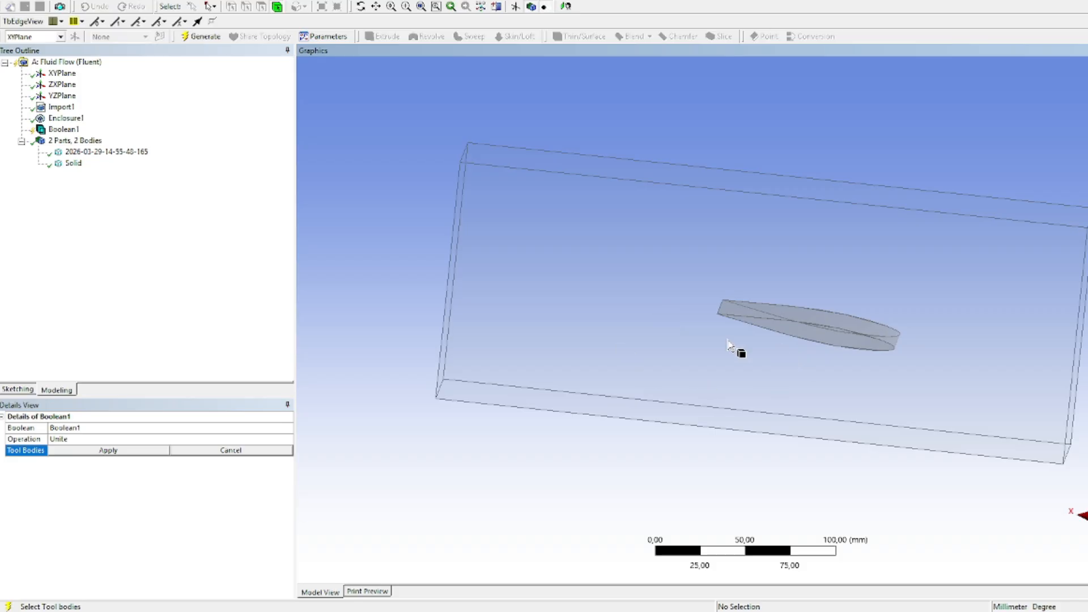
{"action": "left_click", "coordinate": [53, 131]}
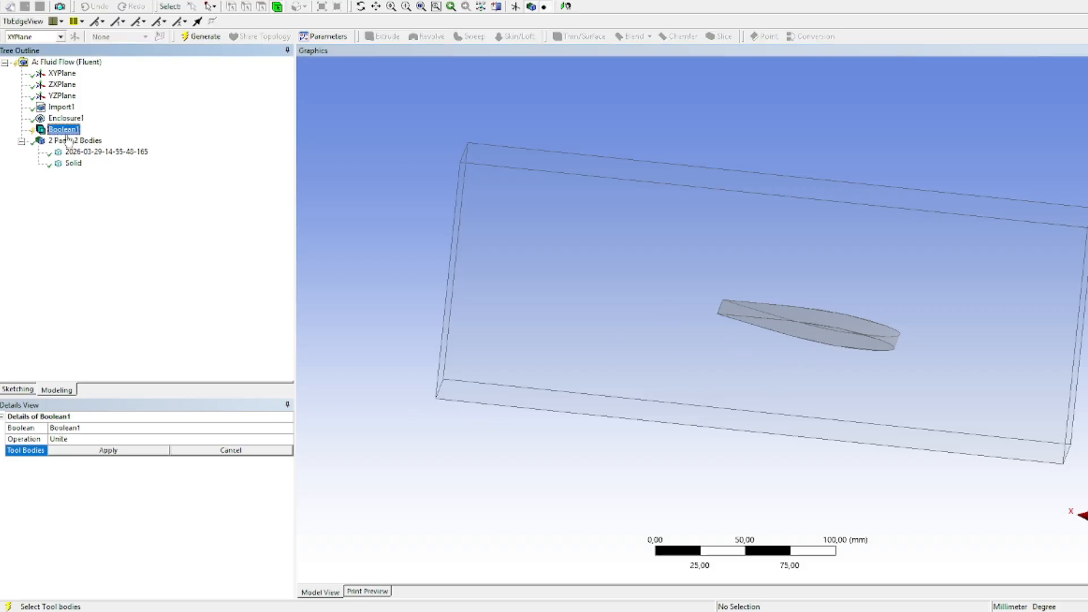
{"action": "left_click", "coordinate": [187, 438]}
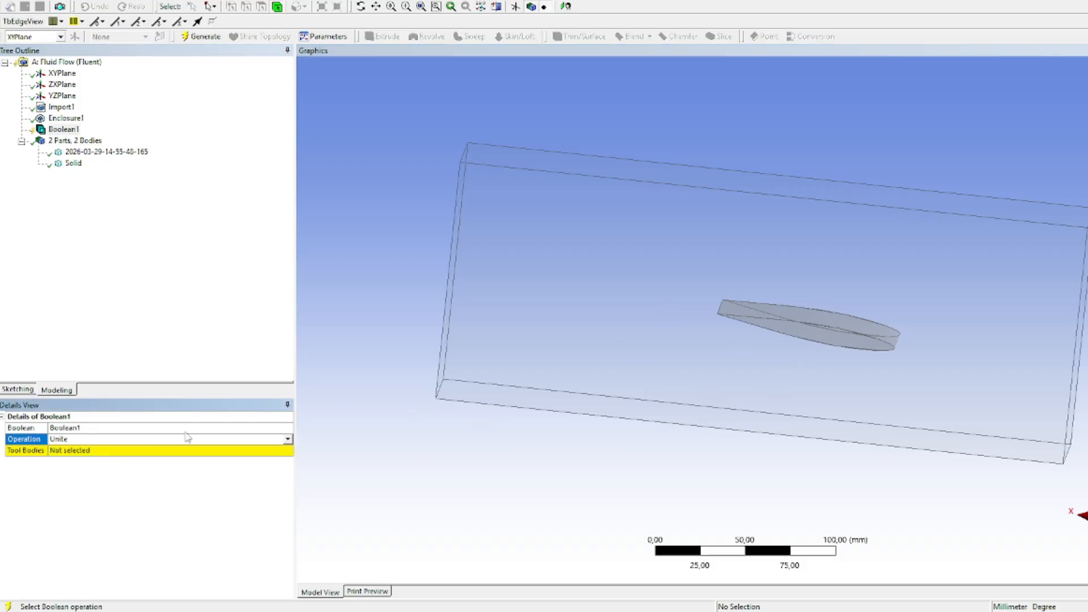
{"action": "left_click", "coordinate": [288, 440]}
{"action": "left_click", "coordinate": [74, 457]}
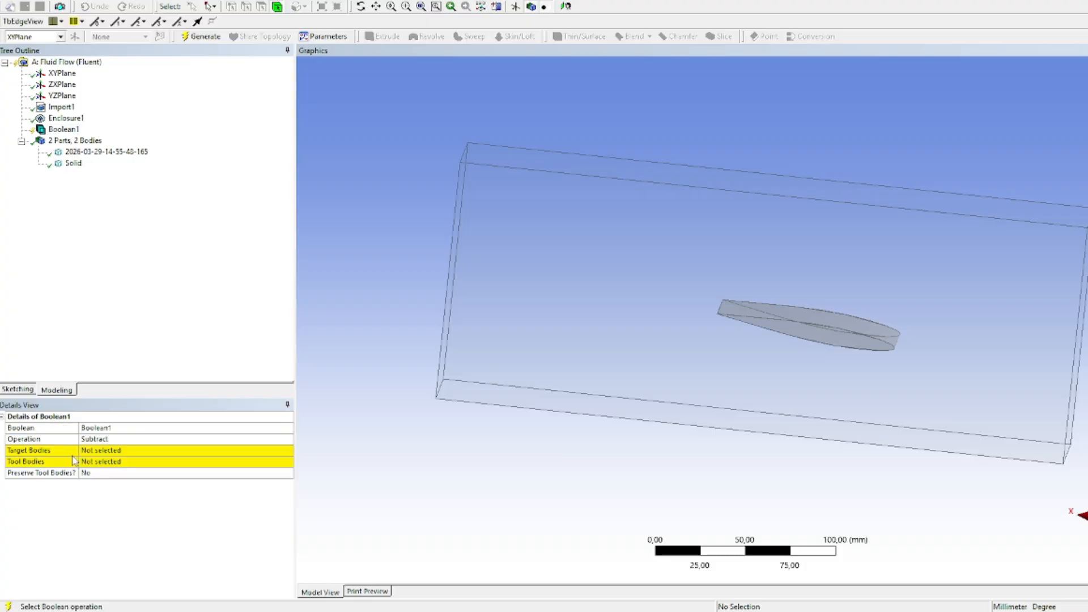
Assign the enclosure's Solid body as the target body of the Boolean subtraction.
{"action": "left_click", "coordinate": [99, 450]}
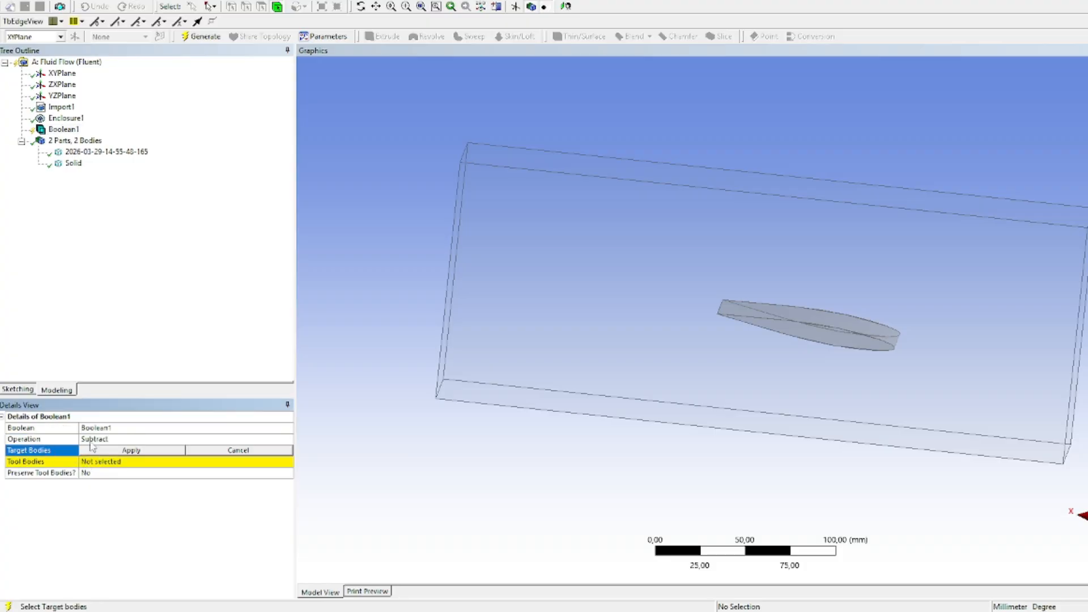
{"action": "left_click", "coordinate": [73, 164]}
{"action": "middle_click_drag", "start_coordinate": [725, 271], "coordinate": [778, 290]}
{"action": "left_click", "coordinate": [95, 153]}
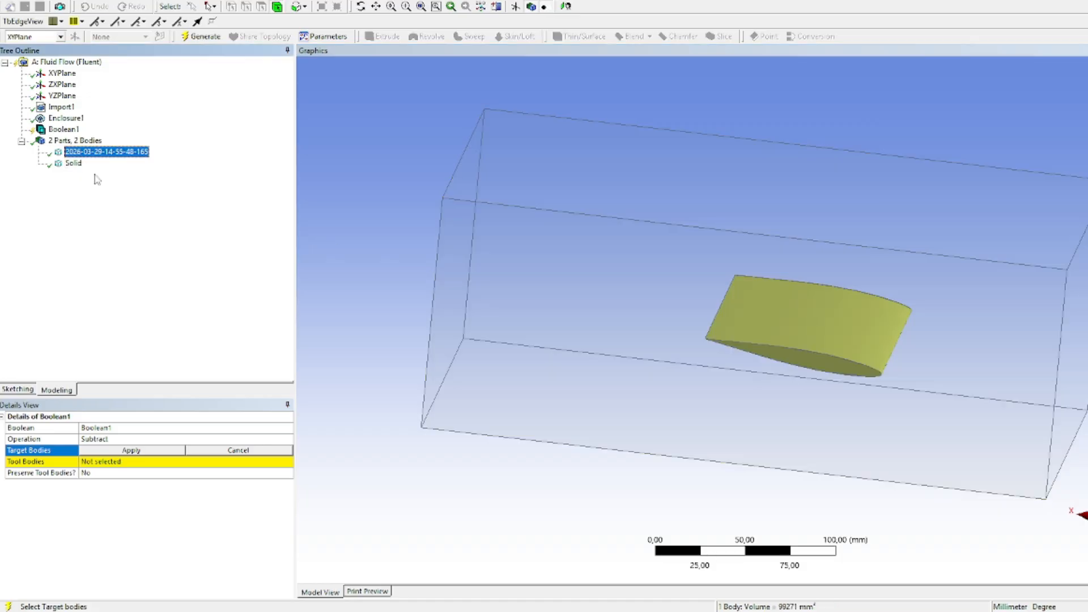
{"action": "left_click", "coordinate": [73, 164]}
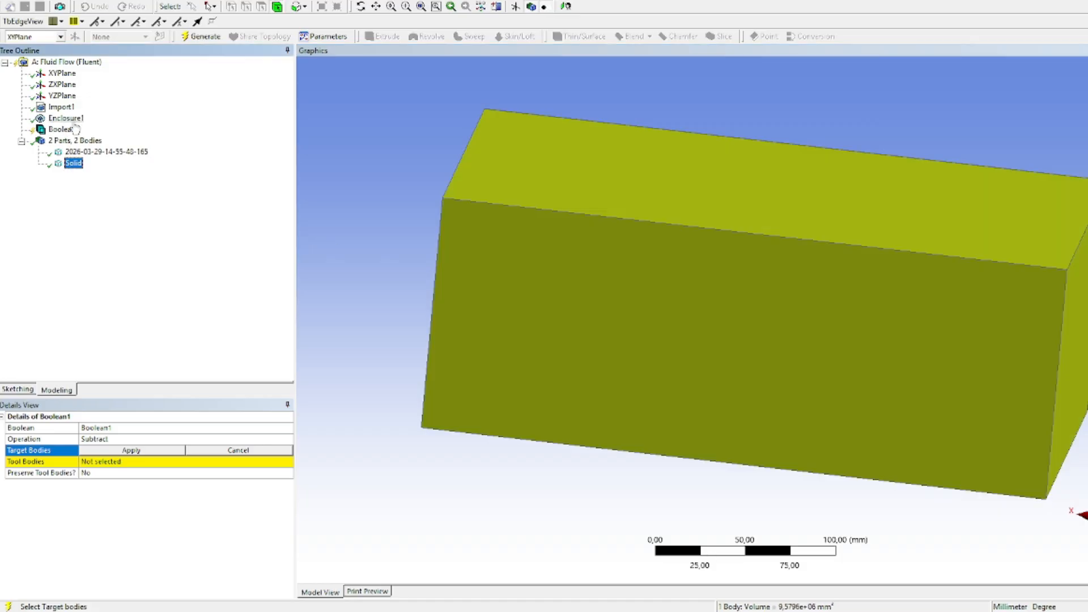
{"action": "left_click", "coordinate": [153, 452]}
Assign the imported wing body as the tool body, without preserving it, and generate the Boolean subtraction.
{"action": "left_click", "coordinate": [147, 463]}
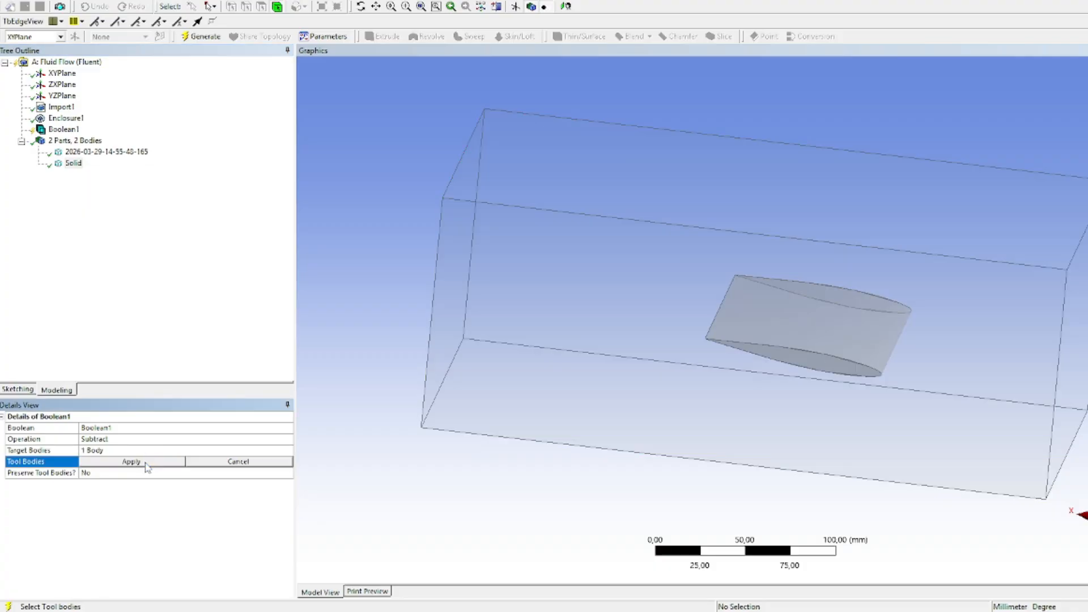
{"action": "left_click", "coordinate": [102, 152]}
{"action": "middle_click_drag", "start_coordinate": [879, 323], "coordinate": [685, 372]}
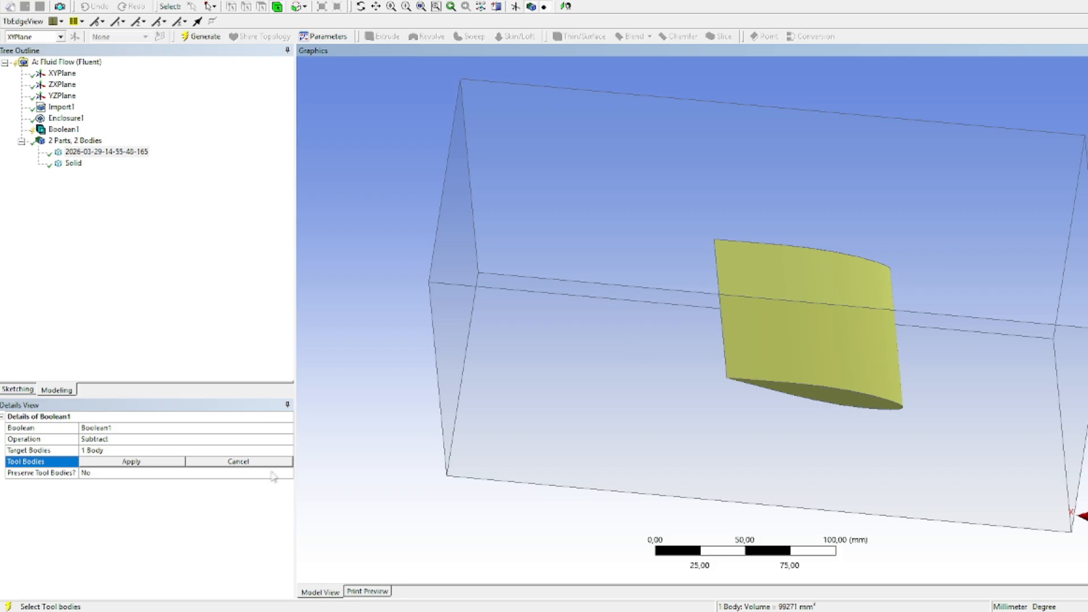
{"action": "left_click", "coordinate": [131, 462]}
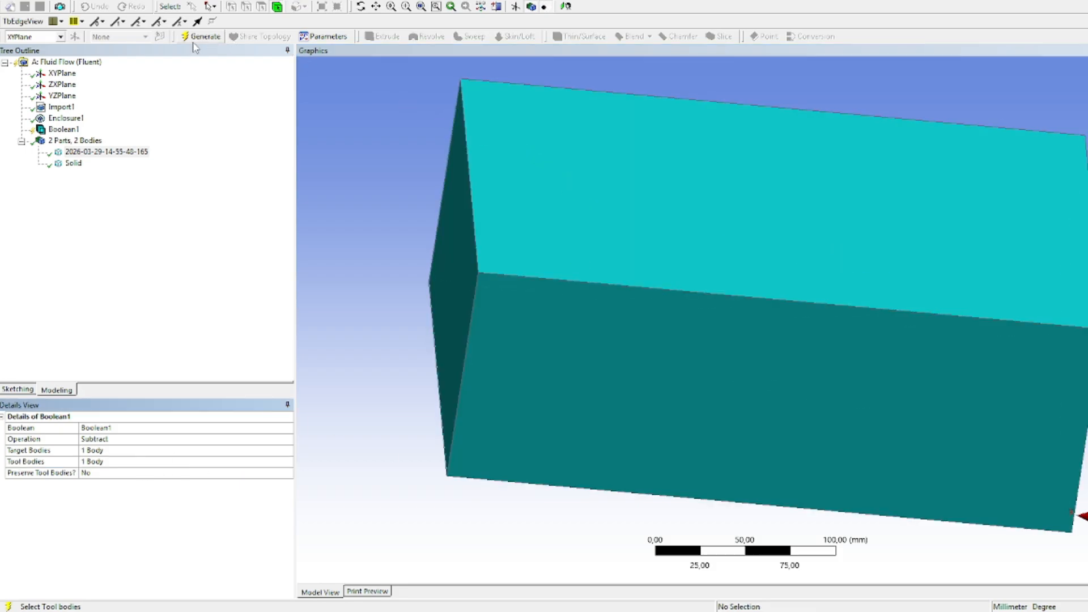
{"action": "left_click", "coordinate": [201, 36]}
Examine the wing-shaped cavity inside the enclosure from several angles and at closer range.
{"action": "middle_click_drag", "start_coordinate": [821, 267], "coordinate": [762, 247]}
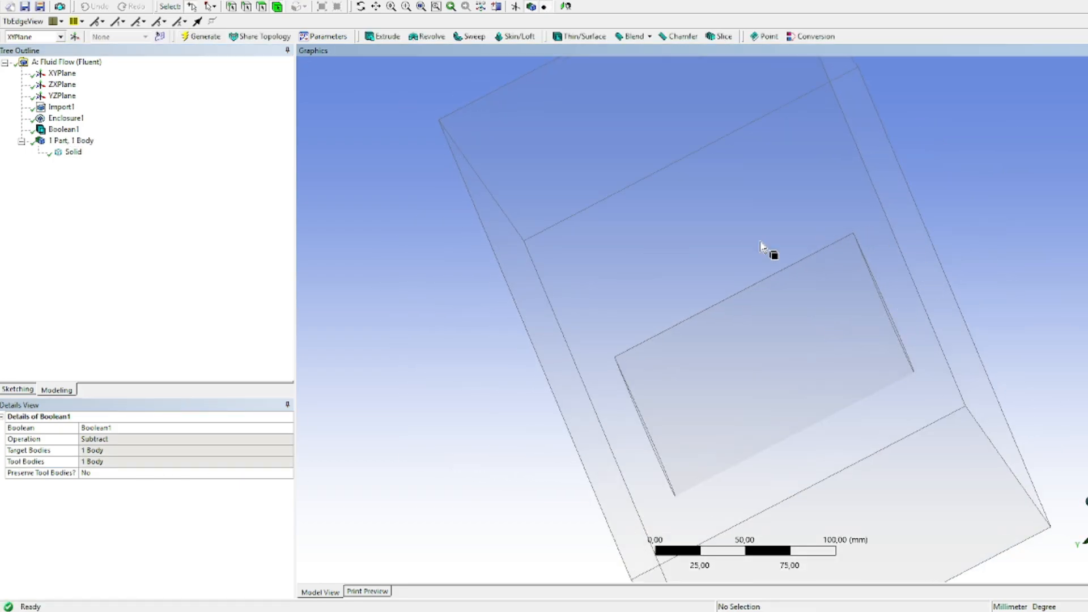
{"action": "middle_click_drag", "start_coordinate": [879, 408], "coordinate": [1004, 371]}
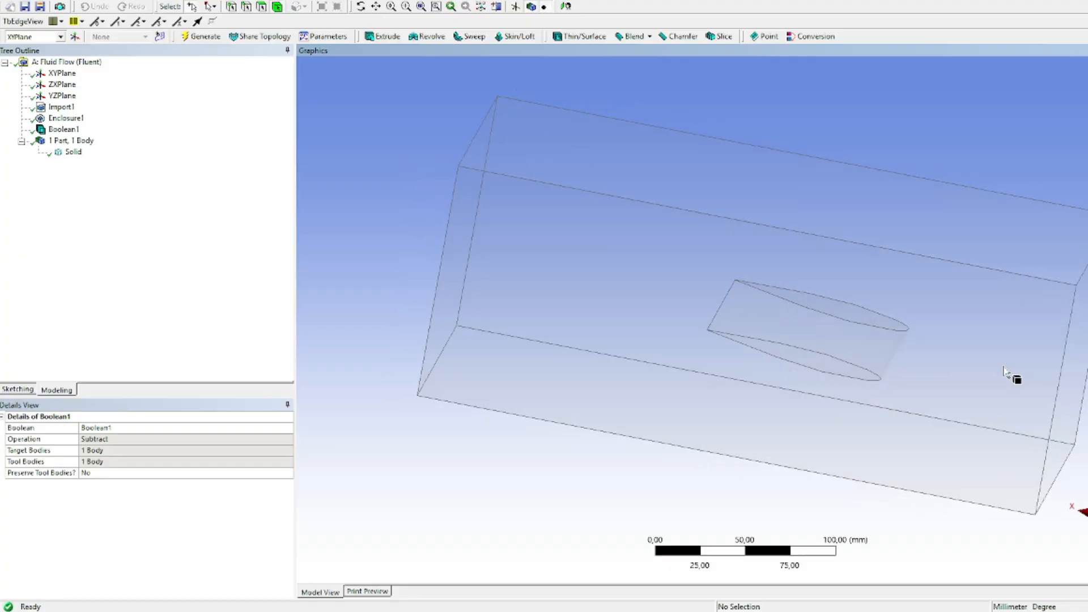
{"action": "middle_click_drag", "start_coordinate": [897, 354], "coordinate": [869, 339]}
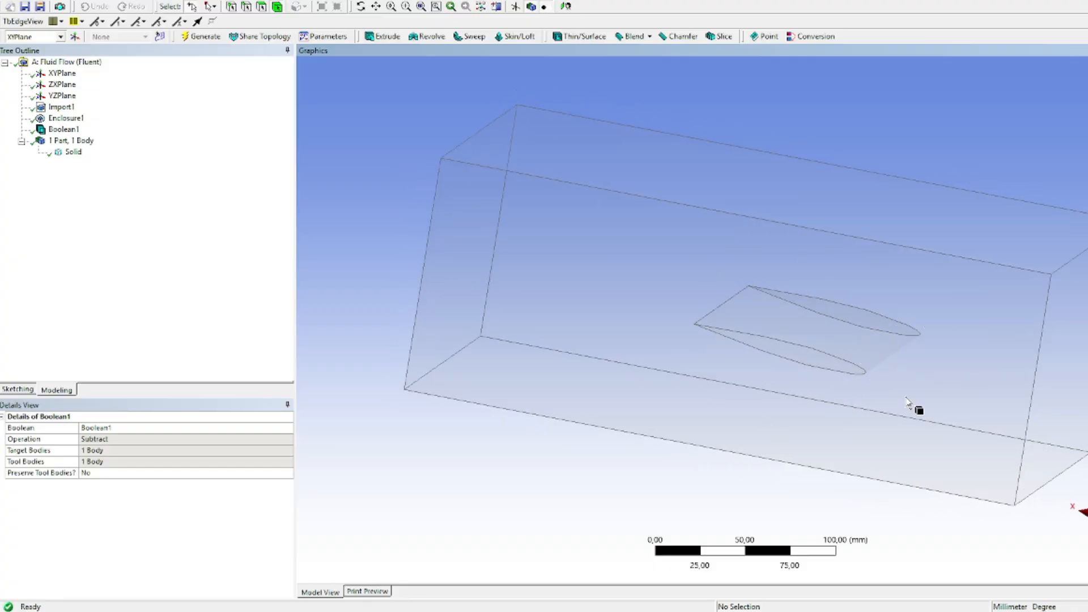
{"action": "middle_click_drag", "start_coordinate": [899, 376], "coordinate": [889, 398]}
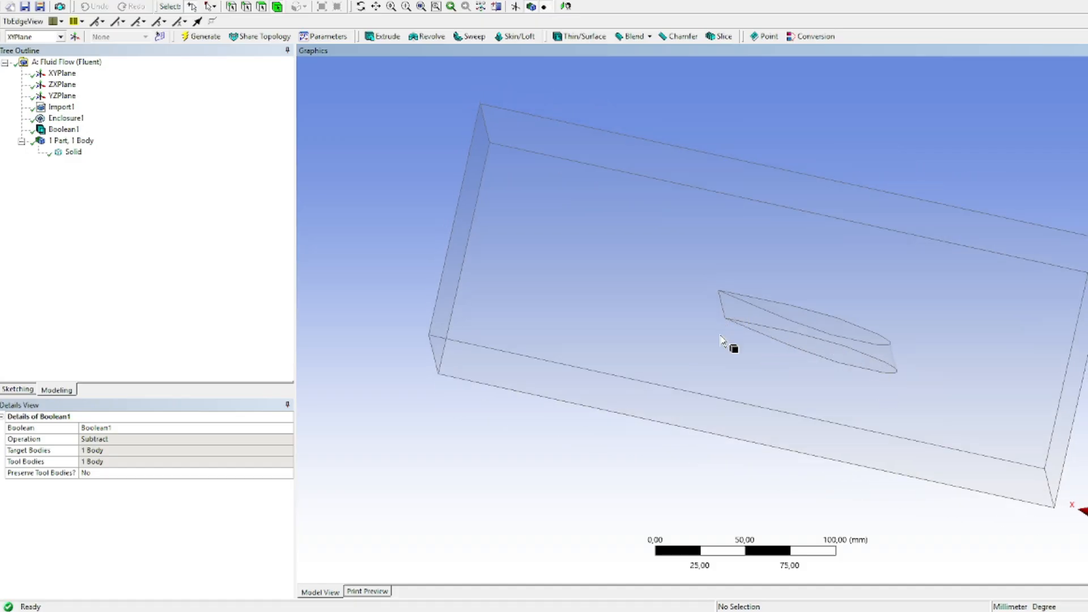
{"action": "scroll", "coordinate": [718, 339], "scroll_direction": "up", "scroll_amount": 3}
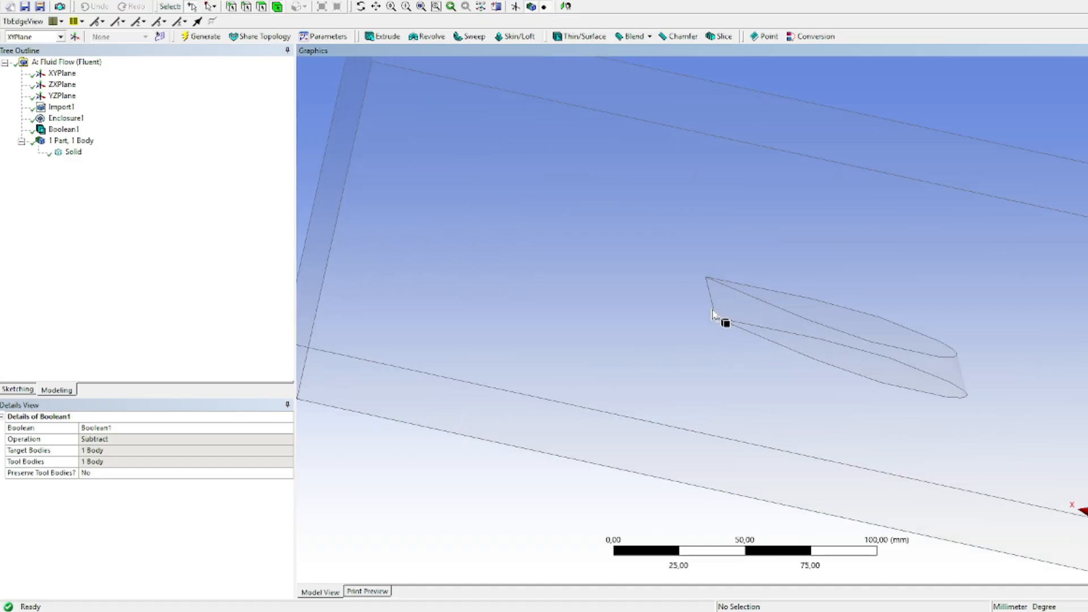
{"action": "scroll", "coordinate": [893, 359], "scroll_direction": "down", "scroll_amount": 3}
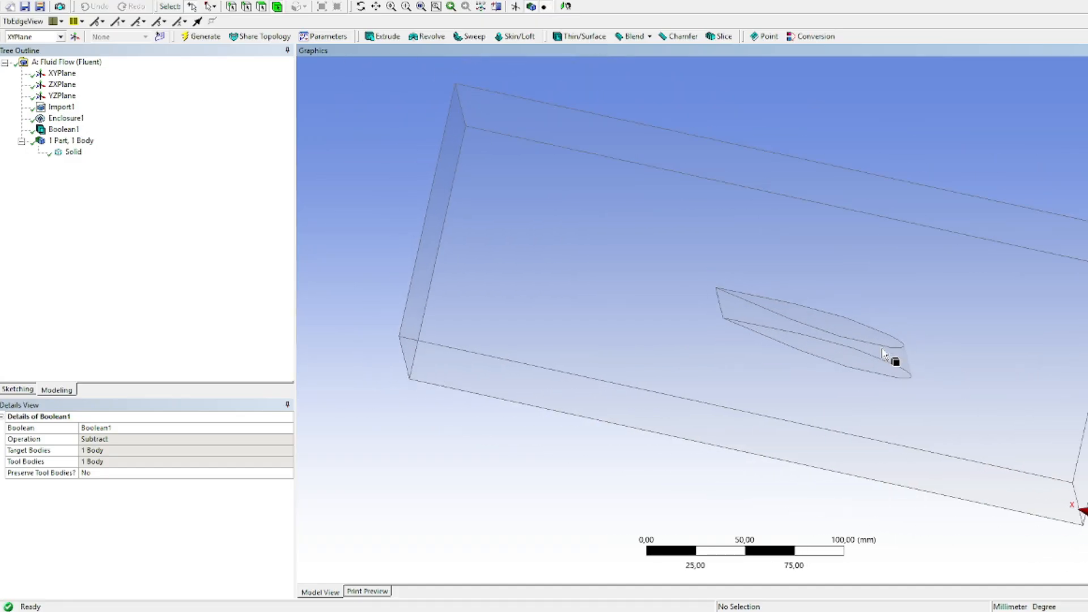
{"action": "middle_click_drag", "start_coordinate": [972, 301], "coordinate": [946, 335]}
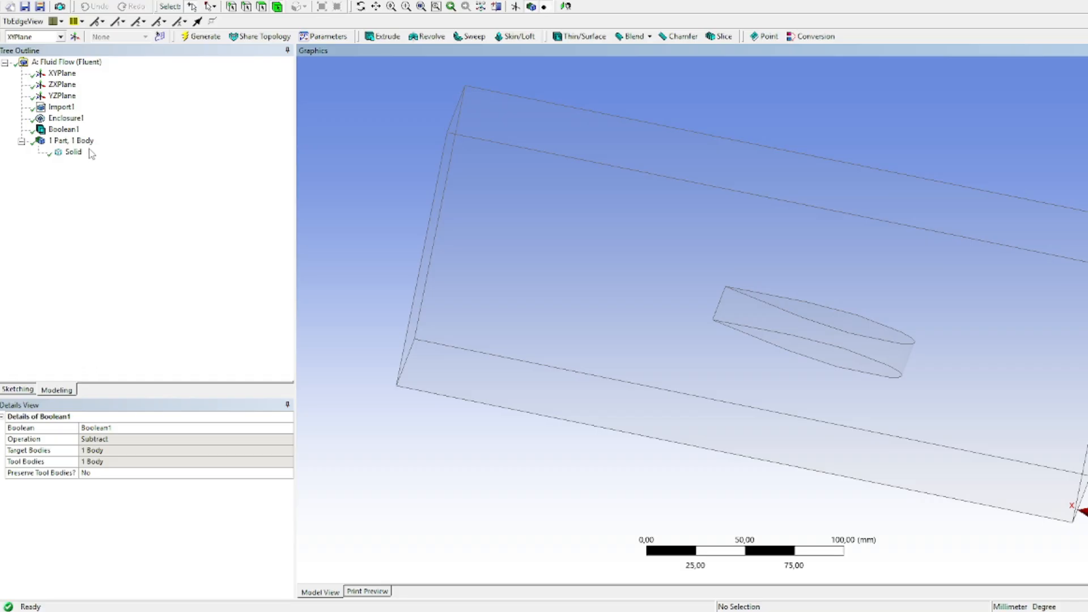
Examine how the wing cavity sits inside the enclosure from above, from the side and in perspective.
{"action": "left_click", "coordinate": [102, 3]}
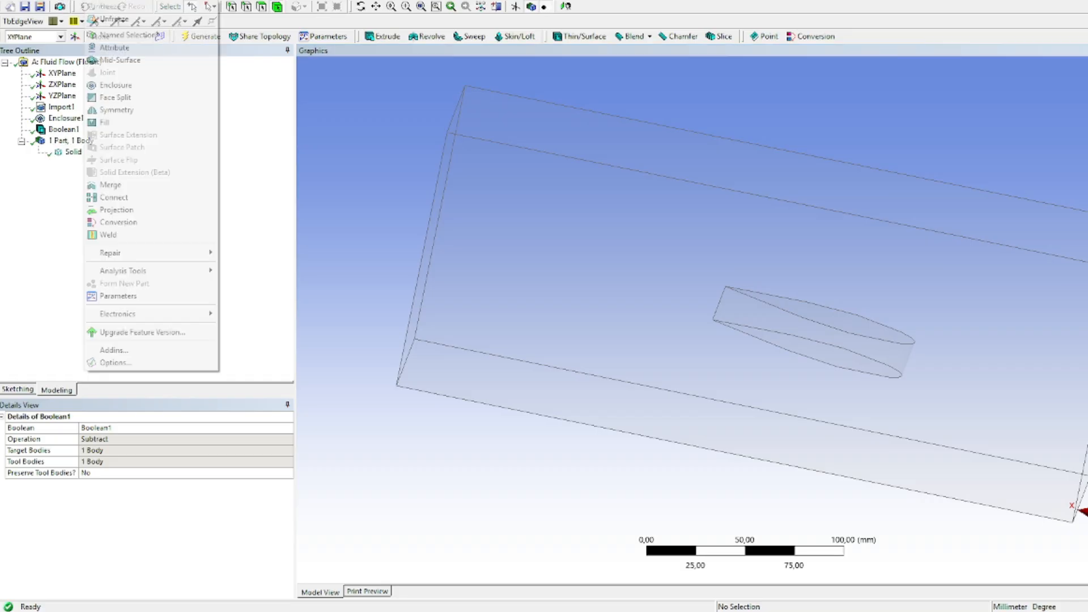
{"action": "left_click", "coordinate": [380, 171]}
{"action": "middle_click_drag", "start_coordinate": [380, 171], "coordinate": [750, 364]}
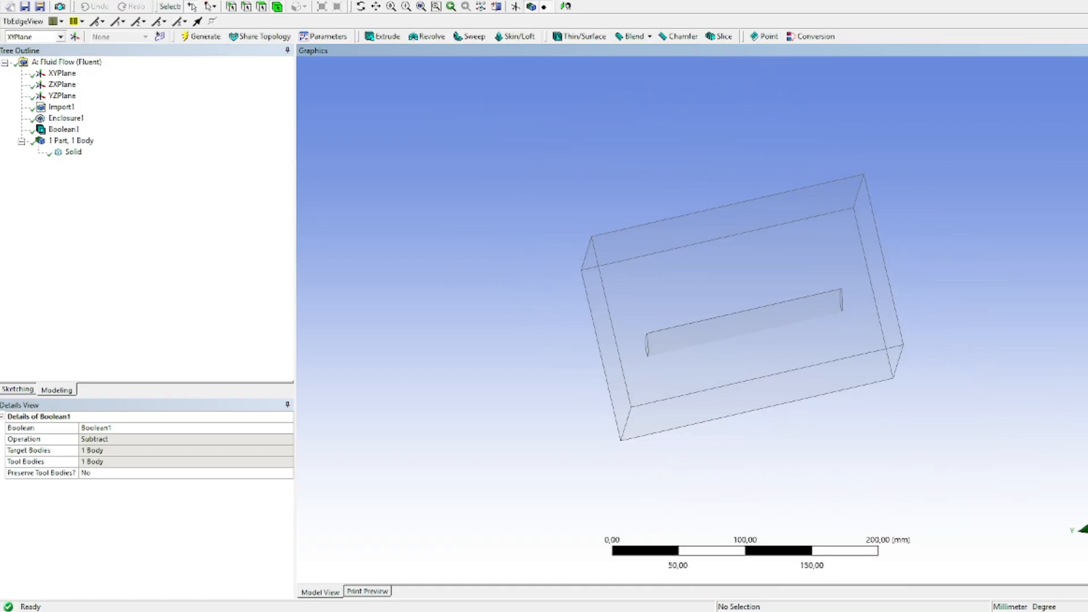
{"action": "left_click", "coordinate": [1085, 507]}
{"action": "middle_click_drag", "start_coordinate": [835, 212], "coordinate": [731, 267]}
{"action": "mouse_move", "coordinate": [849, 305]}
{"action": "middle_mouse_down"}
{"action": "mouse_move", "coordinate": [780, 301]}
{"action": "mouse_move", "coordinate": [823, 308]}
{"action": "mouse_move", "coordinate": [845, 296]}
{"action": "middle_mouse_up"}
{"action": "scroll", "coordinate": [842, 297], "scroll_direction": "up", "scroll_amount": 3}
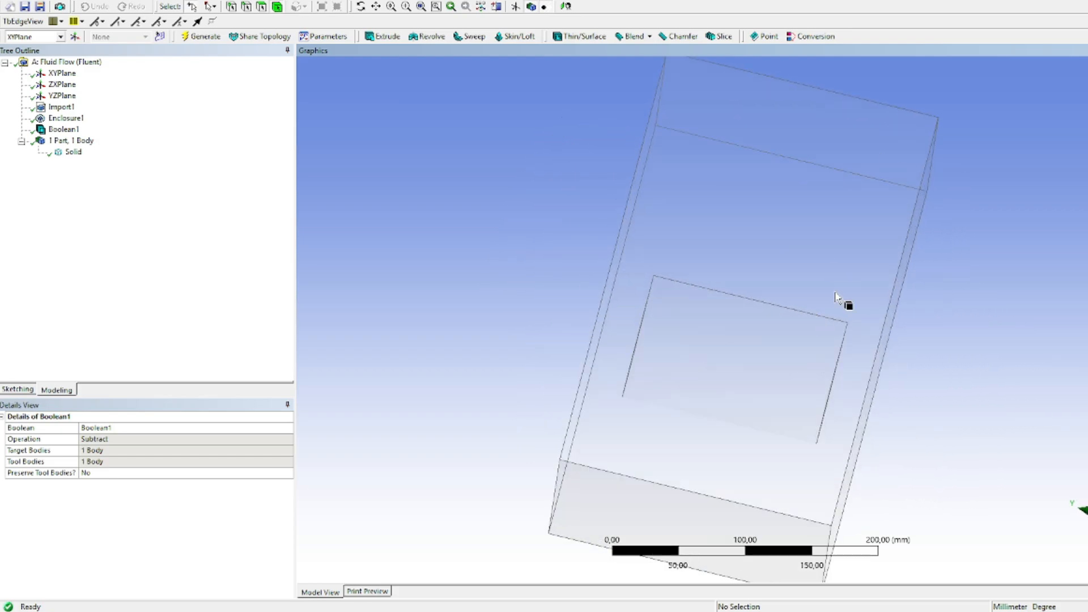
{"action": "middle_click_drag", "start_coordinate": [809, 405], "coordinate": [771, 320]}
{"action": "scroll", "coordinate": [801, 413], "scroll_direction": "down", "scroll_amount": 2}
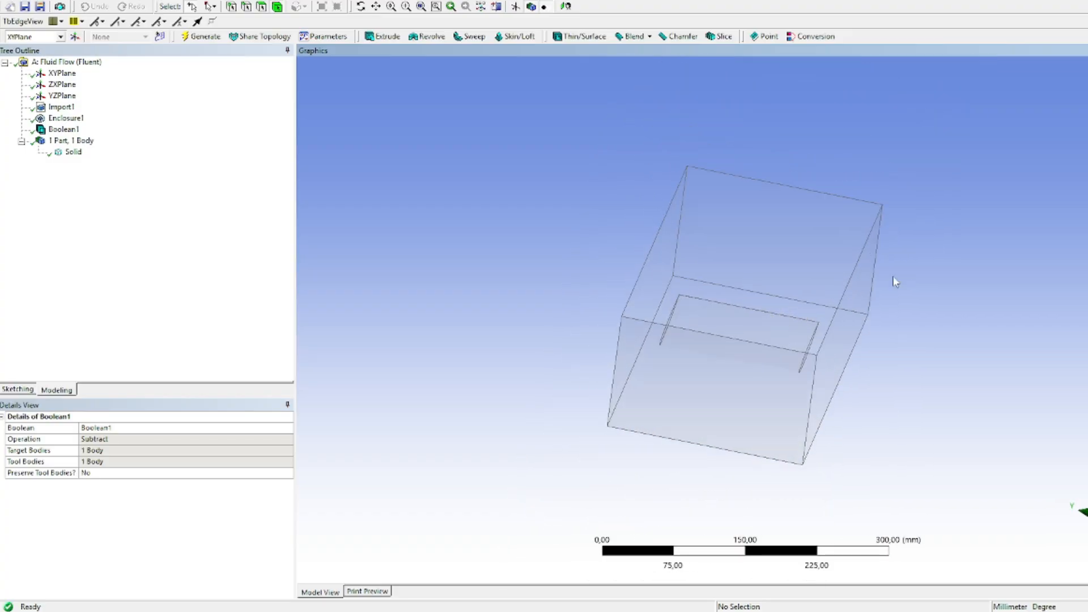
{"action": "middle_click_drag", "start_coordinate": [894, 282], "coordinate": [821, 162]}
{"action": "middle_click_drag", "start_coordinate": [841, 358], "coordinate": [841, 224]}
{"action": "middle_click_drag", "start_coordinate": [793, 375], "coordinate": [958, 373]}
{"action": "middle_click_drag", "start_coordinate": [867, 345], "coordinate": [794, 431]}
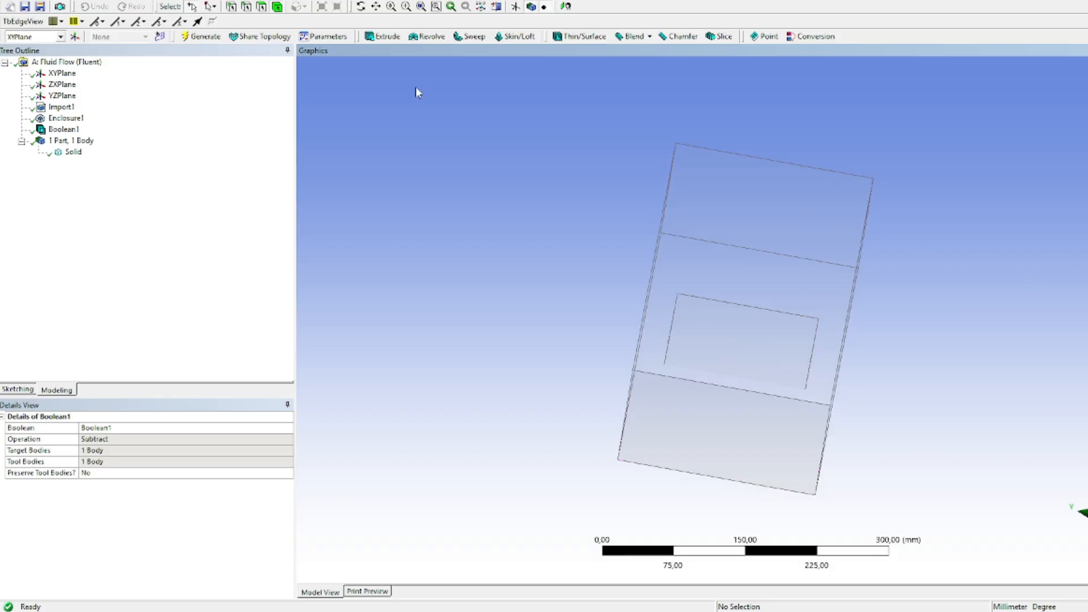
{"action": "middle_click_drag", "start_coordinate": [678, 369], "coordinate": [731, 364]}
{"action": "middle_click_drag", "start_coordinate": [923, 314], "coordinate": [892, 354]}
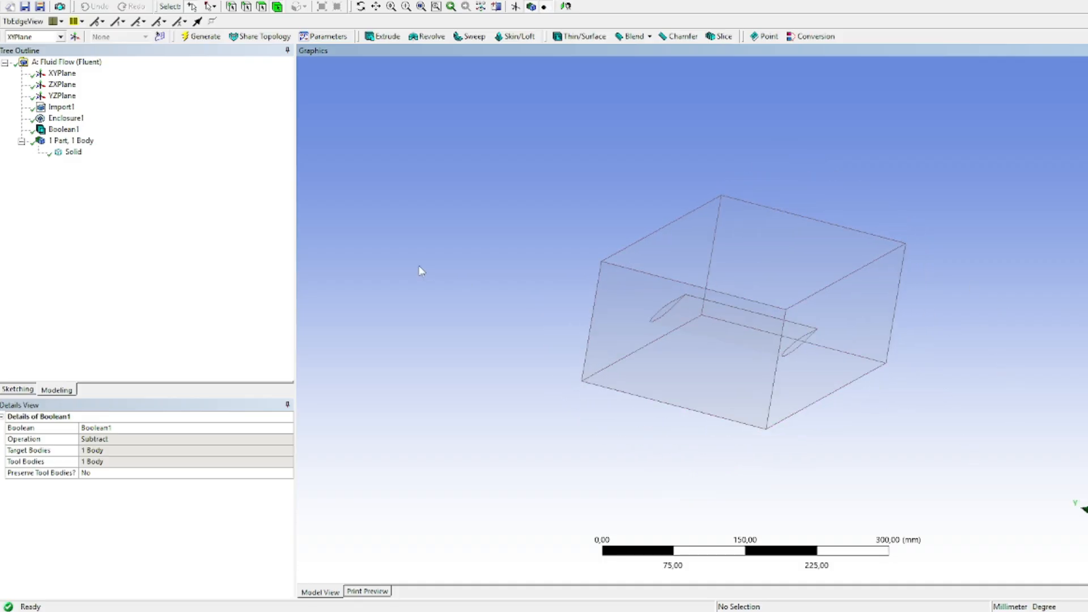
Add a Symmetry feature and preview the XYPlane as a candidate for its symmetry plane.
{"action": "left_click", "coordinate": [103, 0]}
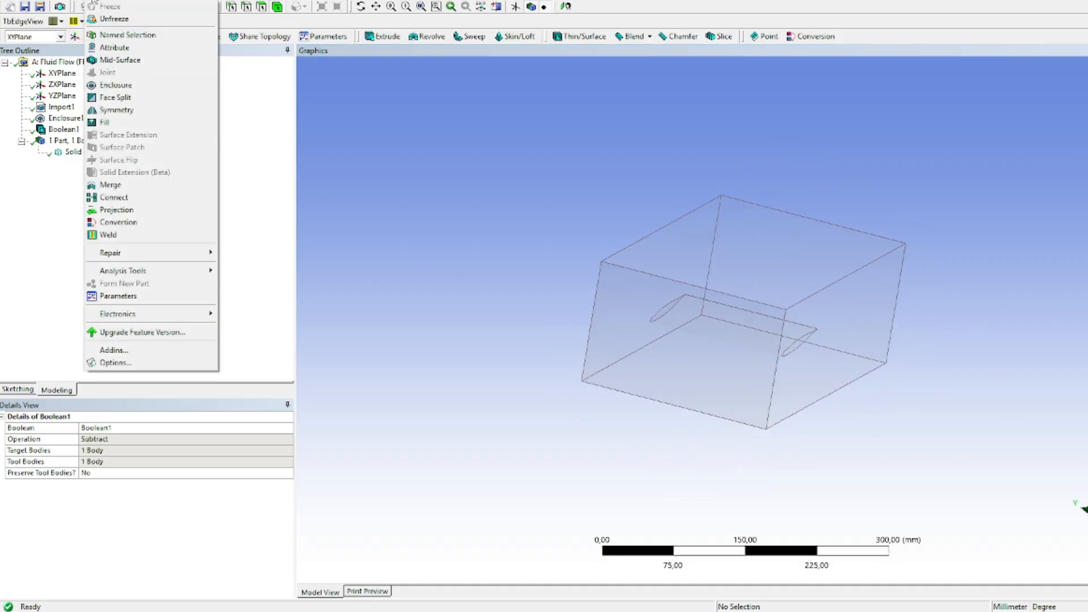
{"action": "left_click", "coordinate": [103, 115]}
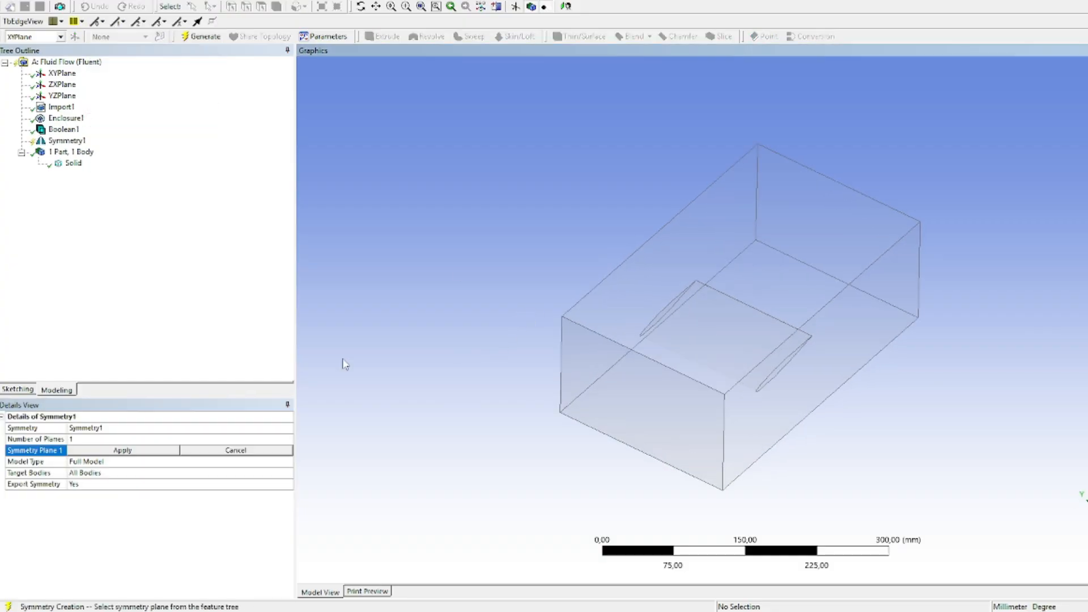
{"action": "middle_click_drag", "start_coordinate": [643, 258], "coordinate": [801, 426]}
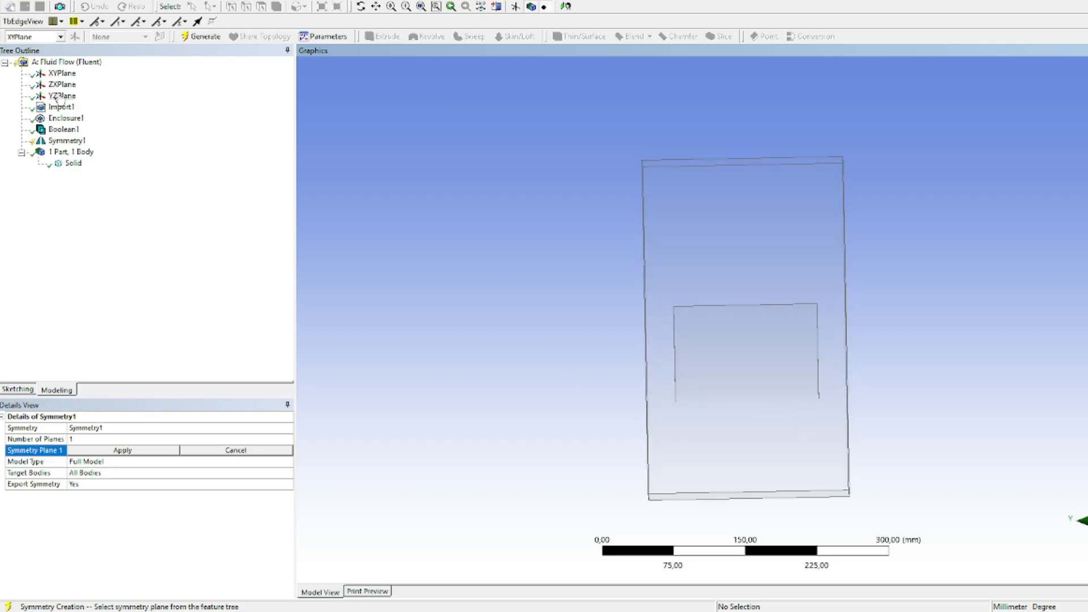
{"action": "left_click", "coordinate": [33, 452]}
{"action": "left_click", "coordinate": [103, 454]}
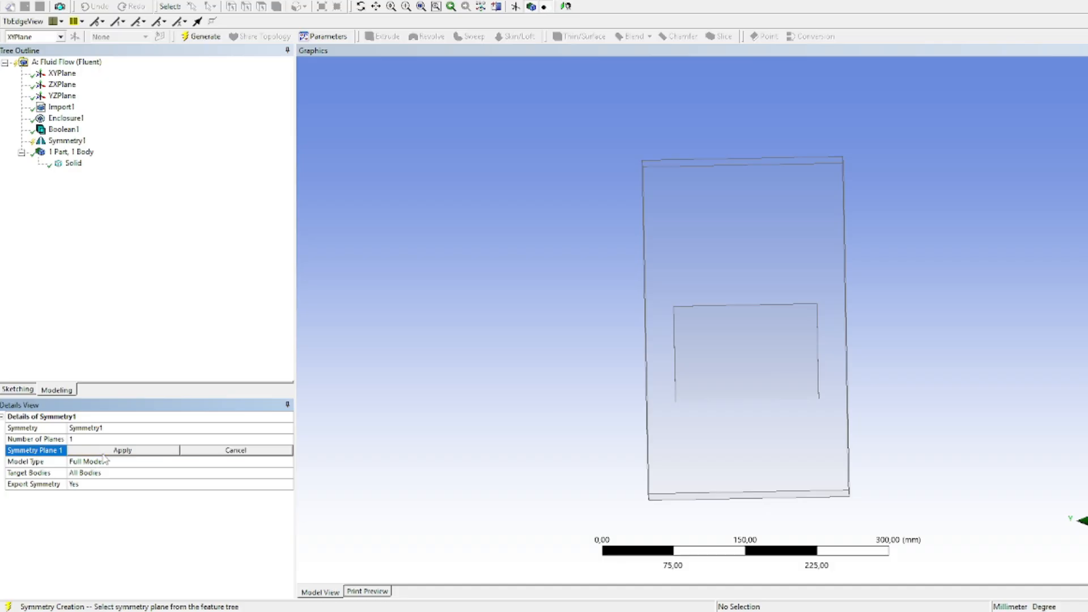
{"action": "left_click", "coordinate": [60, 74]}
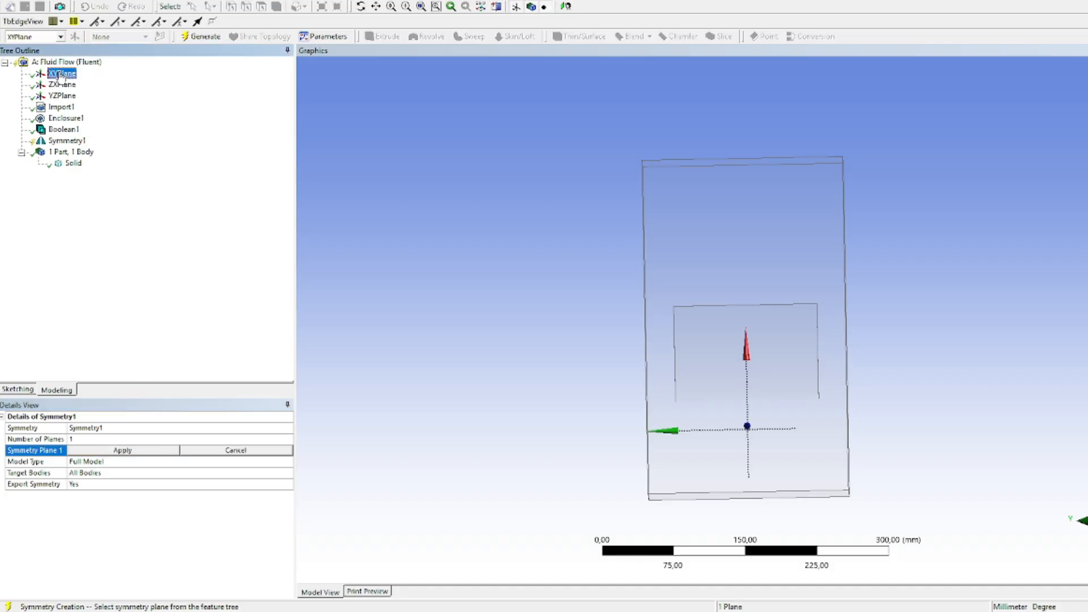
{"action": "left_click", "coordinate": [720, 403]}
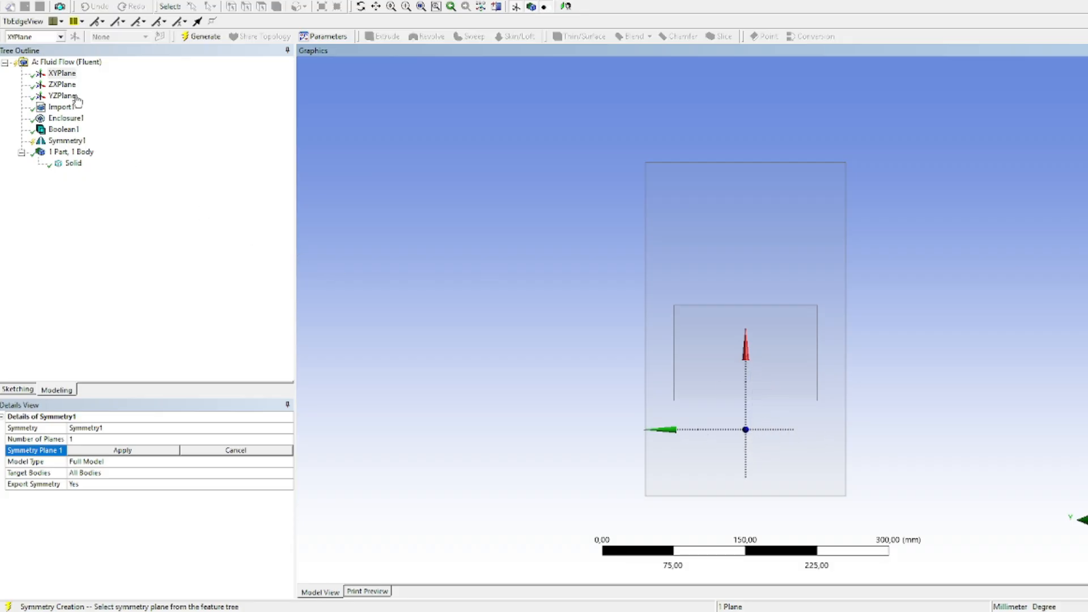
Assign the ZXPlane as Symmetry Plane 1 and generate the full-model symmetry for all bodies.
{"action": "left_click", "coordinate": [62, 85]}
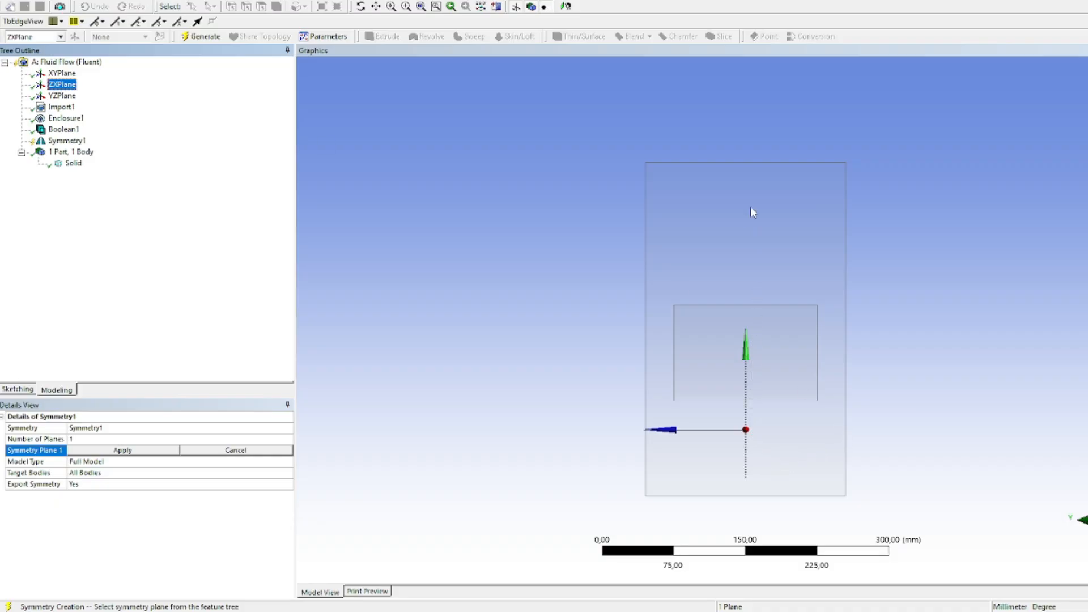
{"action": "middle_click_drag", "start_coordinate": [750, 468], "coordinate": [743, 410]}
{"action": "middle_click_drag", "start_coordinate": [754, 340], "coordinate": [758, 380]}
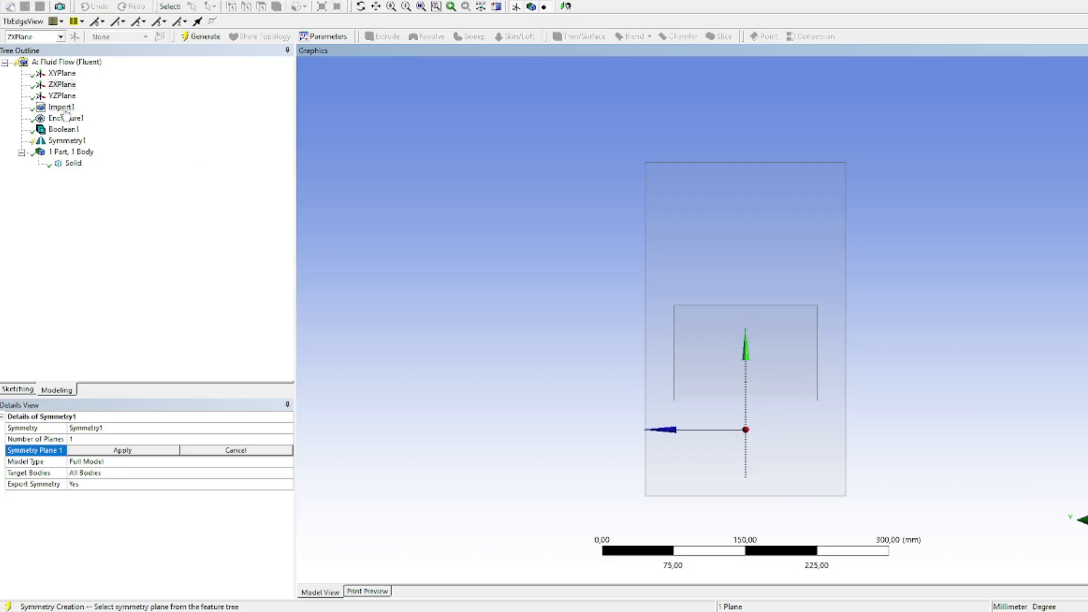
{"action": "left_click", "coordinate": [63, 97]}
{"action": "left_click", "coordinate": [62, 84]}
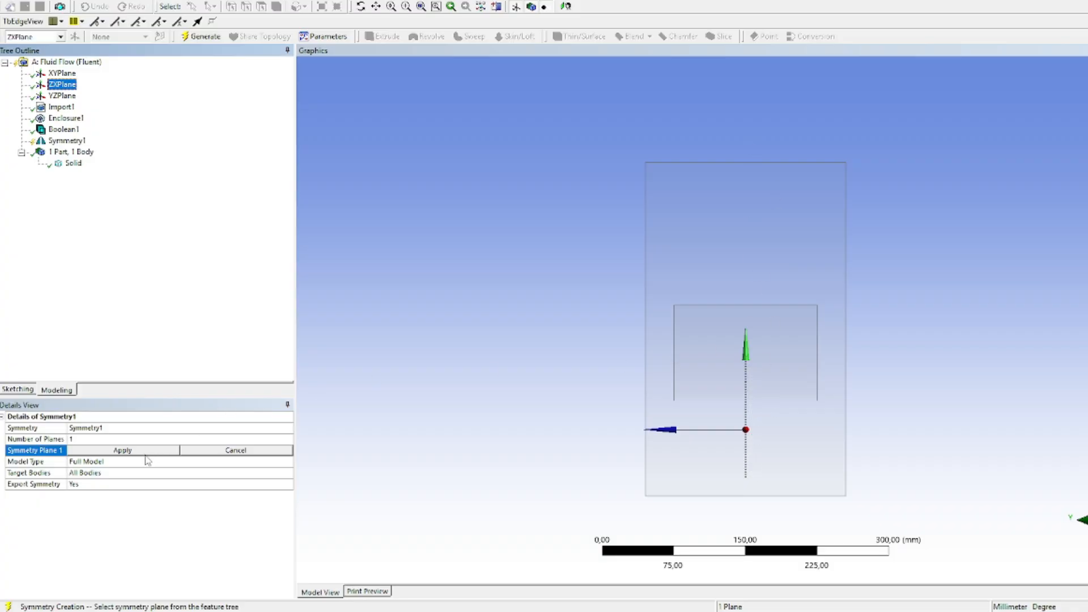
{"action": "left_click", "coordinate": [163, 451]}
{"action": "middle_click_drag", "start_coordinate": [672, 364], "coordinate": [432, 168]}
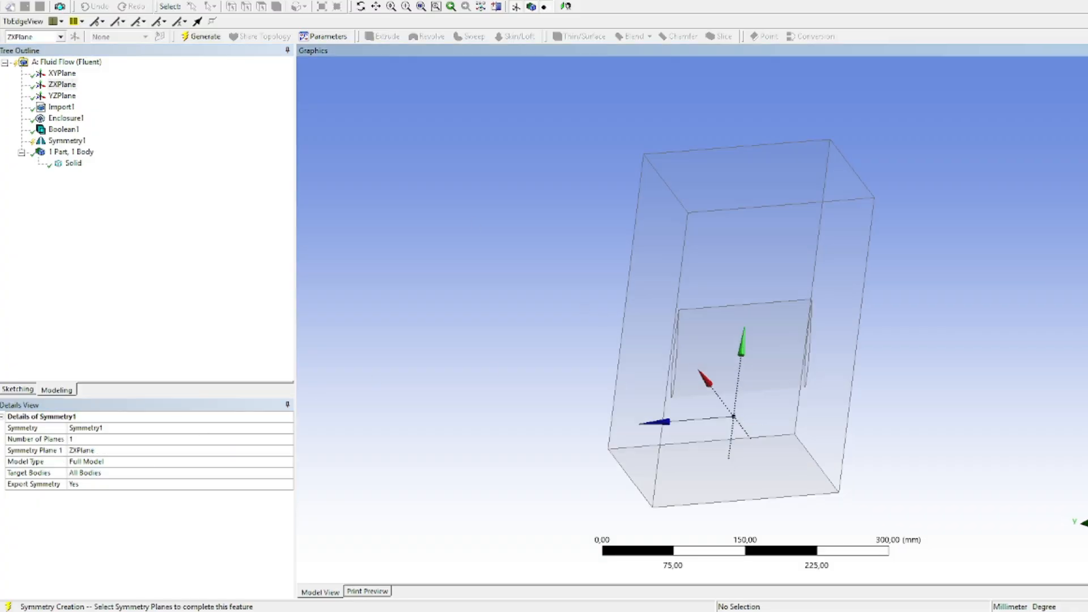
{"action": "left_click", "coordinate": [198, 37]}
{"action": "middle_click_drag", "start_coordinate": [690, 262], "coordinate": [754, 270]}
{"action": "middle_click_drag", "start_coordinate": [665, 408], "coordinate": [848, 359]}
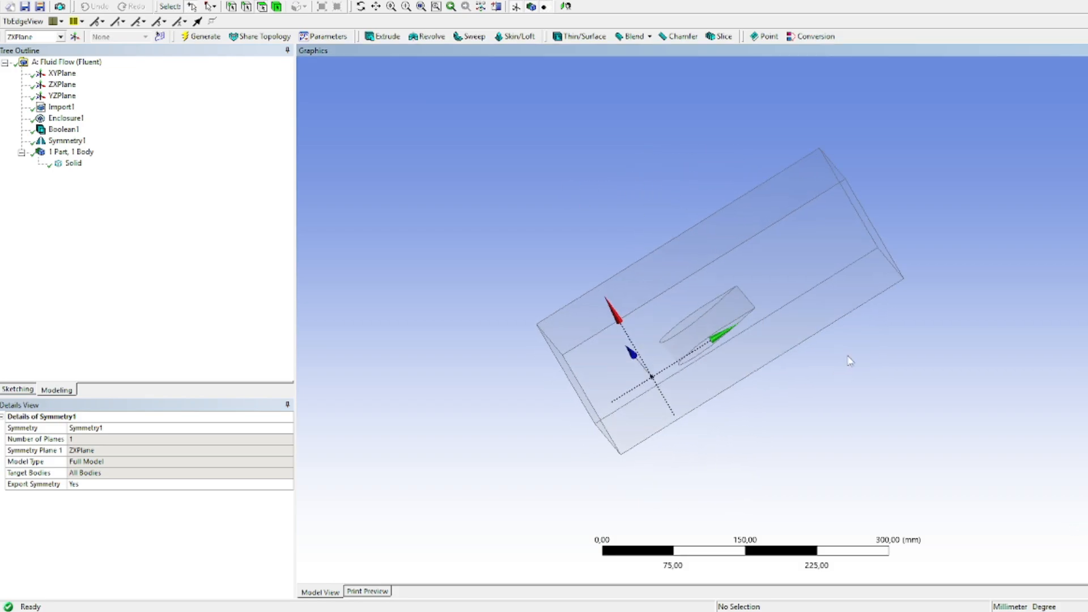
{"action": "middle_click_drag", "start_coordinate": [754, 346], "coordinate": [843, 354]}
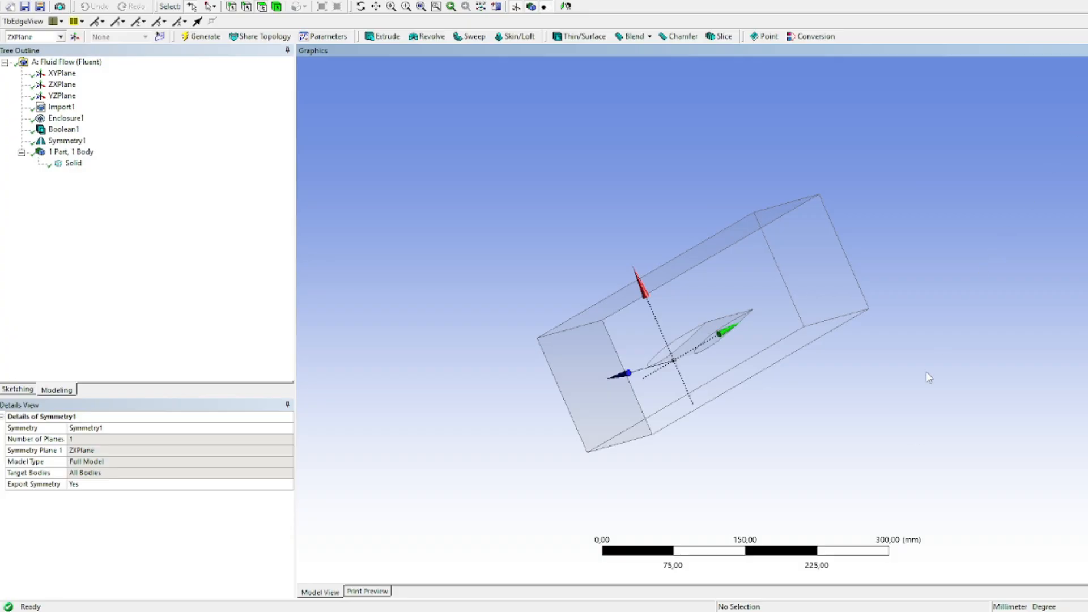
Close the geometry editor, open the Fluid Flow (Fluent) system's Mesh component and inspect the domain there.
{"action": "key", "text": "alt+F4"}
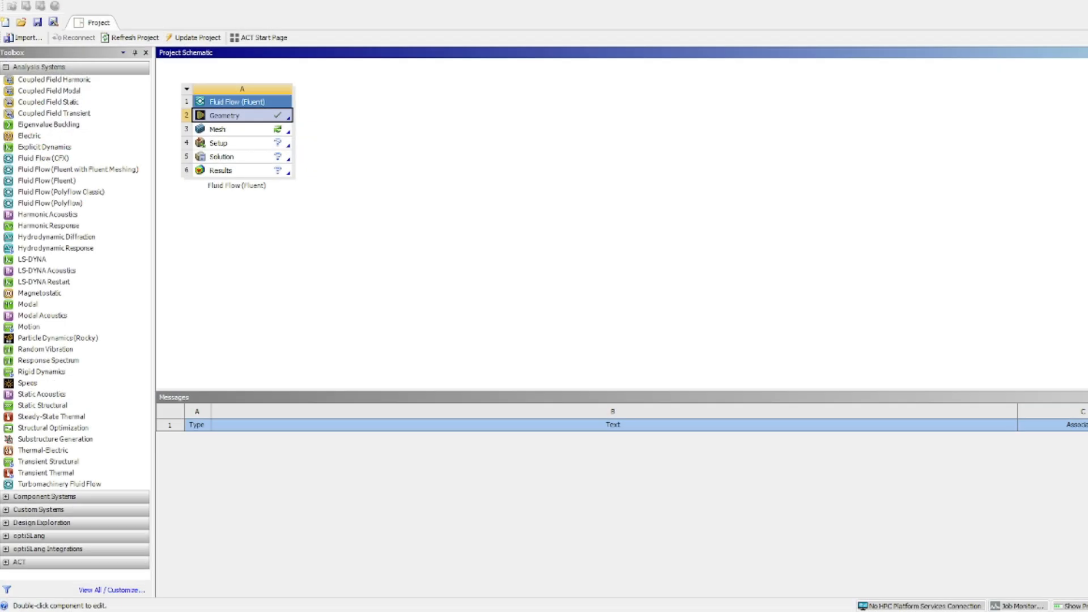
{"action": "double_click", "coordinate": [265, 134]}
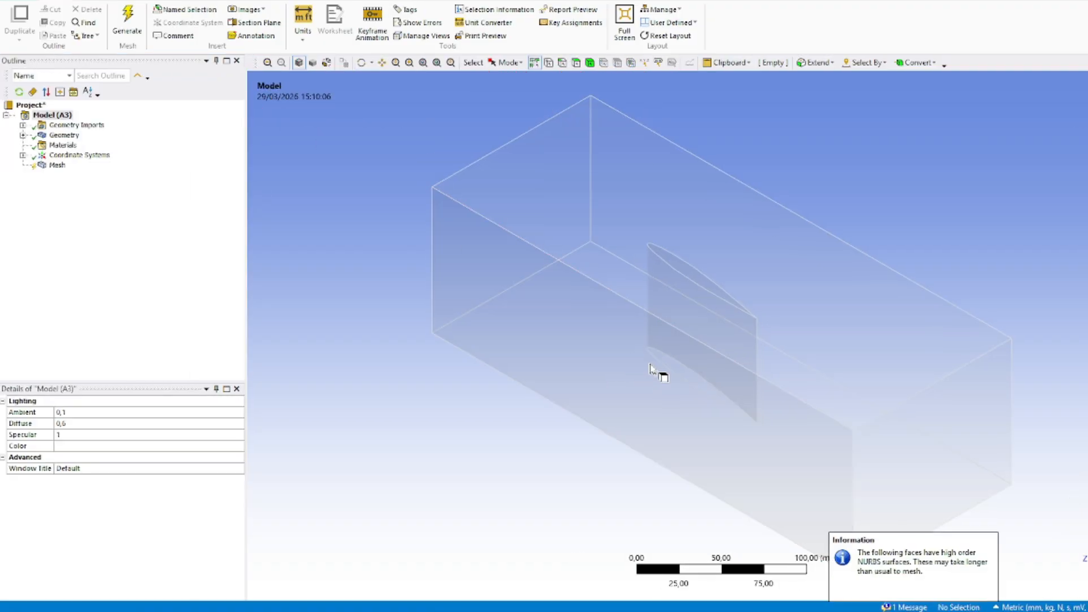
{"action": "left_click", "coordinate": [57, 165]}
{"action": "middle_click_drag", "start_coordinate": [561, 250], "coordinate": [256, 310]}
{"action": "right_click", "coordinate": [63, 170]}
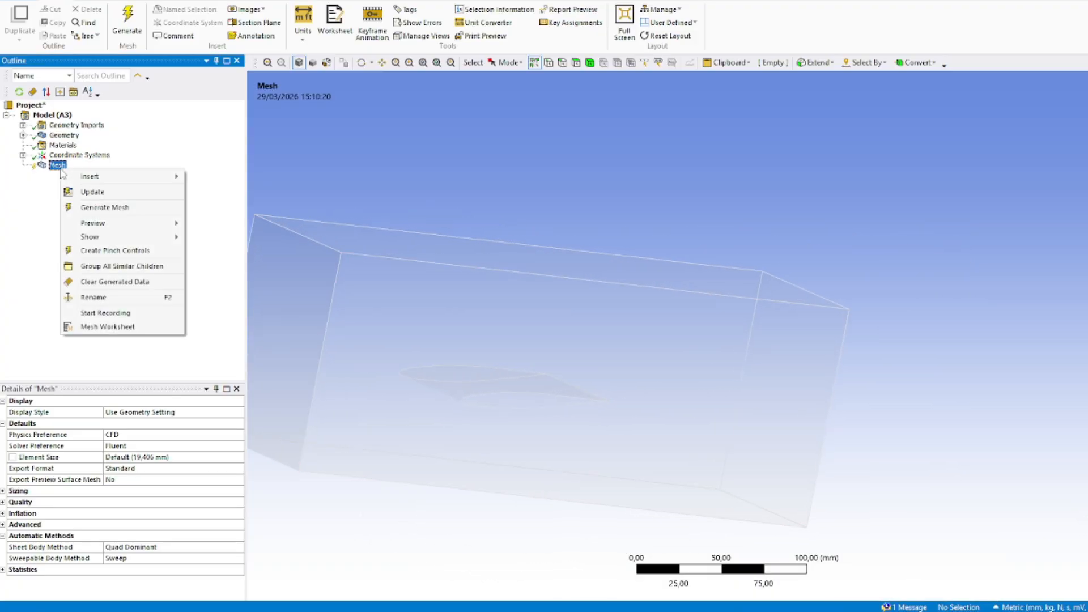
{"action": "left_click", "coordinate": [709, 243]}
{"action": "middle_click_drag", "start_coordinate": [709, 244], "coordinate": [449, 385]}
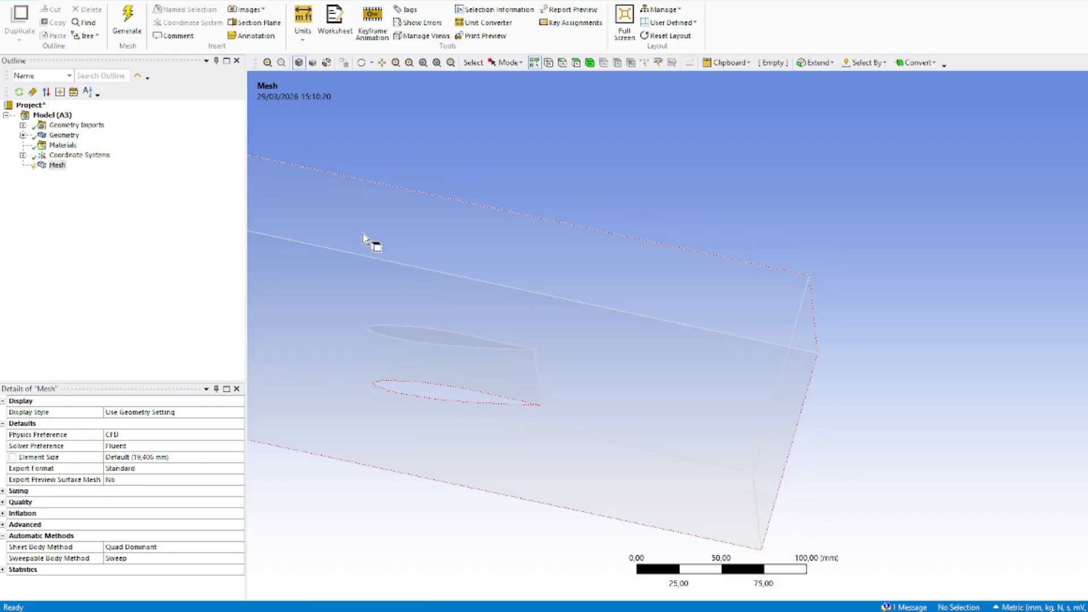
{"action": "middle_click_drag", "start_coordinate": [363, 235], "coordinate": [485, 245]}
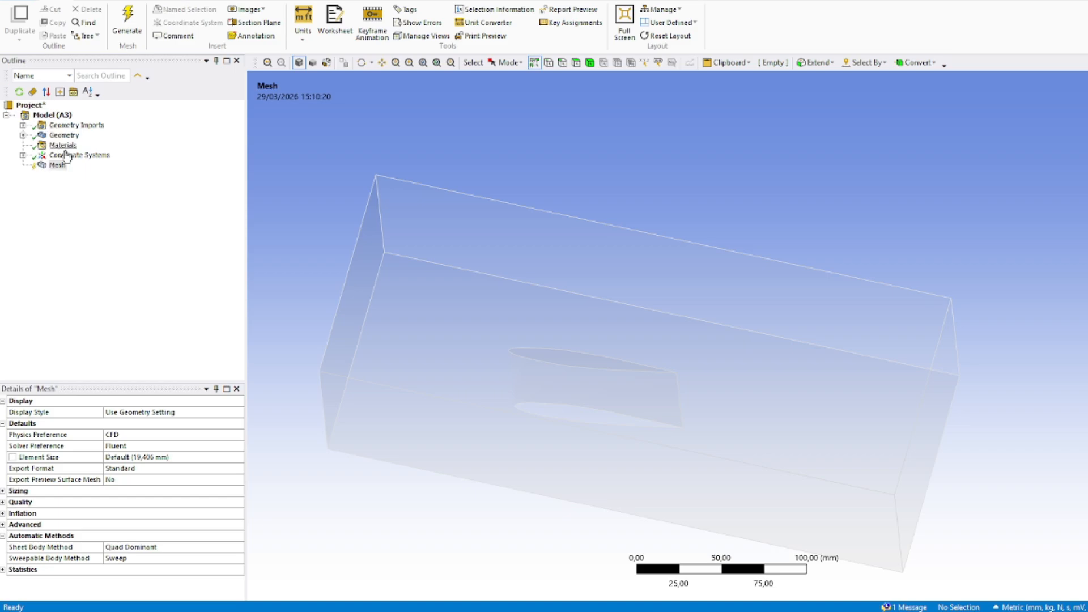
Generate the mesh of the halved enclosure with the default element size.
{"action": "left_click", "coordinate": [58, 172]}
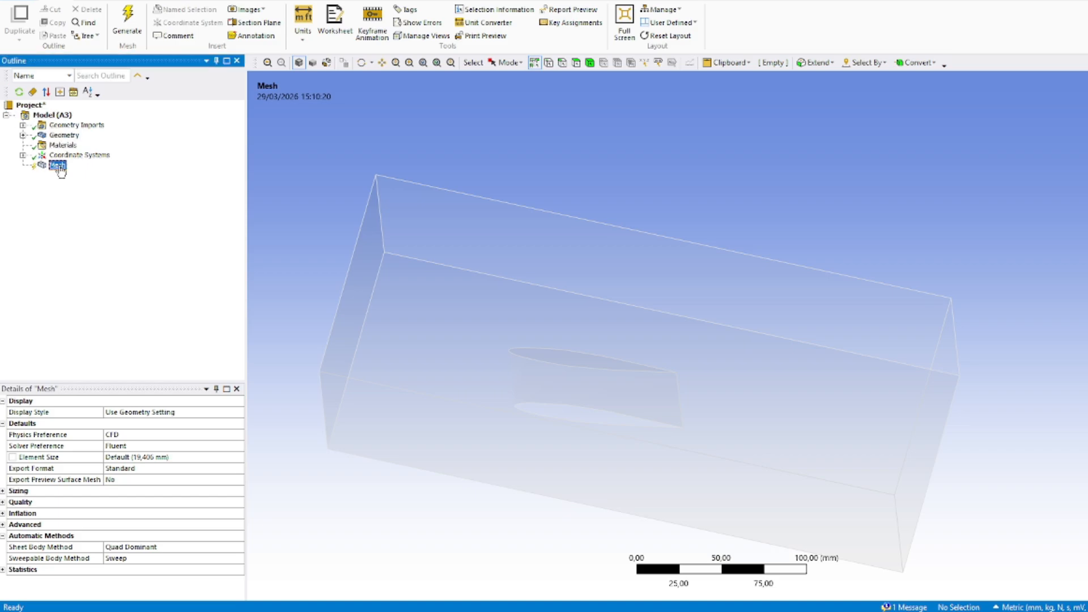
{"action": "right_click", "coordinate": [60, 170]}
{"action": "left_click", "coordinate": [94, 207]}
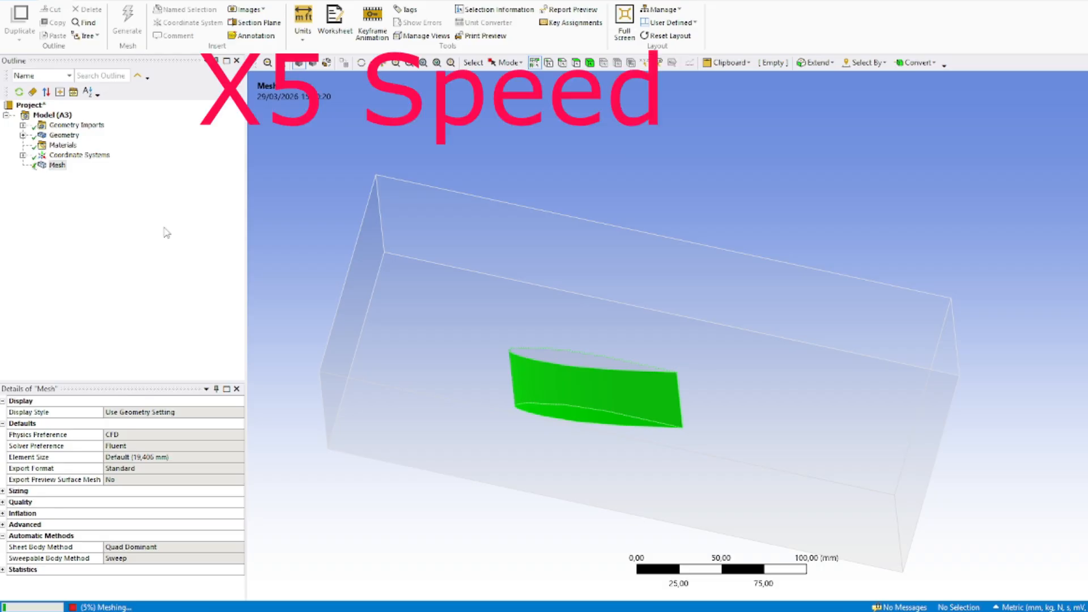
{"action": "middle_click_drag", "start_coordinate": [508, 414], "coordinate": [488, 391]}
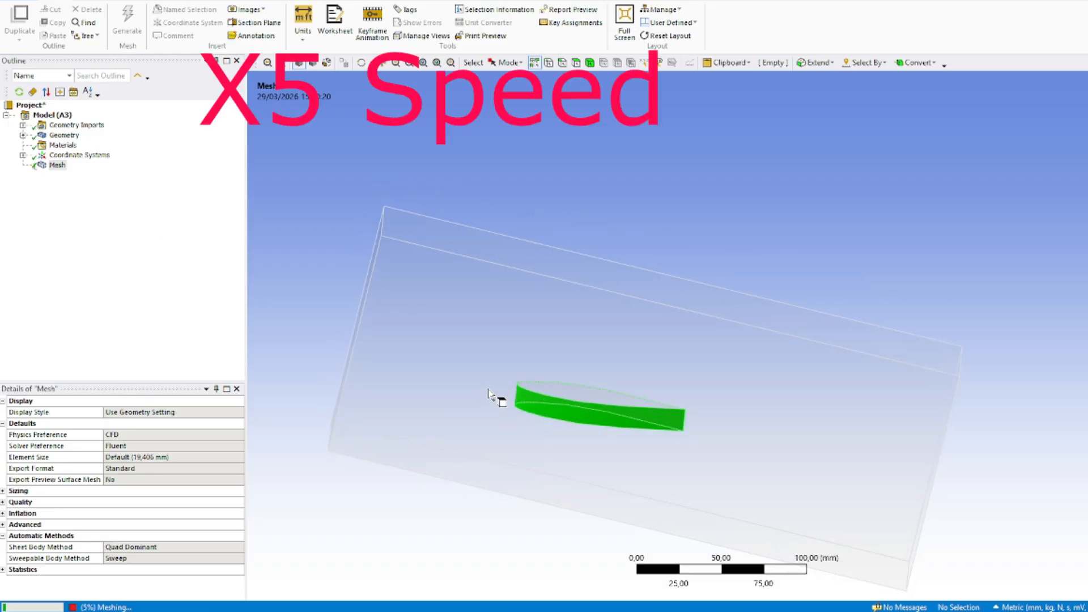
{"action": "middle_click_drag", "start_coordinate": [489, 395], "coordinate": [498, 396]}
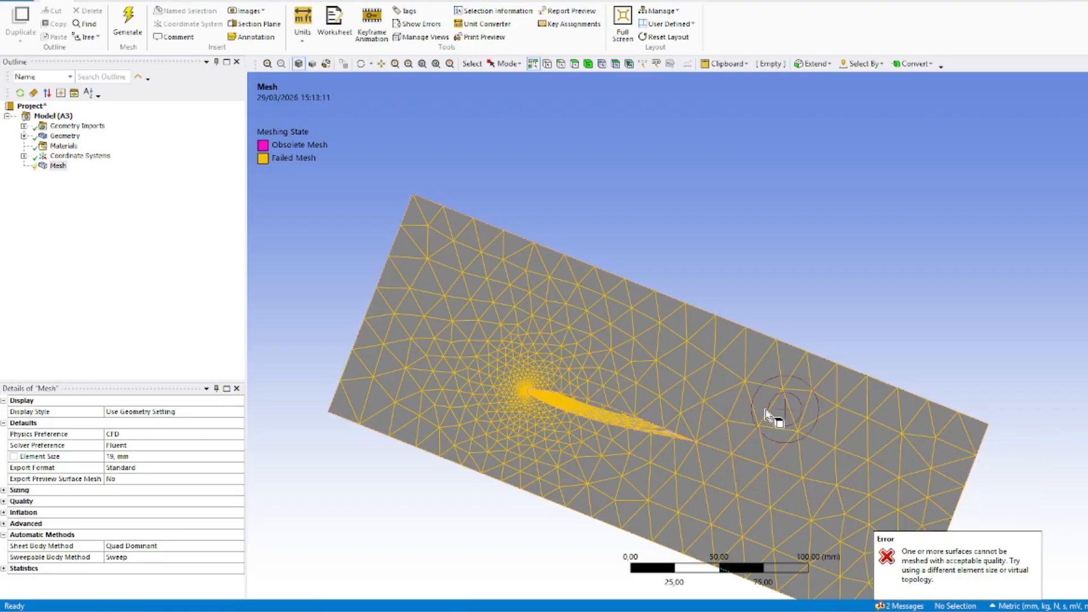
Examine the mesh around the airfoil and read the meshing messages.
{"action": "middle_click_drag", "start_coordinate": [766, 414], "coordinate": [767, 413]}
{"action": "left_click", "coordinate": [902, 605]}
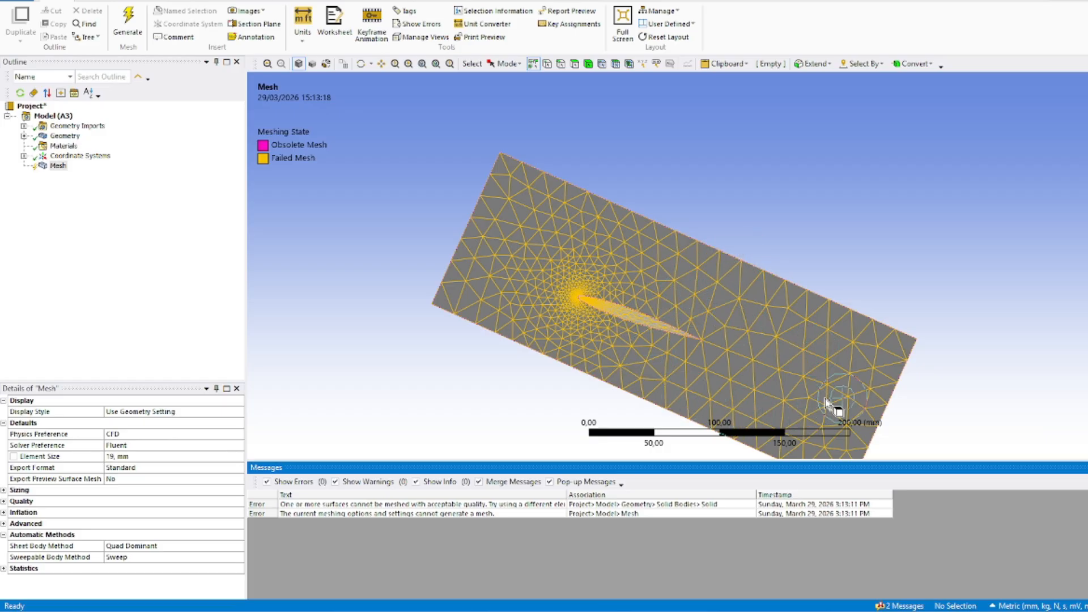
{"action": "left_click", "coordinate": [907, 609]}
{"action": "middle_click_drag", "start_coordinate": [569, 453], "coordinate": [527, 443]}
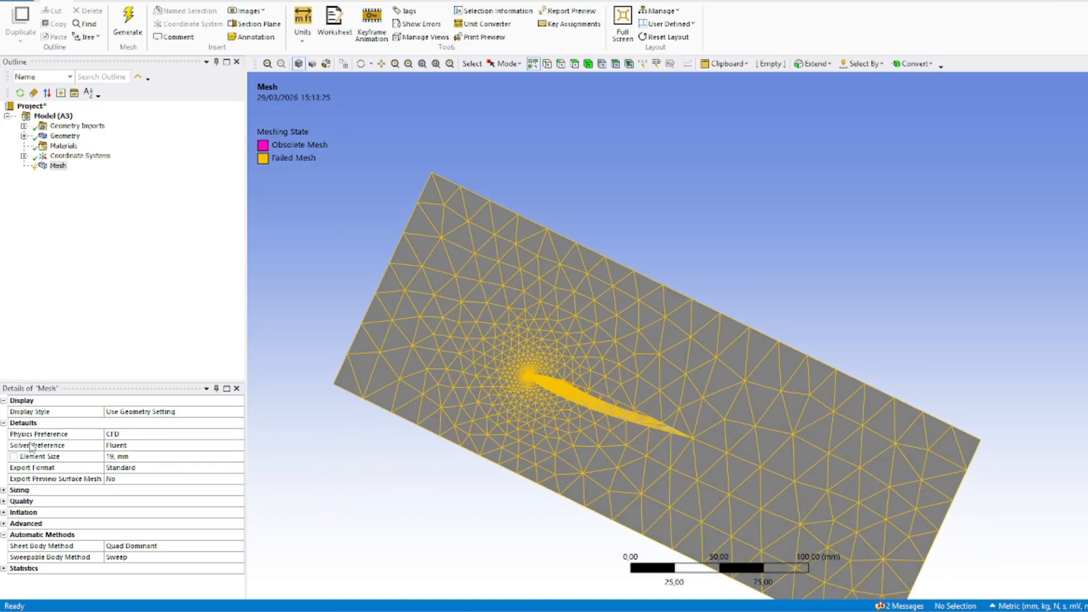
Set the global element size of the mesh to 50 mm.
{"action": "left_click", "coordinate": [57, 166]}
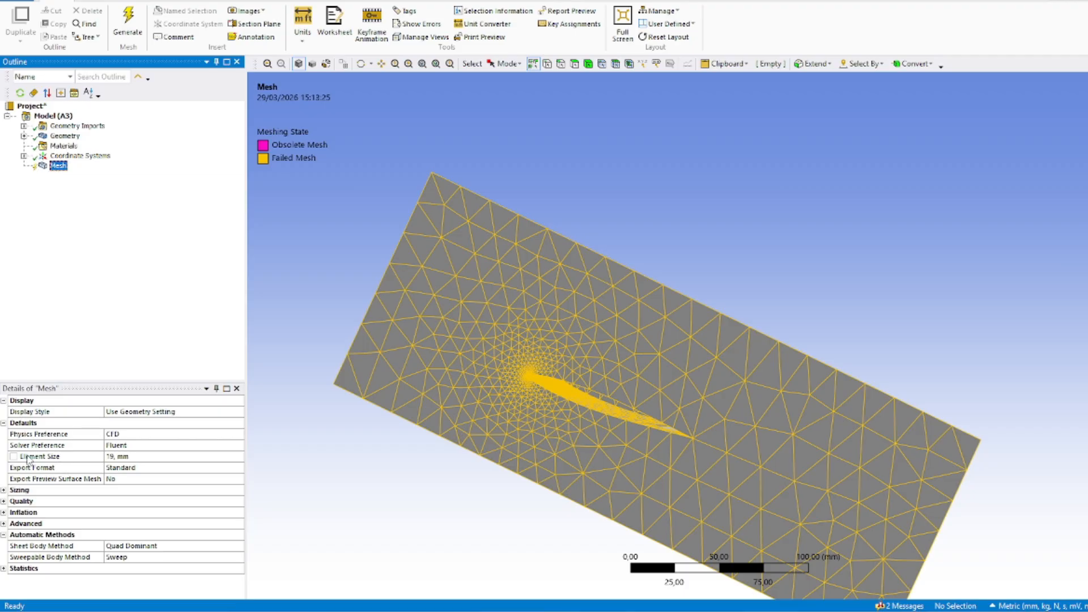
{"action": "left_click", "coordinate": [141, 457]}
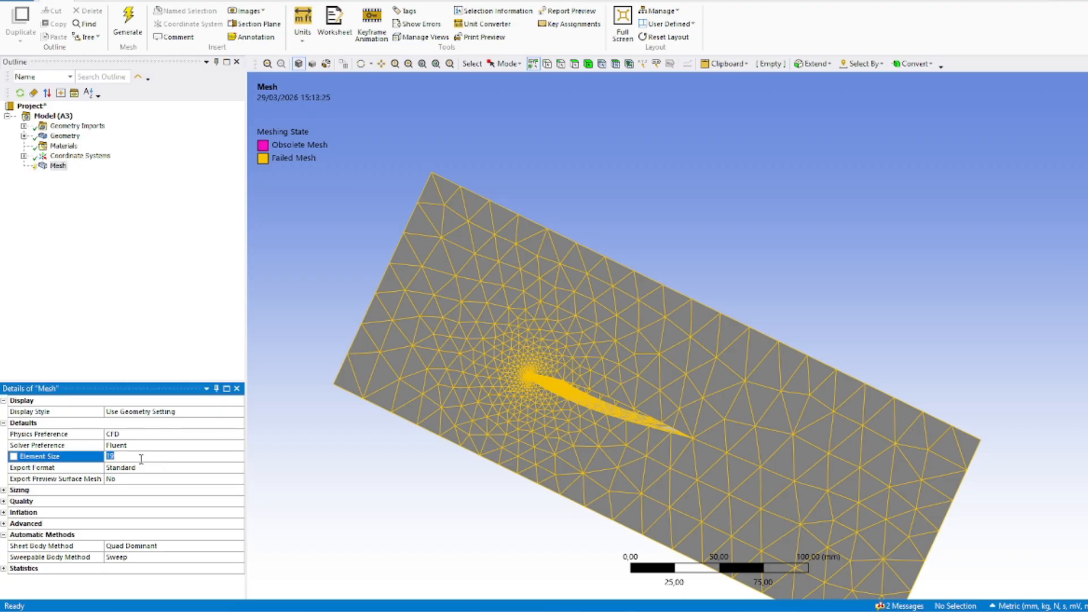
{"action": "middle_click_drag", "start_coordinate": [633, 391], "coordinate": [657, 431]}
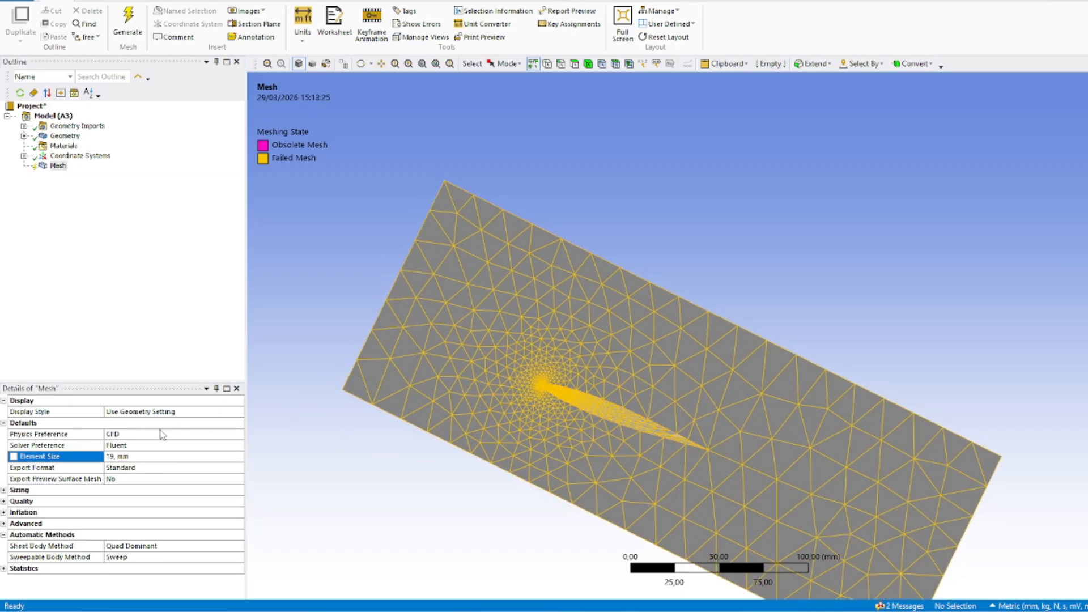
{"action": "left_click", "coordinate": [133, 456]}
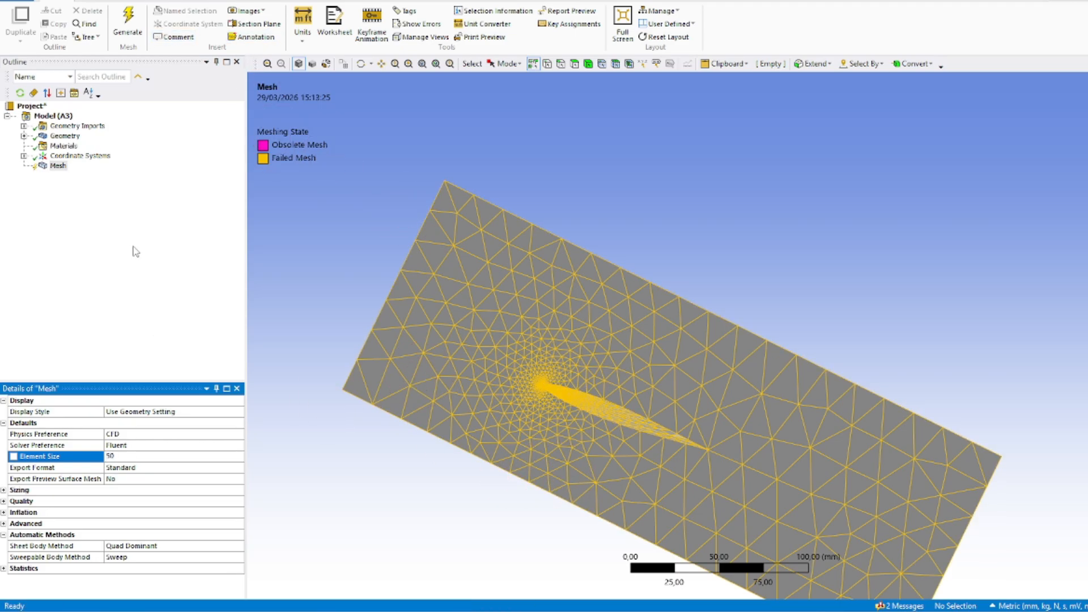
{"action": "left_click", "coordinate": [519, 361]}
{"action": "right_click", "coordinate": [545, 375]}
Regenerate the mesh with the 50 mm element size.
{"action": "right_click", "coordinate": [58, 165]}
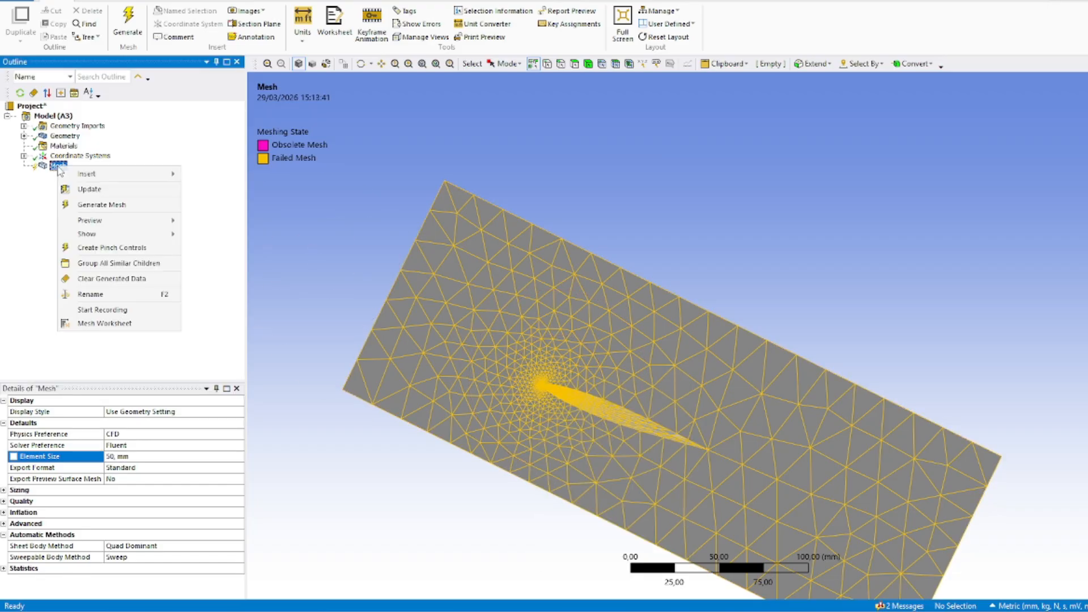
{"action": "left_click", "coordinate": [97, 205]}
{"action": "scroll", "coordinate": [538, 461], "scroll_direction": "down", "scroll_amount": 1}
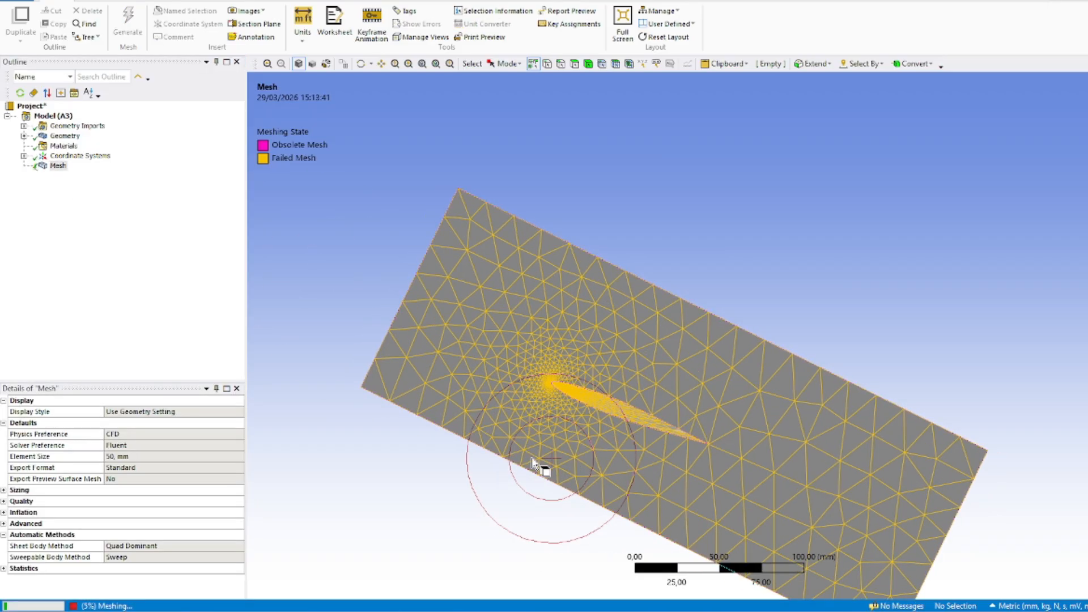
Examine the 50 mm mesh around the airfoil cutout, including its leading edge and inner wing surfaces.
{"action": "scroll", "coordinate": [546, 464], "scroll_direction": "up", "scroll_amount": 6}
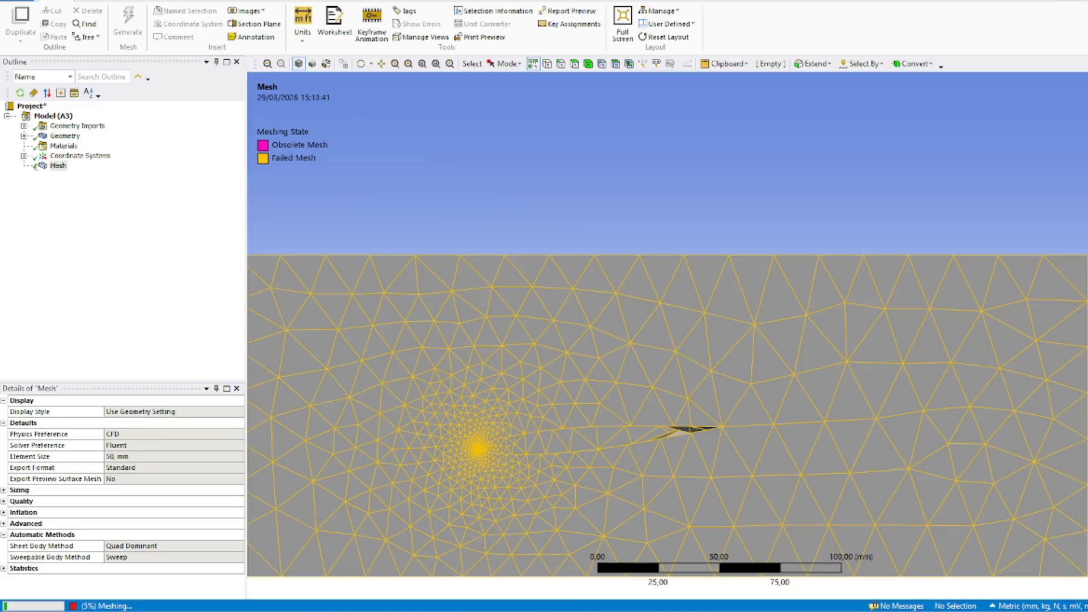
{"action": "mouse_move", "coordinate": [736, 420]}
{"action": "middle_mouse_down"}
{"action": "mouse_move", "coordinate": [733, 438]}
{"action": "mouse_move", "coordinate": [724, 414]}
{"action": "middle_mouse_up"}
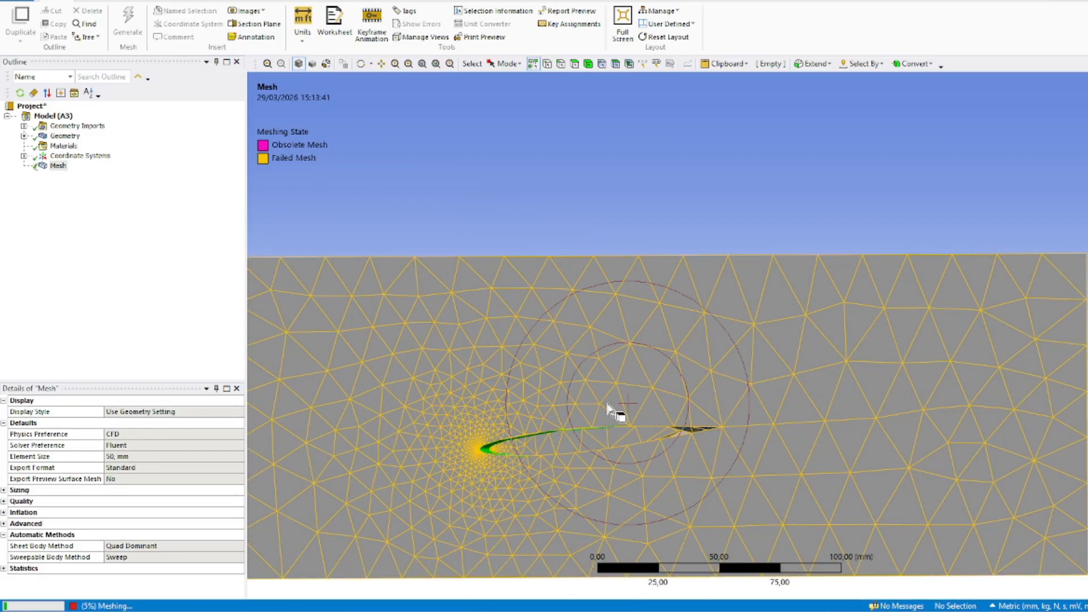
{"action": "scroll", "coordinate": [594, 468], "scroll_direction": "down", "scroll_amount": 1}
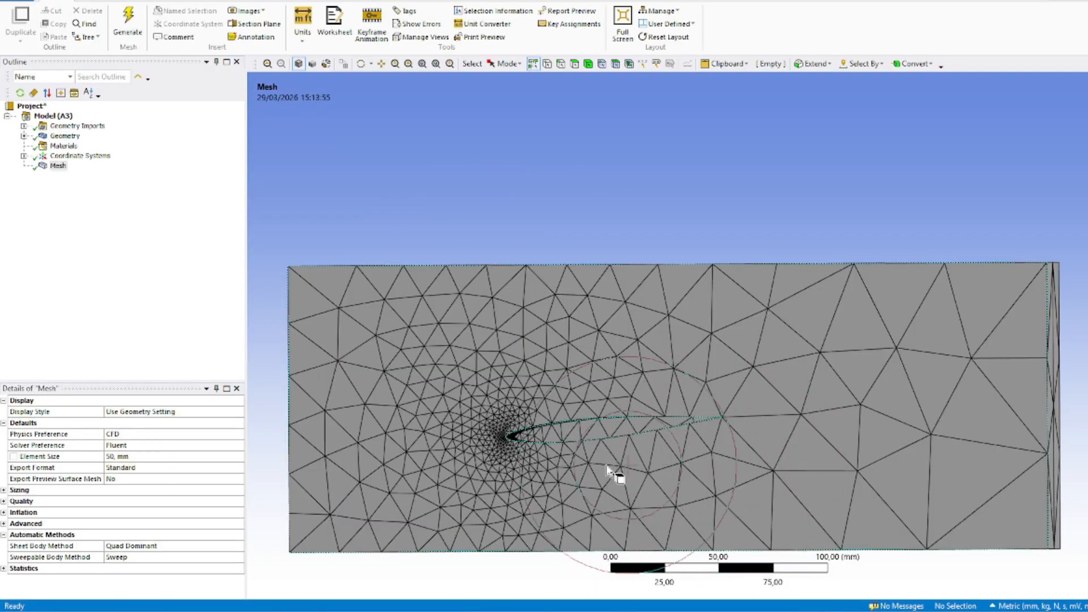
{"action": "scroll", "coordinate": [595, 473], "scroll_direction": "up", "scroll_amount": 1}
{"action": "middle_click_drag", "start_coordinate": [549, 497], "coordinate": [523, 460]}
{"action": "mouse_move", "coordinate": [624, 482]}
{"action": "middle_mouse_down"}
{"action": "mouse_move", "coordinate": [643, 462]}
{"action": "mouse_move", "coordinate": [633, 476]}
{"action": "mouse_move", "coordinate": [643, 479]}
{"action": "mouse_move", "coordinate": [575, 505]}
{"action": "mouse_move", "coordinate": [570, 525]}
{"action": "mouse_move", "coordinate": [652, 486]}
{"action": "mouse_move", "coordinate": [640, 487]}
{"action": "middle_mouse_up"}
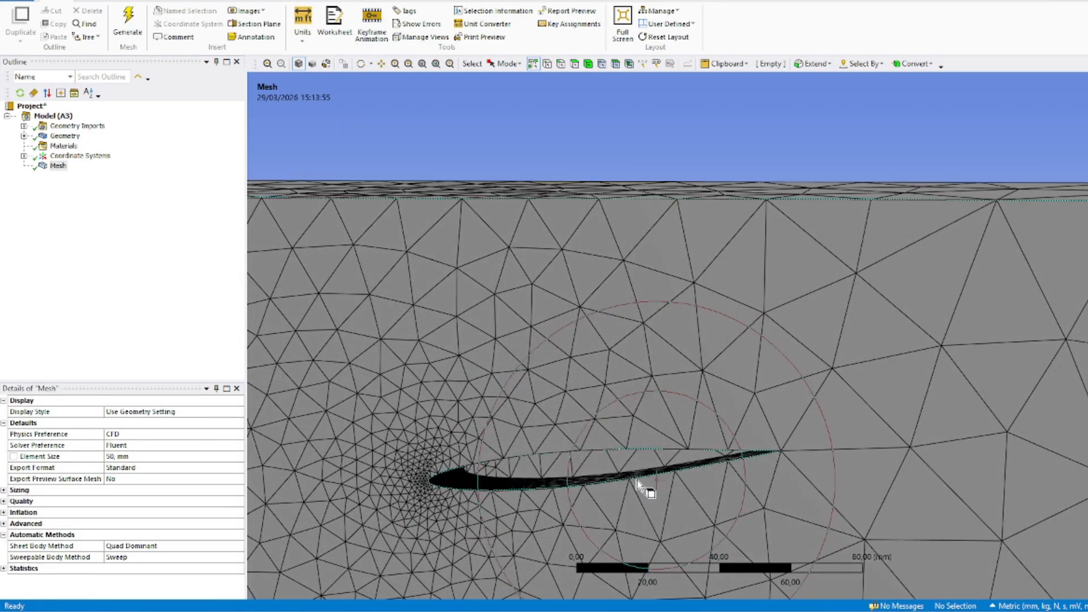
{"action": "middle_click_drag", "start_coordinate": [574, 481], "coordinate": [598, 467]}
{"action": "left_click", "coordinate": [563, 466]}
{"action": "middle_click_drag", "start_coordinate": [563, 467], "coordinate": [522, 426]}
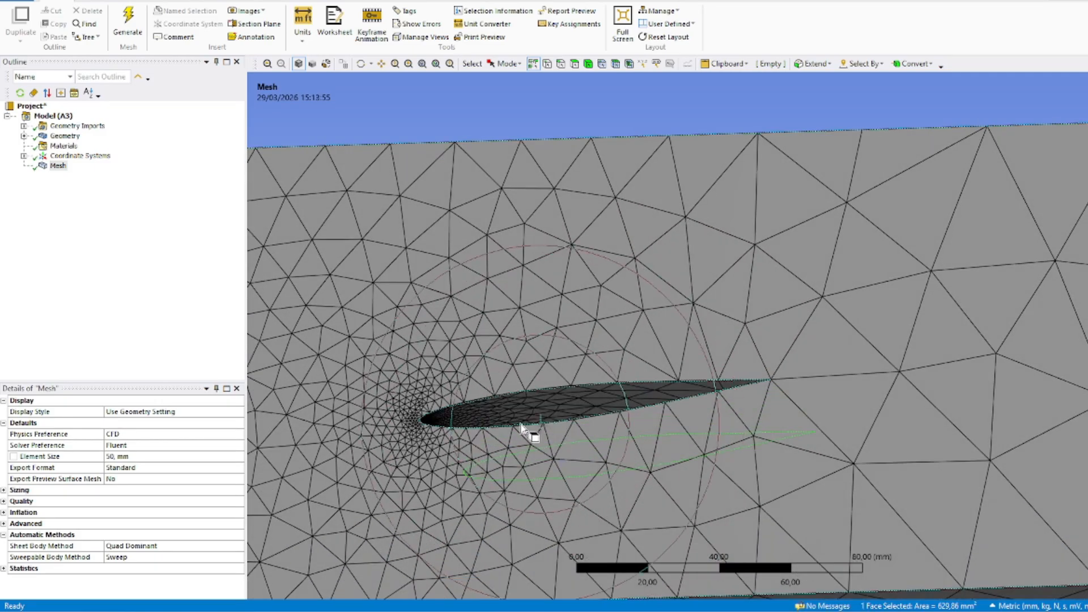
Select the two wing surface faces inside the enclosure and start inserting a local mesh control on them.
{"action": "left_click", "coordinate": [575, 64]}
{"action": "middle_click_drag", "start_coordinate": [587, 381], "coordinate": [698, 392]}
{"action": "left_click", "coordinate": [569, 379]}
{"action": "left_click", "coordinate": [508, 388], "text": "ctrl"}
{"action": "scroll", "coordinate": [477, 343], "scroll_direction": "down", "scroll_amount": 5}
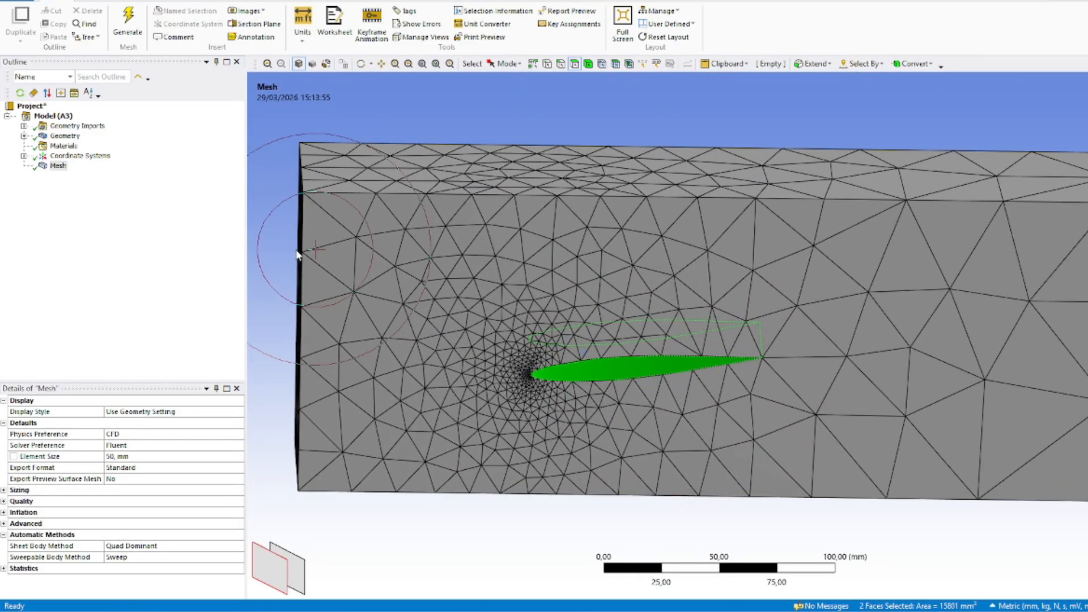
{"action": "right_click", "coordinate": [599, 376]}
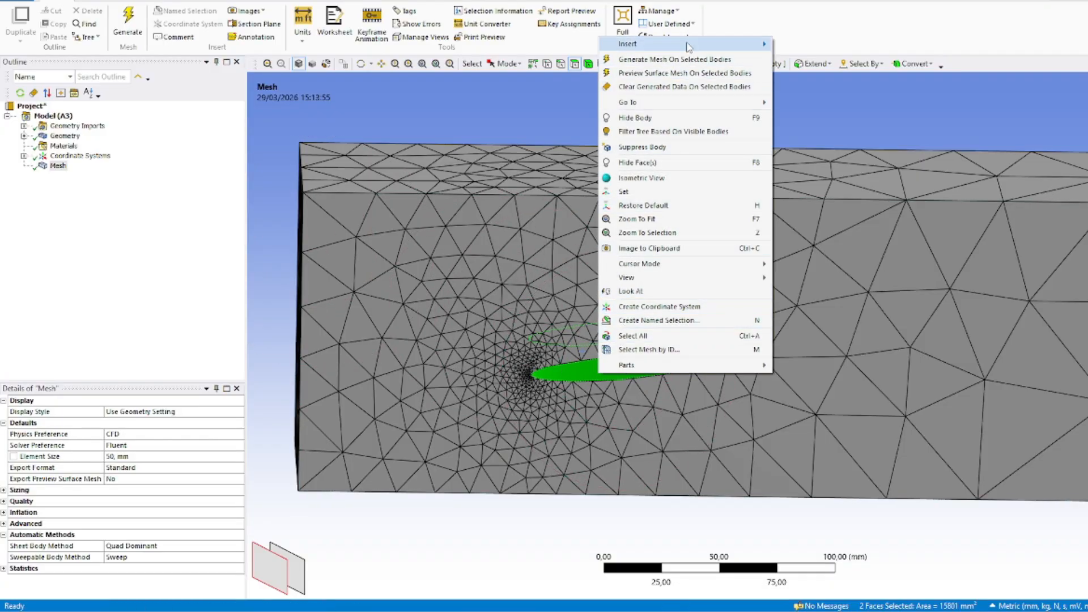
{"action": "mouse_move", "coordinate": [689, 46]}
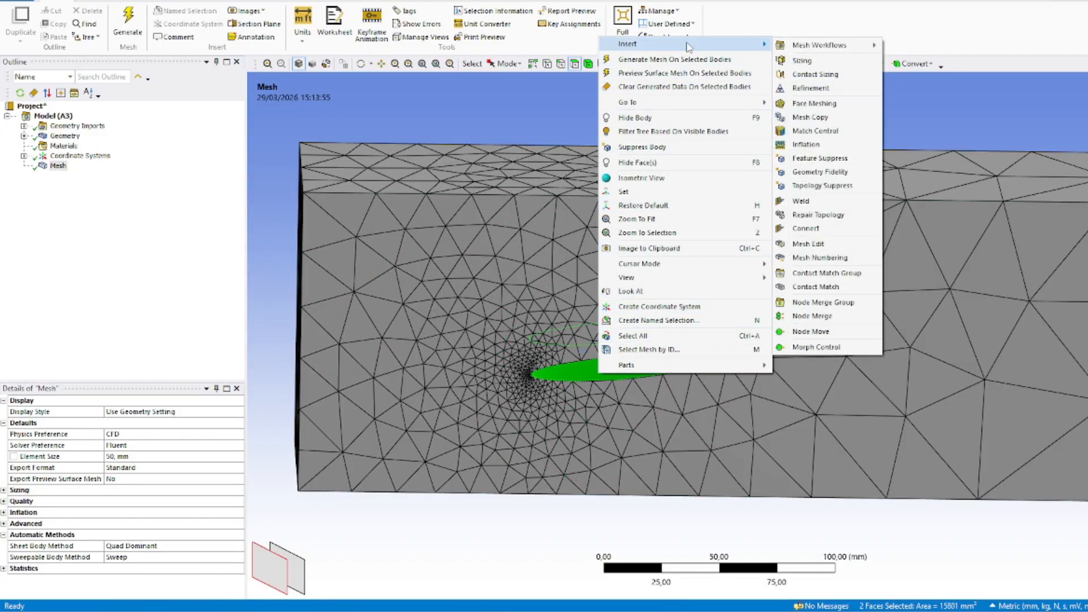
Add a face sizing to the two selected airfoil faces and regenerate the mesh.
{"action": "left_click", "coordinate": [810, 61]}
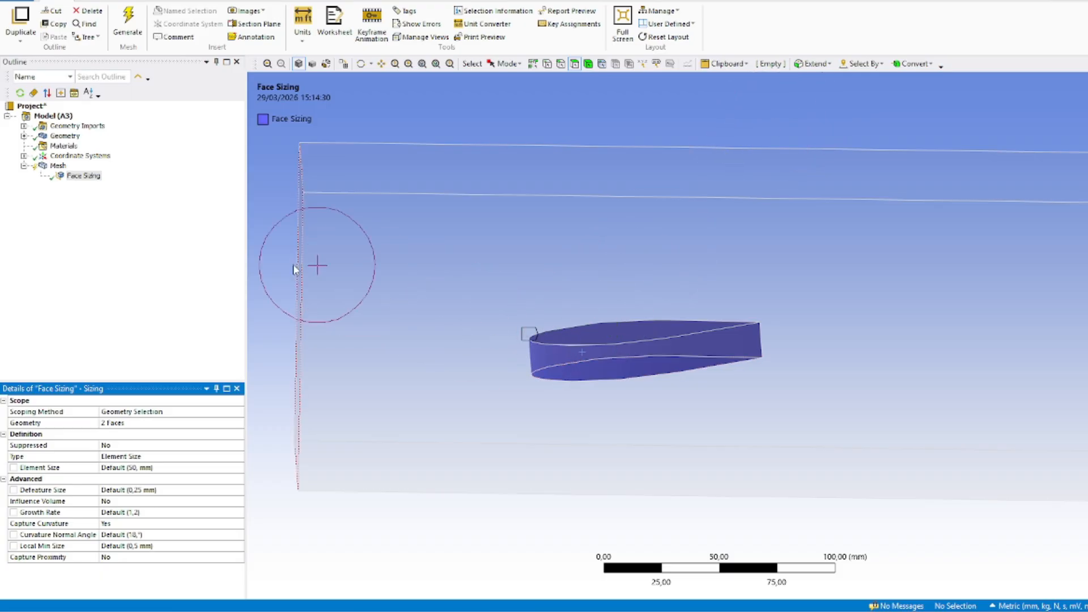
{"action": "middle_click_drag", "start_coordinate": [587, 414], "coordinate": [265, 295]}
{"action": "left_click", "coordinate": [84, 176]}
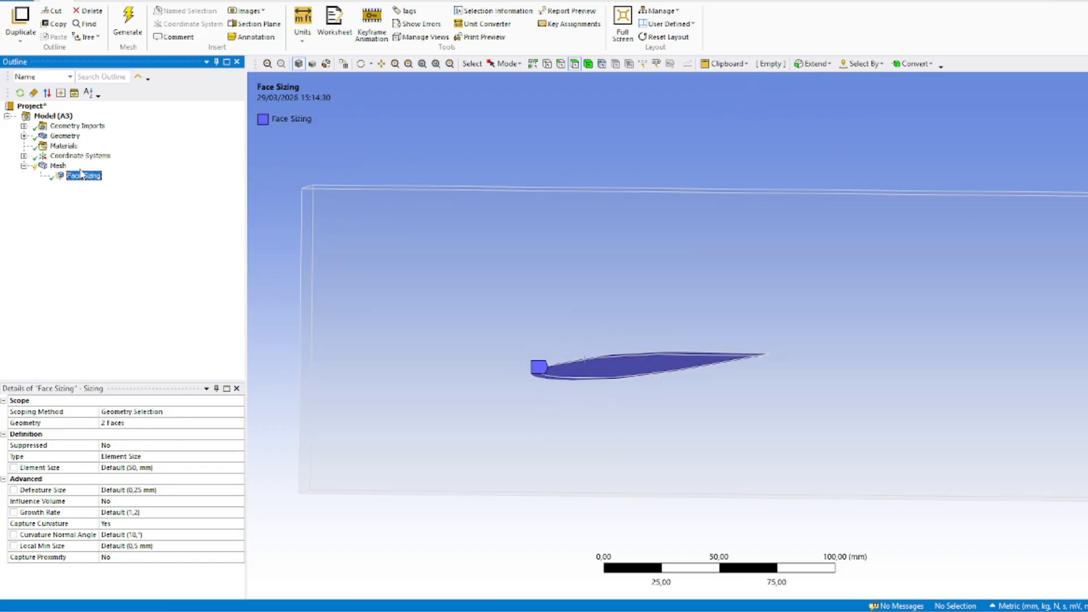
{"action": "right_click", "coordinate": [57, 165]}
{"action": "left_click", "coordinate": [146, 203]}
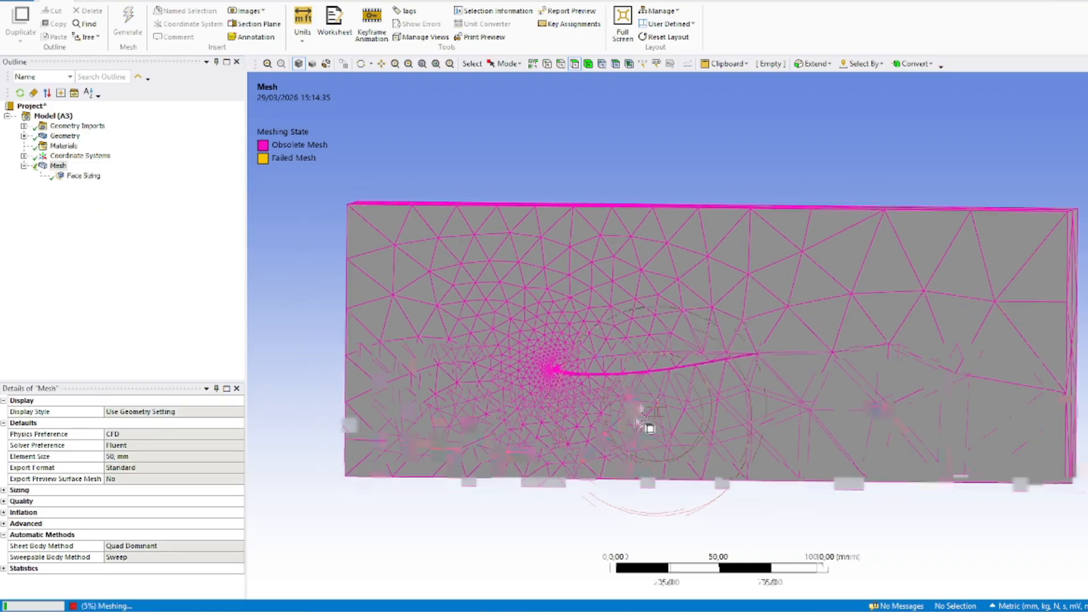
Examine the regenerated mesh around the airfoil and across the domain's outer faces from several angles.
{"action": "scroll", "coordinate": [638, 409], "scroll_direction": "up", "scroll_amount": 5}
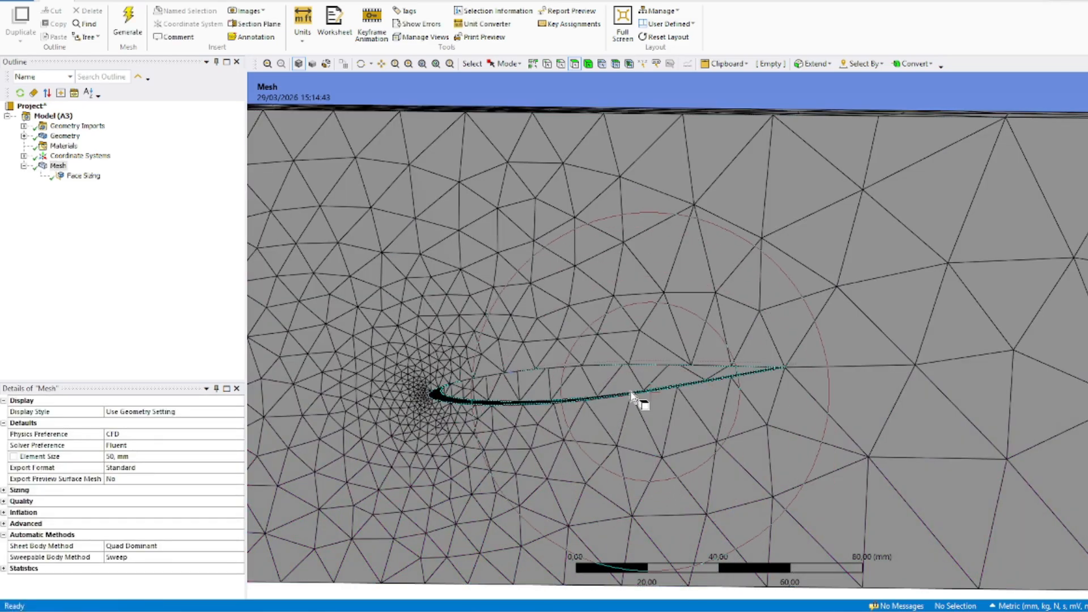
{"action": "middle_click_drag", "start_coordinate": [639, 401], "coordinate": [620, 388]}
{"action": "scroll", "coordinate": [479, 472], "scroll_direction": "down", "scroll_amount": 2}
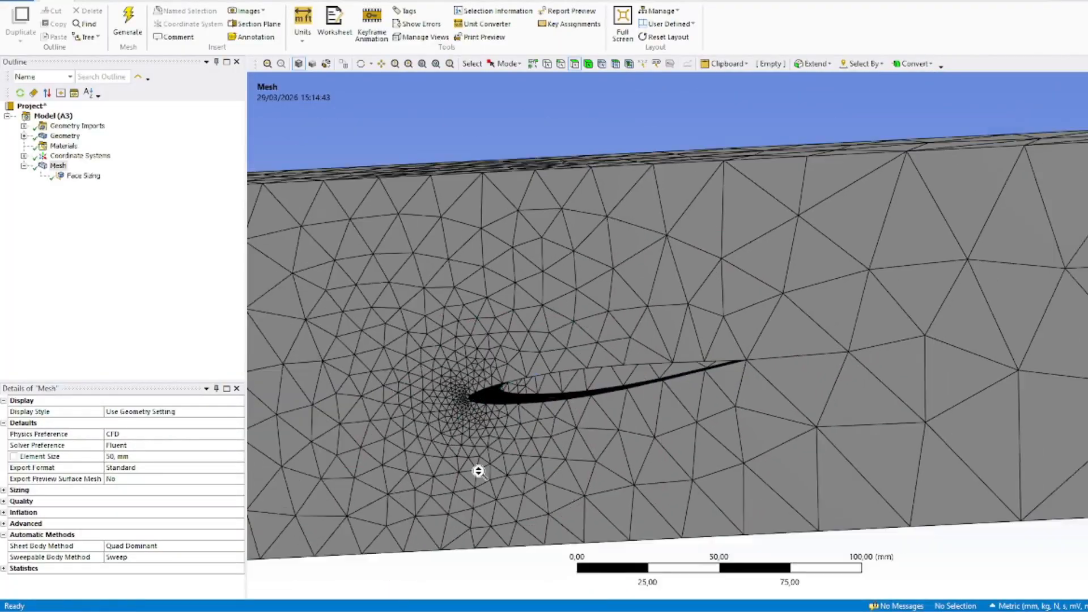
{"action": "middle_click_drag", "start_coordinate": [479, 471], "coordinate": [669, 462]}
{"action": "middle_click_drag", "start_coordinate": [757, 402], "coordinate": [696, 413]}
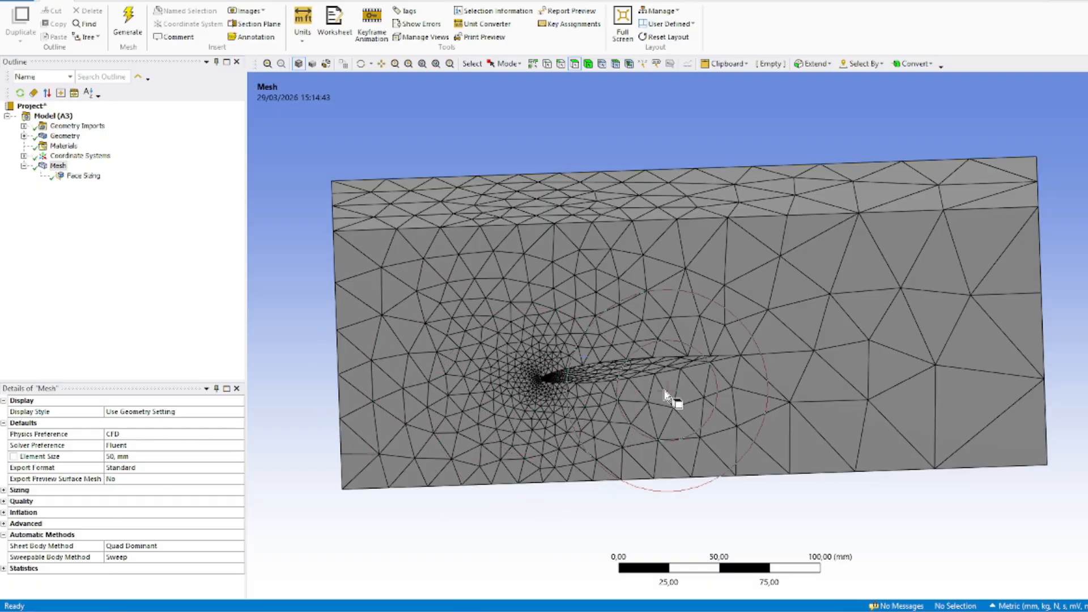
{"action": "middle_click_drag", "start_coordinate": [658, 401], "coordinate": [535, 402]}
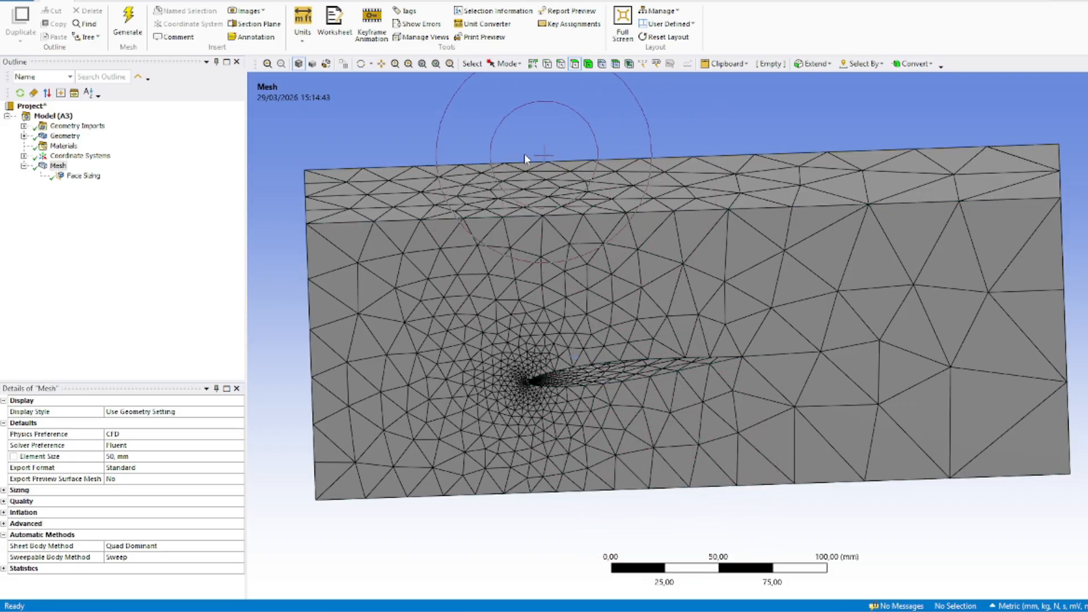
{"action": "middle_click_drag", "start_coordinate": [593, 381], "coordinate": [516, 317]}
{"action": "middle_click_drag", "start_coordinate": [423, 383], "coordinate": [504, 415]}
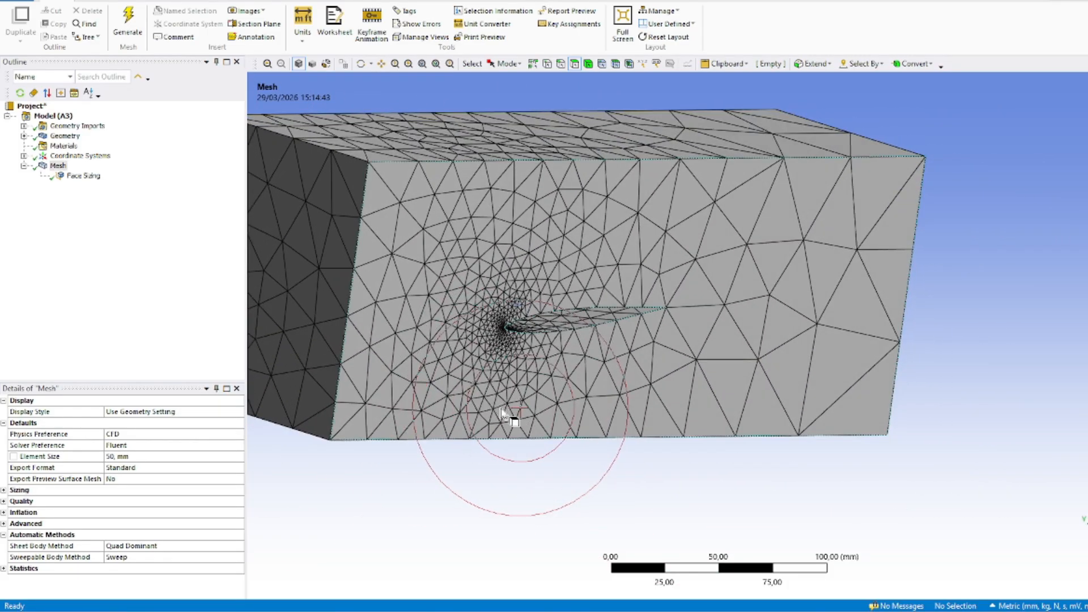
{"action": "middle_click_drag", "start_coordinate": [487, 468], "coordinate": [542, 515]}
{"action": "middle_click_drag", "start_coordinate": [758, 402], "coordinate": [785, 446]}
{"action": "middle_click_drag", "start_coordinate": [561, 453], "coordinate": [767, 397]}
{"action": "middle_click_drag", "start_coordinate": [958, 442], "coordinate": [729, 440]}
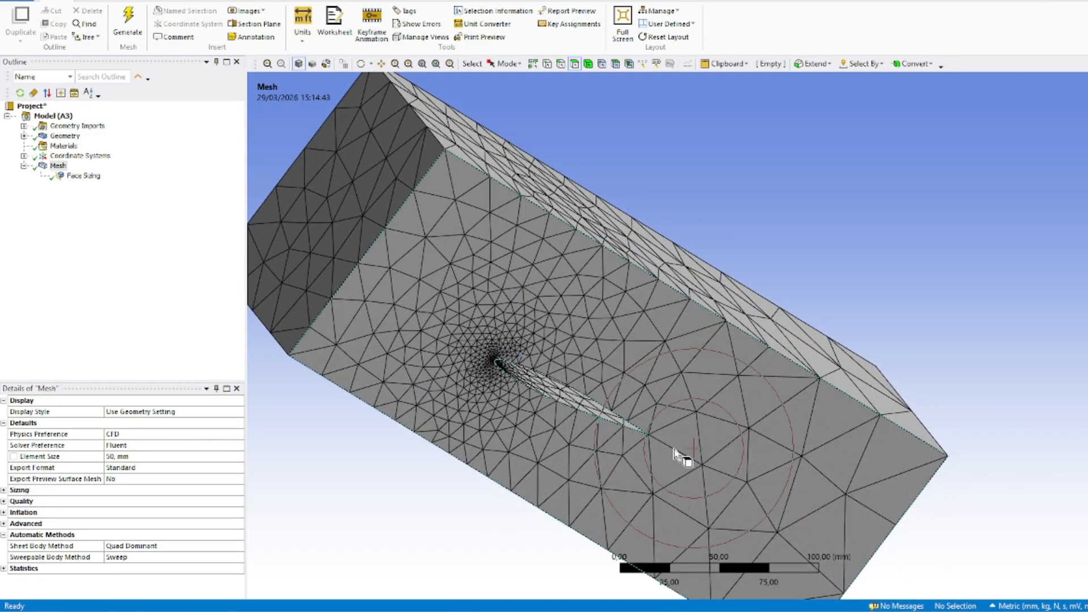
Create a named selection called Symmetry from the long domain side face that the airfoil cuts through.
{"action": "middle_click_drag", "start_coordinate": [520, 306], "coordinate": [573, 346]}
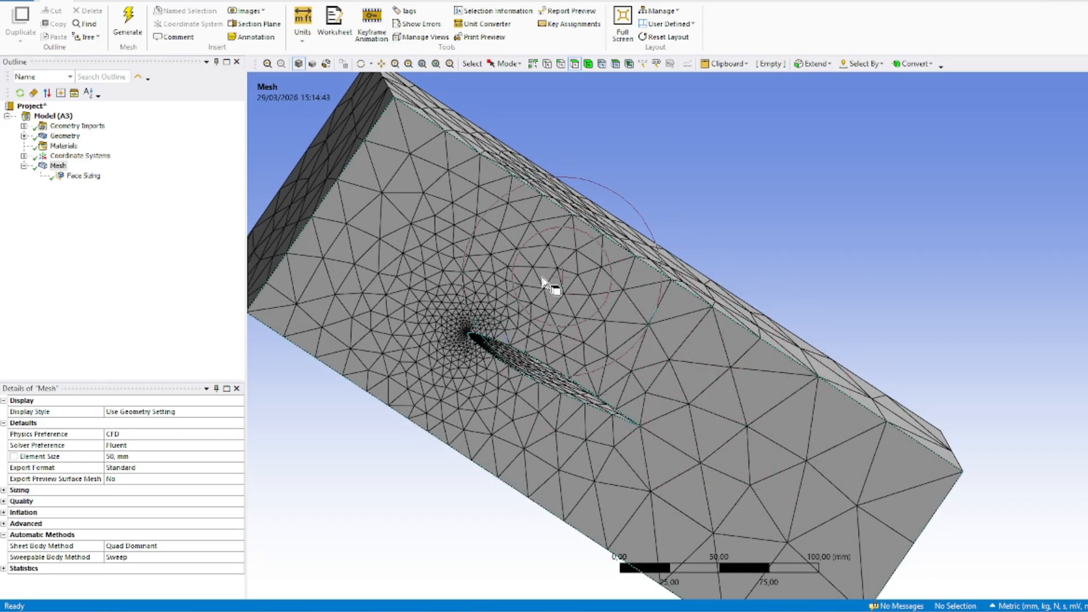
{"action": "left_click", "coordinate": [634, 359]}
{"action": "right_click", "coordinate": [657, 347]}
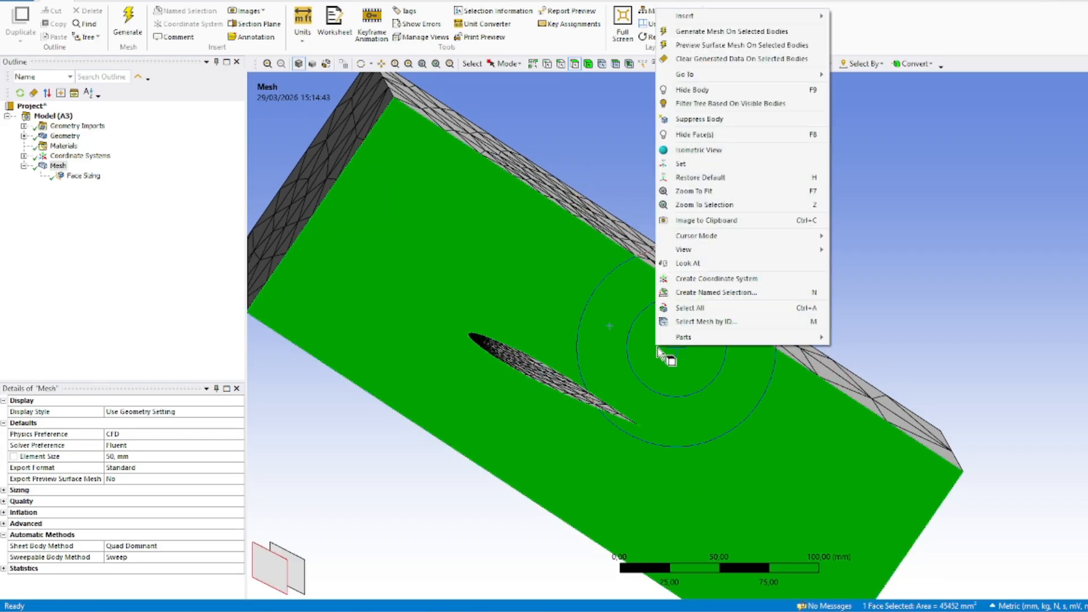
{"action": "left_click", "coordinate": [769, 293]}
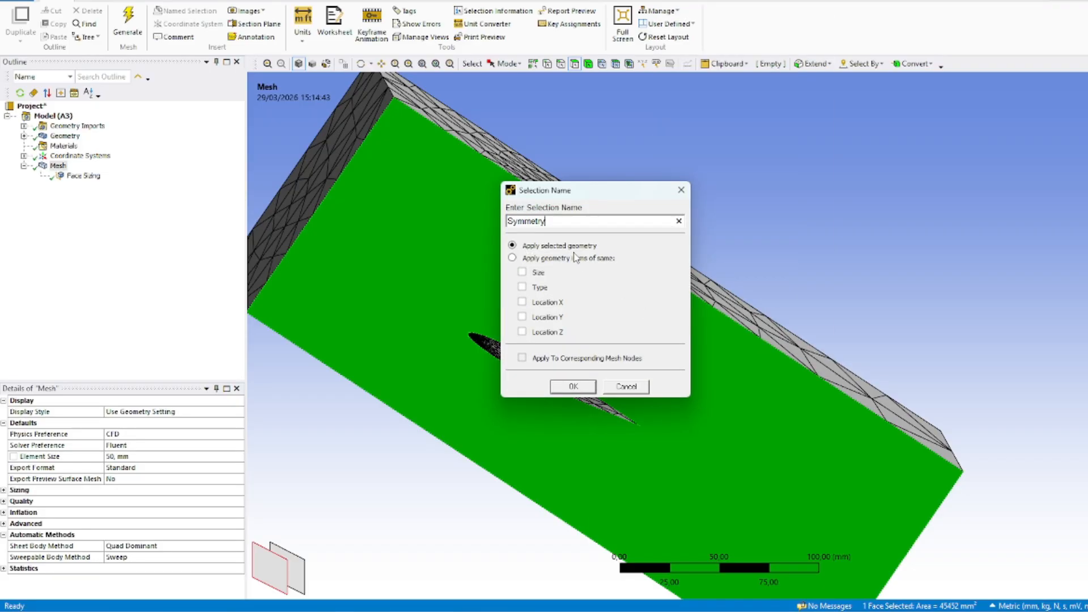
{"action": "type", "text": "Symmetry"}
{"action": "key", "text": "Return"}
Create a named selection called Inlet from the domain end face ahead of the airfoil's leading edge.
{"action": "middle_click_drag", "start_coordinate": [634, 275], "coordinate": [712, 331]}
{"action": "left_click", "coordinate": [383, 213]}
{"action": "middle_click_drag", "start_coordinate": [582, 316], "coordinate": [744, 389]}
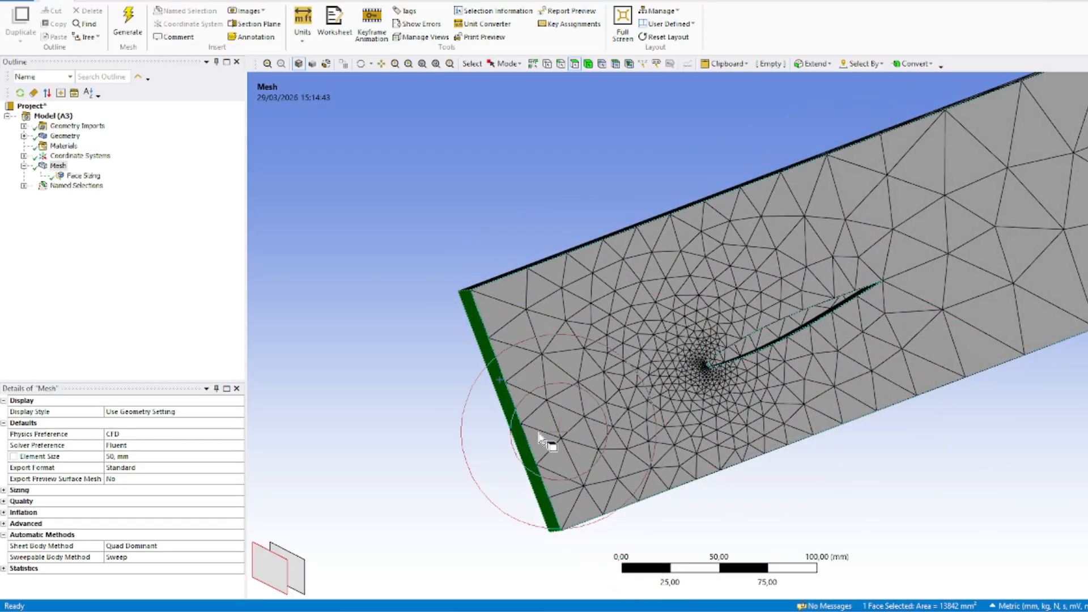
{"action": "middle_click_drag", "start_coordinate": [578, 434], "coordinate": [621, 448]}
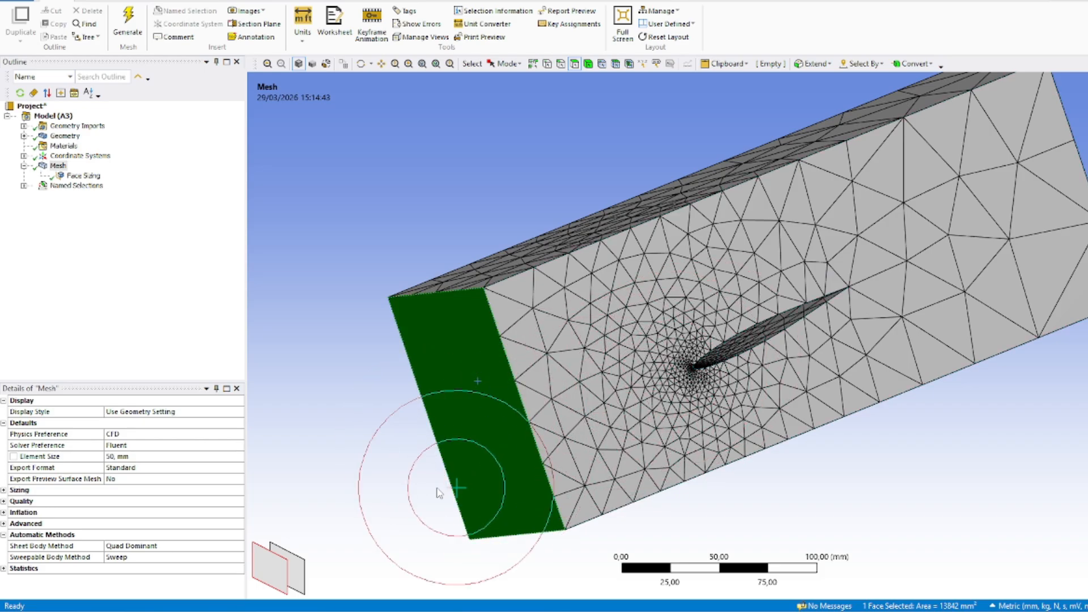
{"action": "middle_click_drag", "start_coordinate": [760, 322], "coordinate": [735, 327]}
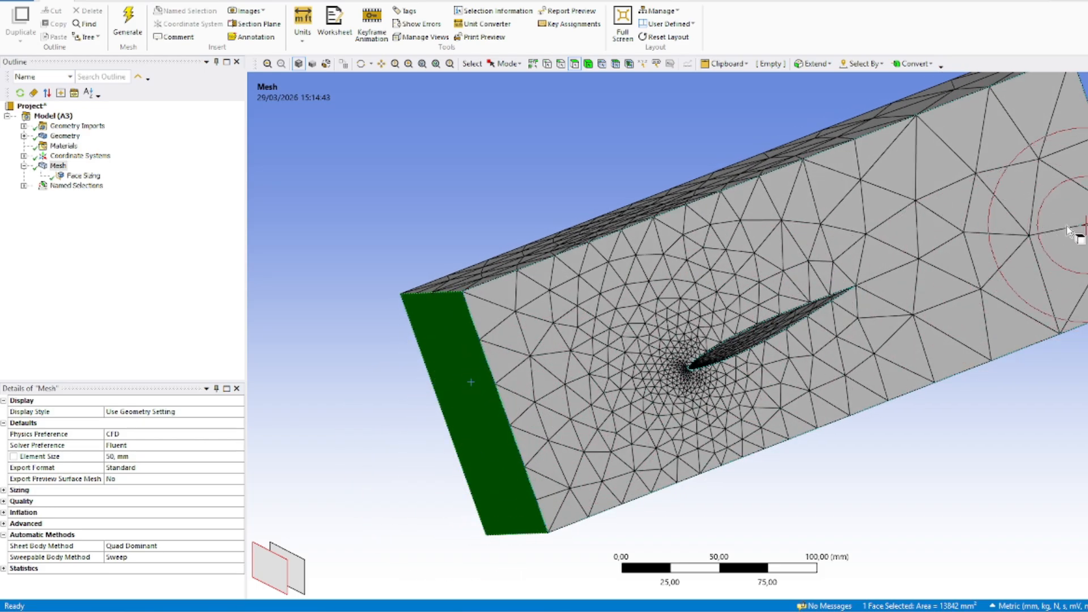
{"action": "middle_click_drag", "start_coordinate": [541, 431], "coordinate": [534, 437]}
{"action": "right_click", "coordinate": [522, 417]}
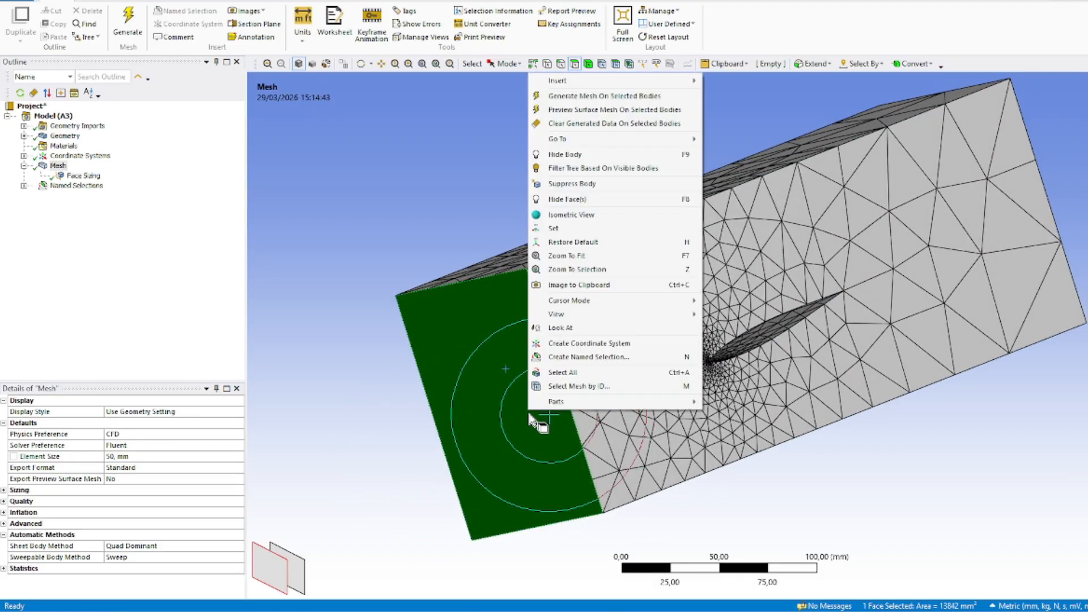
{"action": "left_click", "coordinate": [493, 408]}
{"action": "right_click", "coordinate": [488, 413]}
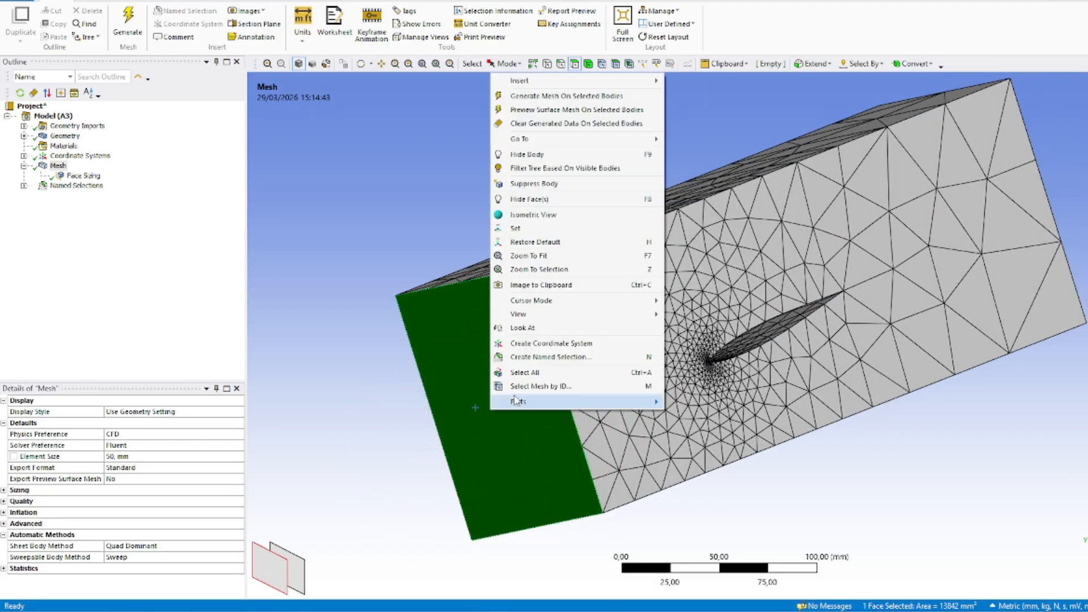
{"action": "left_click", "coordinate": [536, 357]}
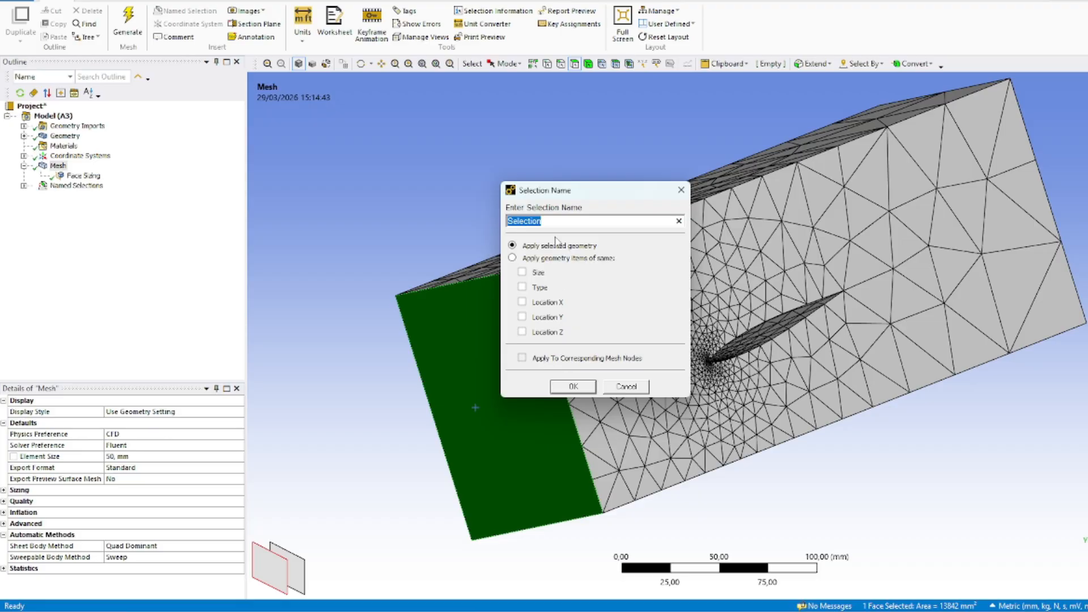
{"action": "type", "text": "Inlet"}
{"action": "key", "text": "Return"}
Create a named selection called Outlet from the domain end face behind the airfoil's trailing edge.
{"action": "middle_click_drag", "start_coordinate": [807, 393], "coordinate": [727, 454]}
{"action": "middle_click_drag", "start_coordinate": [1054, 294], "coordinate": [971, 339]}
{"action": "middle_click_drag", "start_coordinate": [1060, 278], "coordinate": [930, 323]}
{"action": "middle_click_drag", "start_coordinate": [838, 311], "coordinate": [800, 362]}
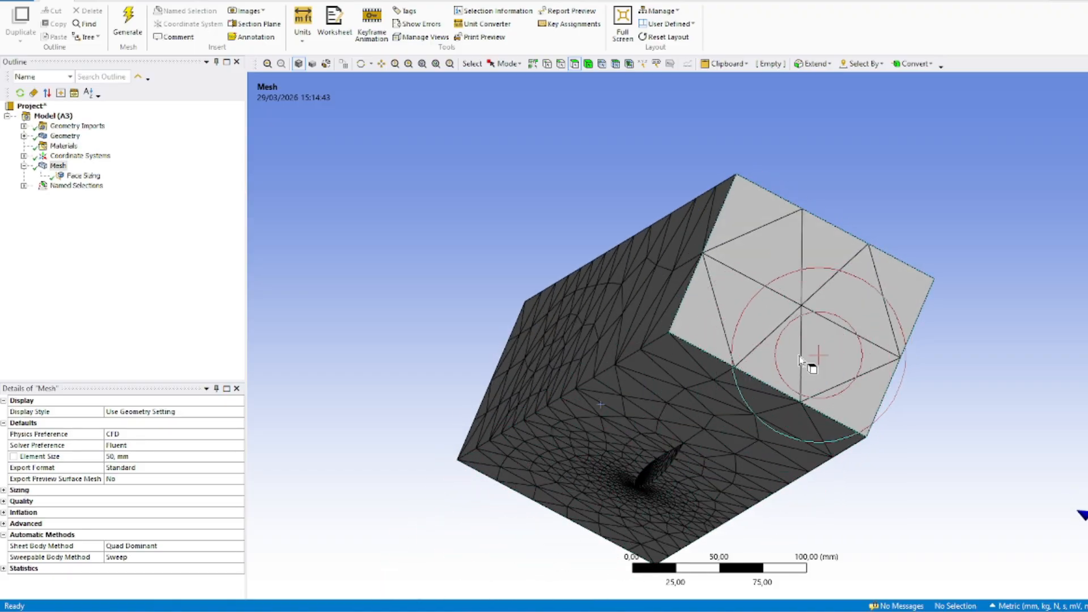
{"action": "left_click", "coordinate": [834, 345]}
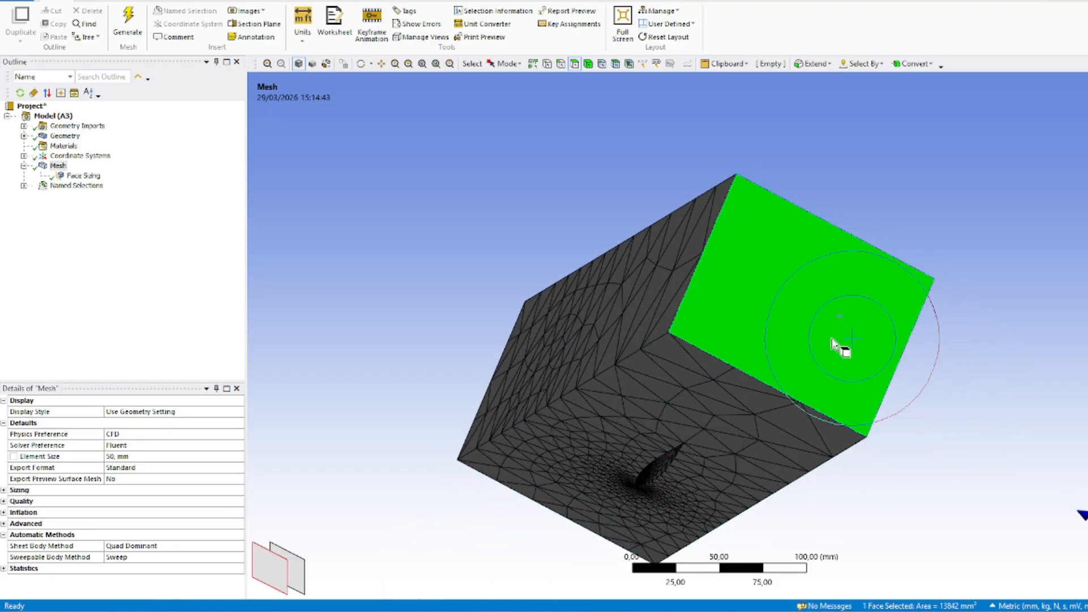
{"action": "right_click", "coordinate": [796, 306]}
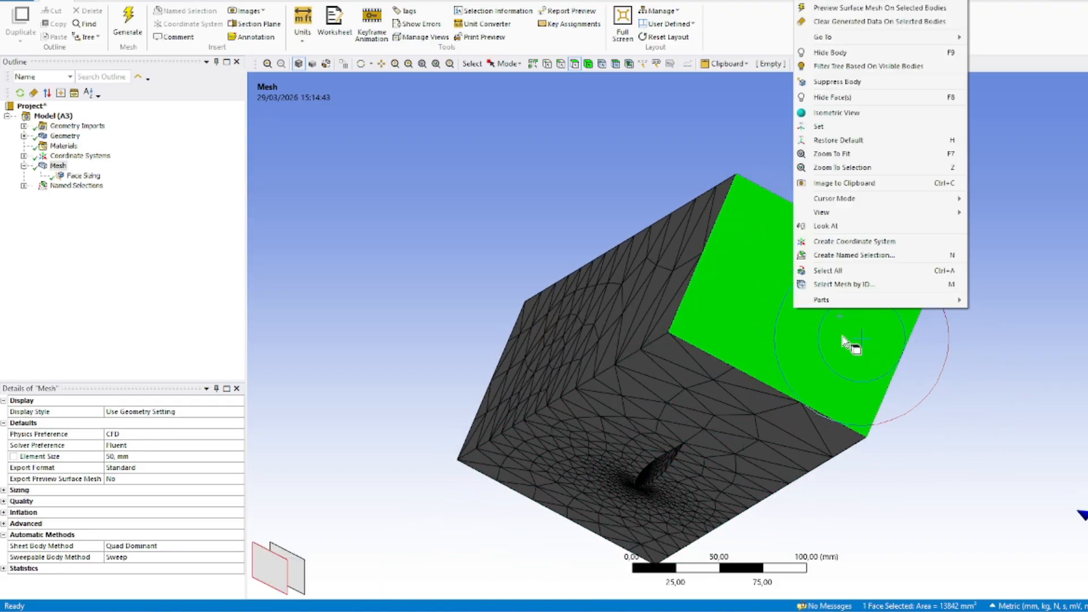
{"action": "left_click", "coordinate": [852, 255]}
{"action": "key", "text": "BackSpace"}
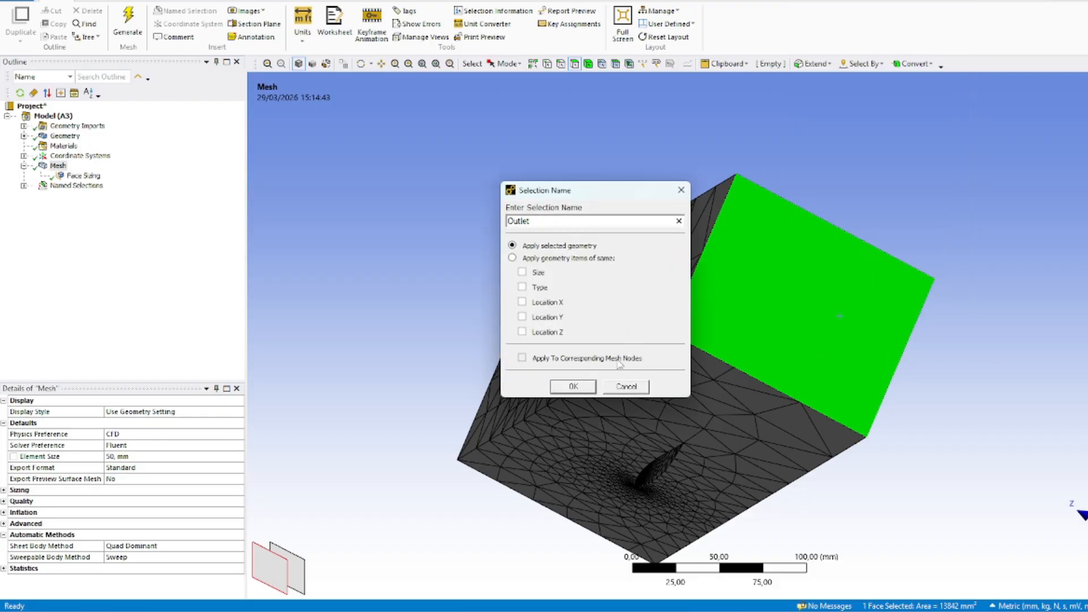
{"action": "left_click", "coordinate": [573, 386]}
Create a named selection called Wall from the three remaining long outer faces of the domain.
{"action": "middle_click_drag", "start_coordinate": [773, 535], "coordinate": [666, 369]}
{"action": "left_click", "coordinate": [782, 399]}
{"action": "left_click", "coordinate": [665, 369], "text": "ctrl"}
{"action": "middle_click_drag", "start_coordinate": [756, 332], "coordinate": [924, 308]}
{"action": "middle_click_drag", "start_coordinate": [853, 337], "coordinate": [900, 321]}
{"action": "left_click", "coordinate": [703, 390], "text": "ctrl"}
{"action": "middle_click_drag", "start_coordinate": [821, 312], "coordinate": [972, 405]}
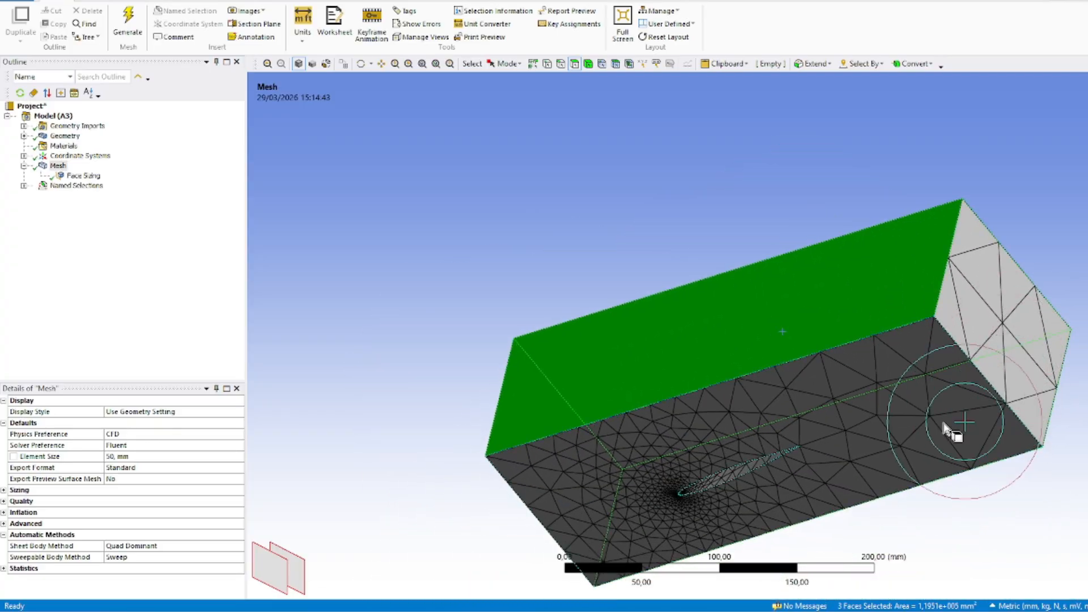
{"action": "scroll", "coordinate": [972, 406], "scroll_direction": "up", "scroll_amount": 1}
{"action": "right_click", "coordinate": [715, 324]}
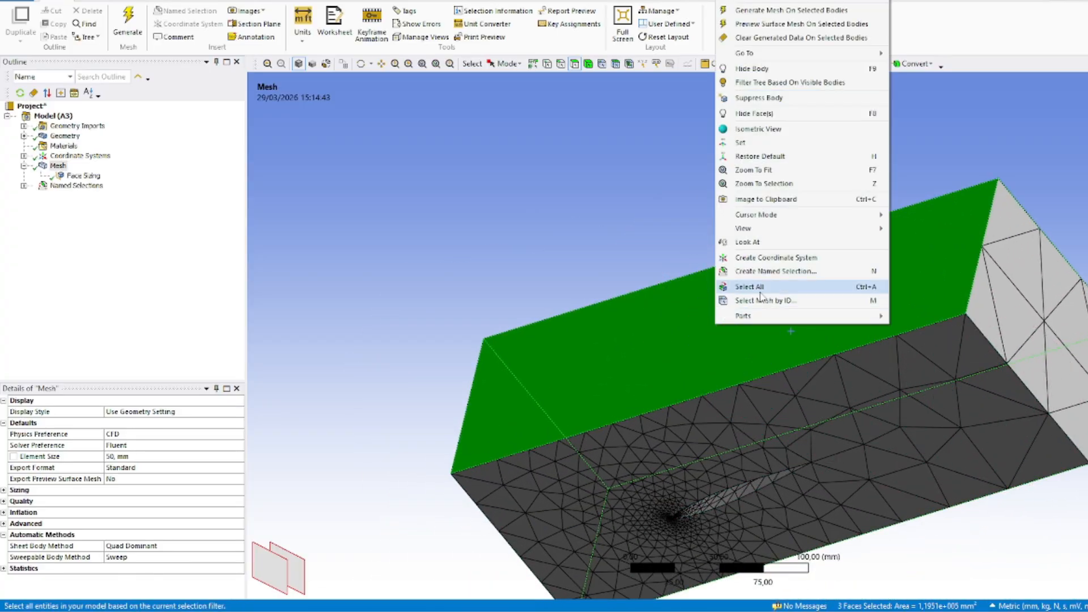
{"action": "left_click", "coordinate": [763, 272]}
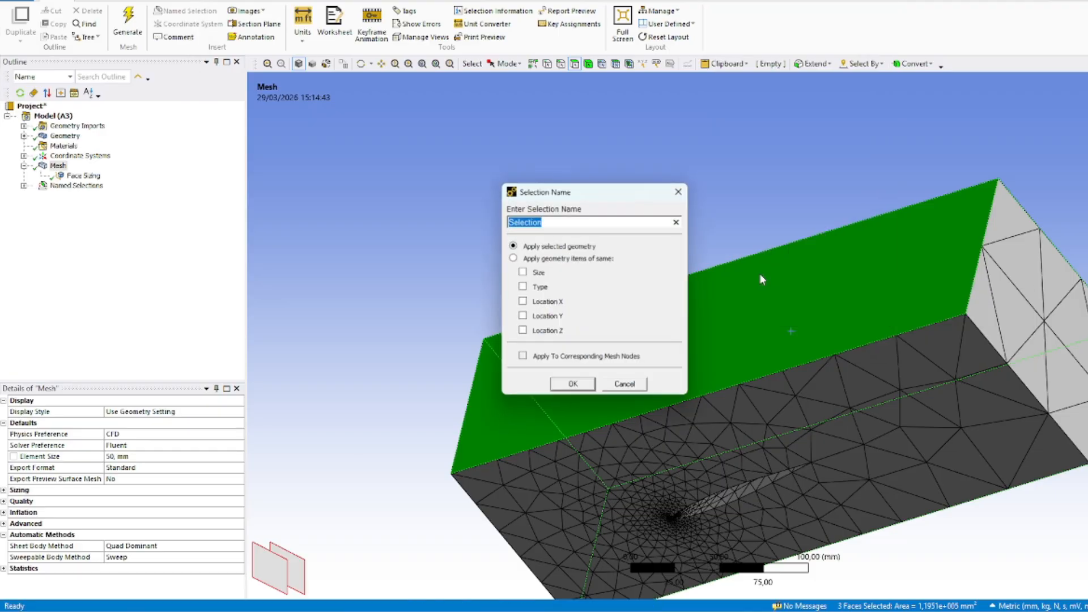
{"action": "type", "text": "Wall"}
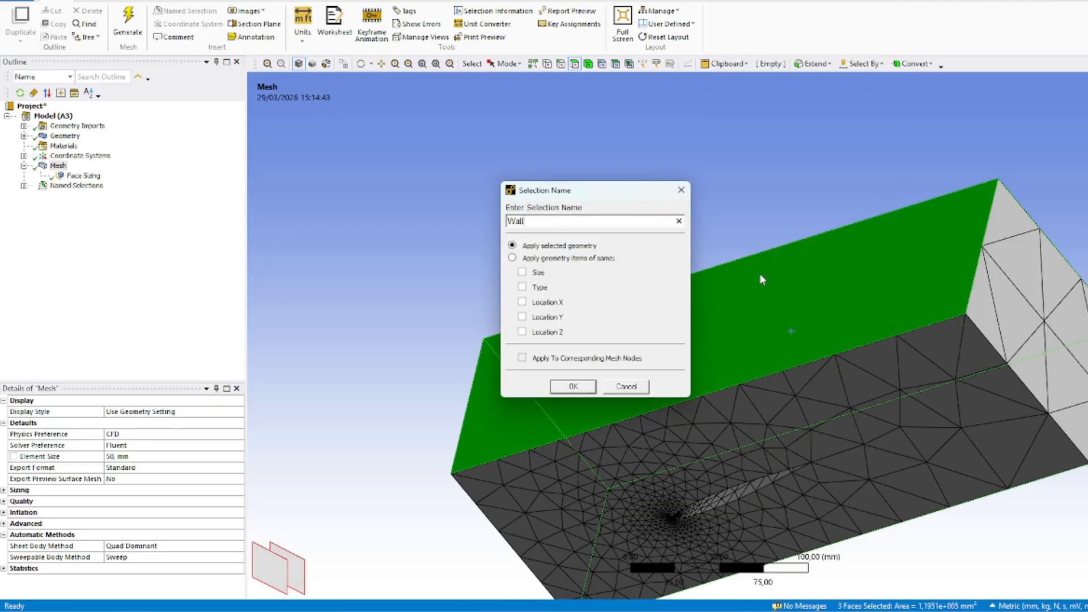
{"action": "key", "text": "Return"}
Expand the list of named selections and display the mesh in wireframe.
{"action": "middle_click_drag", "start_coordinate": [692, 449], "coordinate": [889, 461]}
{"action": "middle_click_drag", "start_coordinate": [928, 513], "coordinate": [661, 372]}
{"action": "left_click", "coordinate": [24, 185]}
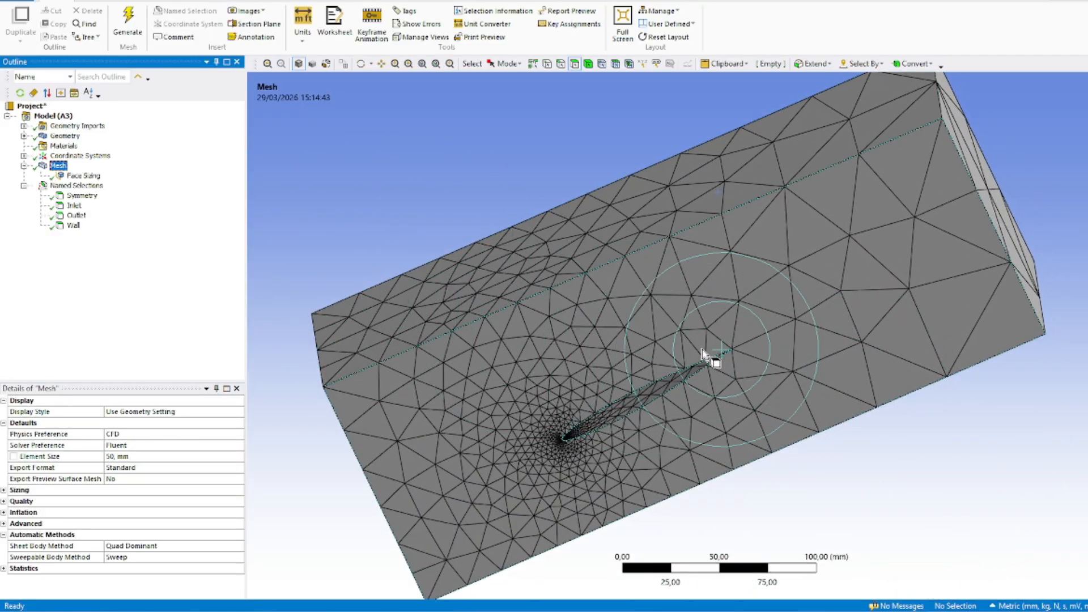
{"action": "left_click", "coordinate": [326, 63]}
{"action": "middle_click_drag", "start_coordinate": [684, 379], "coordinate": [461, 97]}
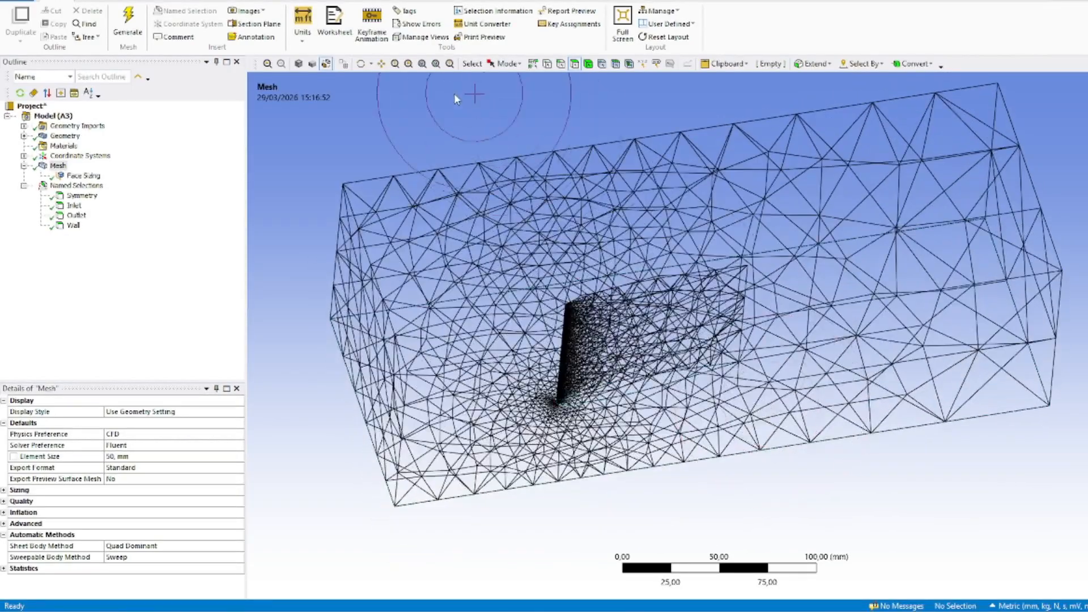
Check the solid body under Geometry and the Named Selections group, and return to the mesh.
{"action": "left_click", "coordinate": [23, 136]}
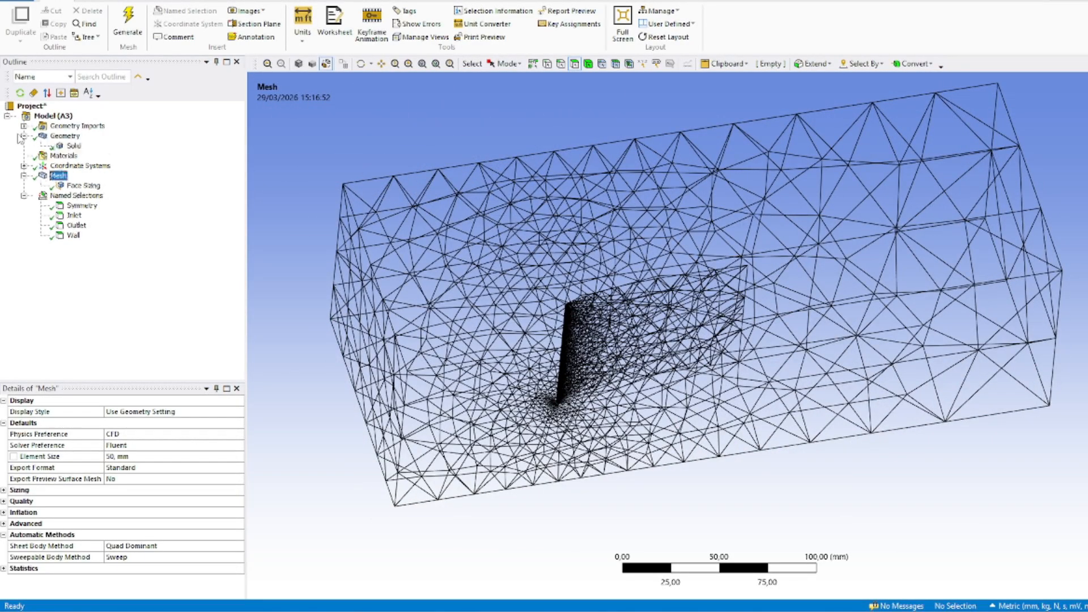
{"action": "left_click", "coordinate": [73, 146]}
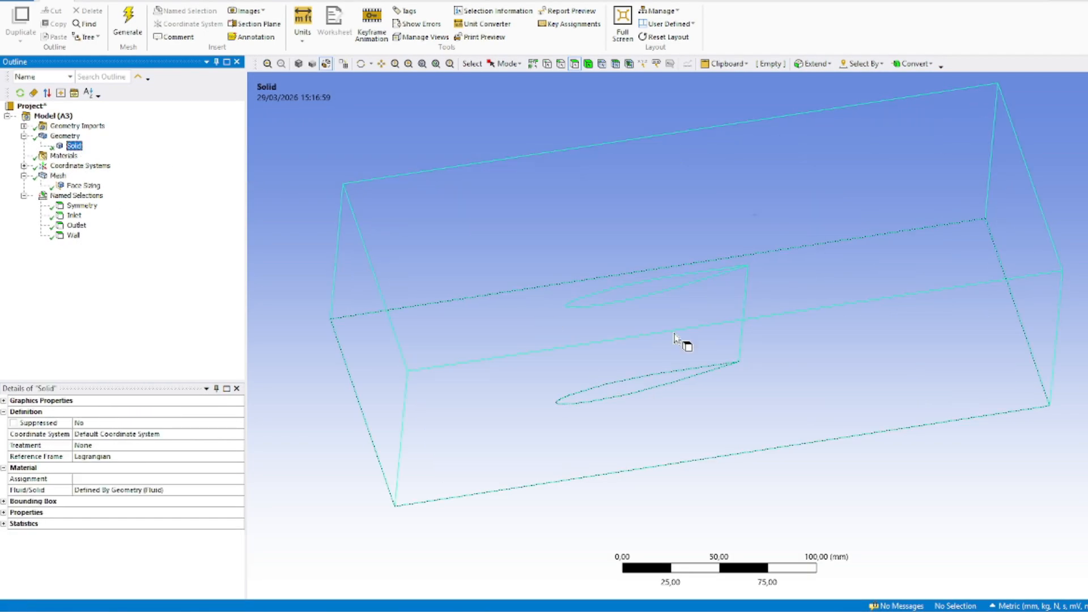
{"action": "left_click", "coordinate": [23, 196]}
{"action": "left_click", "coordinate": [26, 139]}
{"action": "left_click", "coordinate": [23, 136]}
{"action": "left_click", "coordinate": [76, 185]}
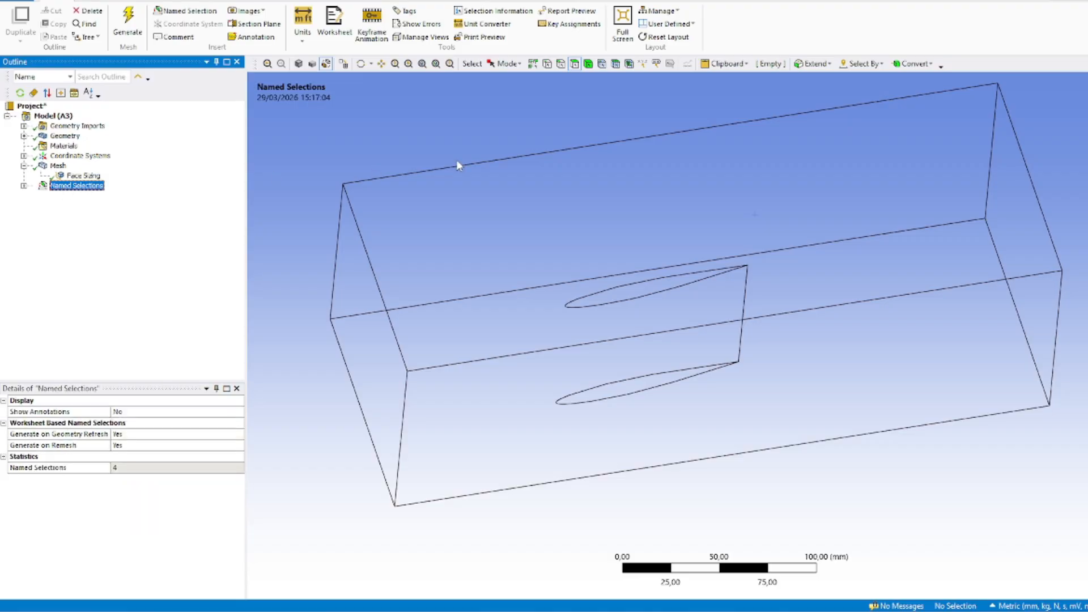
{"action": "left_click", "coordinate": [79, 176]}
{"action": "left_click", "coordinate": [55, 167]}
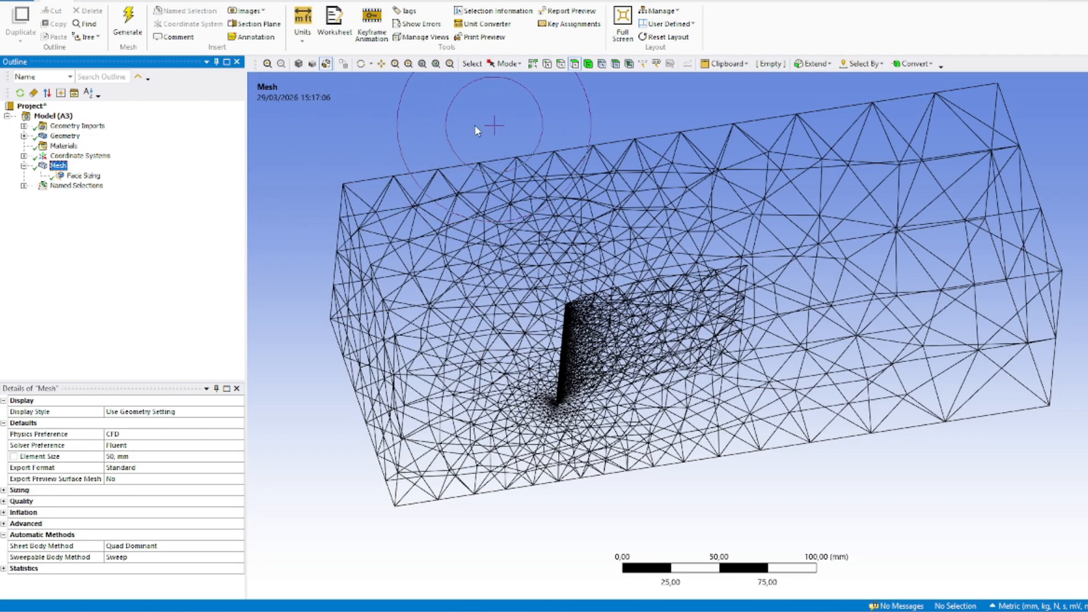
Switch the selection mode to Box Select for the wireframe mesh.
{"action": "left_click", "coordinate": [509, 65]}
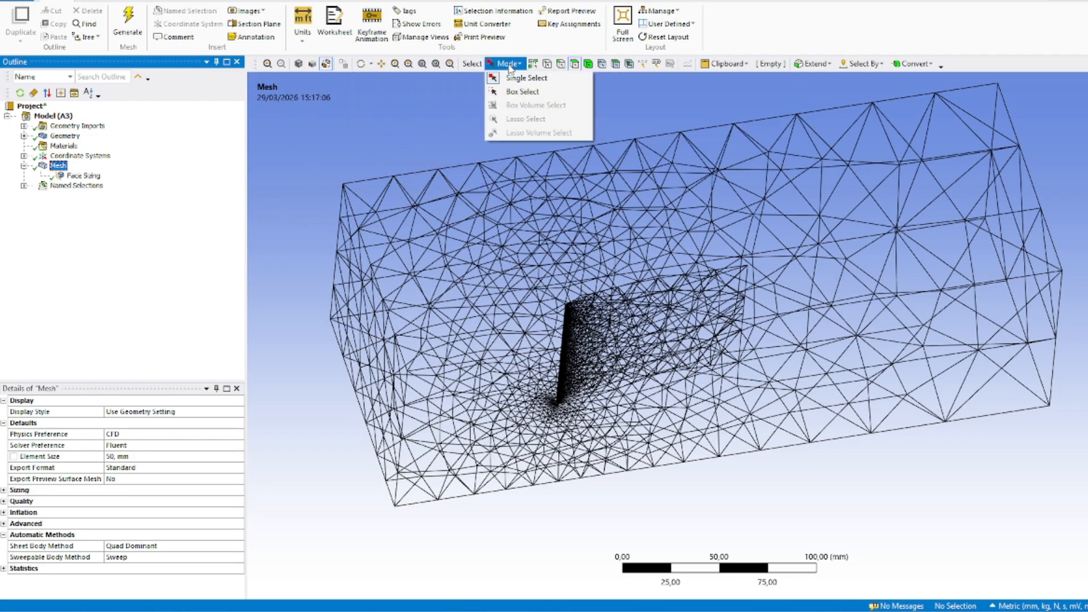
{"action": "left_click", "coordinate": [517, 92]}
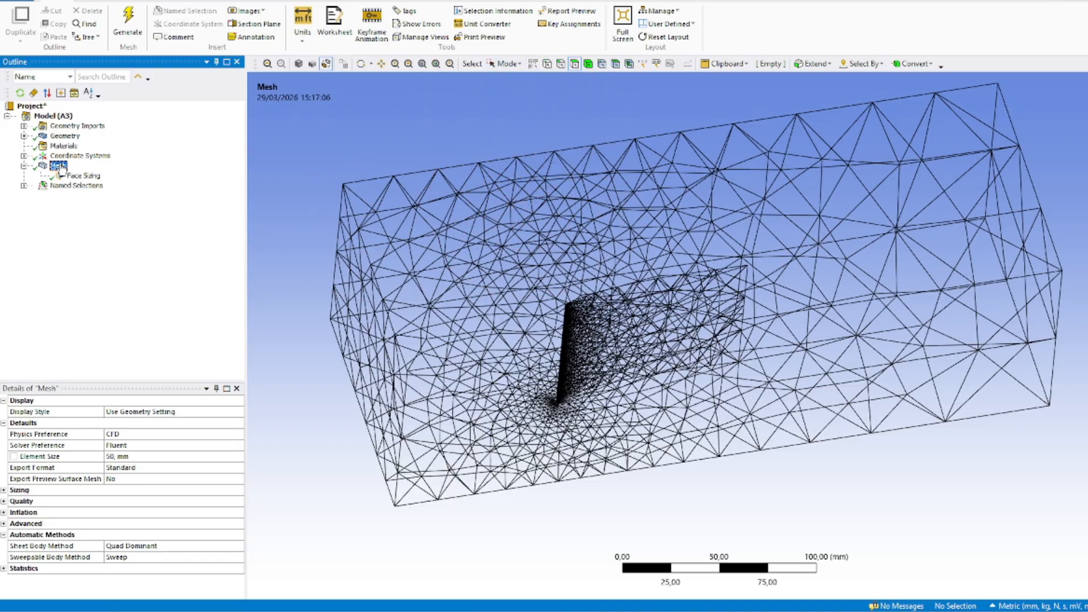
{"action": "middle_click_drag", "start_coordinate": [747, 340], "coordinate": [745, 301]}
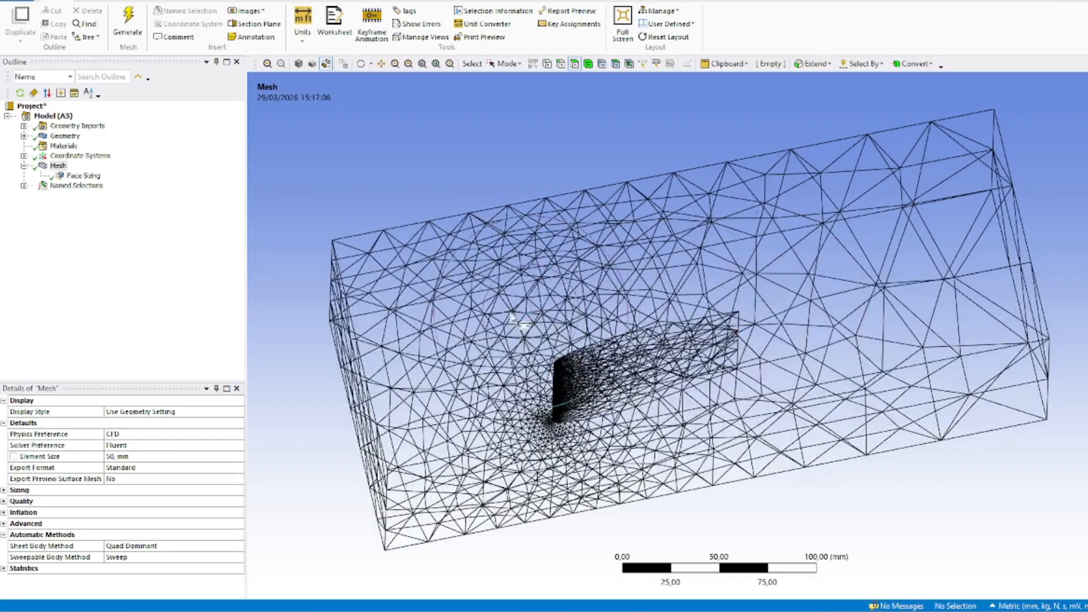
Create a named selection called Wing from the three airfoil faces inside the wireframe domain.
{"action": "left_click_drag", "start_coordinate": [447, 288], "coordinate": [963, 517]}
{"action": "middle_click_drag", "start_coordinate": [927, 458], "coordinate": [850, 458]}
{"action": "left_click_drag", "start_coordinate": [357, 188], "coordinate": [1057, 494]}
{"action": "middle_click_drag", "start_coordinate": [913, 444], "coordinate": [850, 434]}
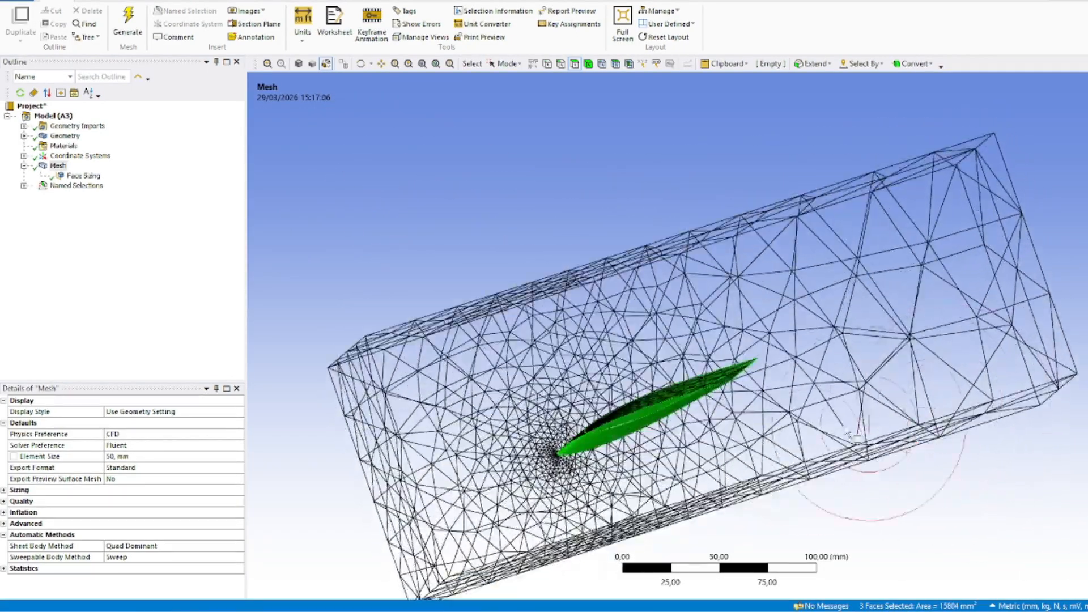
{"action": "right_click", "coordinate": [617, 431]}
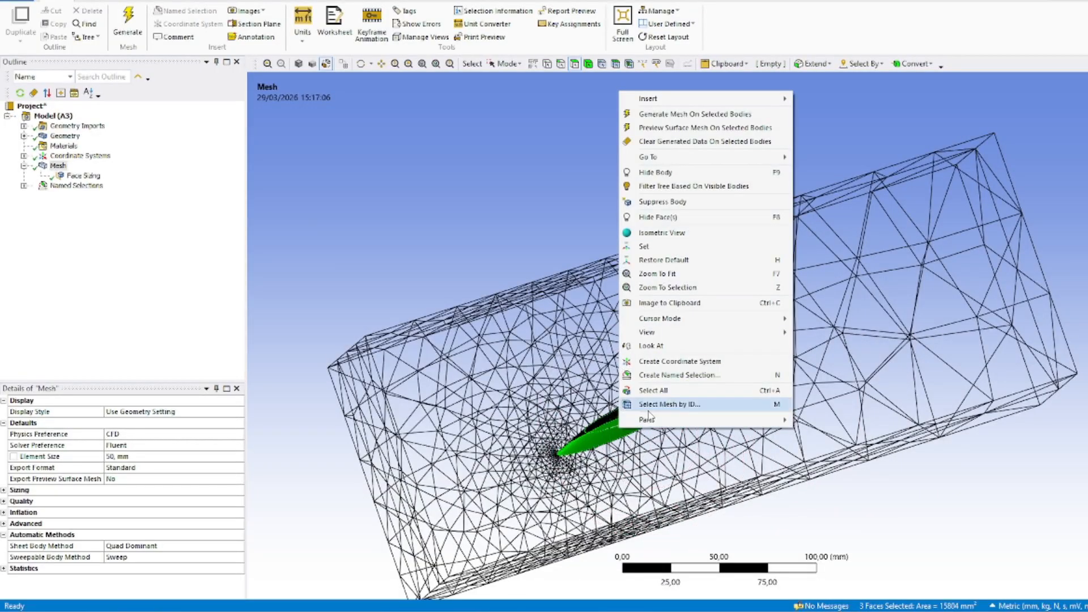
{"action": "left_click", "coordinate": [662, 375]}
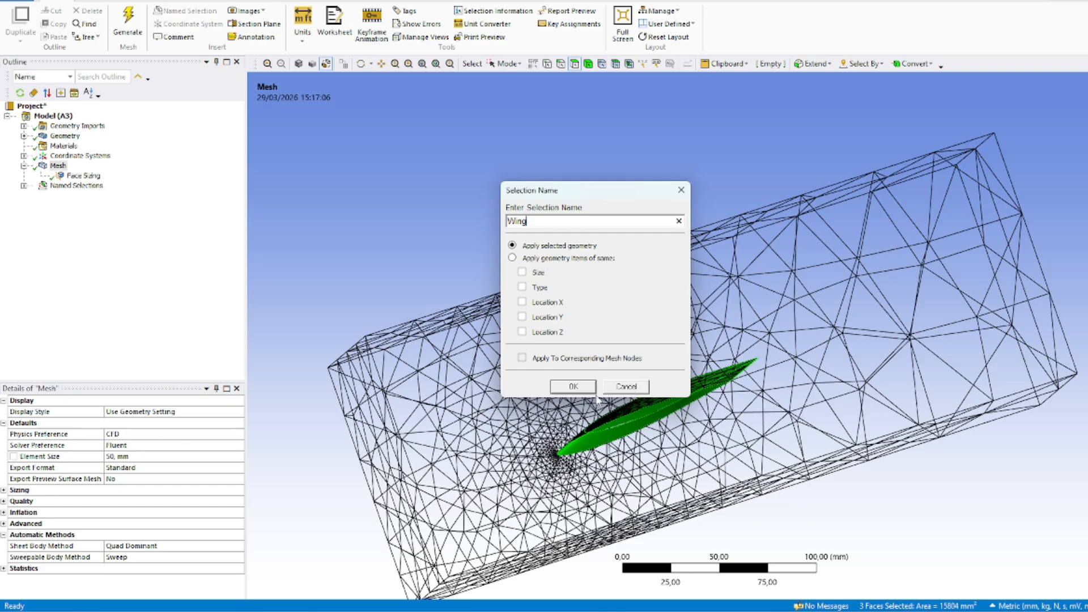
{"action": "left_click", "coordinate": [573, 387]}
Set the selection mode to Single Select and turn off the wireframe display of the mesh.
{"action": "middle_click_drag", "start_coordinate": [929, 437], "coordinate": [940, 413]}
{"action": "mouse_move", "coordinate": [918, 485]}
{"action": "middle_mouse_down"}
{"action": "mouse_move", "coordinate": [907, 391]}
{"action": "mouse_move", "coordinate": [891, 380]}
{"action": "mouse_move", "coordinate": [805, 397]}
{"action": "mouse_move", "coordinate": [727, 374]}
{"action": "mouse_move", "coordinate": [714, 352]}
{"action": "middle_mouse_up"}
{"action": "left_click", "coordinate": [508, 63]}
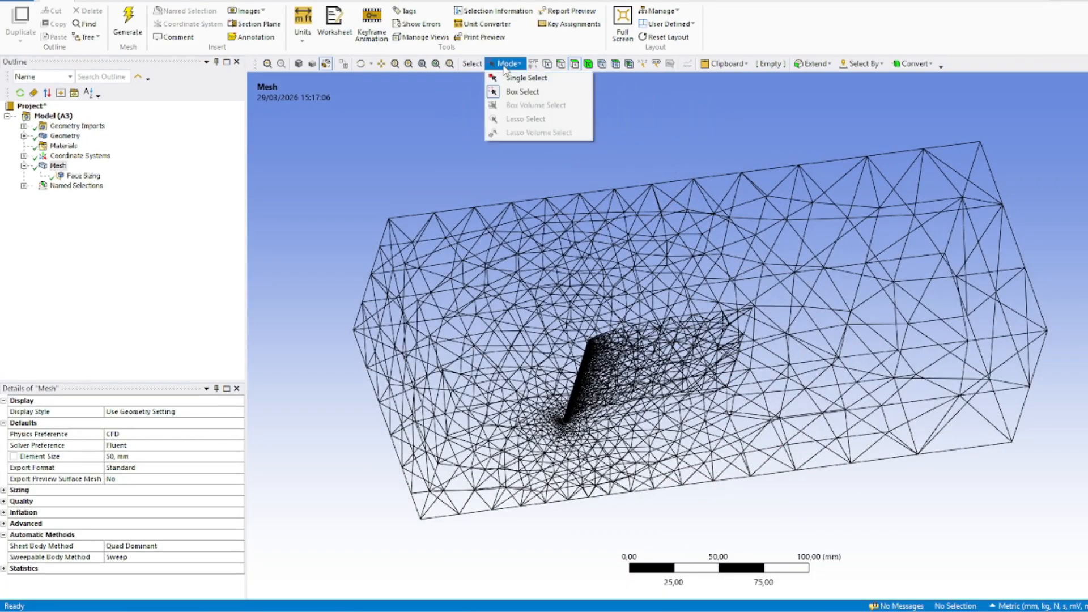
{"action": "left_click", "coordinate": [508, 78]}
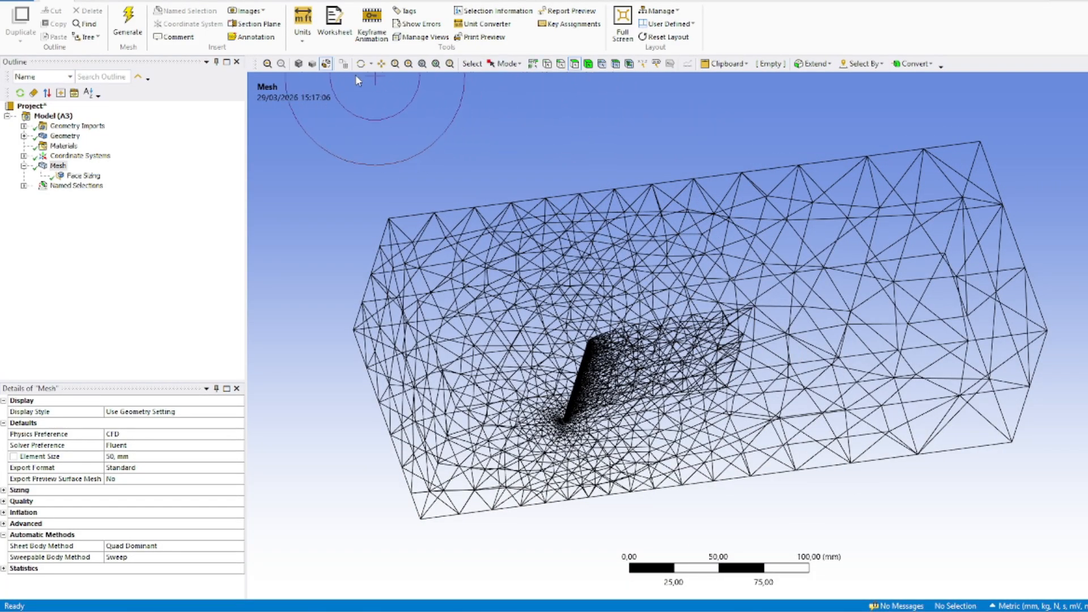
{"action": "left_click", "coordinate": [326, 64]}
{"action": "middle_click_drag", "start_coordinate": [875, 439], "coordinate": [734, 468]}
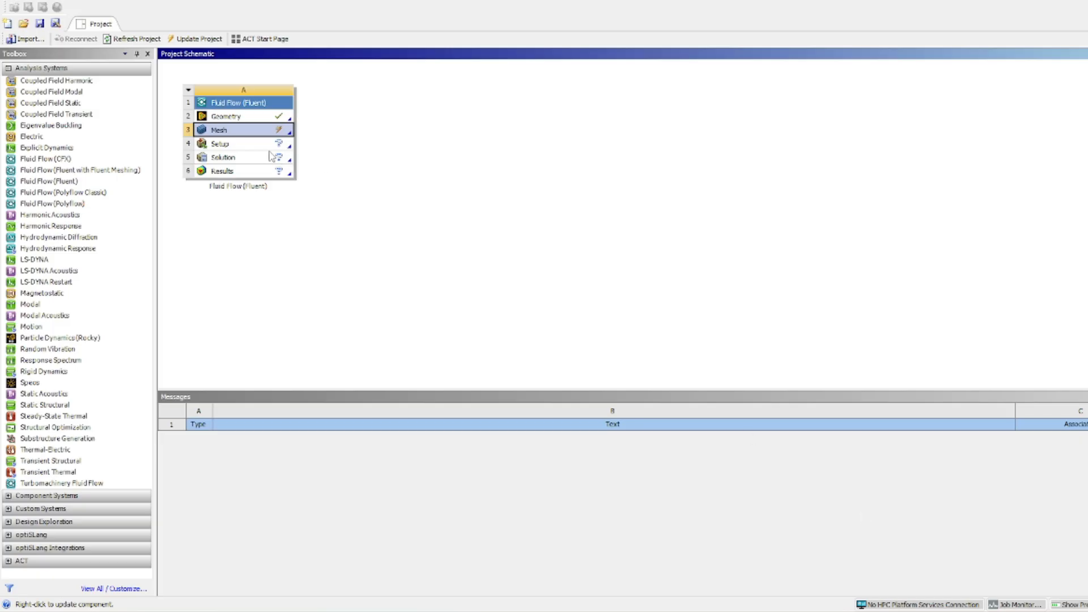
Switch to the Workbench project and update the Mesh component of the Fluid Flow (Fluent) system.
{"action": "left_click", "coordinate": [854, 560]}
{"action": "right_click", "coordinate": [263, 135]}
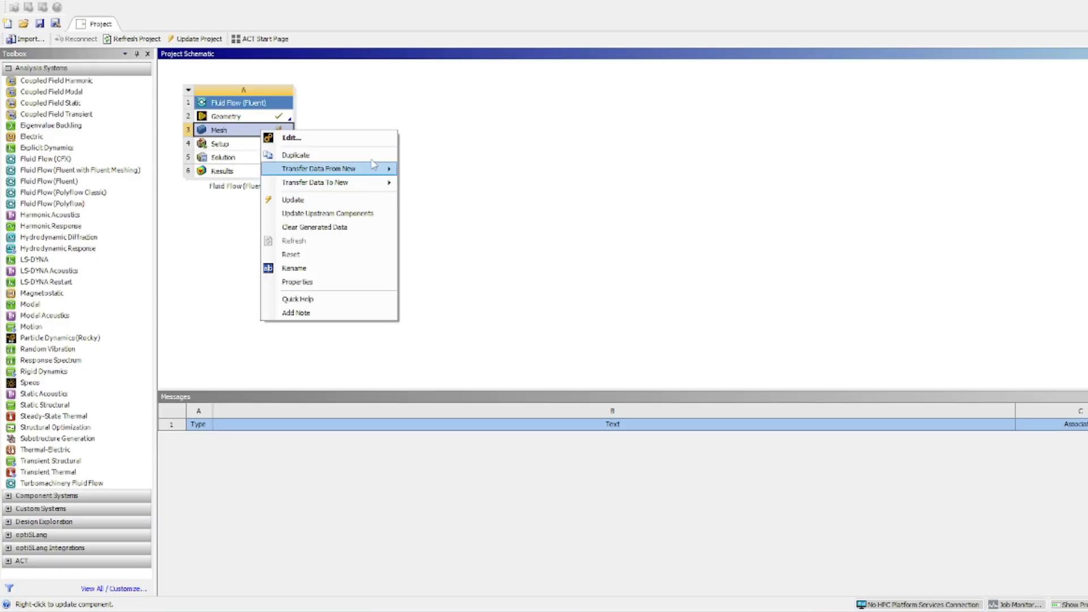
{"action": "left_click", "coordinate": [418, 123]}
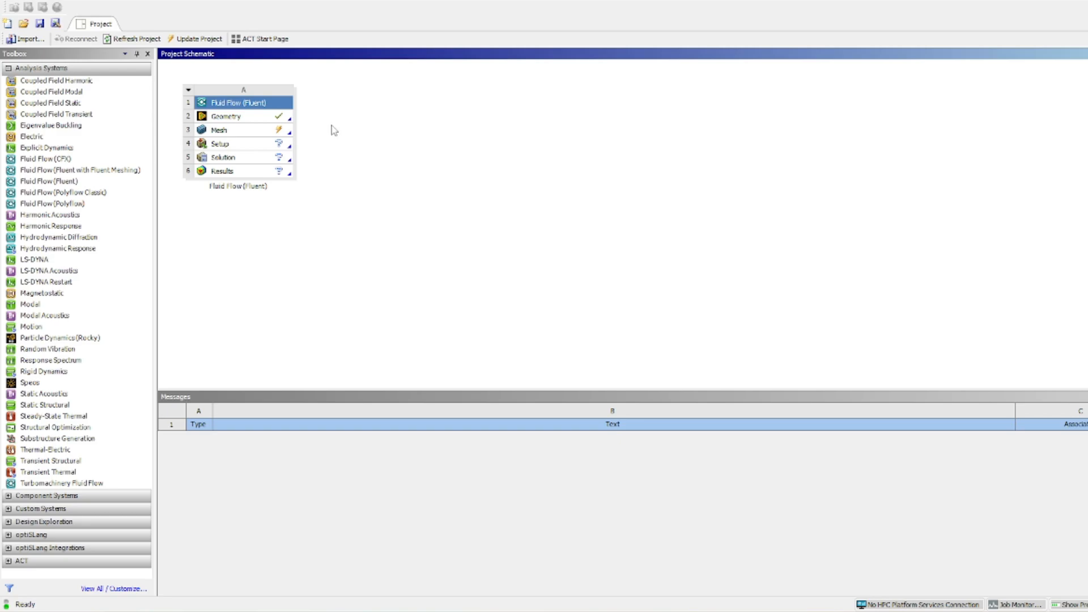
{"action": "right_click", "coordinate": [263, 135]}
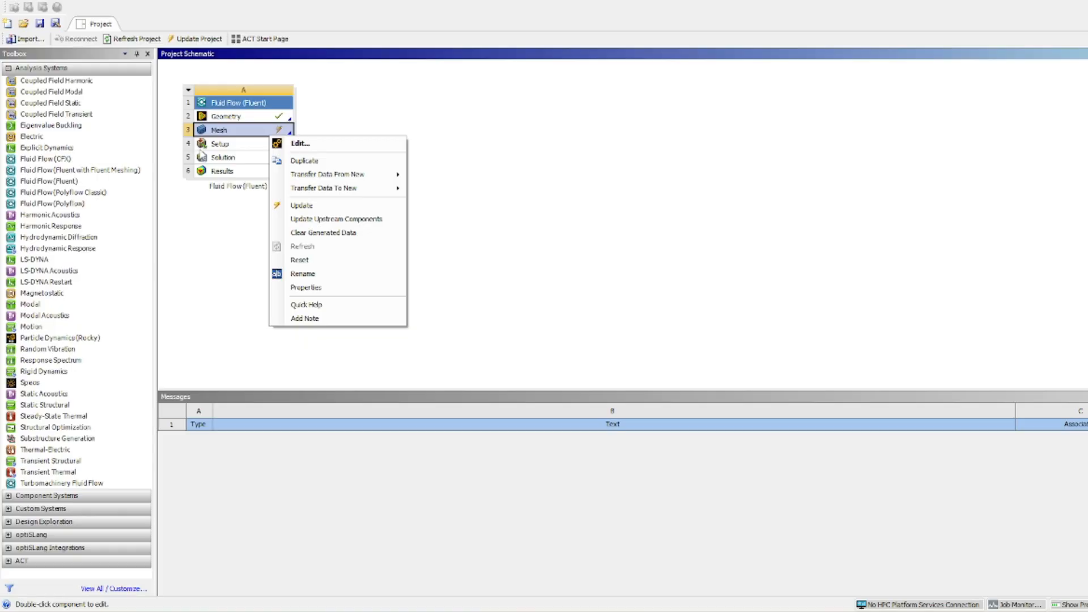
{"action": "left_click", "coordinate": [321, 206]}
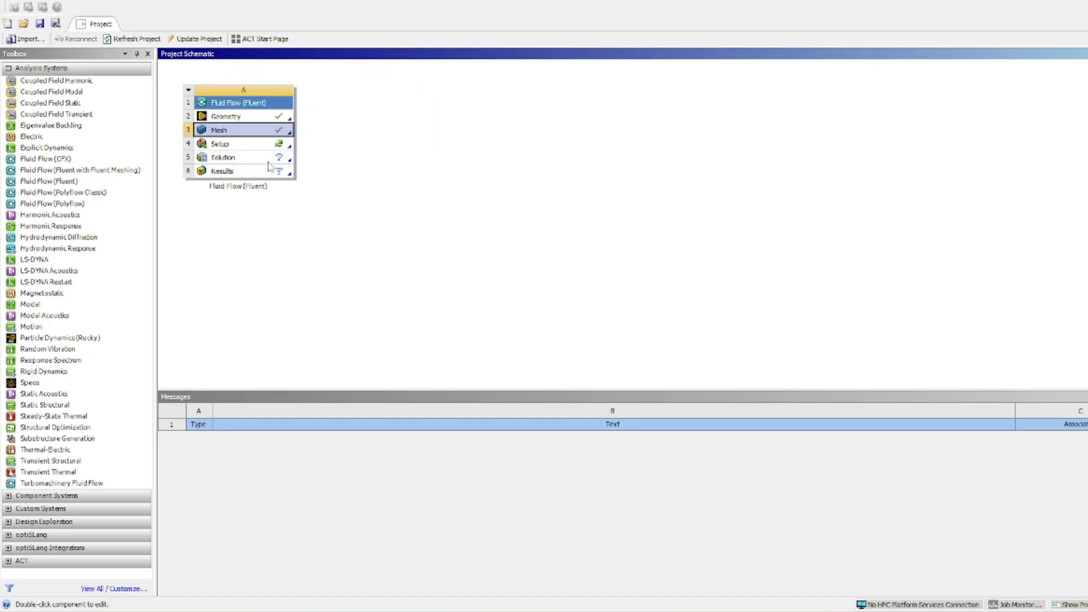
Launch Fluent from the system's Setup with one more solver process and double precision, and dismiss the Key Behavioral Changes notice.
{"action": "double_click", "coordinate": [235, 144]}
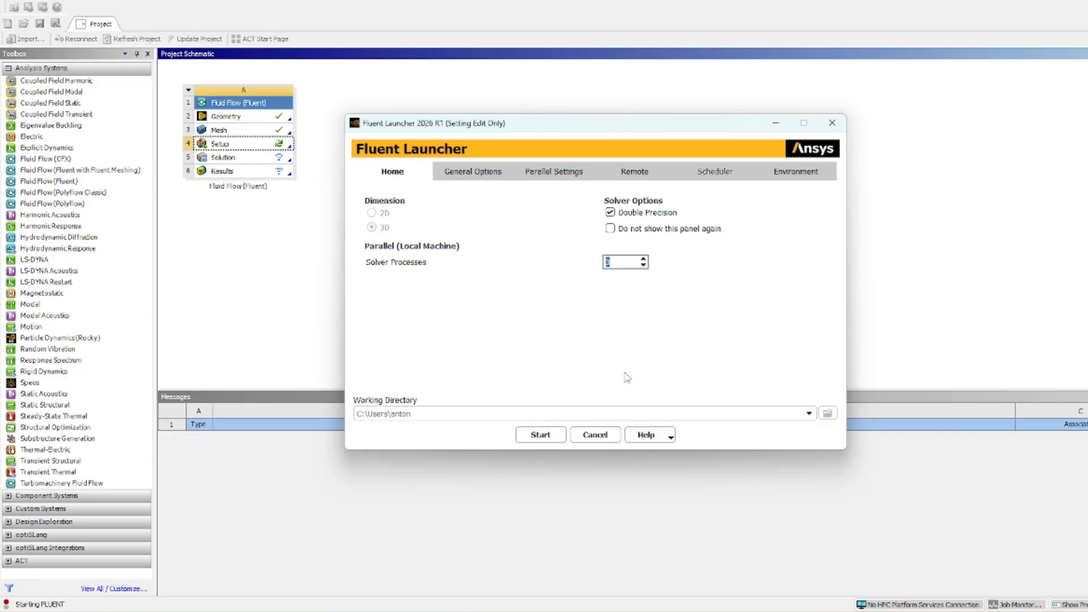
{"action": "left_click", "coordinate": [644, 259]}
{"action": "left_click", "coordinate": [541, 435]}
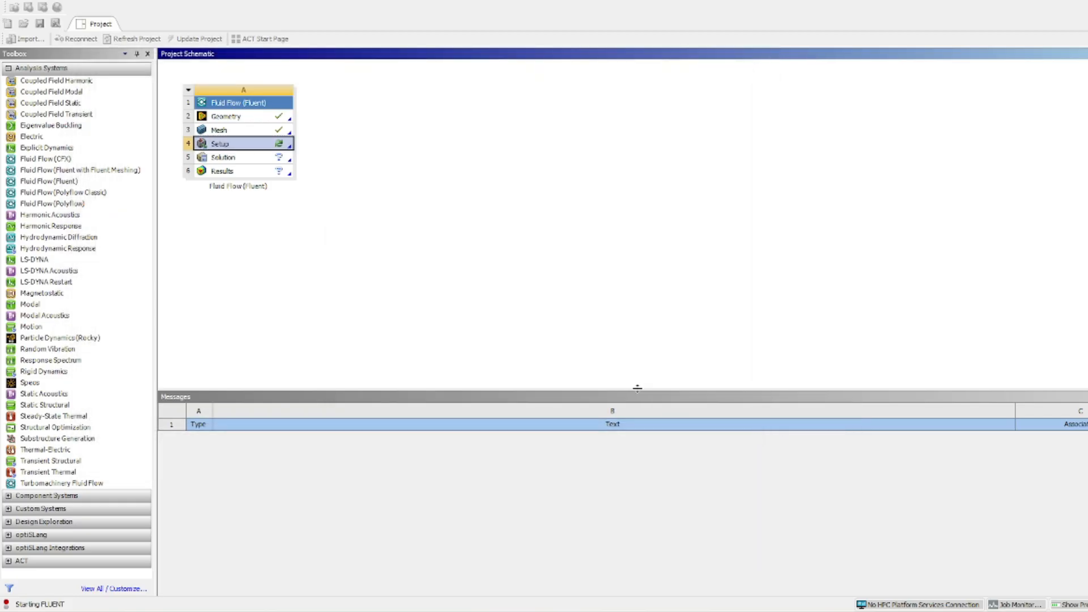
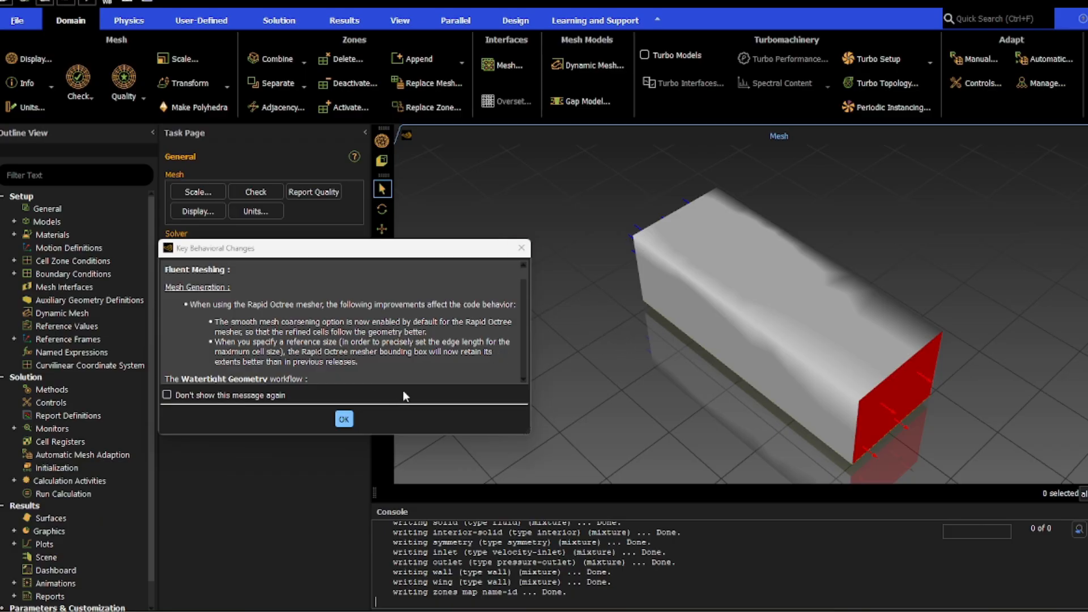
{"action": "left_click", "coordinate": [344, 419]}
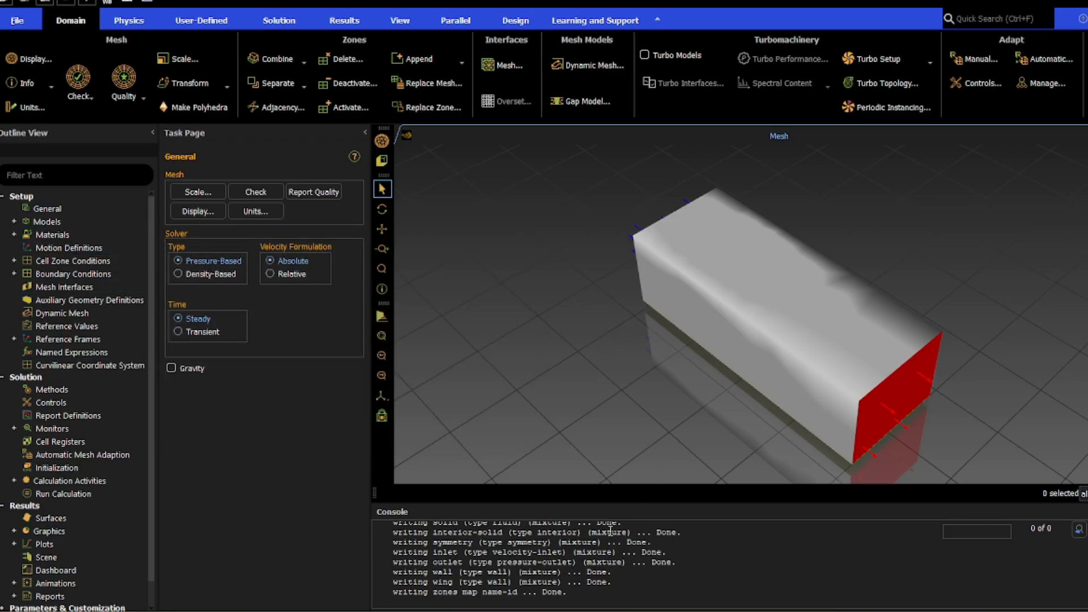
Display only the wing surface of the mesh by deselecting inlet, outlet, symmetry and wall, and close the mesh display settings.
{"action": "left_click", "coordinate": [79, 208]}
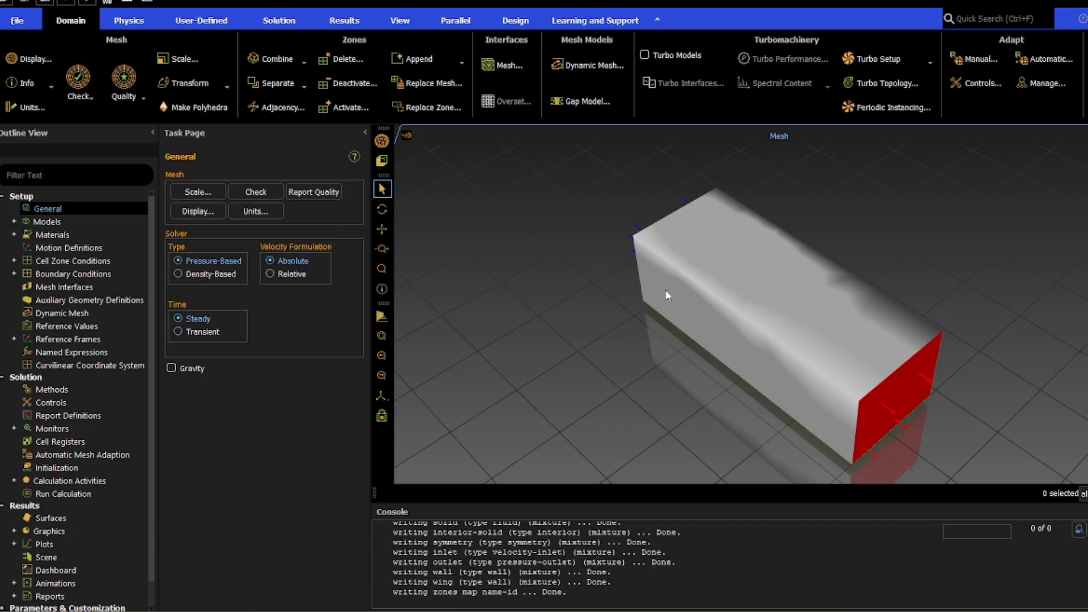
{"action": "left_click", "coordinate": [199, 212]}
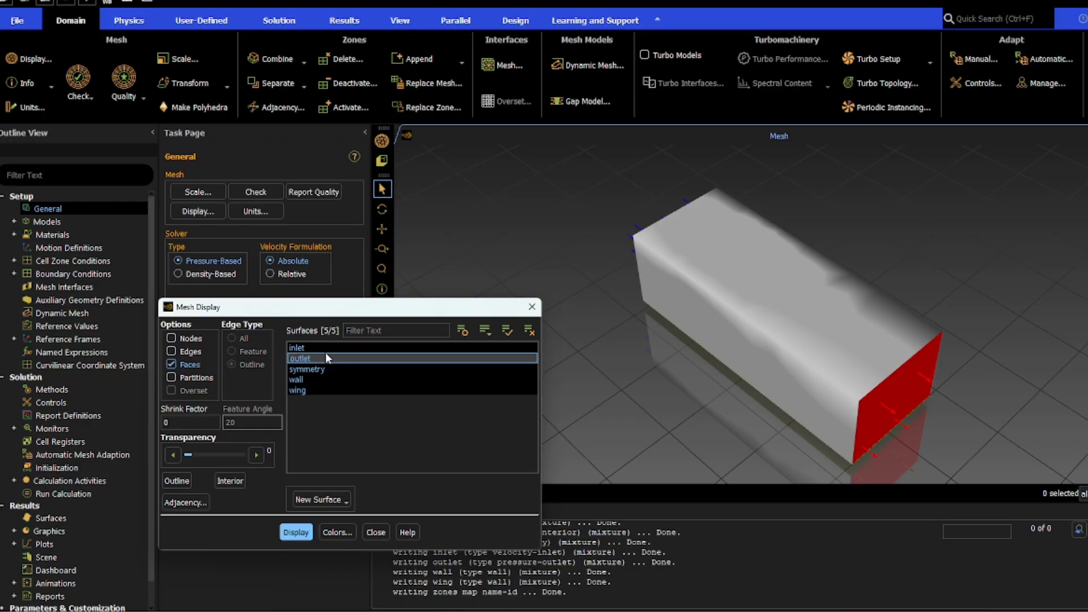
{"action": "left_click_drag", "start_coordinate": [685, 423], "coordinate": [683, 382]}
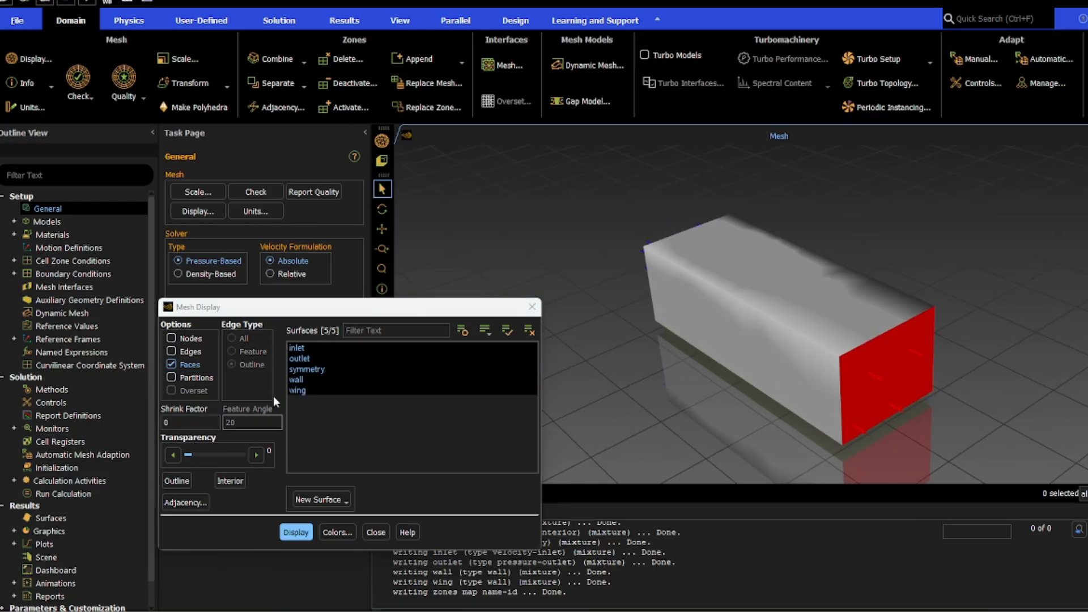
{"action": "left_click", "coordinate": [337, 380]}
{"action": "left_click", "coordinate": [344, 369]}
{"action": "left_click", "coordinate": [344, 357]}
{"action": "left_click", "coordinate": [343, 349]}
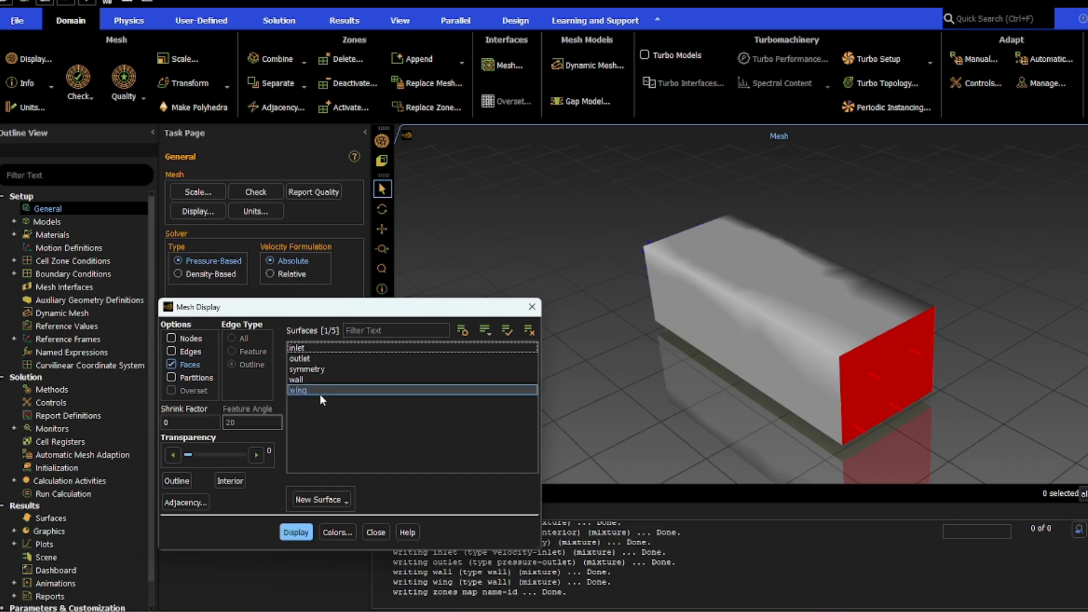
{"action": "left_click", "coordinate": [296, 532]}
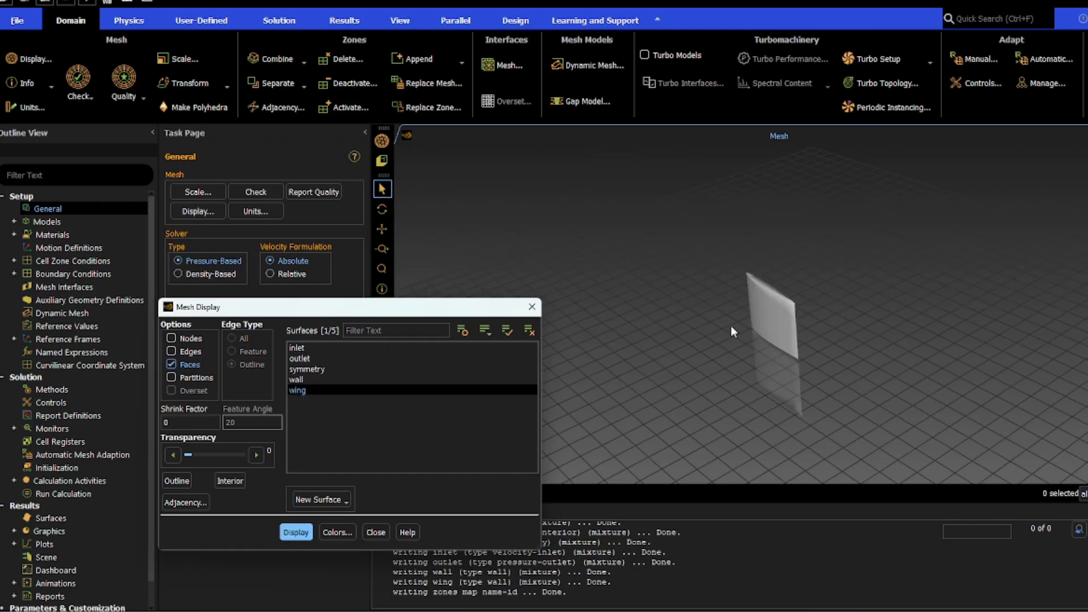
{"action": "left_click", "coordinate": [372, 533]}
{"action": "left_click_drag", "start_coordinate": [779, 368], "coordinate": [781, 264]}
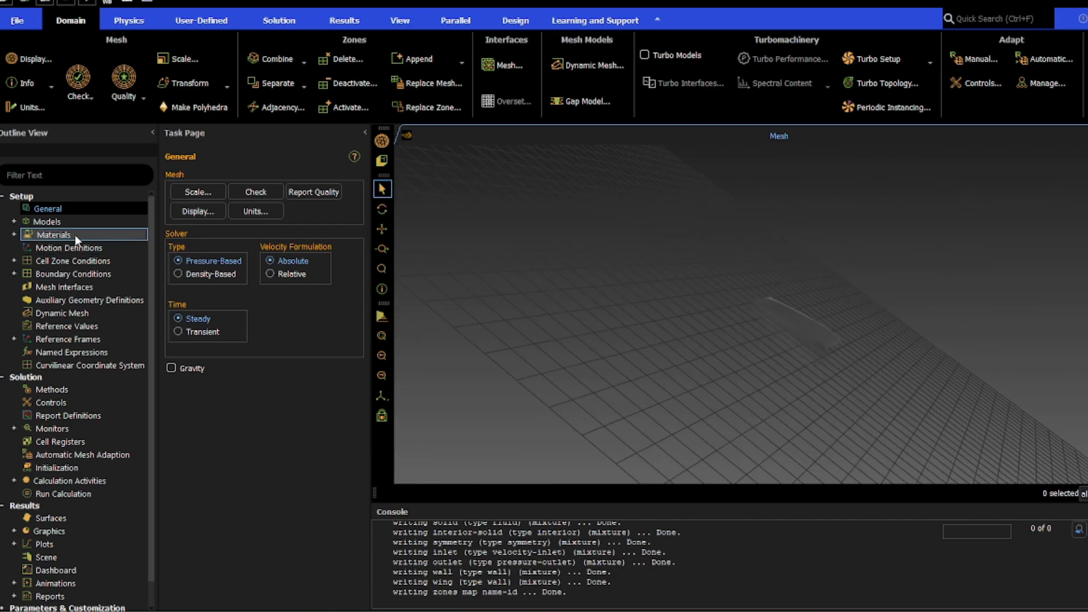
Open the viscous model settings and accept the k-omega (2 eqn) model with the SST variant.
{"action": "double_click", "coordinate": [51, 222]}
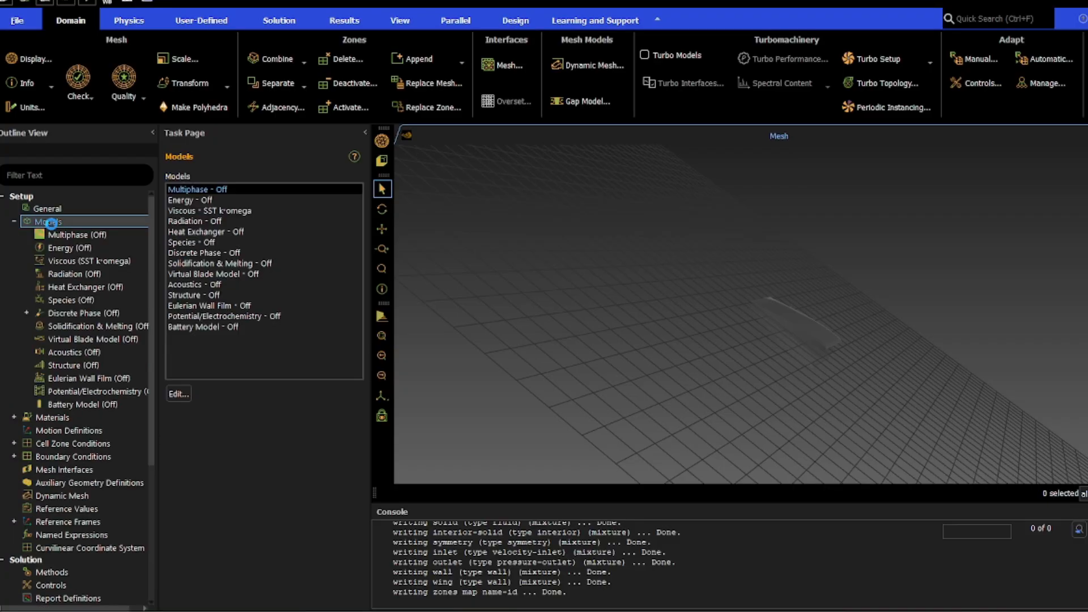
{"action": "double_click", "coordinate": [213, 211]}
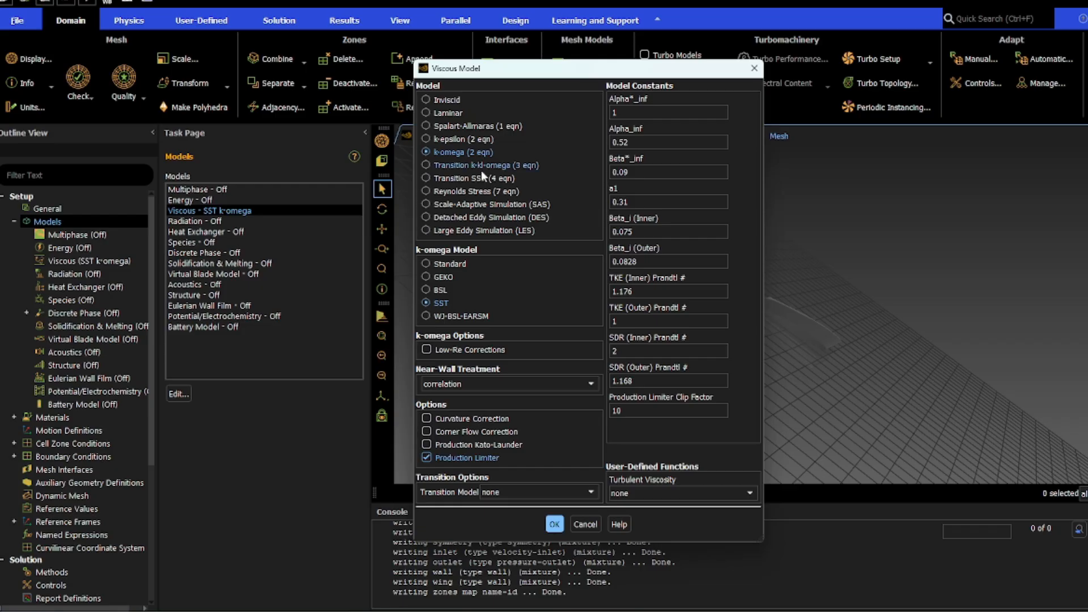
{"action": "mouse_move", "coordinate": [845, 322]}
{"action": "left_mouse_down"}
{"action": "mouse_move", "coordinate": [889, 367]}
{"action": "mouse_move", "coordinate": [849, 341]}
{"action": "left_mouse_up"}
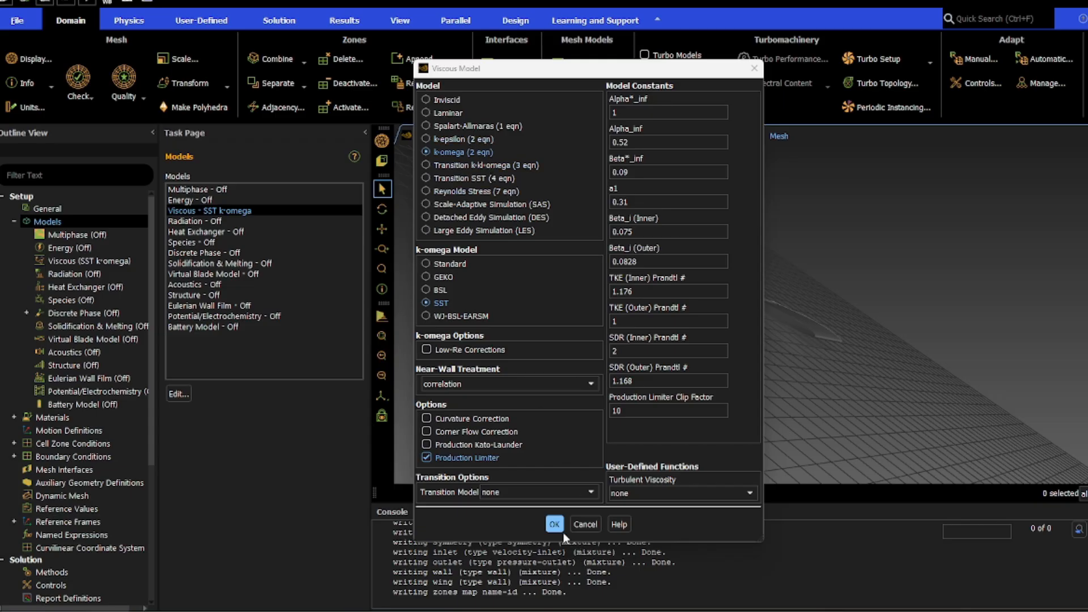
{"action": "left_click", "coordinate": [440, 156]}
{"action": "left_click", "coordinate": [559, 524]}
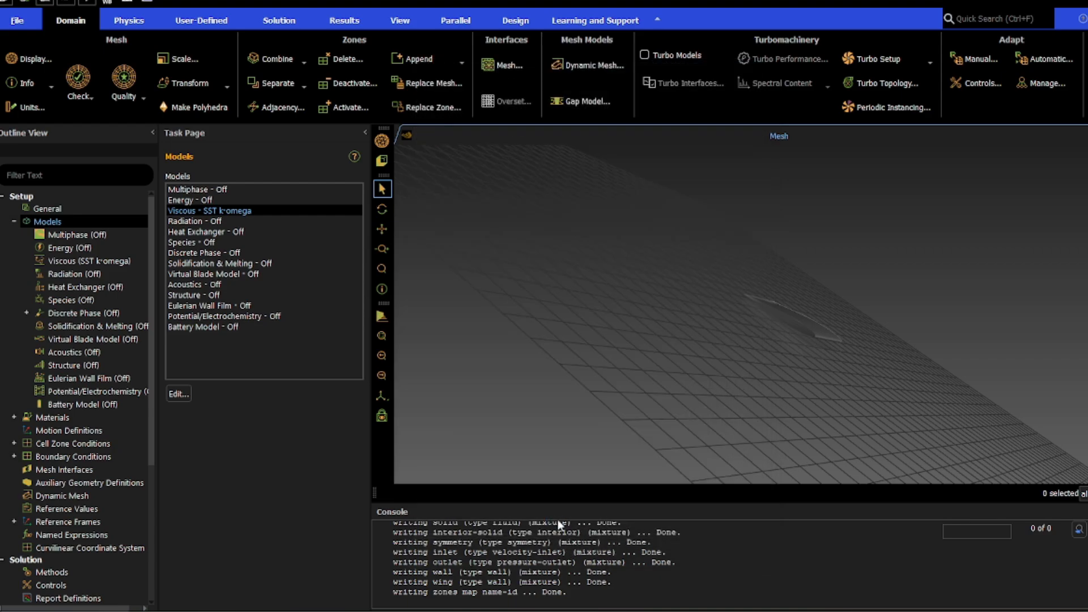
Open the list of materials and check the air entry under Fluid.
{"action": "double_click", "coordinate": [104, 417]}
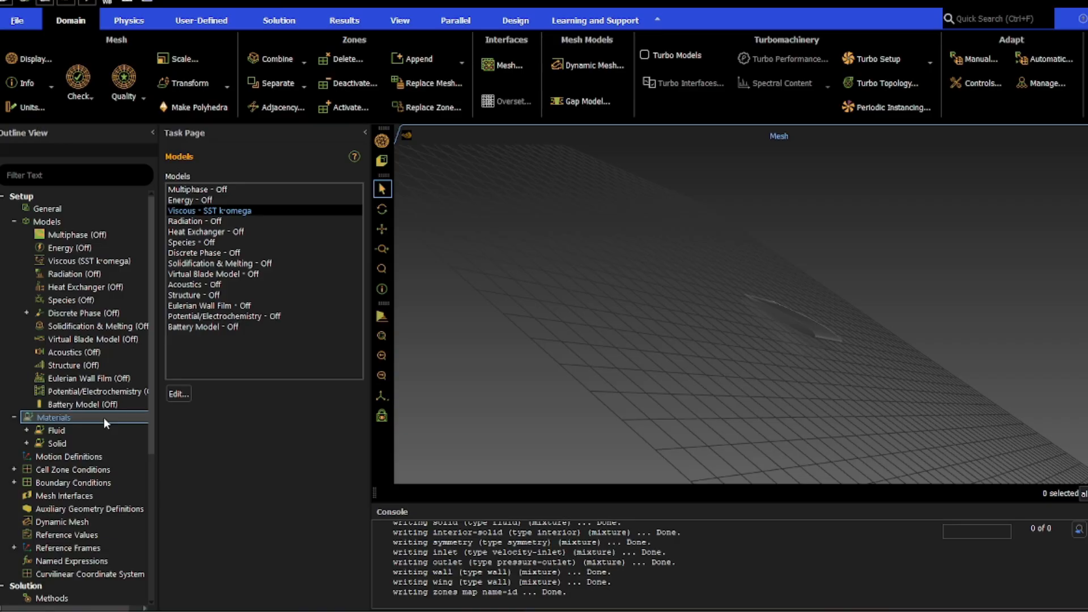
{"action": "left_click", "coordinate": [199, 201]}
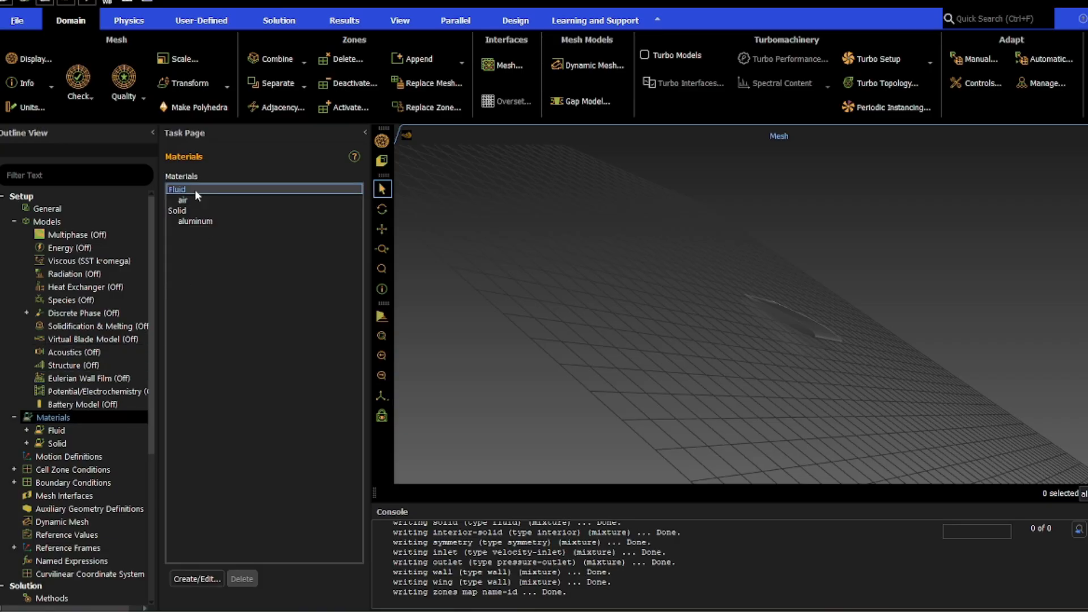
{"action": "left_click", "coordinate": [188, 201]}
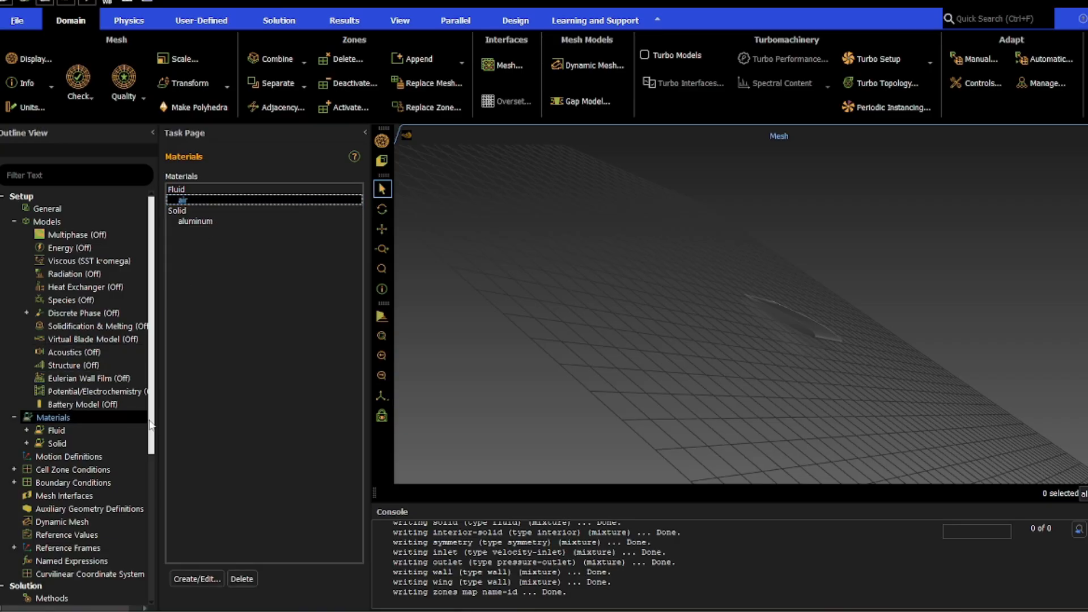
Open the boundary conditions, select the inlet zone and keep its type as velocity-inlet.
{"action": "scroll", "coordinate": [130, 481], "scroll_direction": "down", "scroll_amount": 1}
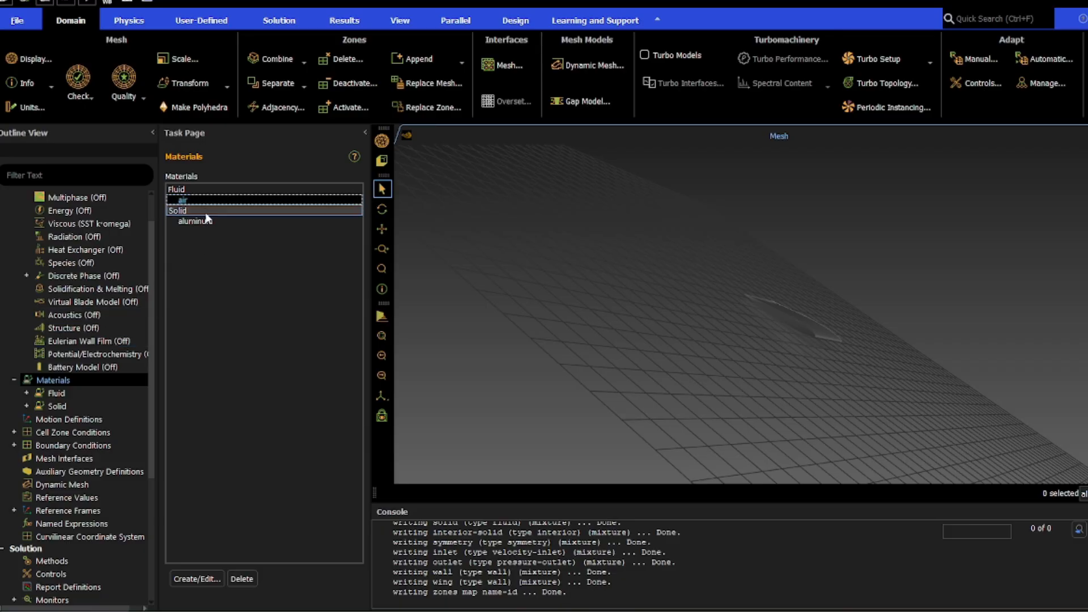
{"action": "double_click", "coordinate": [76, 444]}
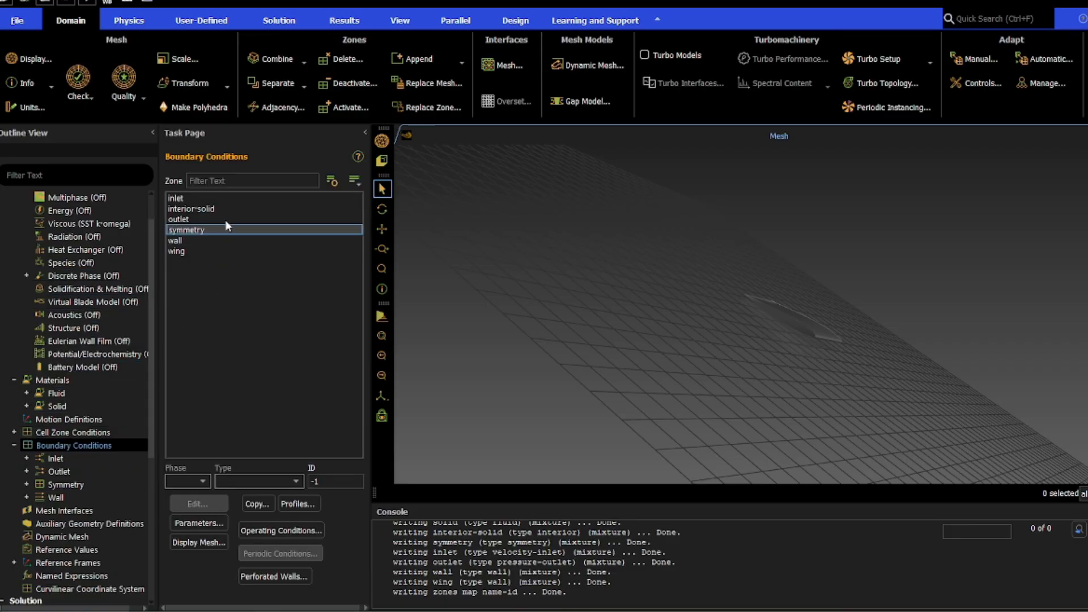
{"action": "left_click", "coordinate": [183, 199]}
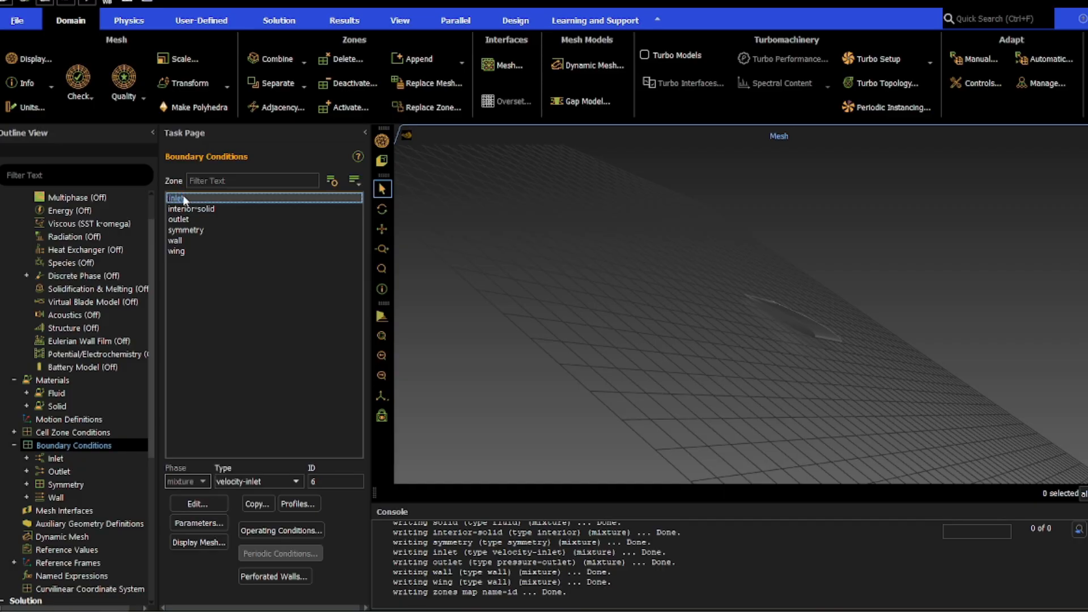
{"action": "left_click", "coordinate": [222, 483]}
{"action": "left_click", "coordinate": [235, 481]}
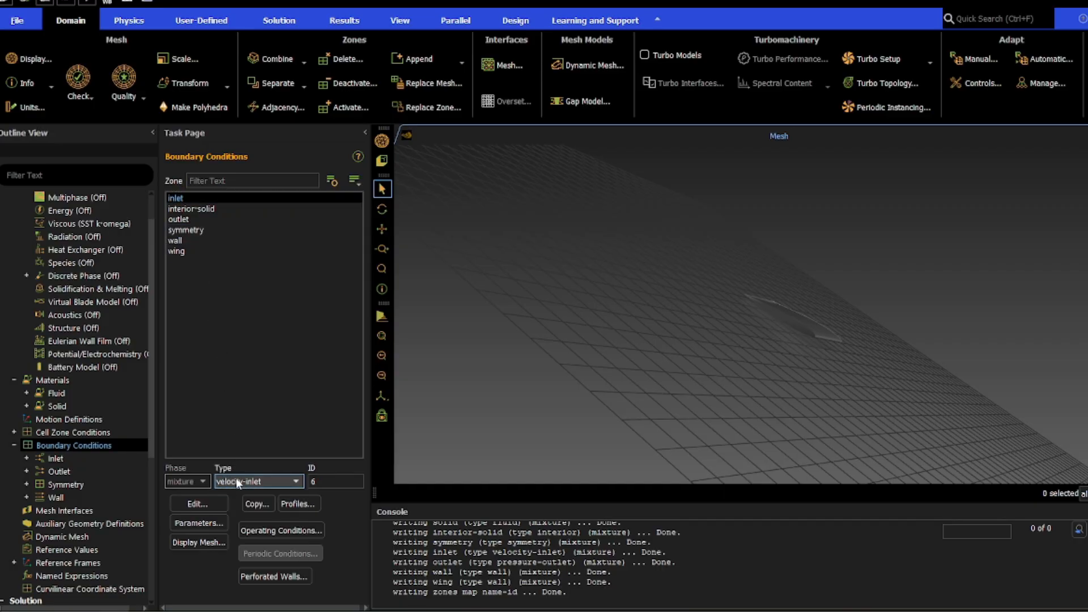
Set the inlet's velocity magnitude to 22 m/s, normal to the boundary, apply it and close the velocity inlet settings.
{"action": "left_click", "coordinate": [208, 504]}
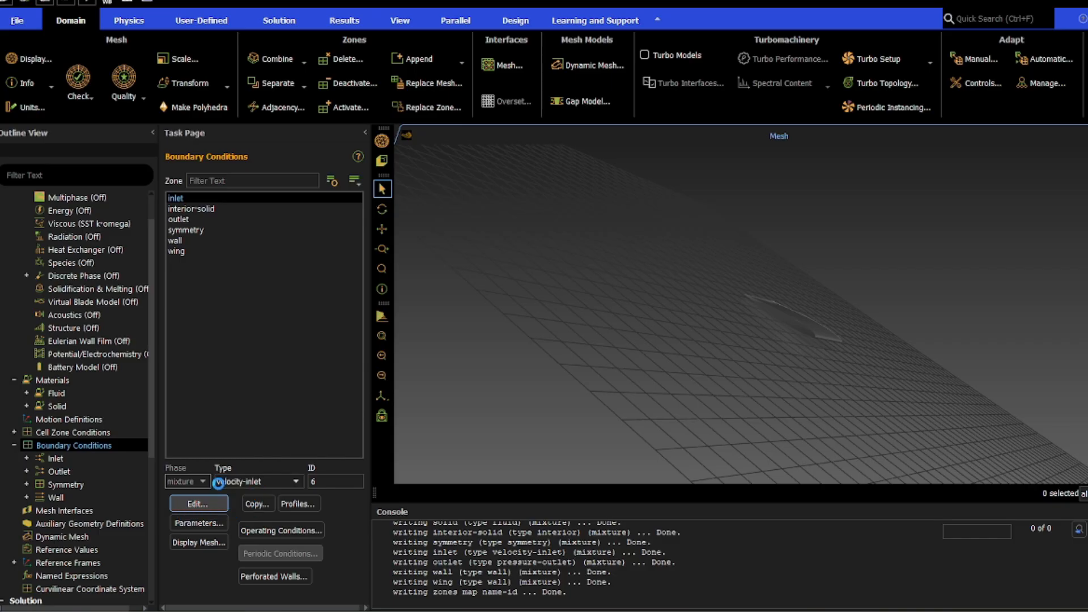
{"action": "left_click_drag", "start_coordinate": [408, 316], "coordinate": [525, 206]}
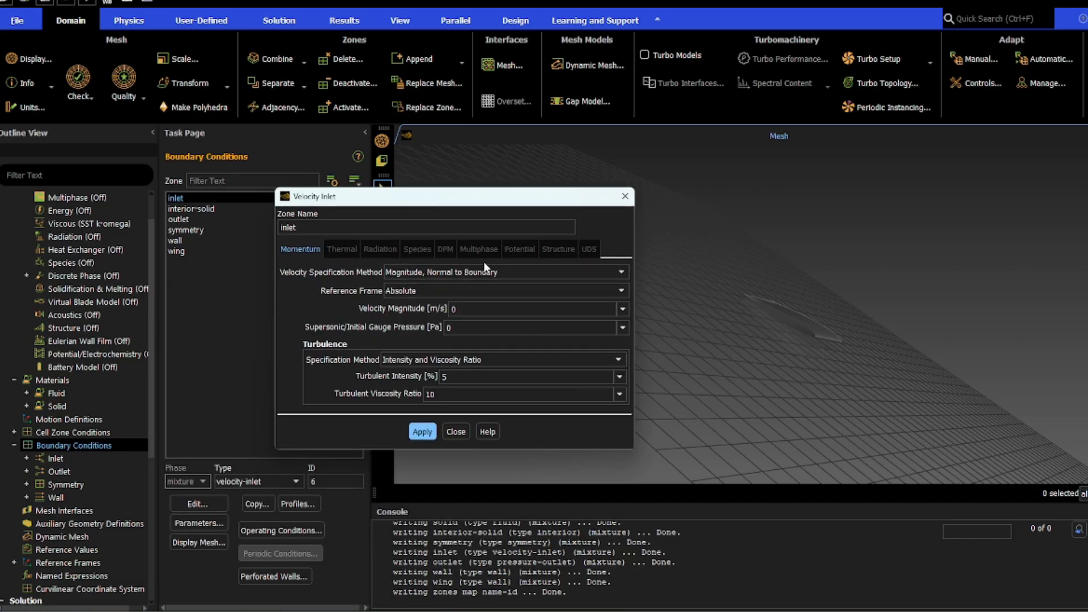
{"action": "left_click", "coordinate": [459, 310]}
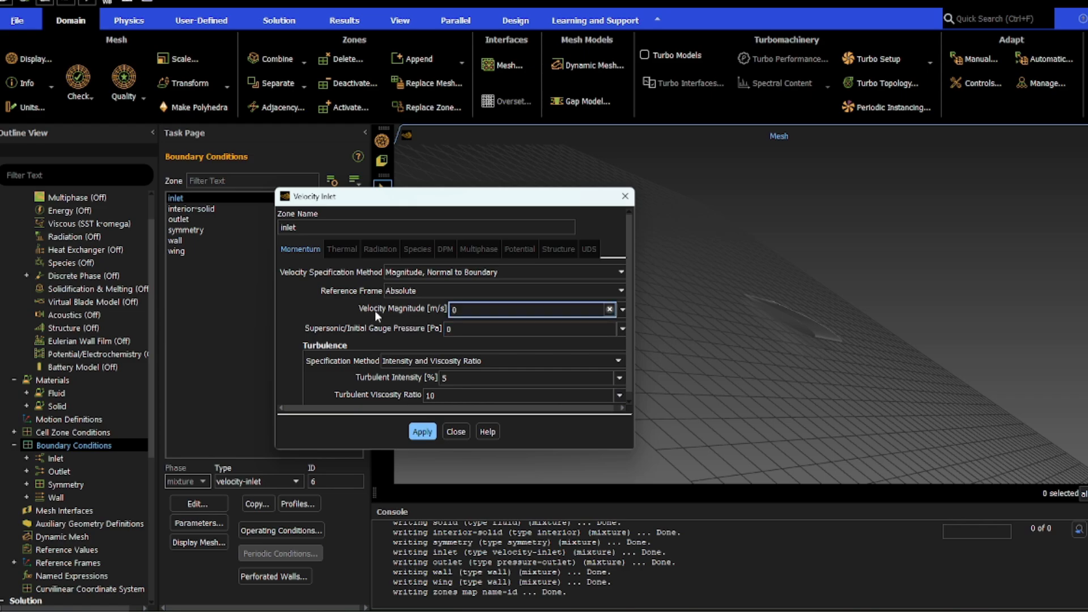
{"action": "left_click", "coordinate": [610, 309]}
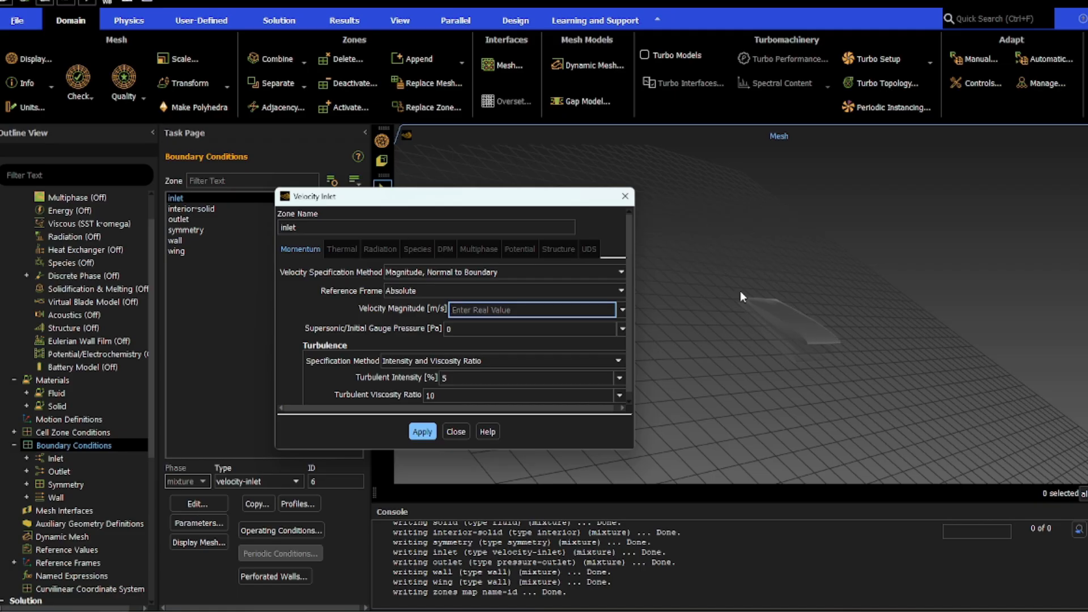
{"action": "type", "text": "22"}
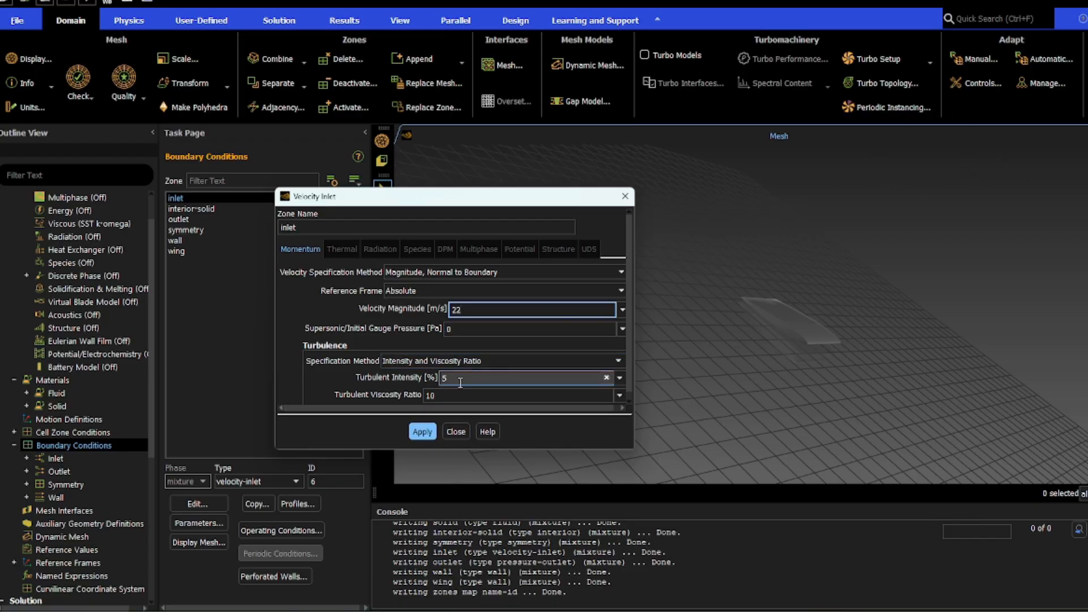
{"action": "left_click", "coordinate": [423, 433]}
{"action": "left_click", "coordinate": [429, 434]}
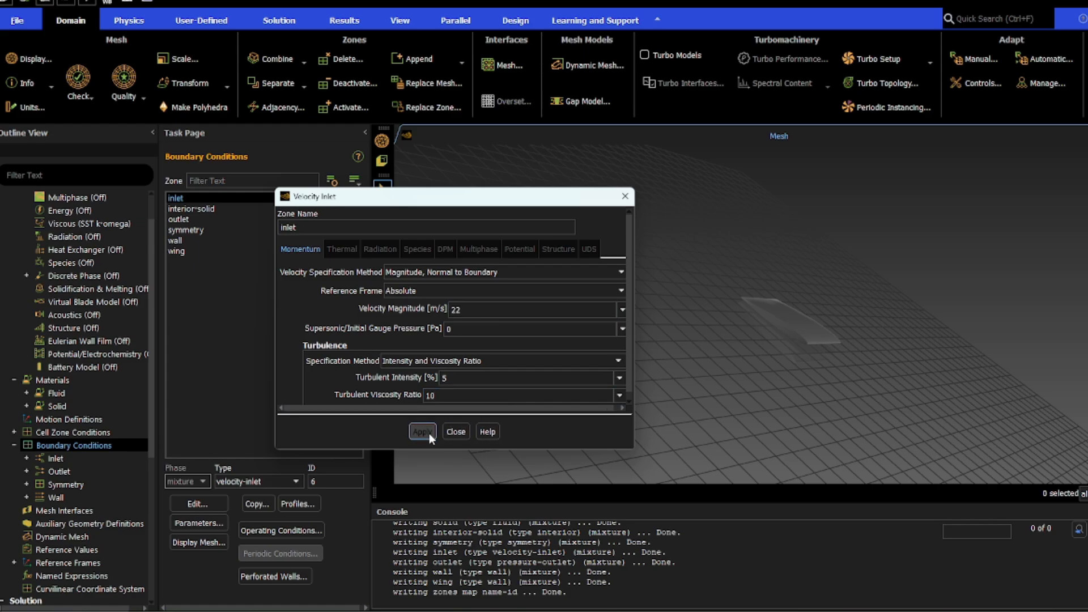
{"action": "left_click", "coordinate": [456, 437]}
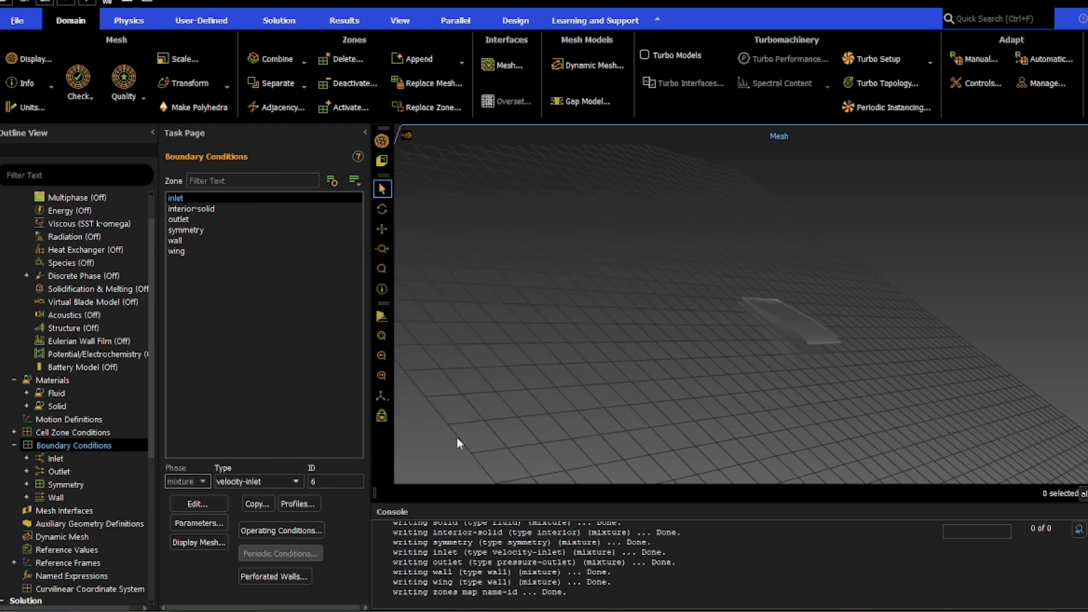
Check the boundary types of the outlet and symmetry zones, keeping the outlet as pressure-outlet.
{"action": "left_click", "coordinate": [196, 220]}
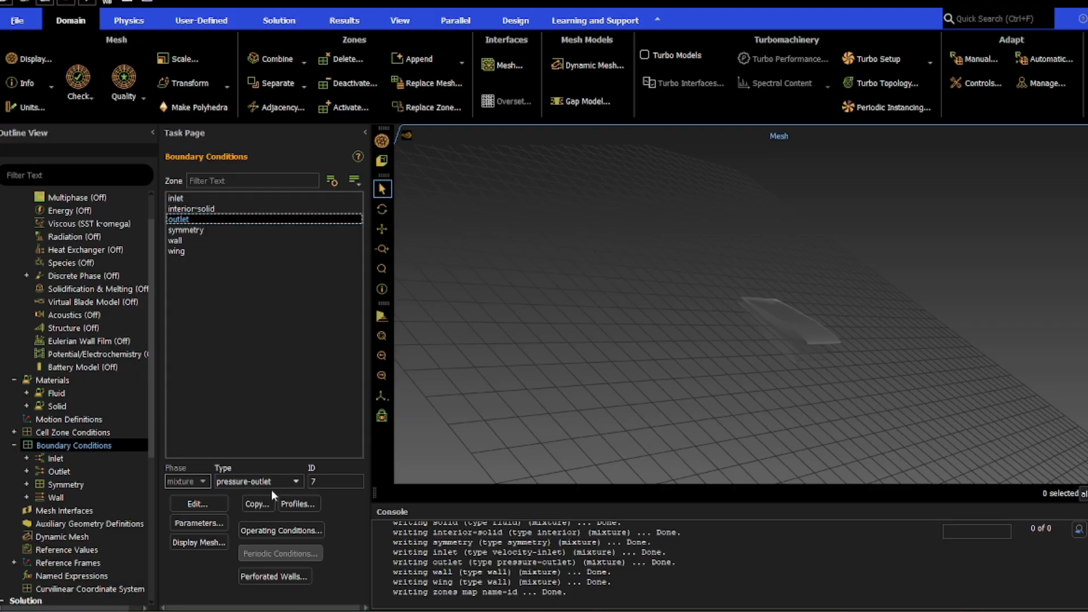
{"action": "left_click", "coordinate": [196, 231]}
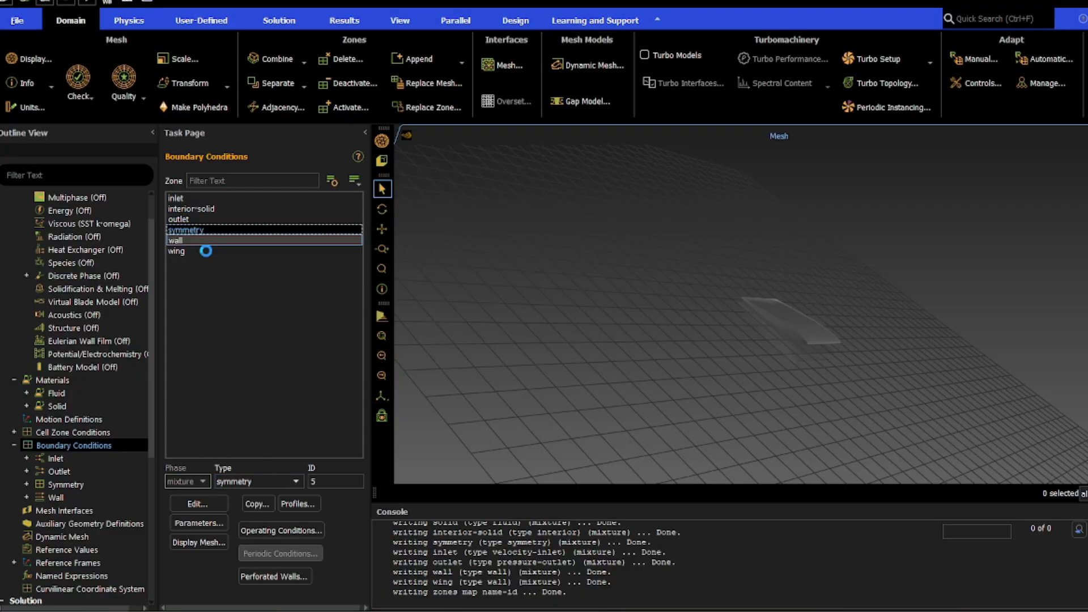
{"action": "left_click", "coordinate": [248, 481]}
{"action": "left_click", "coordinate": [253, 481]}
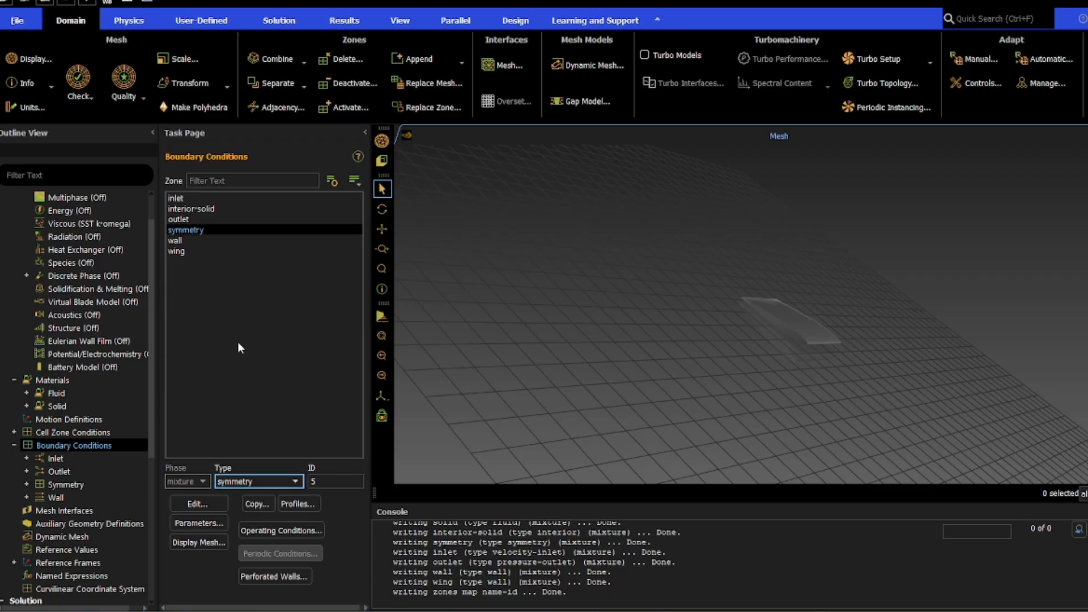
{"action": "left_click", "coordinate": [184, 220]}
{"action": "left_click", "coordinate": [242, 484]}
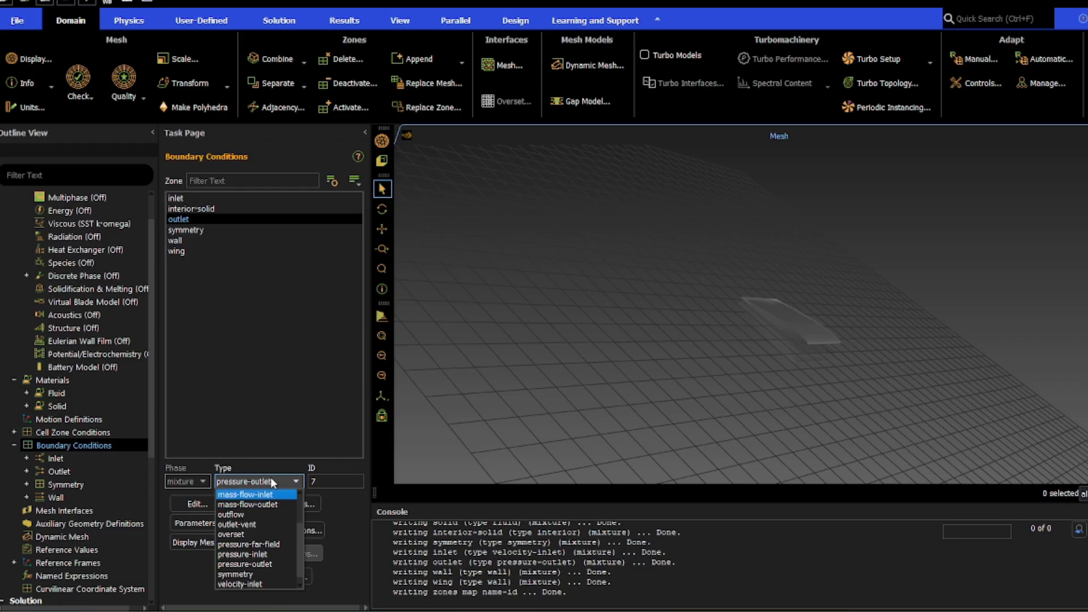
{"action": "left_click", "coordinate": [270, 477]}
{"action": "left_click", "coordinate": [284, 479]}
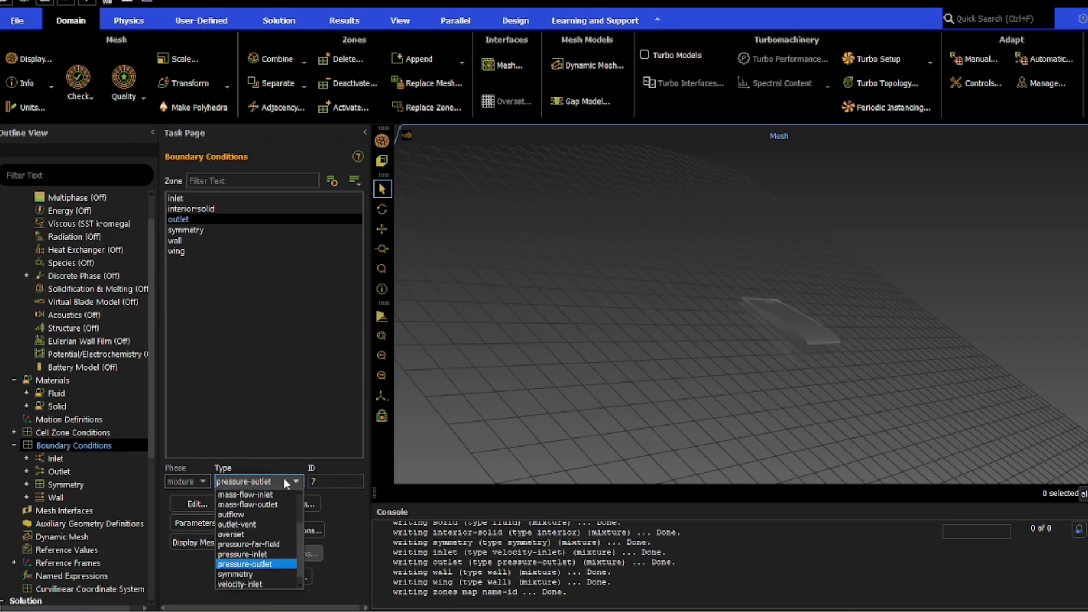
{"action": "left_click", "coordinate": [284, 477]}
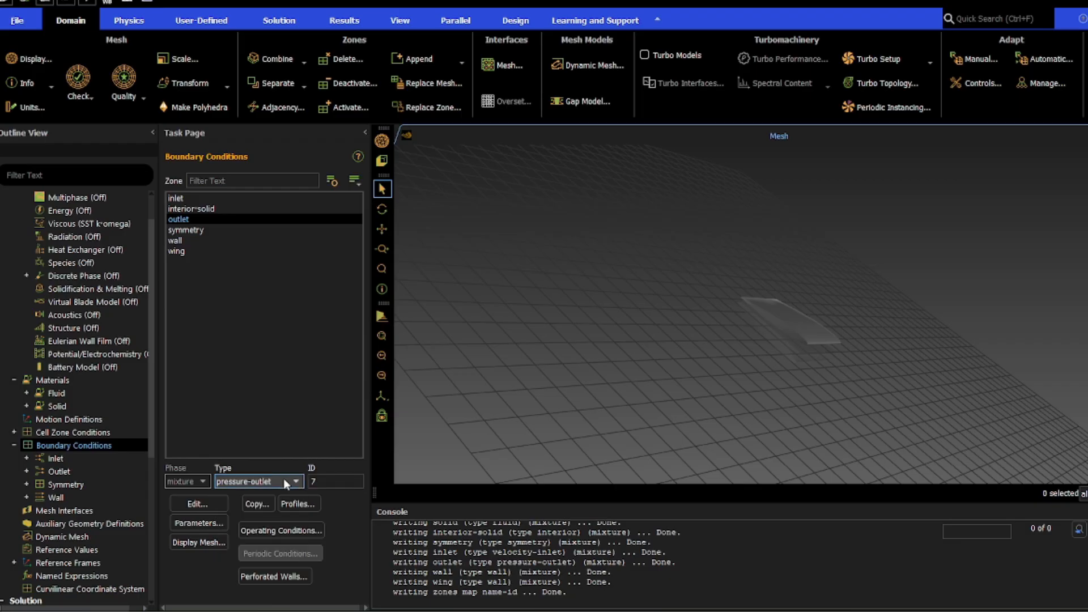
Check the boundary types of the wall, wing and interior-solid zones, and collapse the boundary conditions in the outline.
{"action": "left_click", "coordinate": [213, 230]}
{"action": "left_click", "coordinate": [223, 241]}
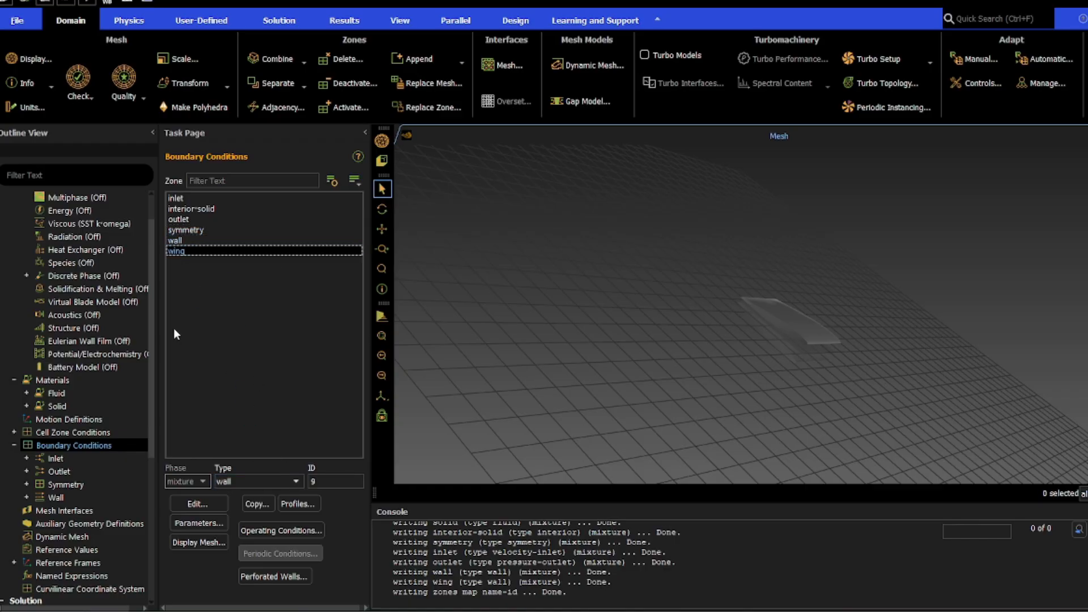
{"action": "left_click", "coordinate": [202, 211]}
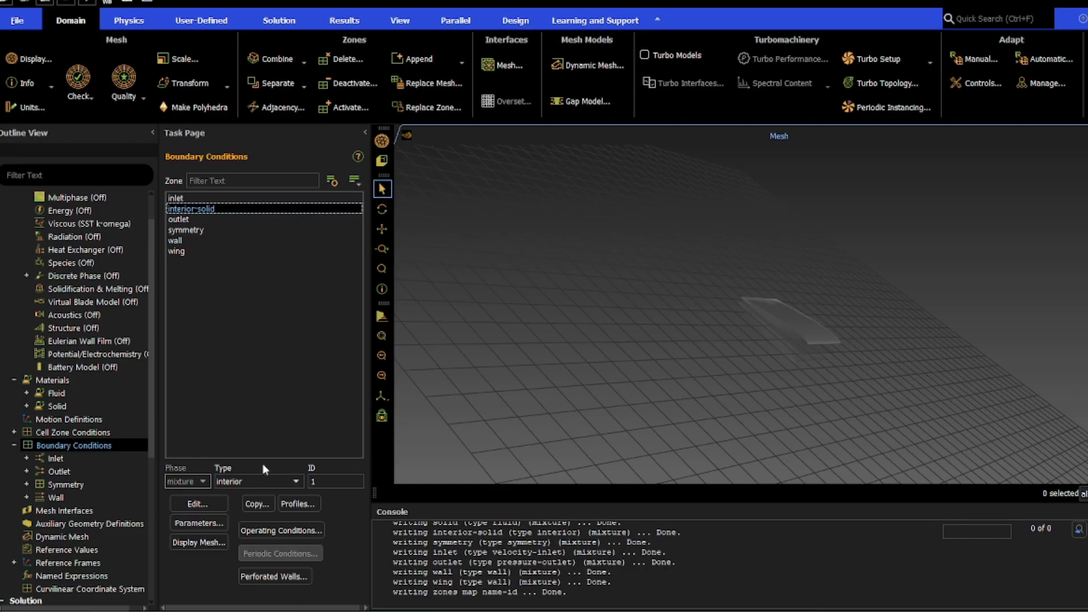
{"action": "double_click", "coordinate": [62, 445]}
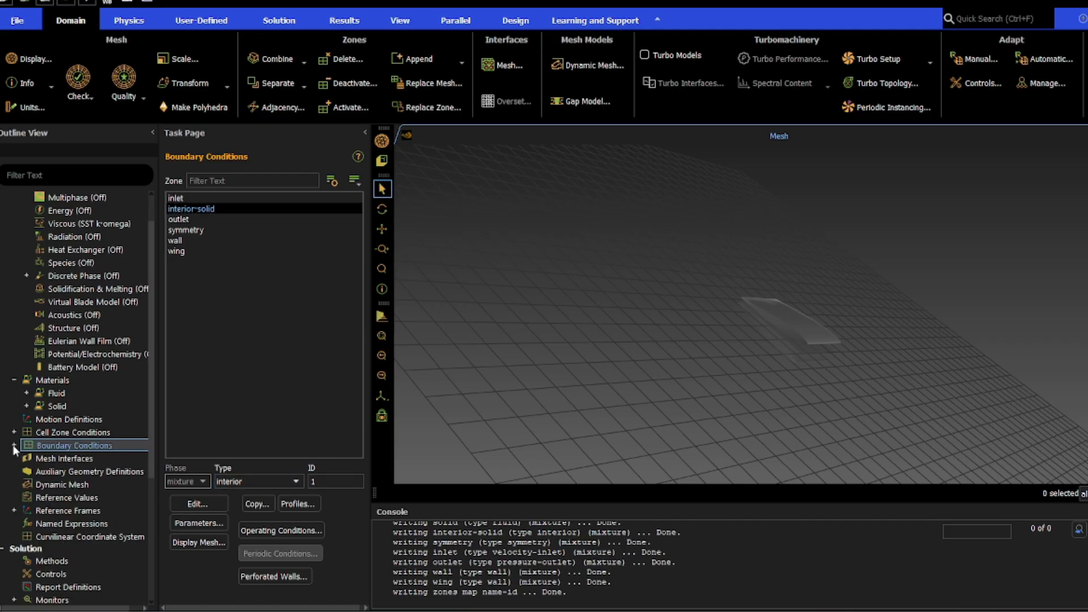
Initialize the solution with Standard Initialization, computing the initial values from the inlet.
{"action": "scroll", "coordinate": [97, 498], "scroll_direction": "down", "scroll_amount": 2}
{"action": "scroll", "coordinate": [97, 497], "scroll_direction": "down", "scroll_amount": 2}
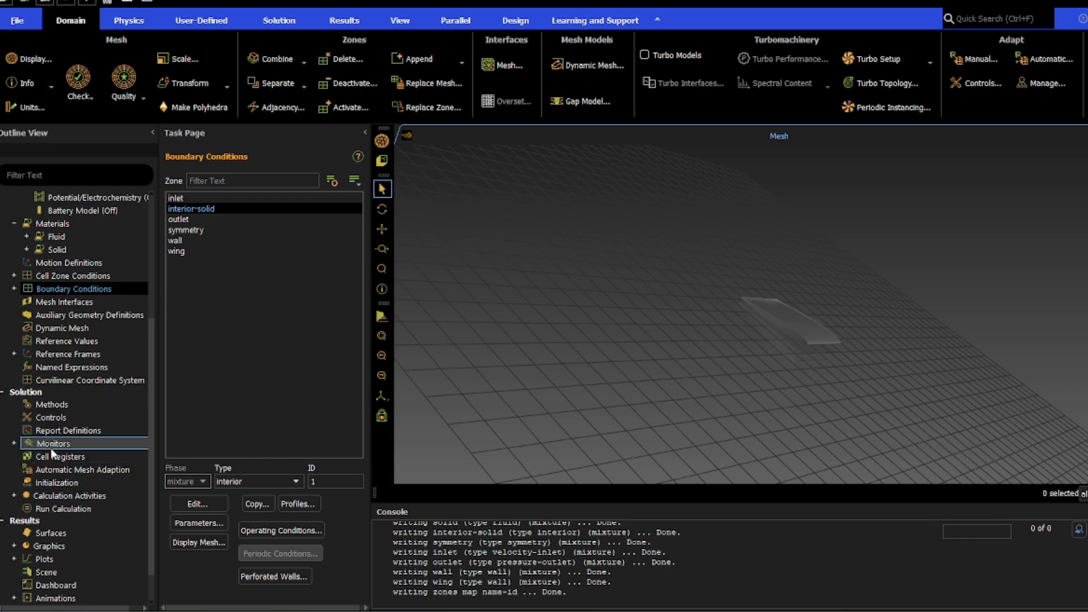
{"action": "left_click", "coordinate": [57, 483]}
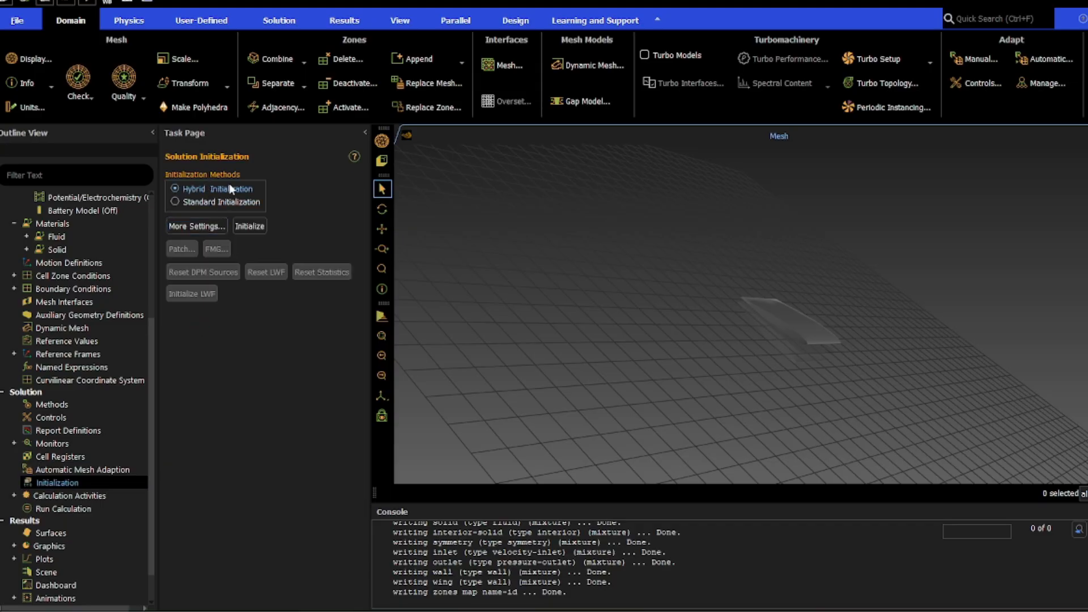
{"action": "left_click", "coordinate": [206, 202]}
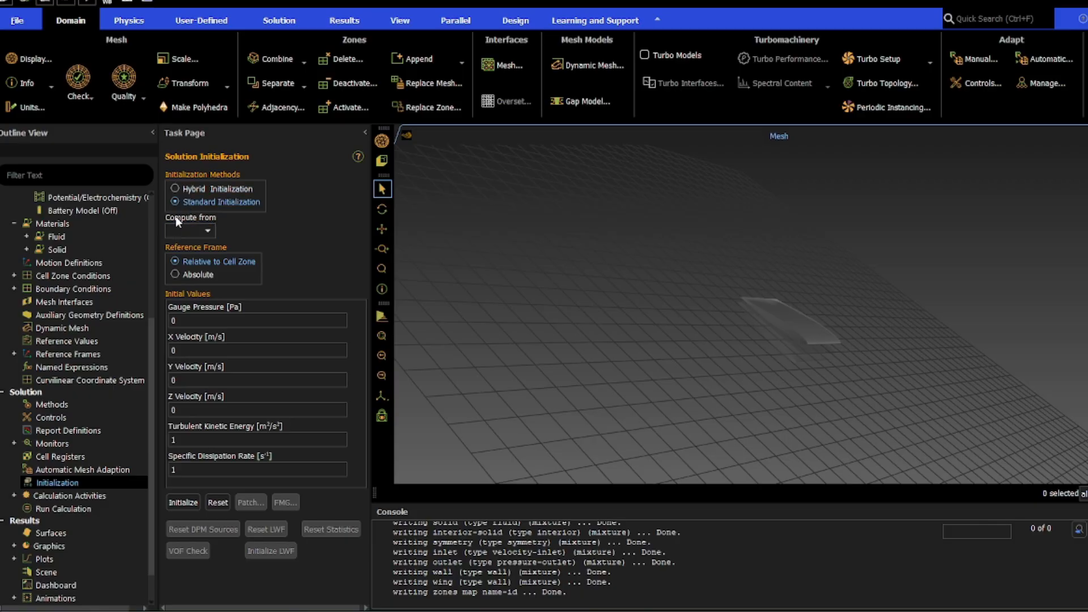
{"action": "left_click", "coordinate": [208, 227]}
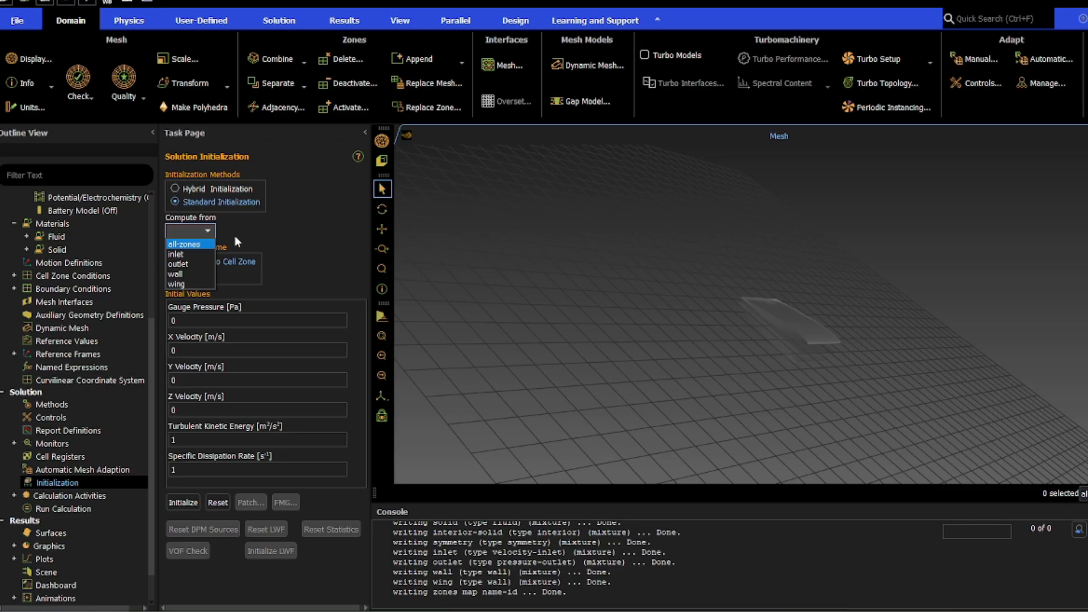
{"action": "left_click", "coordinate": [196, 254]}
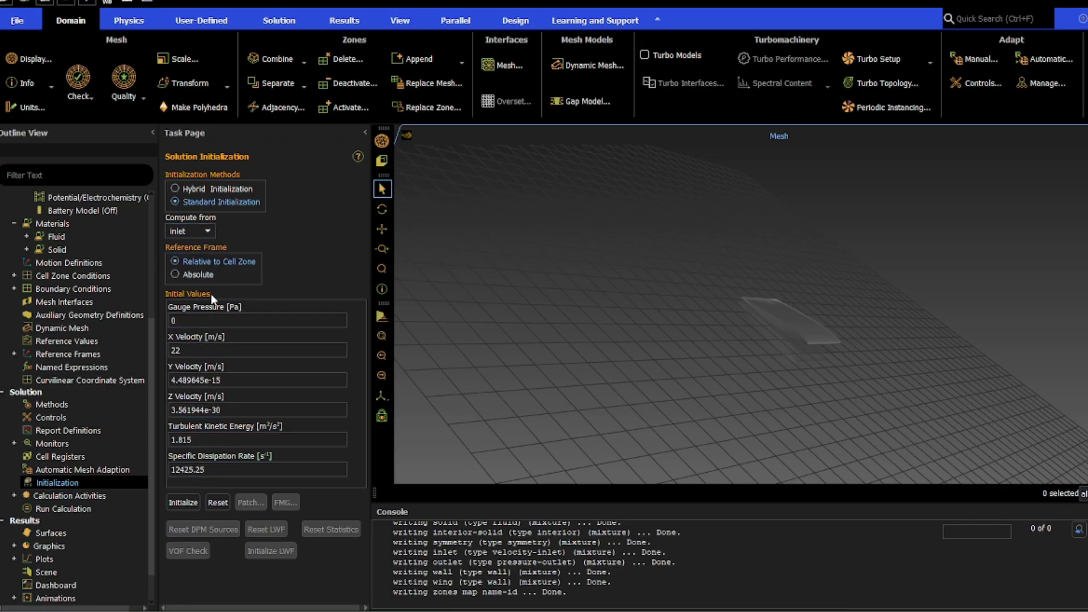
{"action": "left_click", "coordinate": [183, 350]}
{"action": "left_click", "coordinate": [182, 502]}
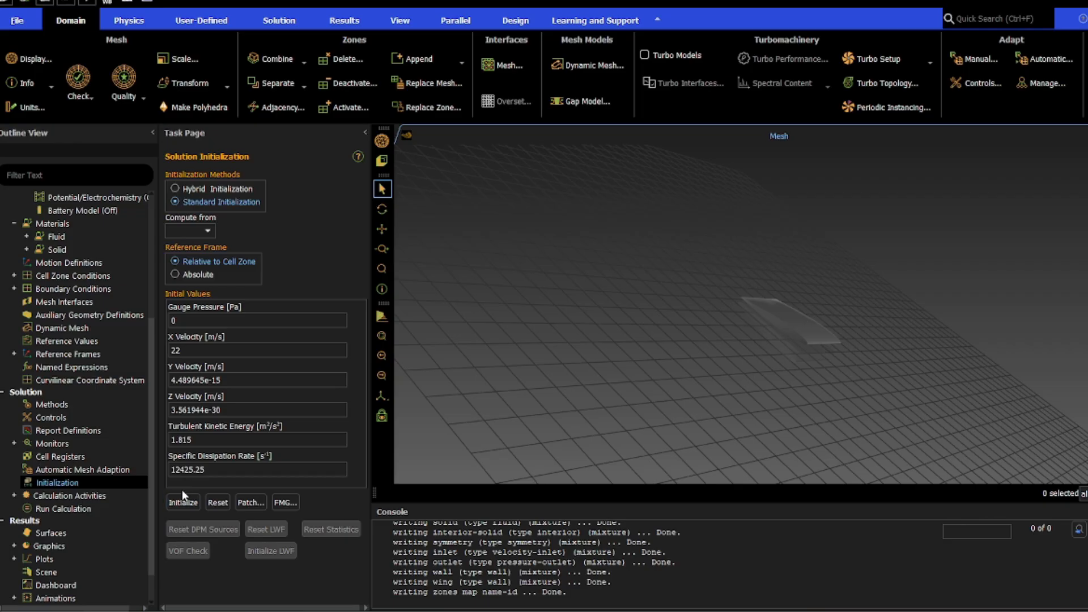
Open the run calculation settings and set the number of iterations to 250.
{"action": "left_click", "coordinate": [36, 510]}
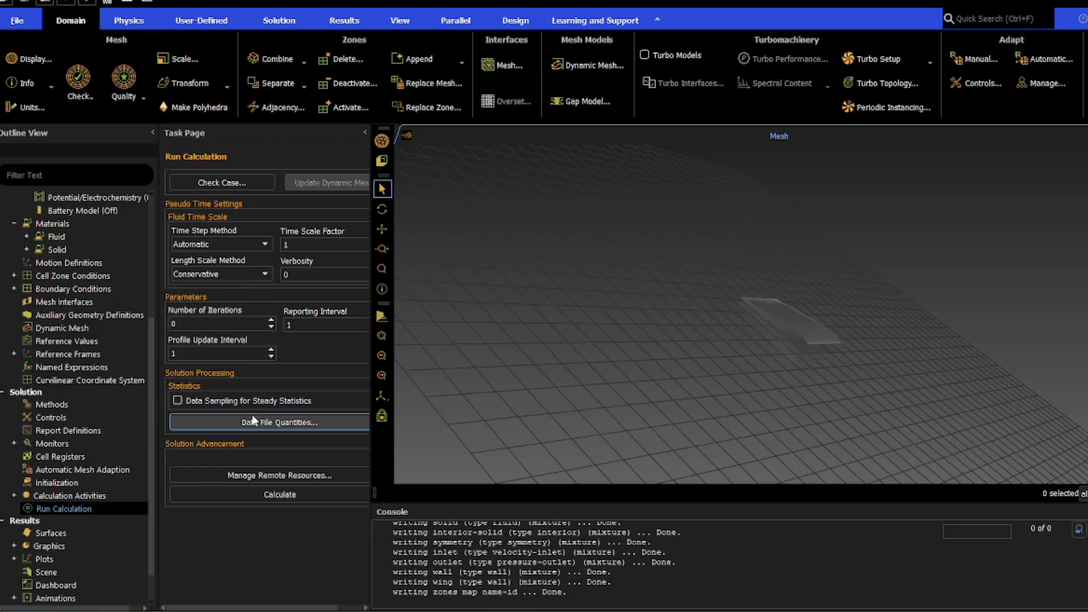
{"action": "scroll", "coordinate": [121, 463], "scroll_direction": "up", "scroll_amount": 2}
{"action": "scroll", "coordinate": [116, 456], "scroll_direction": "down", "scroll_amount": 1}
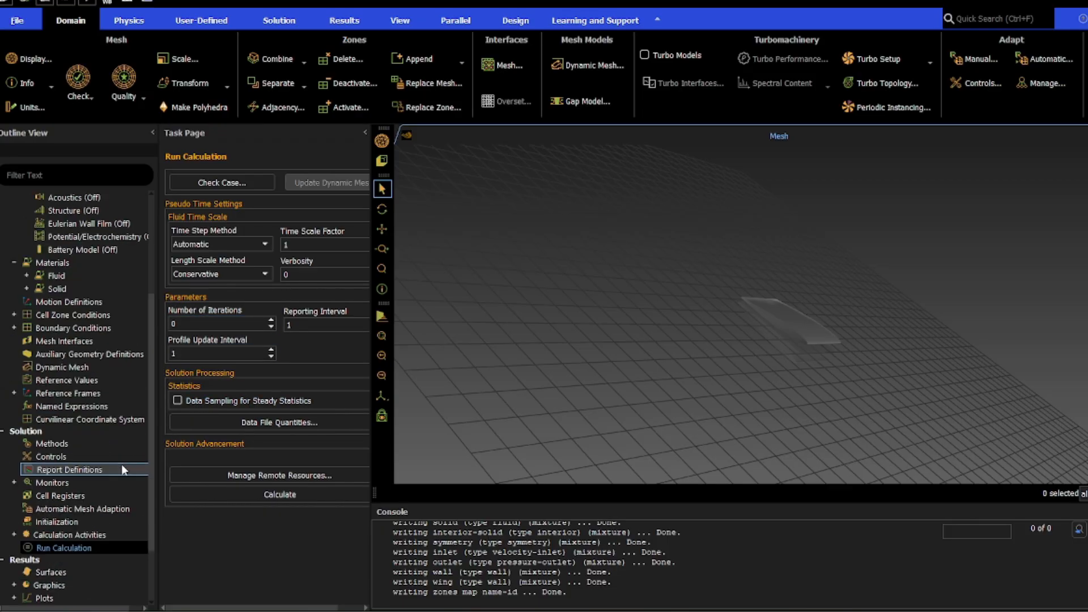
{"action": "scroll", "coordinate": [111, 450], "scroll_direction": "down", "scroll_amount": 1}
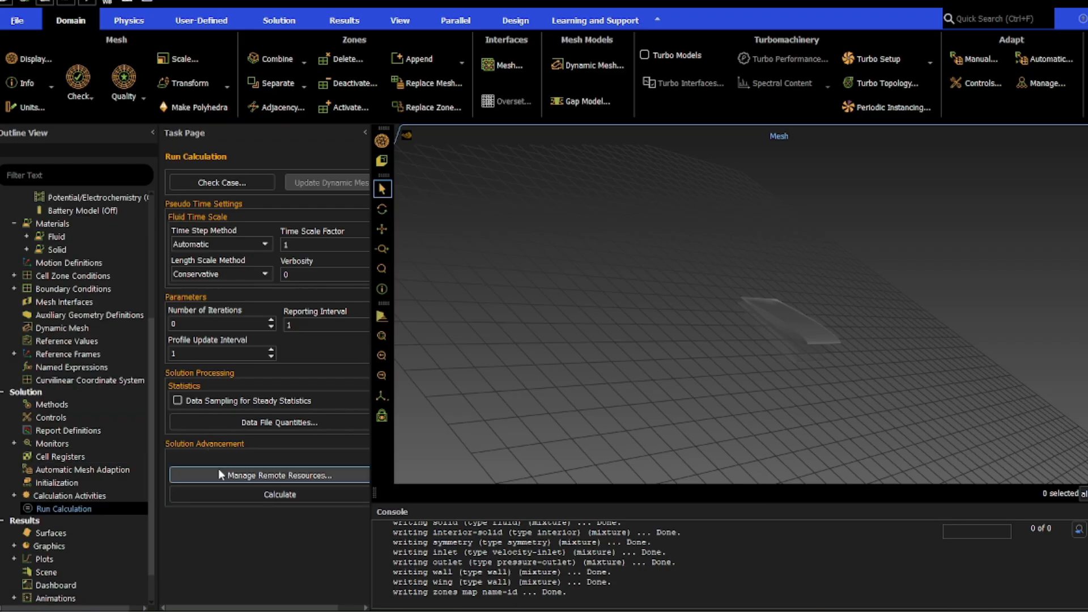
{"action": "left_click", "coordinate": [208, 324]}
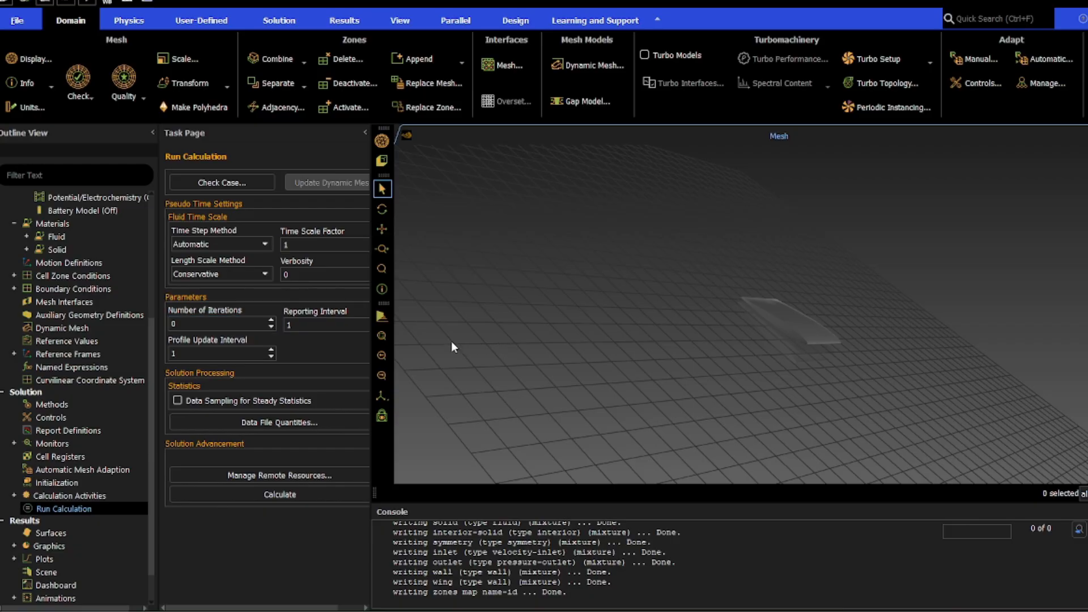
{"action": "left_click", "coordinate": [236, 324]}
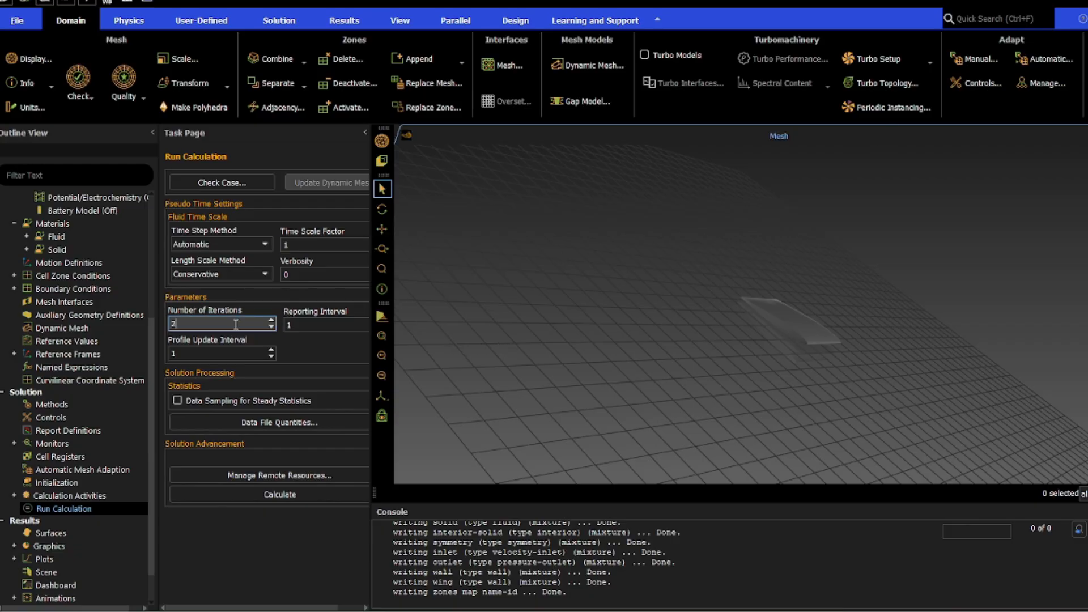
{"action": "middle_click_drag", "start_coordinate": [794, 340], "coordinate": [907, 300]}
{"action": "middle_click_drag", "start_coordinate": [770, 319], "coordinate": [731, 284]}
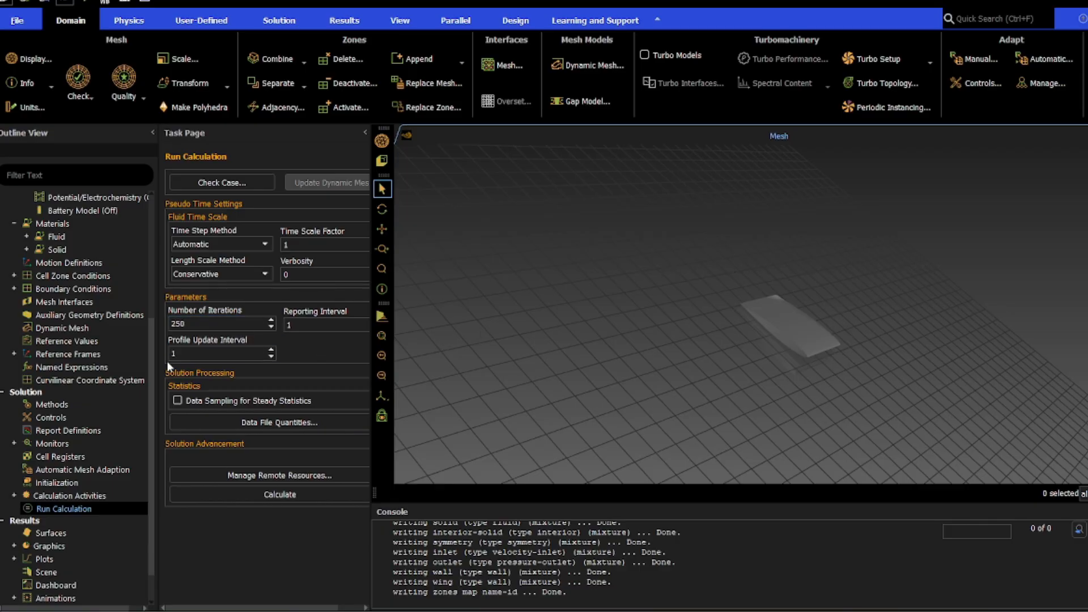
{"action": "left_click_drag", "start_coordinate": [677, 392], "coordinate": [752, 372]}
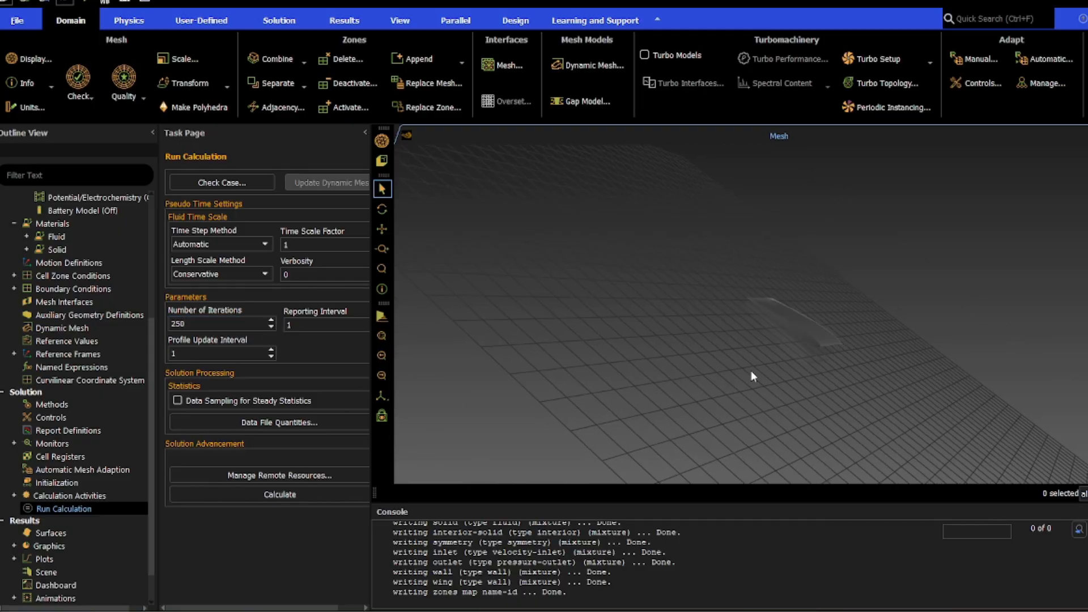
{"action": "left_click_drag", "start_coordinate": [845, 360], "coordinate": [728, 261]}
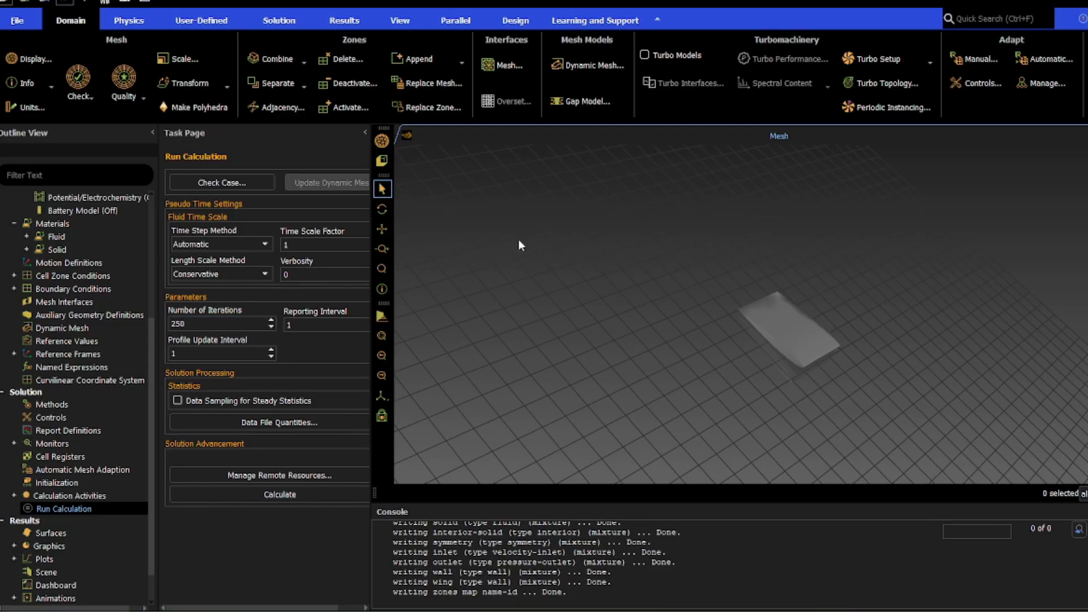
{"action": "left_click_drag", "start_coordinate": [703, 433], "coordinate": [739, 398]}
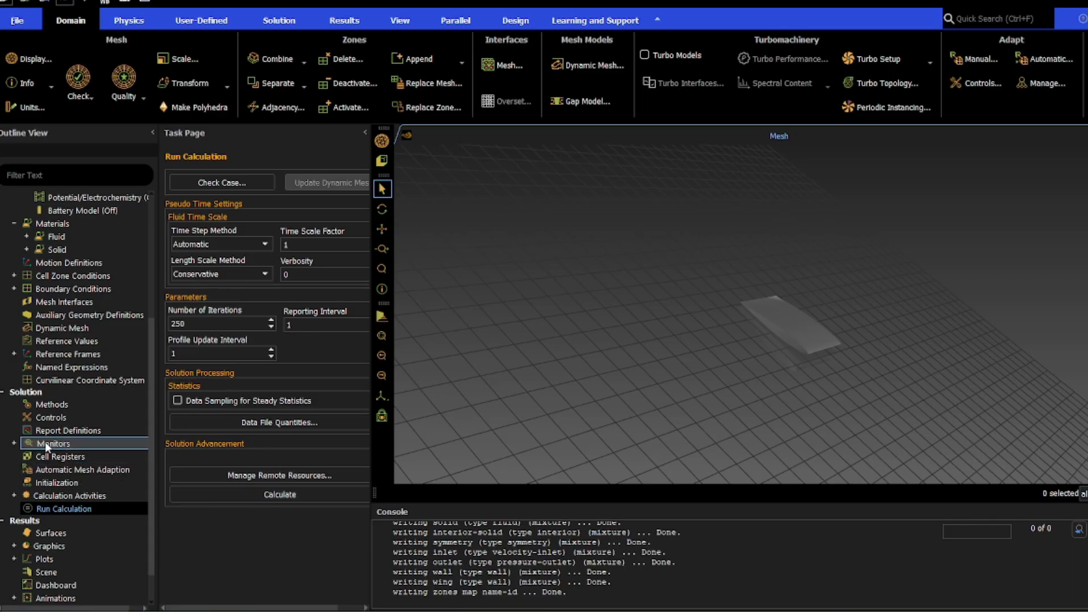
Open the residual monitor settings, review the convergence checks of the equations and accept the dialog.
{"action": "left_click", "coordinate": [16, 444]}
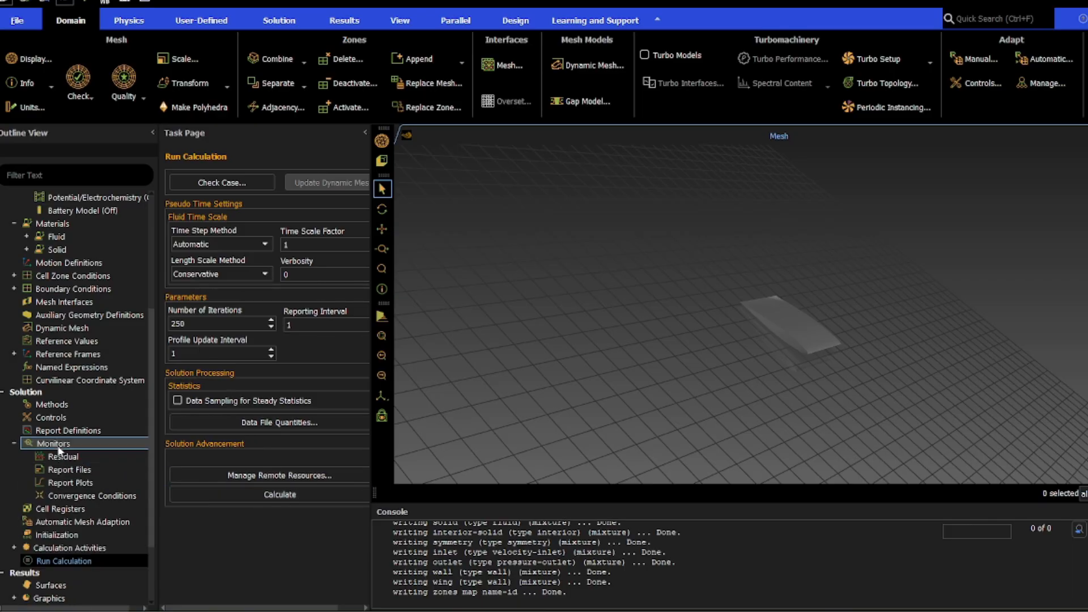
{"action": "left_click", "coordinate": [15, 442]}
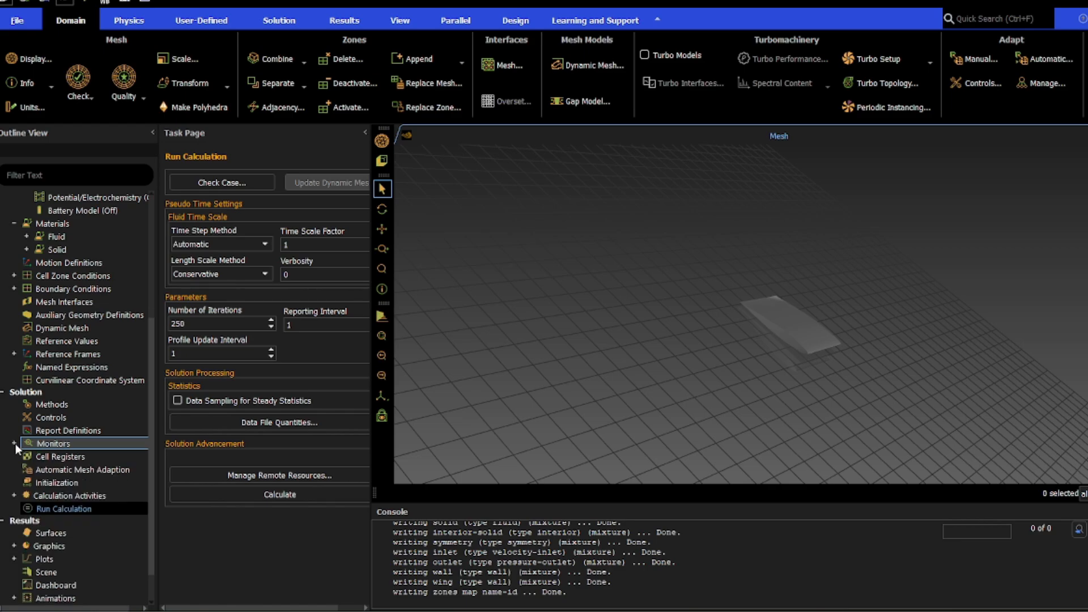
{"action": "left_click", "coordinate": [15, 444]}
{"action": "double_click", "coordinate": [73, 460]}
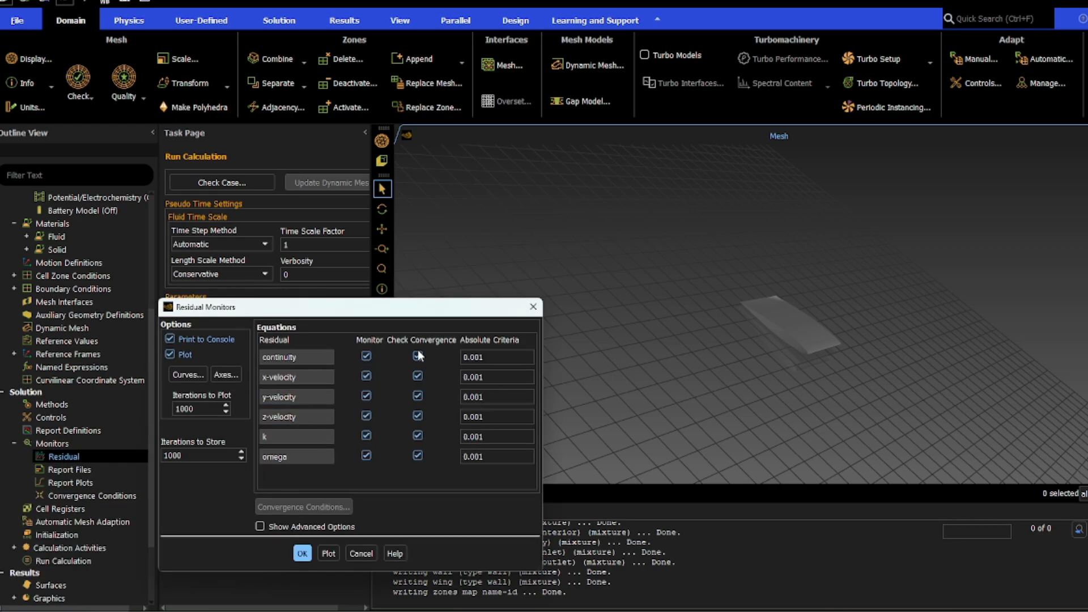
{"action": "left_click", "coordinate": [419, 377]}
{"action": "left_click", "coordinate": [302, 553]}
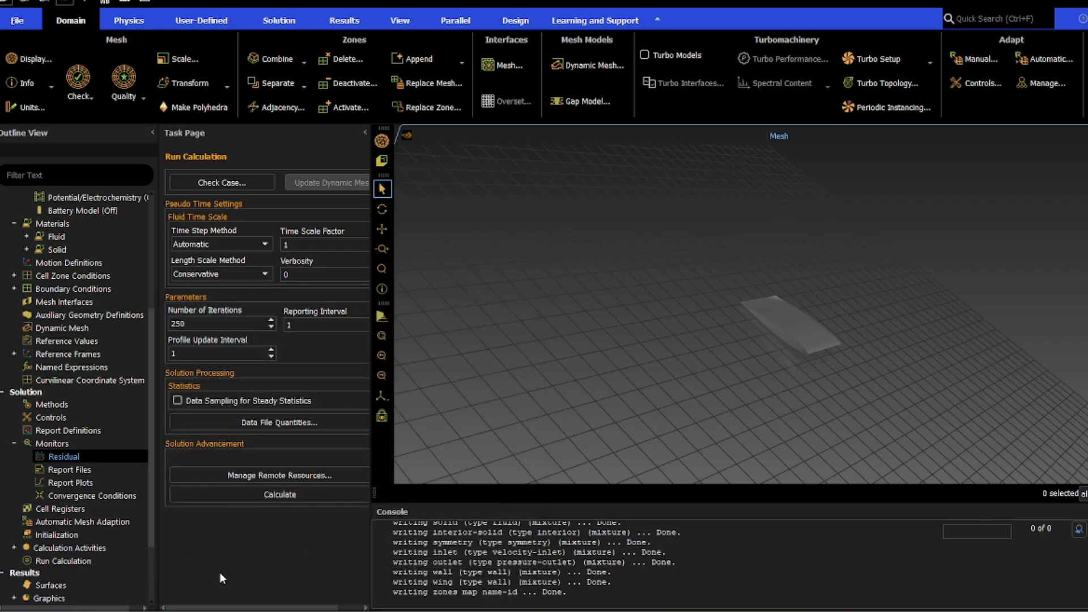
Run the calculation, acknowledge its completion and quit Fluent.
{"action": "left_click", "coordinate": [89, 562]}
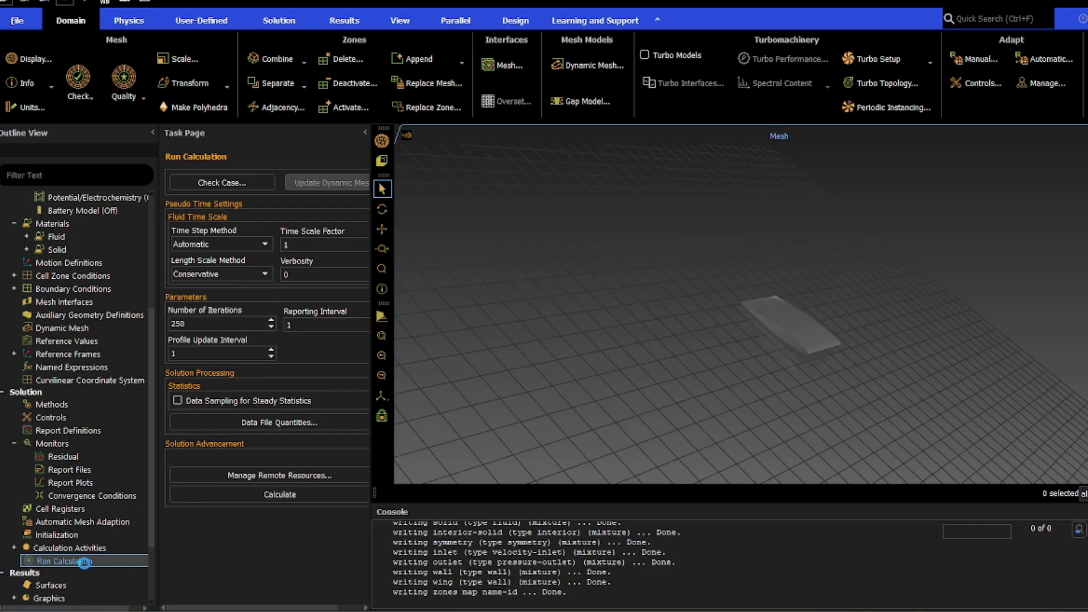
{"action": "left_click", "coordinate": [276, 496]}
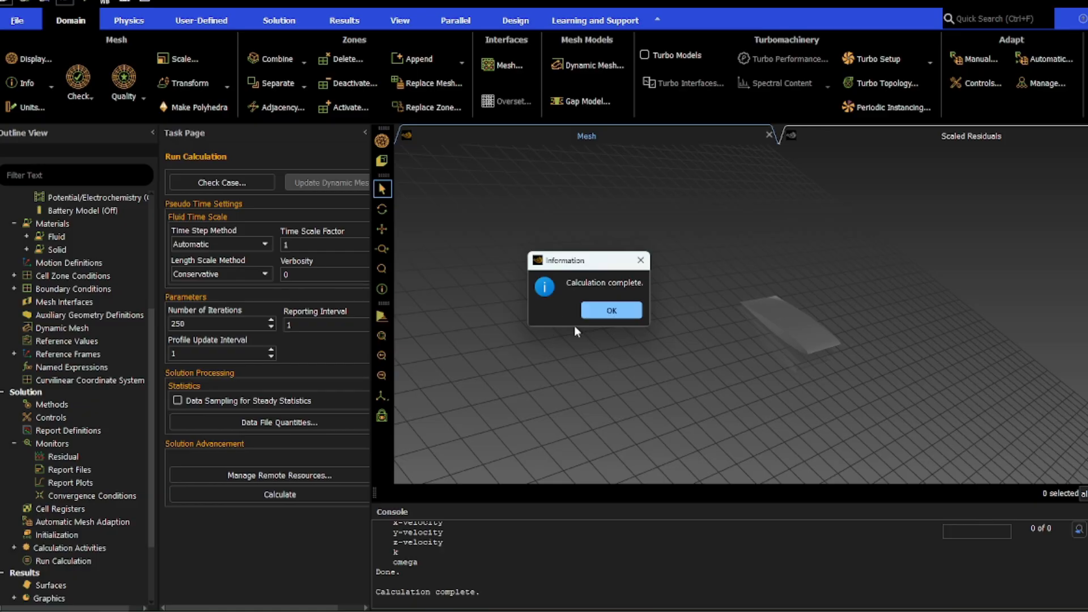
{"action": "left_click", "coordinate": [611, 308]}
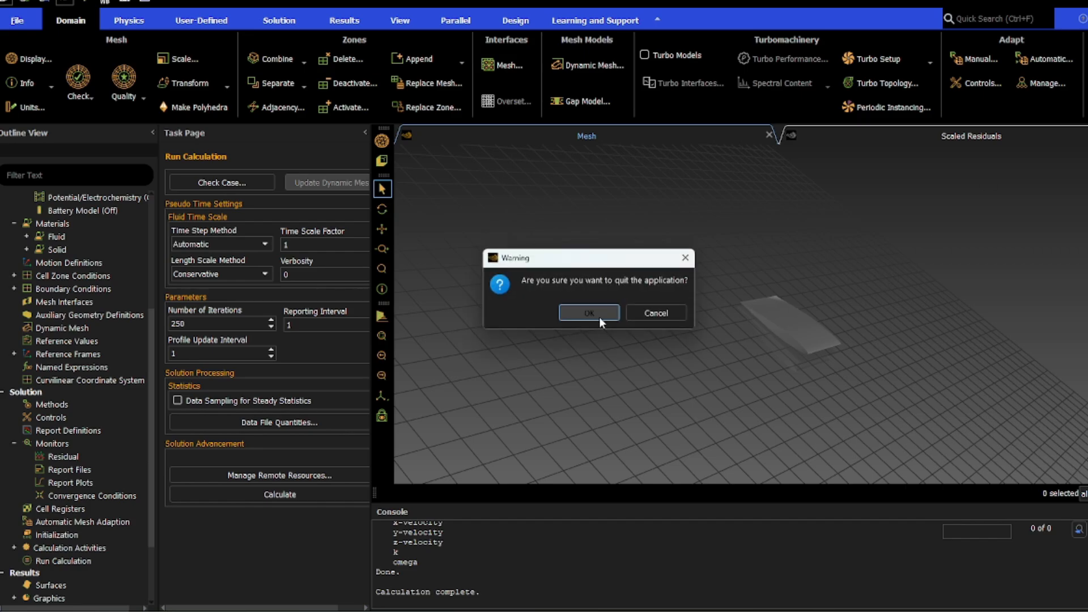
{"action": "left_click", "coordinate": [592, 317]}
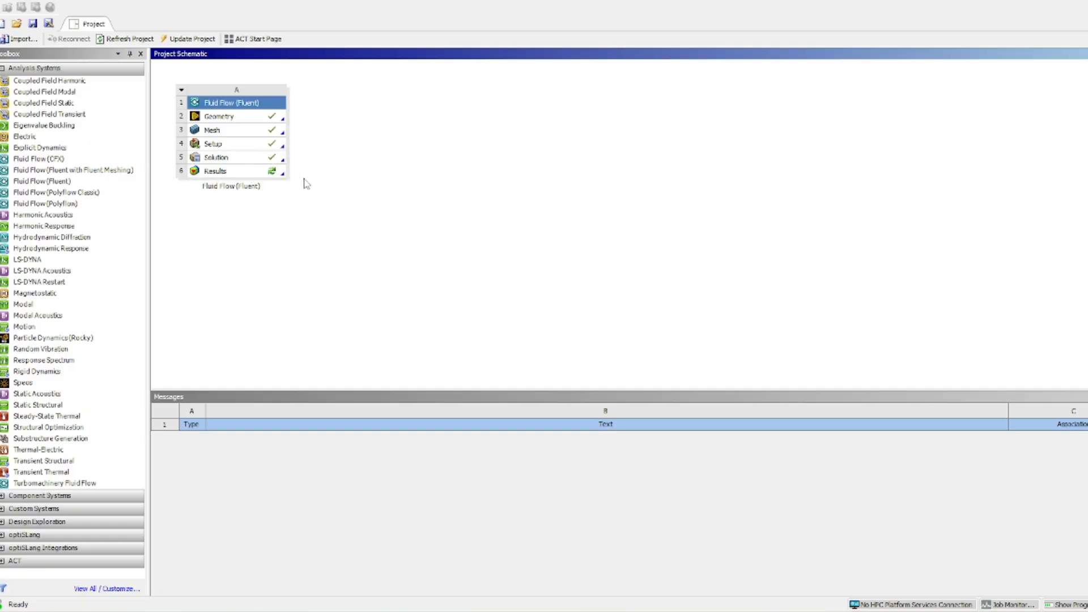
Open the fluid flow system's Results in CFD-Post and orient the model to face the wing profile side-on.
{"action": "double_click", "coordinate": [252, 172]}
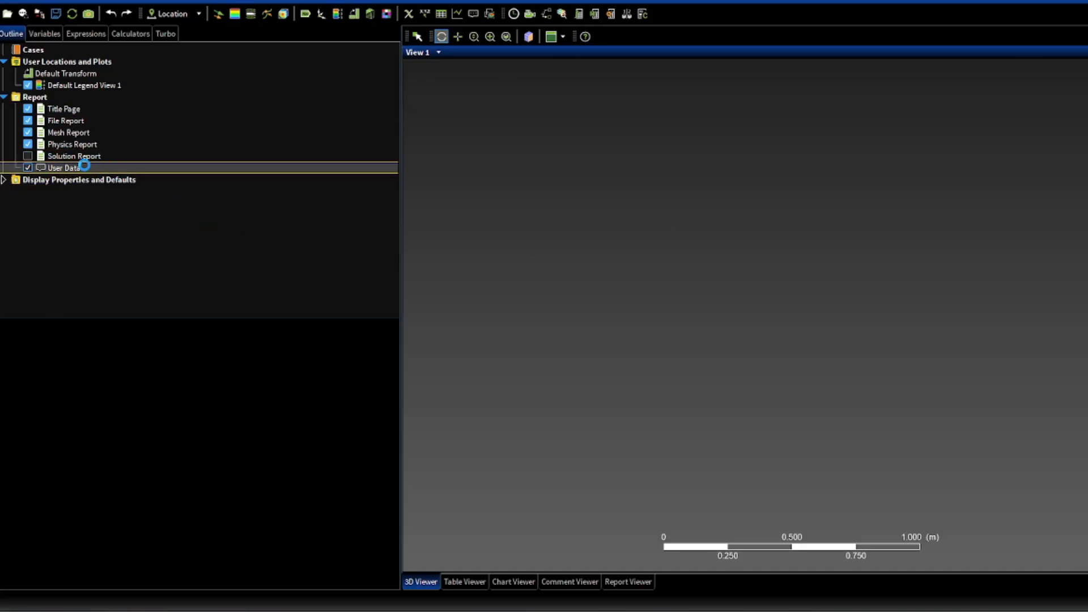
{"action": "left_click", "coordinate": [26, 86]}
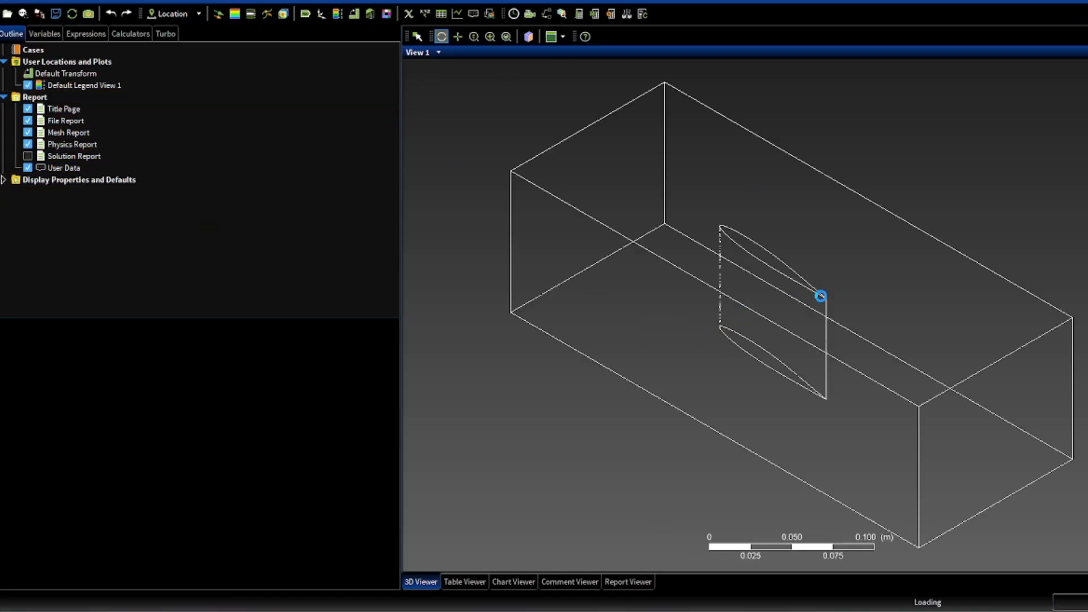
{"action": "left_click_drag", "start_coordinate": [812, 277], "coordinate": [852, 277]}
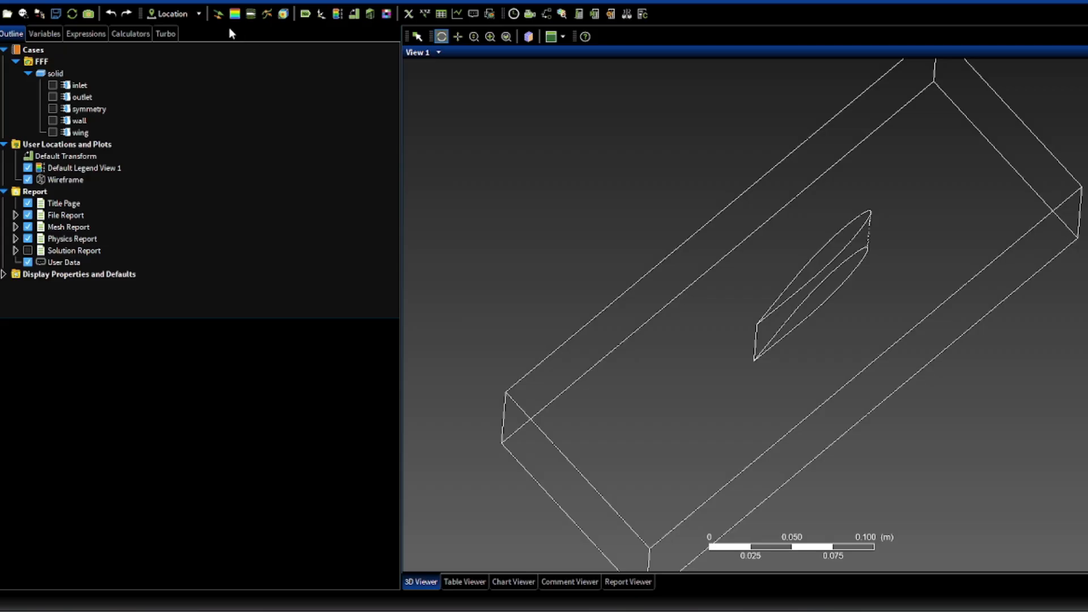
{"action": "left_click_drag", "start_coordinate": [839, 132], "coordinate": [866, 369]}
{"action": "middle_click_drag", "start_coordinate": [900, 339], "coordinate": [778, 310], "text": "shift"}
{"action": "left_click", "coordinate": [1059, 469]}
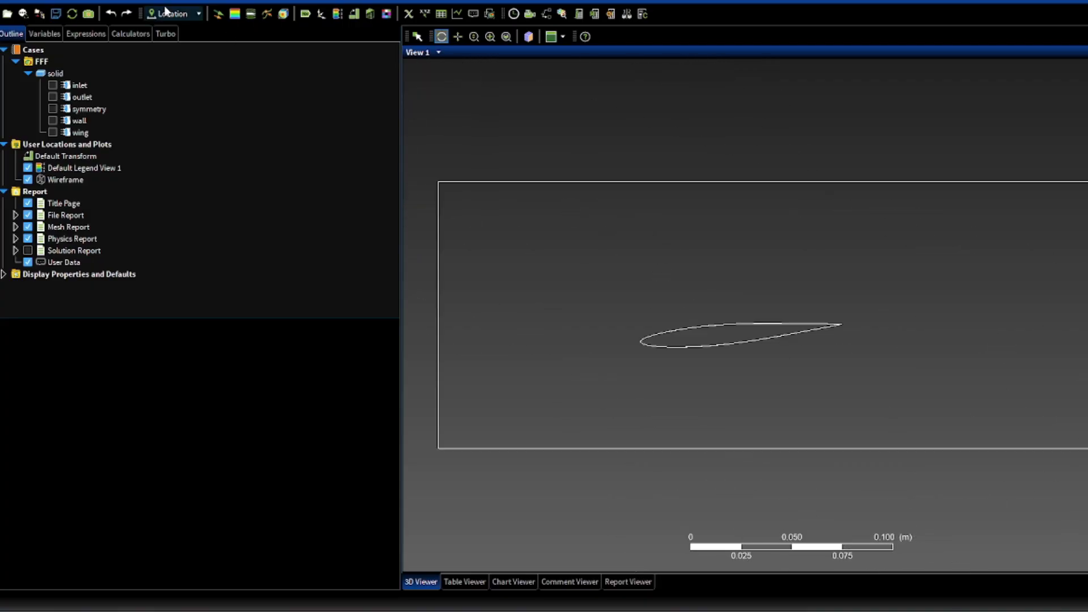
Insert a plane location with the default name Plane 1, keeping its domains at All Domains.
{"action": "left_click", "coordinate": [198, 16]}
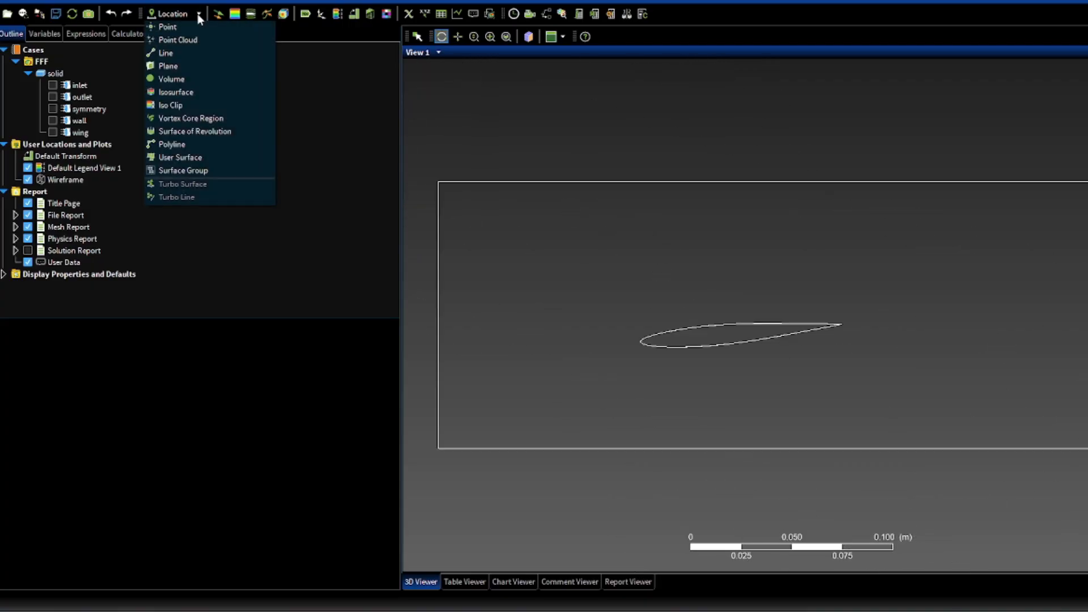
{"action": "left_click", "coordinate": [187, 66]}
{"action": "left_click", "coordinate": [223, 114]}
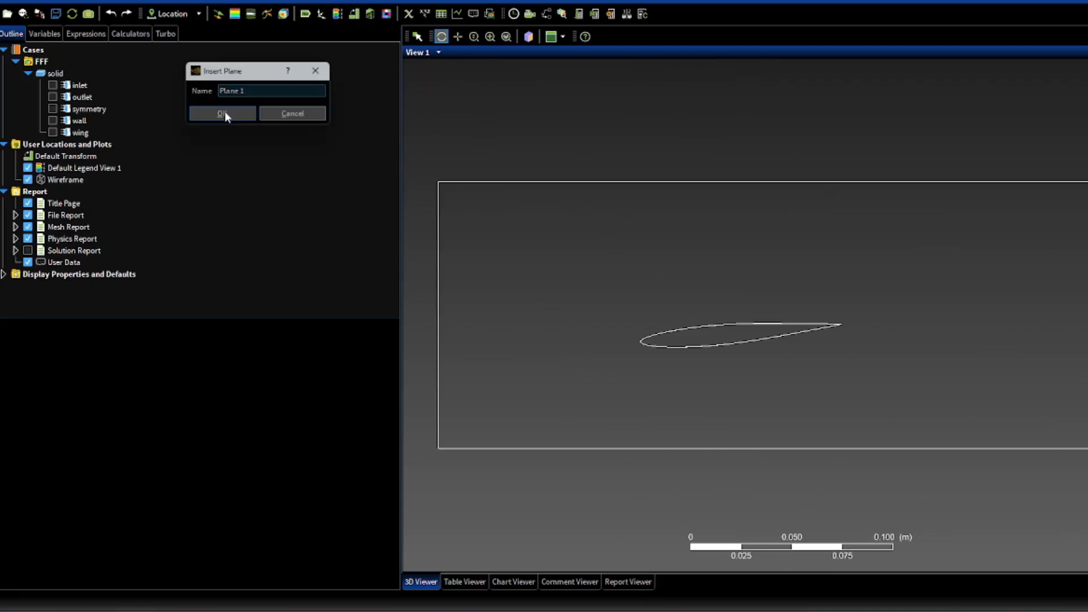
{"action": "left_click_drag", "start_coordinate": [656, 199], "coordinate": [658, 250]}
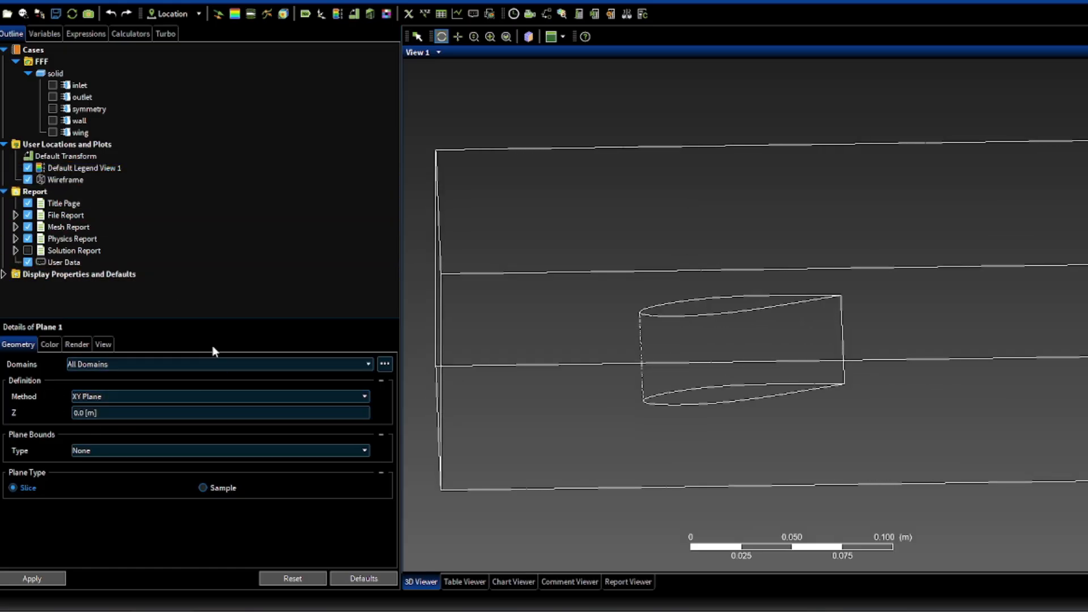
{"action": "left_click", "coordinate": [87, 365]}
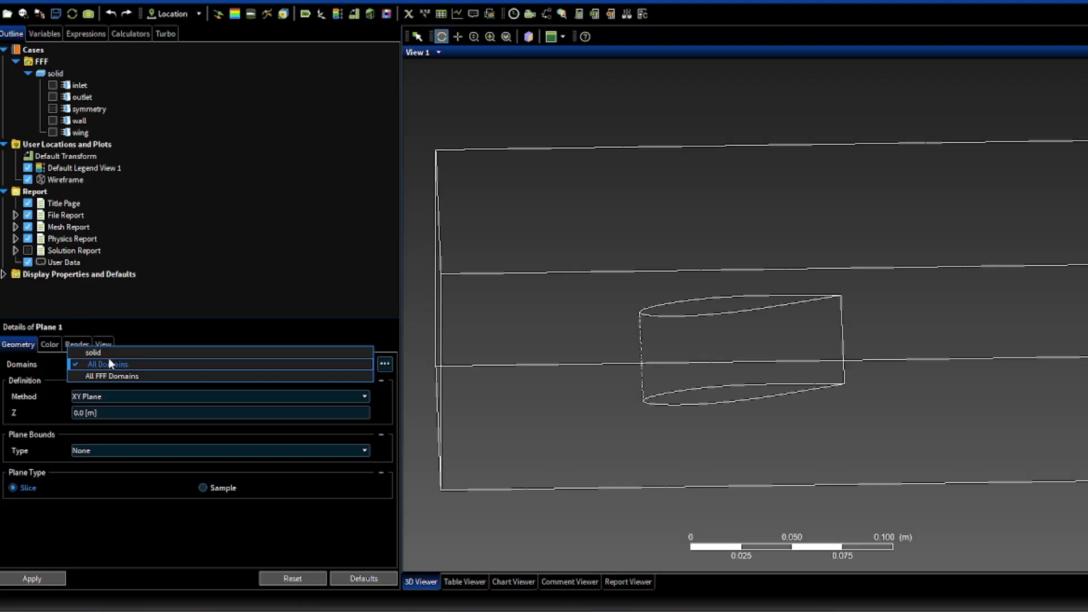
{"action": "left_click", "coordinate": [110, 364]}
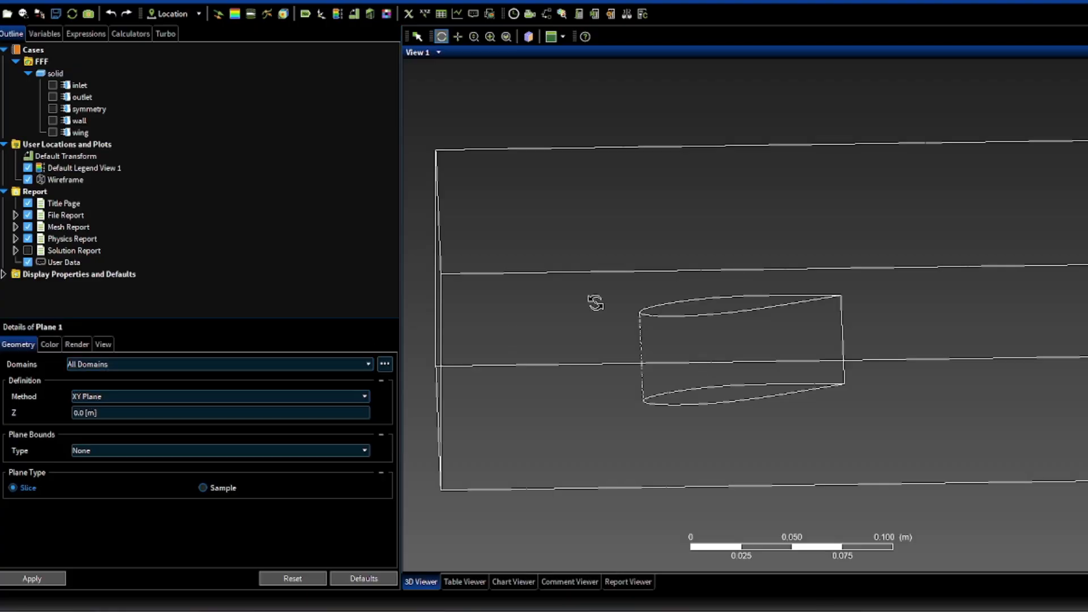
Examine the wing and flow domain from several angles to judge which plane orientation cuts across the wing profile.
{"action": "left_click_drag", "start_coordinate": [654, 276], "coordinate": [663, 301]}
{"action": "left_click_drag", "start_coordinate": [961, 377], "coordinate": [880, 318]}
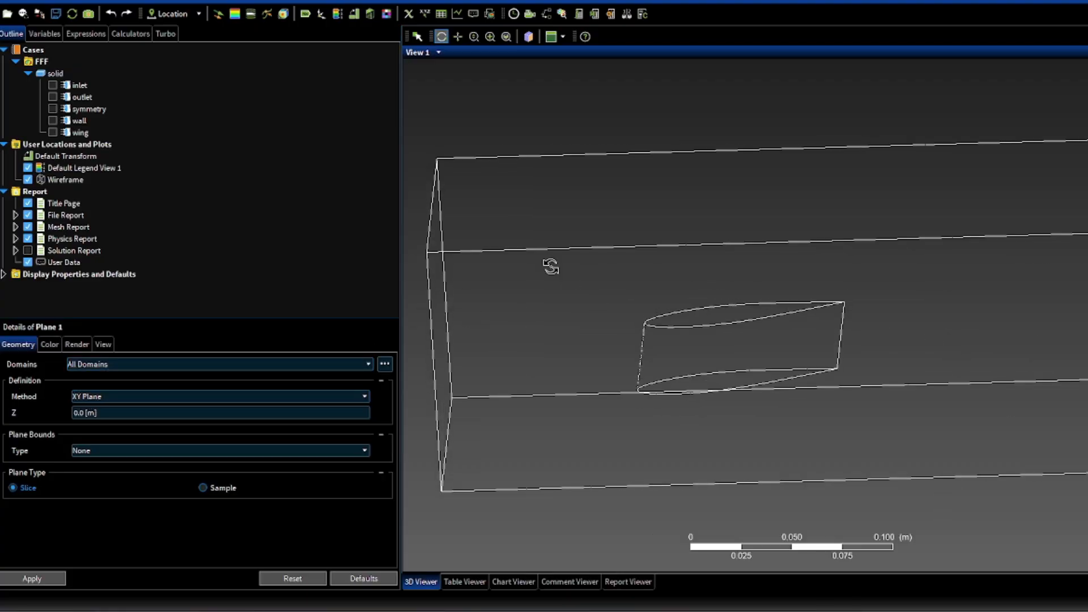
{"action": "left_click", "coordinate": [1085, 513]}
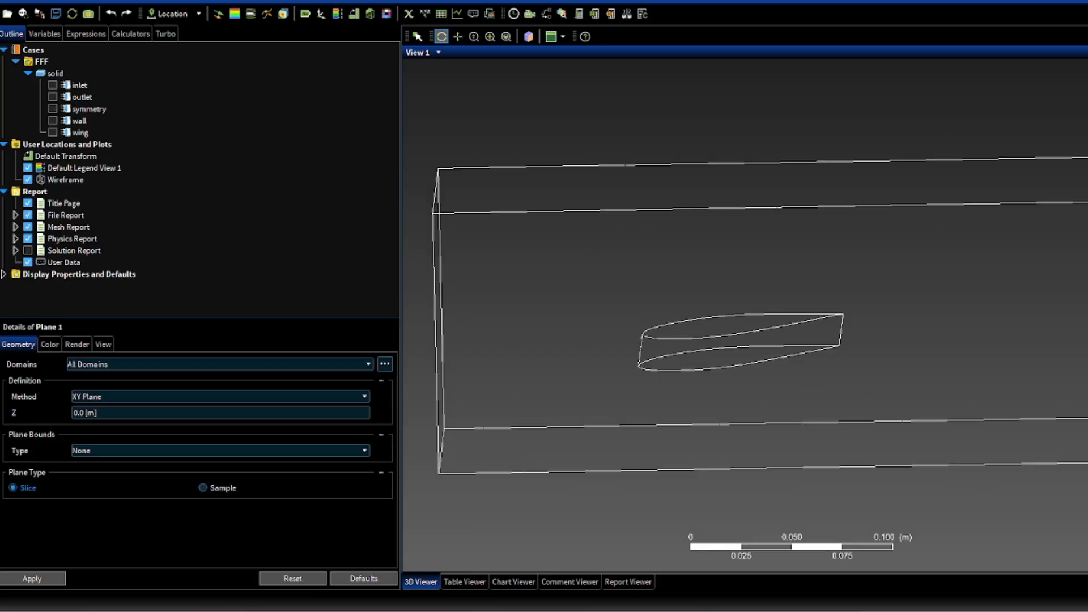
{"action": "left_click_drag", "start_coordinate": [703, 356], "coordinate": [711, 401]}
{"action": "left_click_drag", "start_coordinate": [713, 284], "coordinate": [831, 338]}
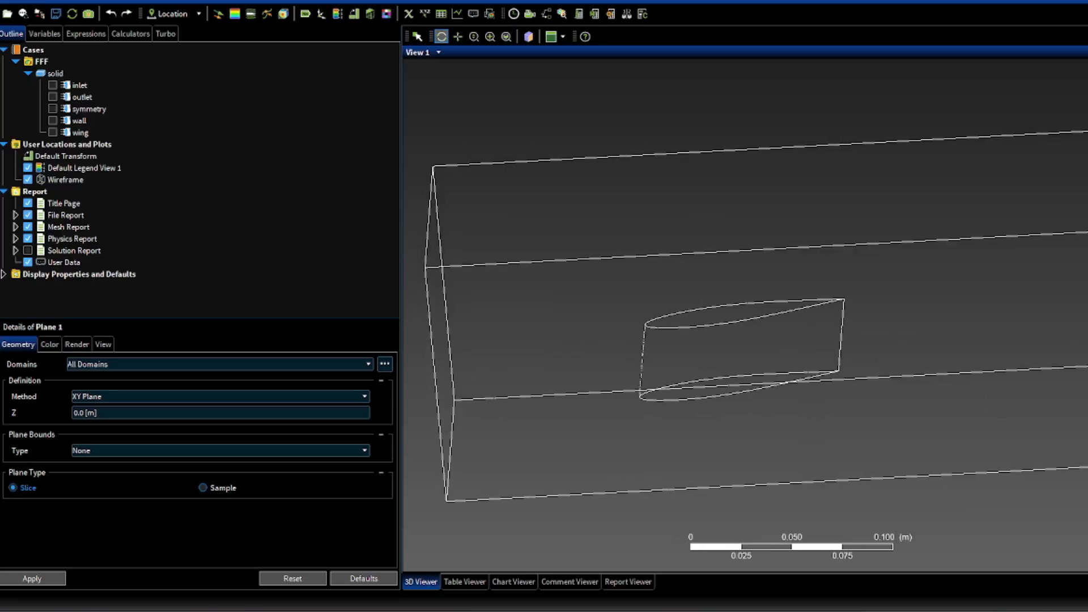
{"action": "left_click_drag", "start_coordinate": [960, 379], "coordinate": [734, 333]}
{"action": "left_click_drag", "start_coordinate": [559, 315], "coordinate": [558, 333]}
{"action": "left_click_drag", "start_coordinate": [673, 393], "coordinate": [961, 372]}
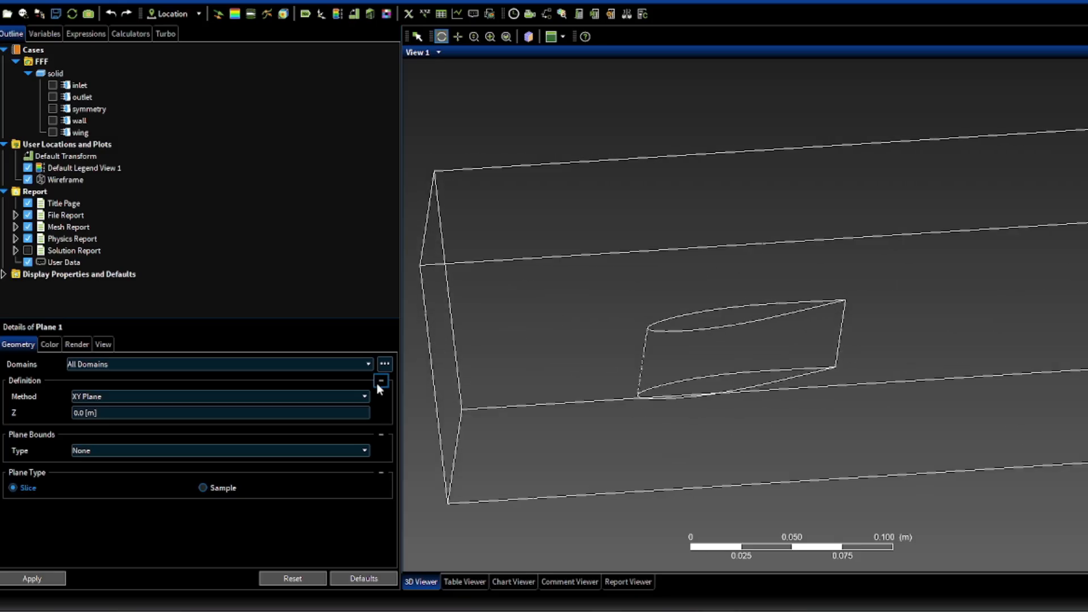
{"action": "left_click_drag", "start_coordinate": [600, 381], "coordinate": [1041, 453]}
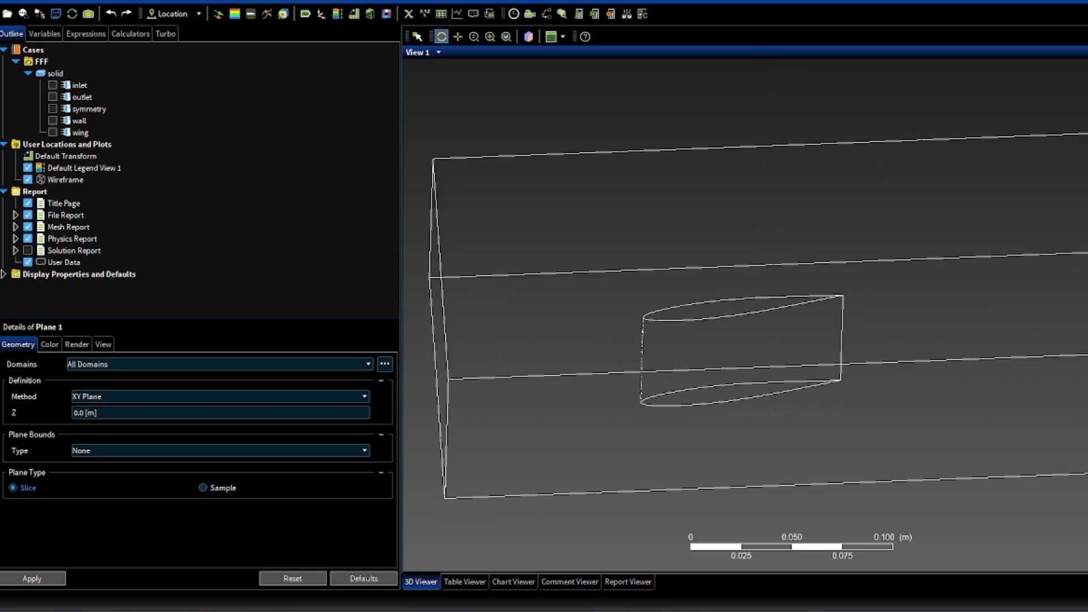
{"action": "middle_click_drag", "start_coordinate": [1042, 324], "coordinate": [1039, 349]}
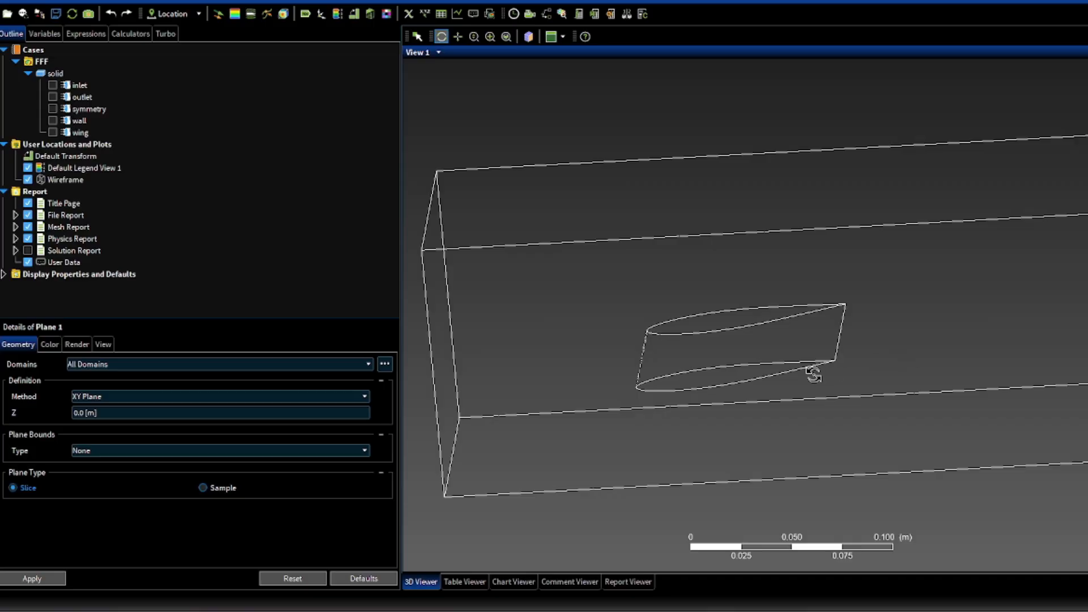
{"action": "middle_click_drag", "start_coordinate": [766, 372], "coordinate": [762, 384]}
Define Plane 1 with the ZX Plane method at Y 0.0 m, apply it and inspect the slice through the wing.
{"action": "left_click", "coordinate": [172, 398]}
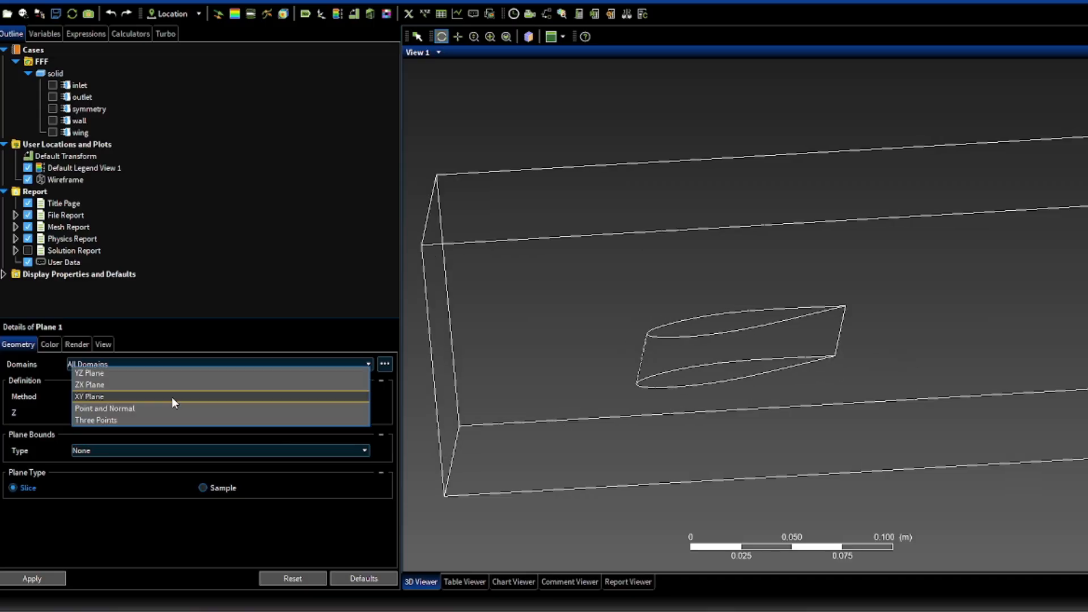
{"action": "left_click", "coordinate": [109, 386]}
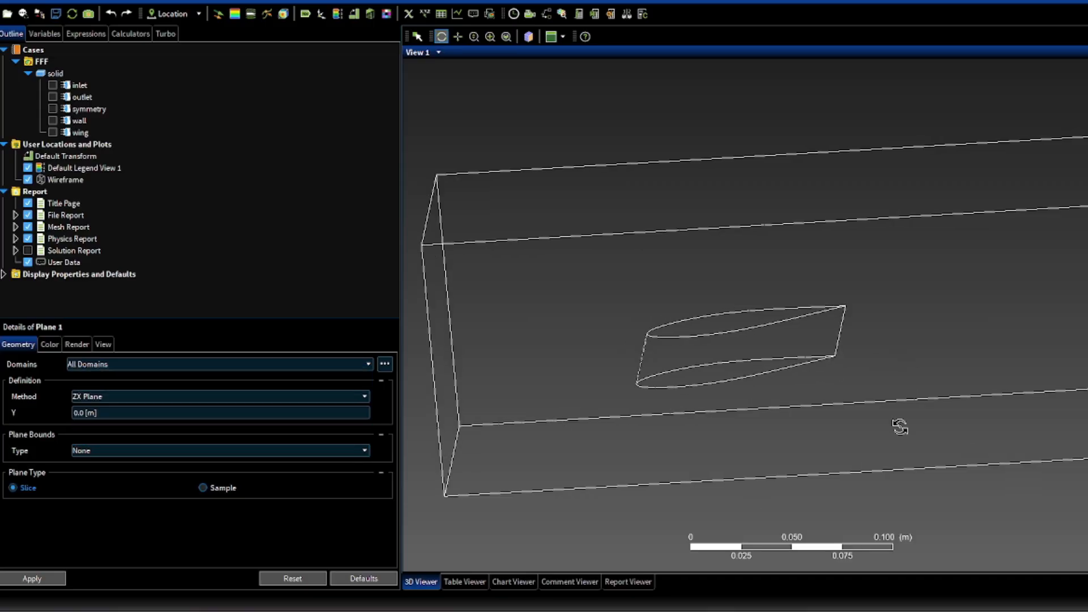
{"action": "left_click_drag", "start_coordinate": [687, 372], "coordinate": [721, 324]}
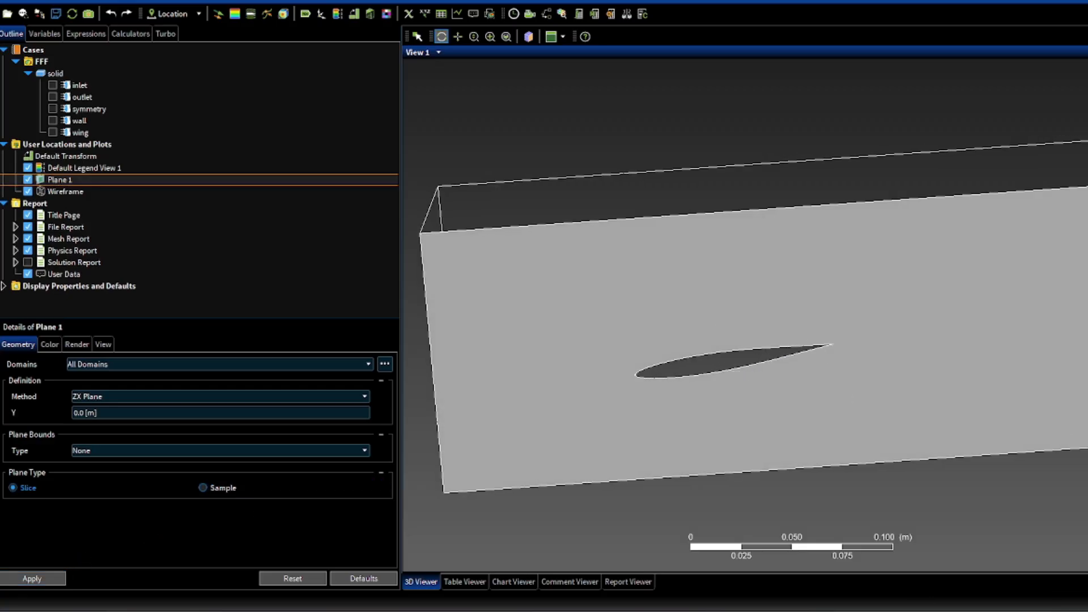
{"action": "left_click", "coordinate": [1086, 510]}
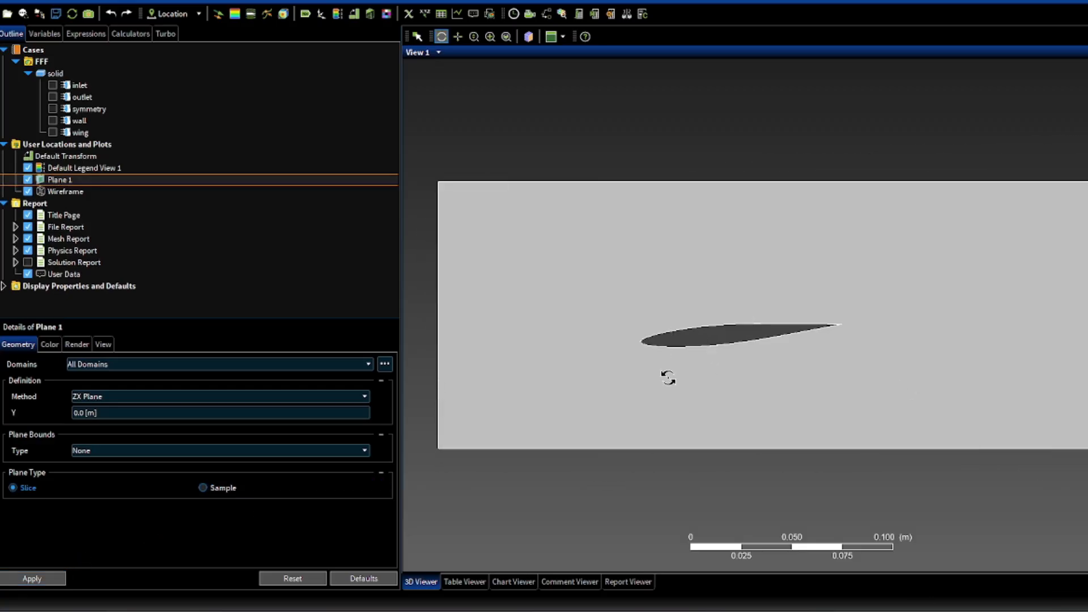
{"action": "scroll", "coordinate": [751, 339], "scroll_direction": "up", "scroll_amount": 5}
{"action": "left_click_drag", "start_coordinate": [594, 365], "coordinate": [866, 403]}
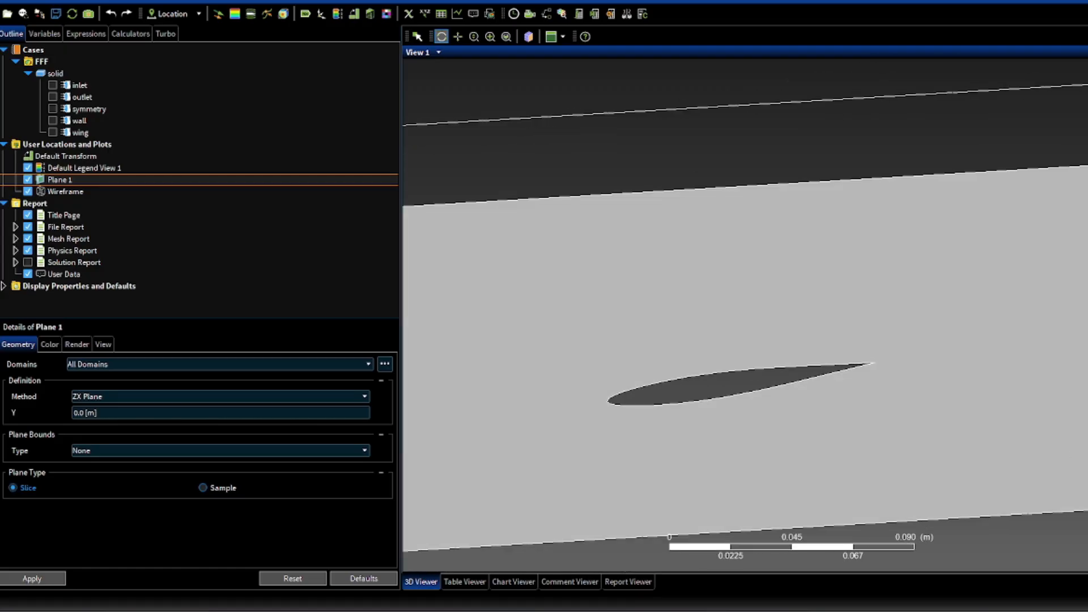
{"action": "left_click", "coordinate": [1086, 510]}
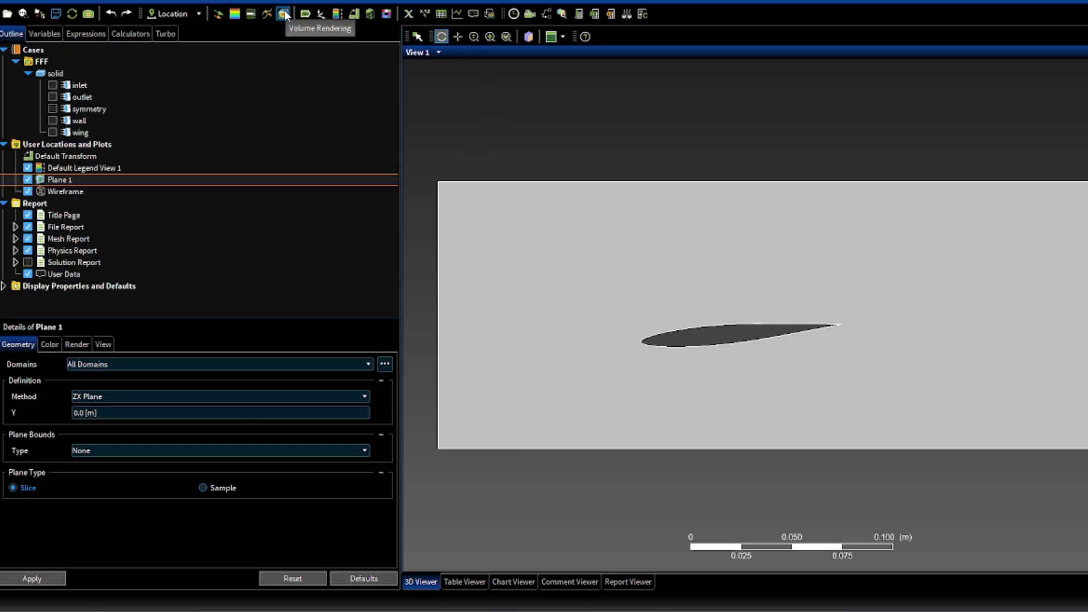
Insert a contour with the default name, located on Plane 1 across All Domains, with Pressure as its variable.
{"action": "left_click", "coordinate": [235, 15]}
{"action": "left_click", "coordinate": [281, 61]}
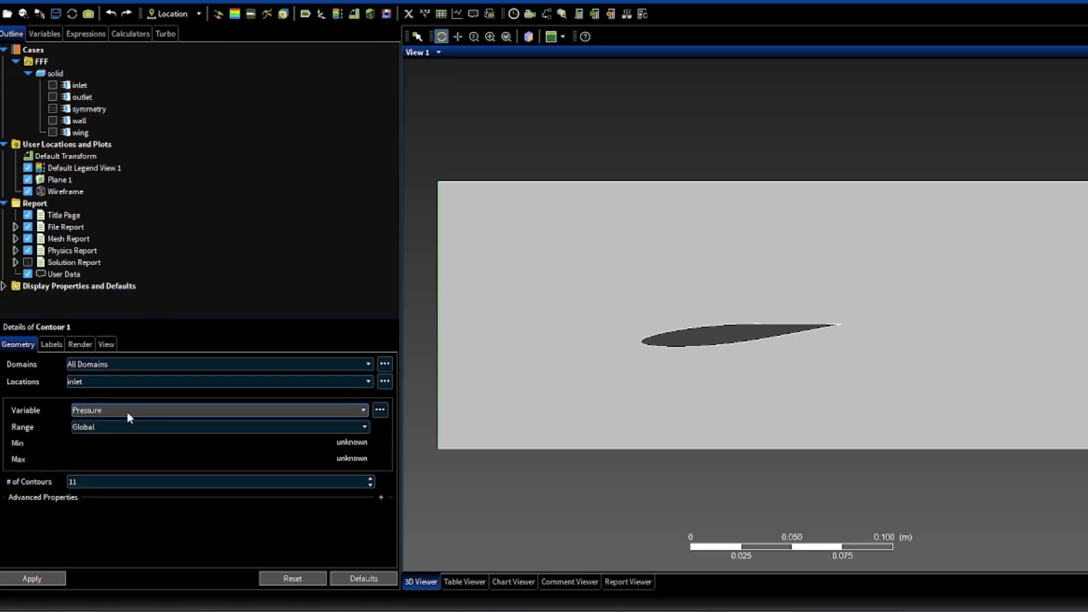
{"action": "left_click", "coordinate": [113, 369]}
{"action": "left_click", "coordinate": [113, 370]}
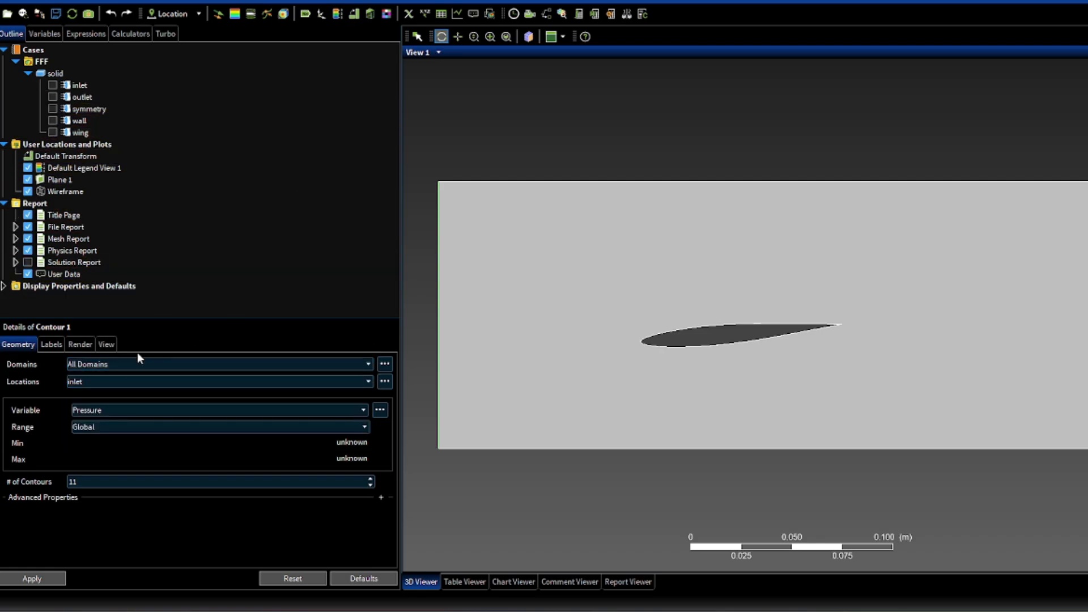
{"action": "left_click", "coordinate": [113, 382]}
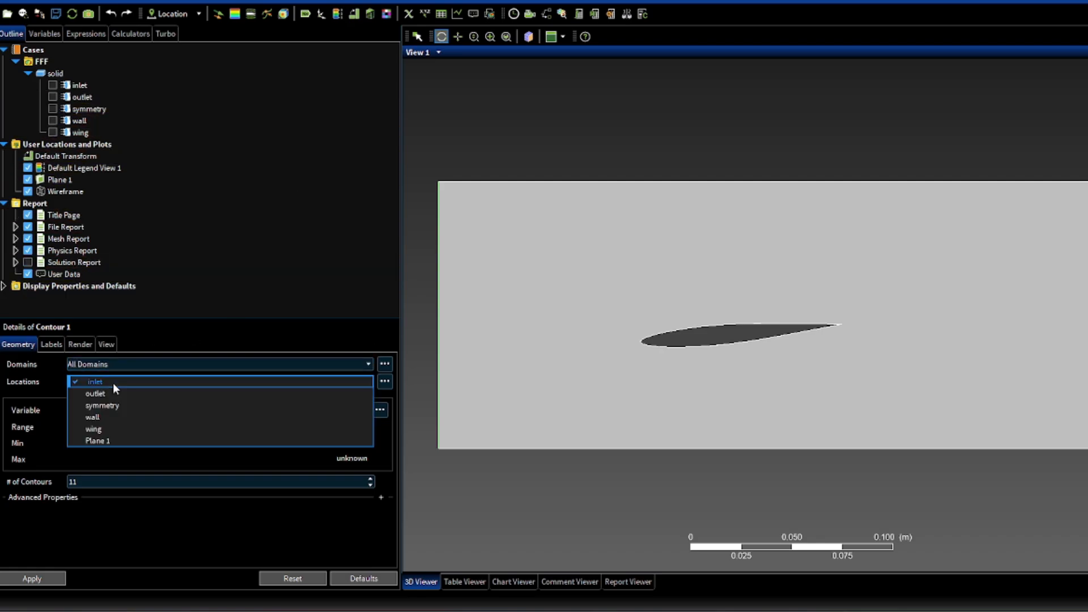
{"action": "left_click", "coordinate": [96, 441]}
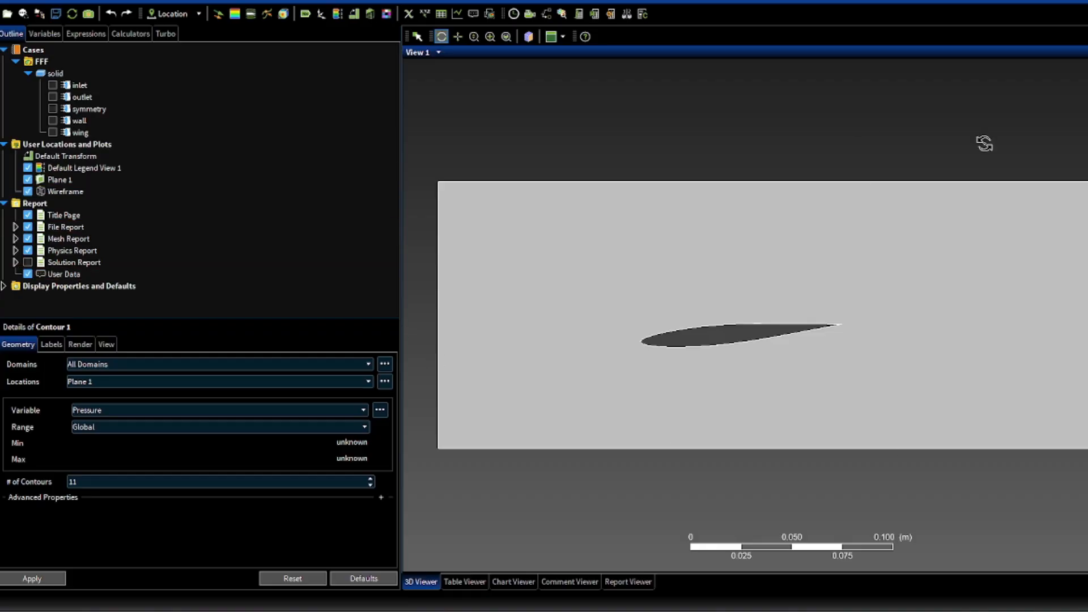
{"action": "left_click", "coordinate": [113, 406]}
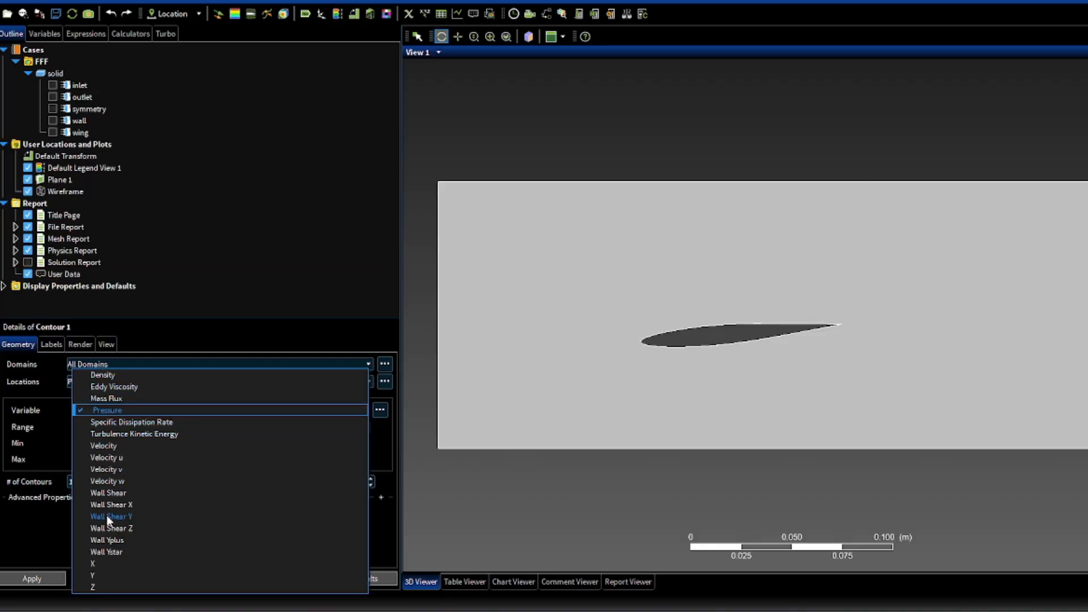
{"action": "left_click", "coordinate": [118, 412]}
{"action": "scroll", "coordinate": [725, 378], "scroll_direction": "down", "scroll_amount": 1}
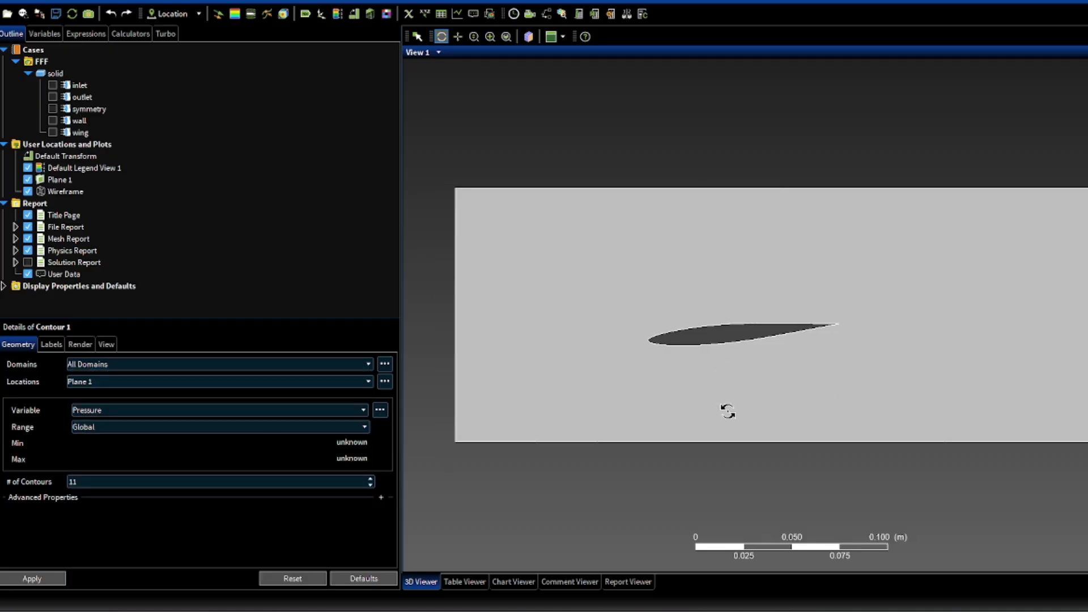
{"action": "scroll", "coordinate": [763, 331], "scroll_direction": "up", "scroll_amount": 3}
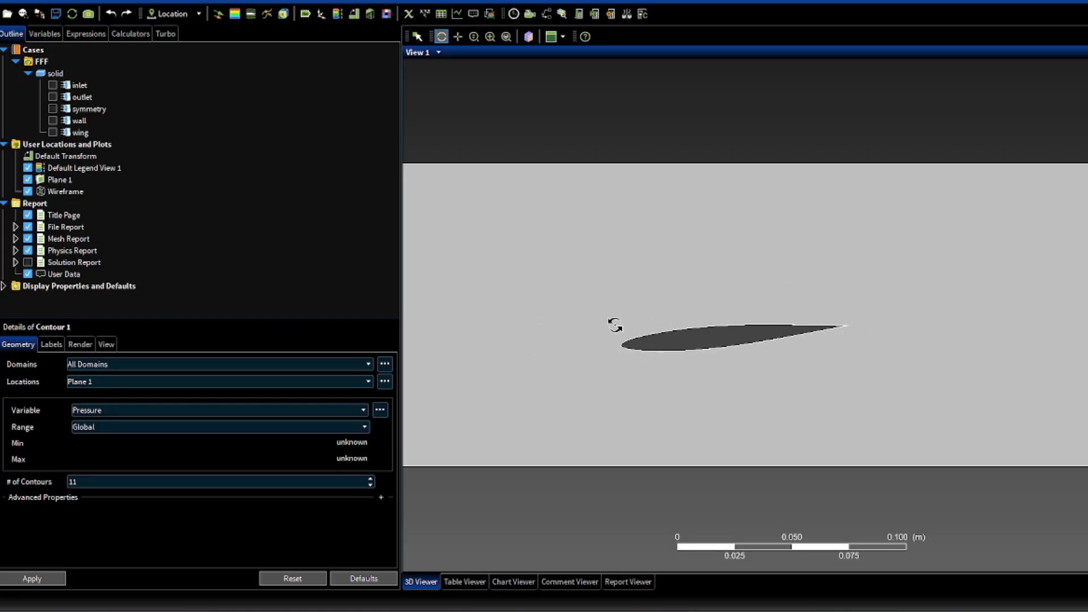
{"action": "left_click_drag", "start_coordinate": [765, 314], "coordinate": [808, 339]}
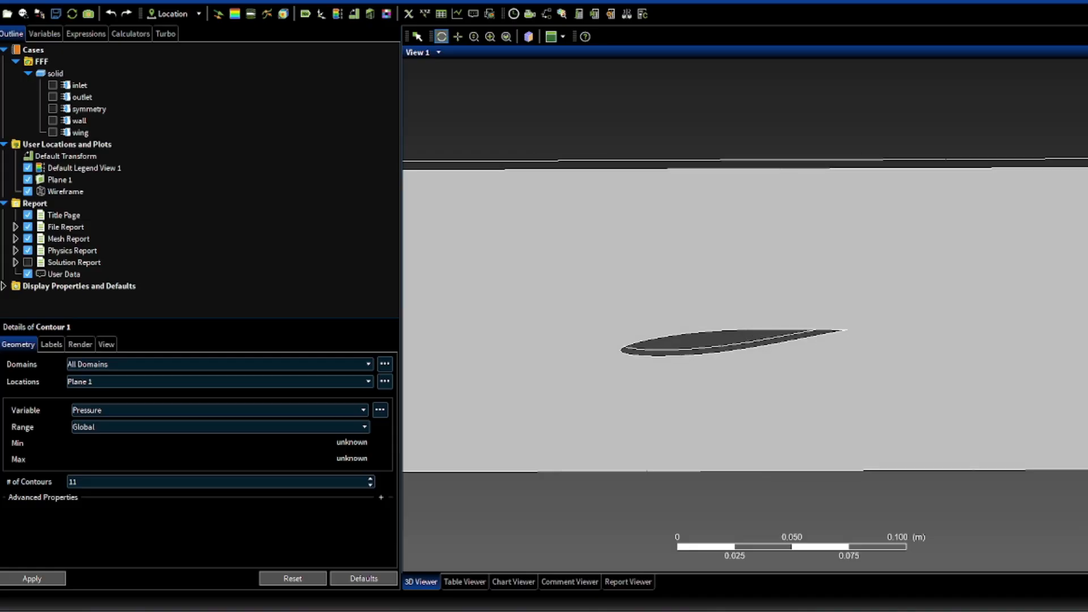
{"action": "left_click", "coordinate": [1083, 524]}
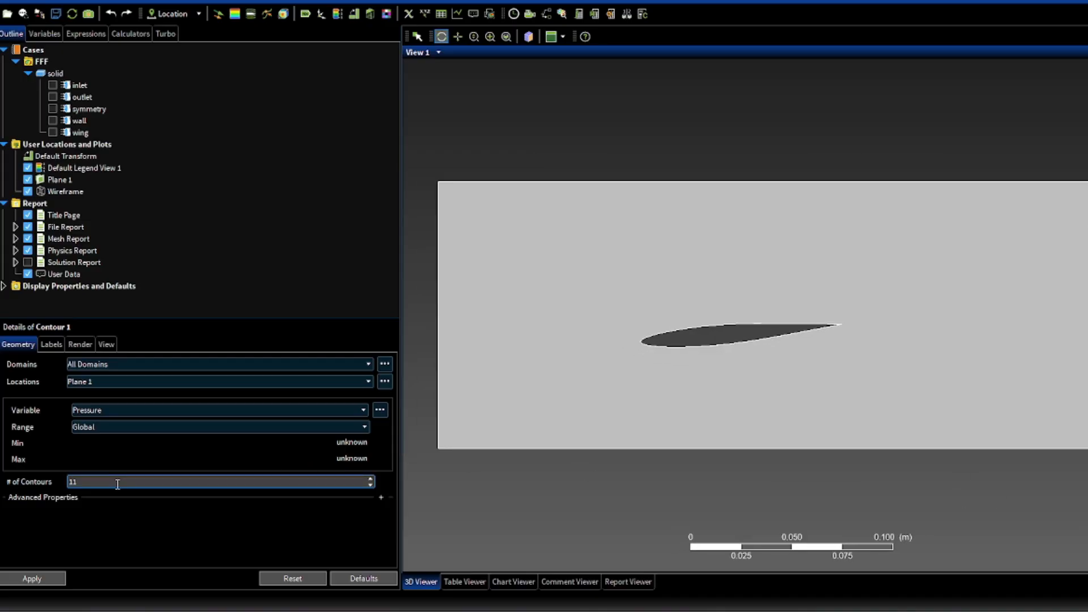
{"action": "scroll", "coordinate": [821, 331], "scroll_direction": "down", "scroll_amount": 1}
{"action": "scroll", "coordinate": [807, 366], "scroll_direction": "up", "scroll_amount": 3}
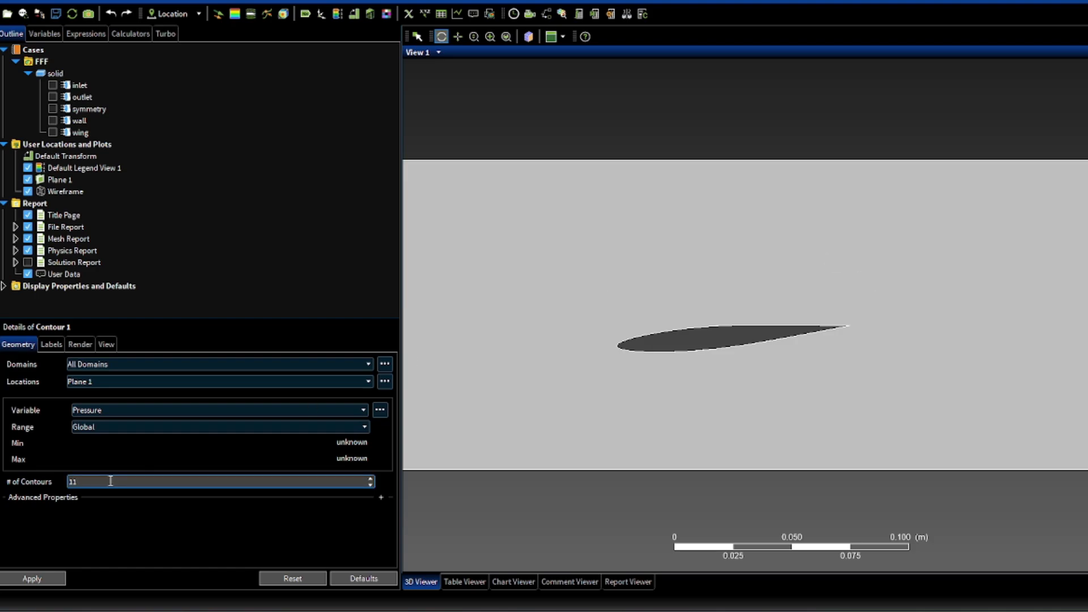
Apply the pressure contour on Plane 1, then refine it by setting the number of contours to 200.
{"action": "left_click", "coordinate": [32, 578]}
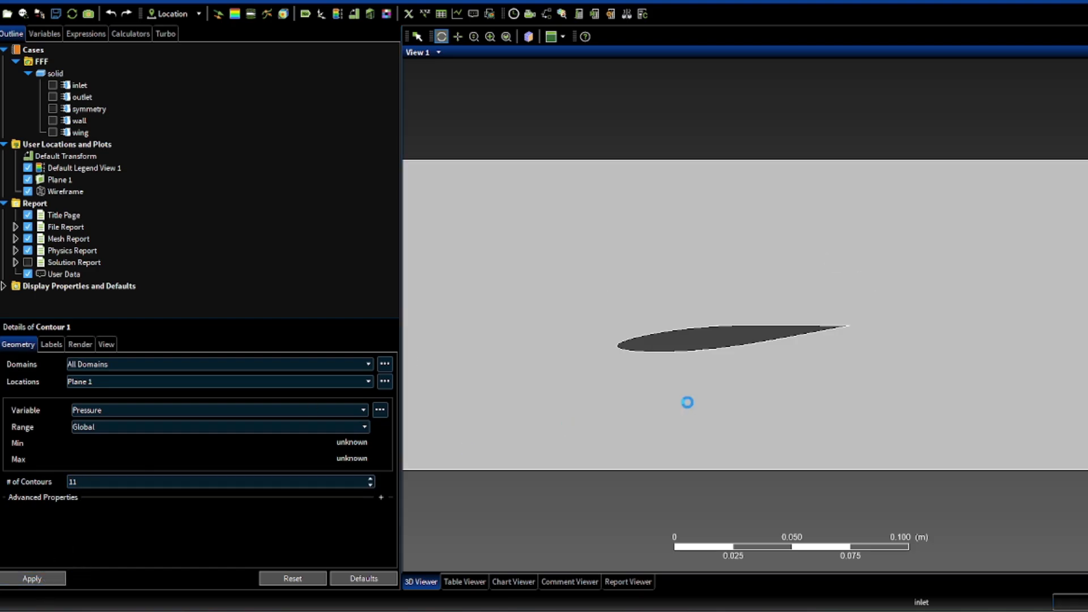
{"action": "scroll", "coordinate": [799, 360], "scroll_direction": "up", "scroll_amount": 1}
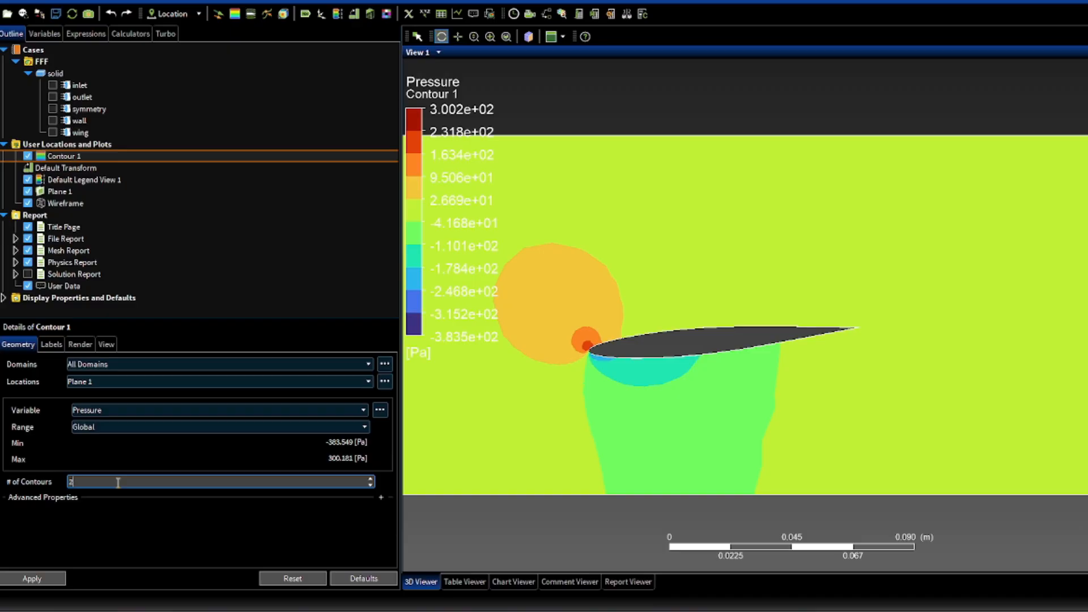
{"action": "left_click", "coordinate": [27, 579]}
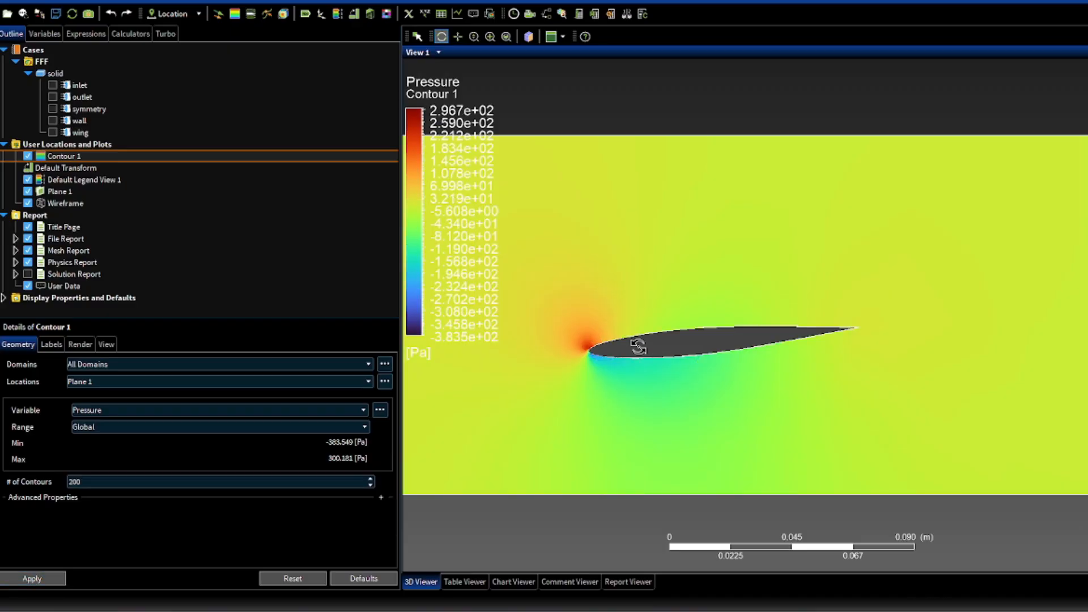
{"action": "scroll", "coordinate": [669, 369], "scroll_direction": "up", "scroll_amount": 2}
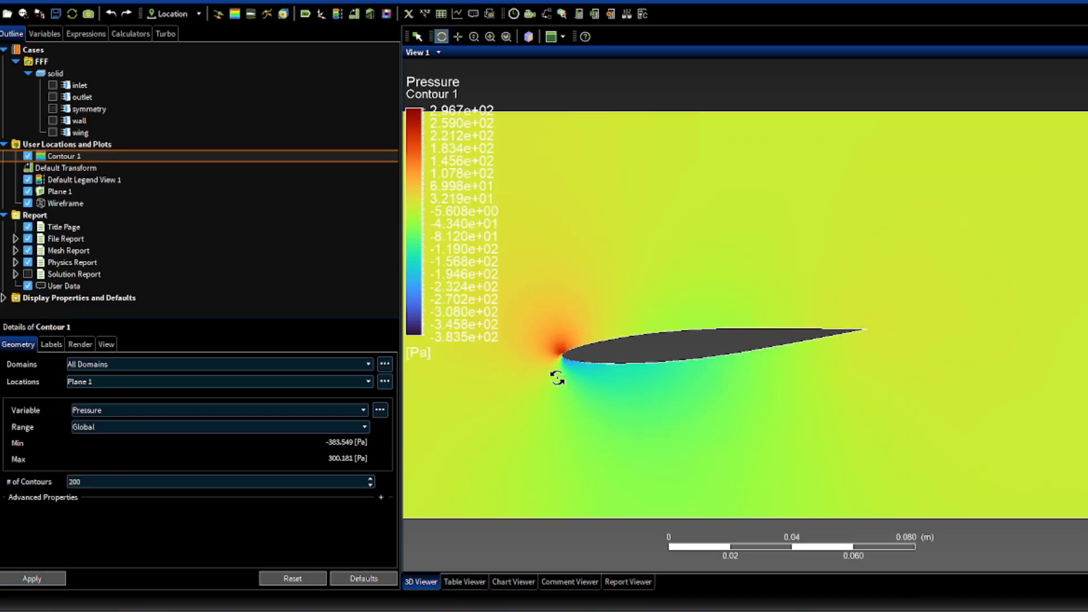
Hide Plane 1 so that only the pressure contour is drawn on the section.
{"action": "scroll", "coordinate": [553, 438], "scroll_direction": "up", "scroll_amount": 5}
{"action": "left_click_drag", "start_coordinate": [514, 450], "coordinate": [714, 283]}
{"action": "left_click", "coordinate": [27, 192]}
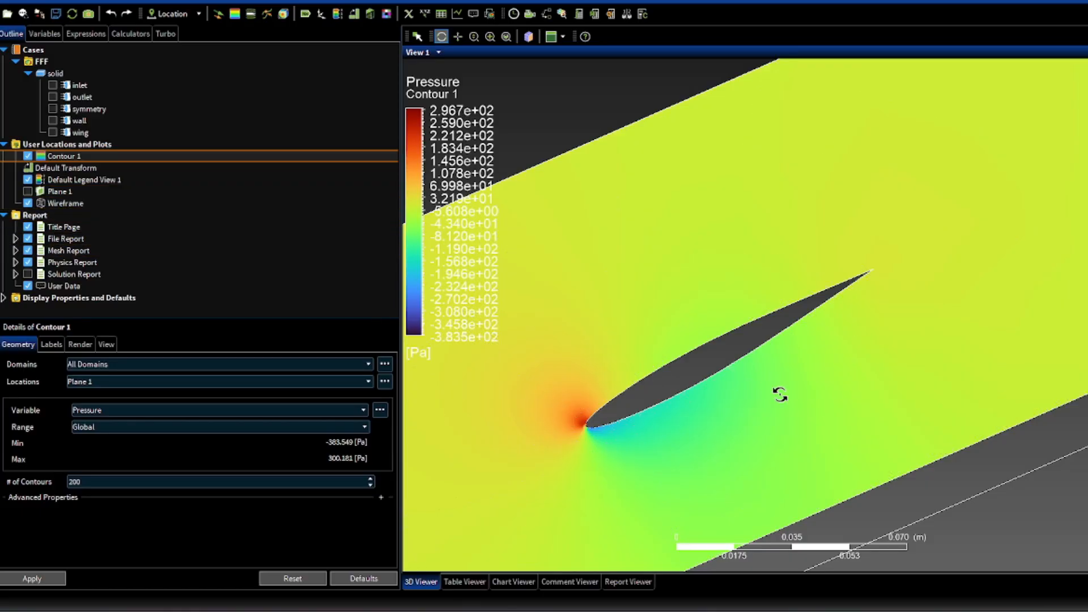
Examine the pressure distribution around the wing profile on the section contour, especially at the leading edge and along both surfaces.
{"action": "left_click_drag", "start_coordinate": [777, 391], "coordinate": [765, 408]}
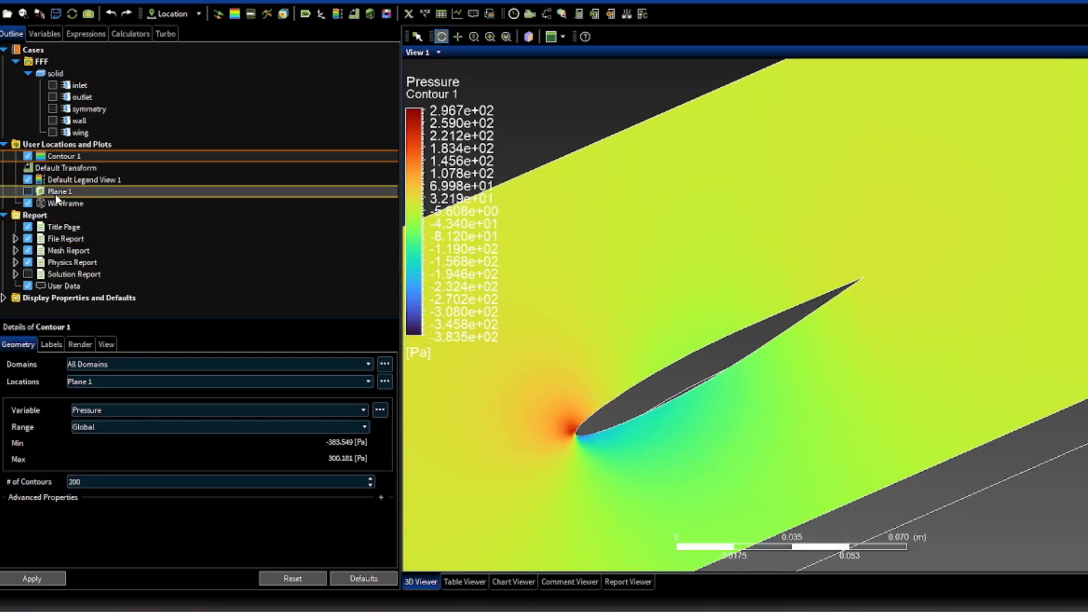
{"action": "left_click_drag", "start_coordinate": [747, 359], "coordinate": [827, 391]}
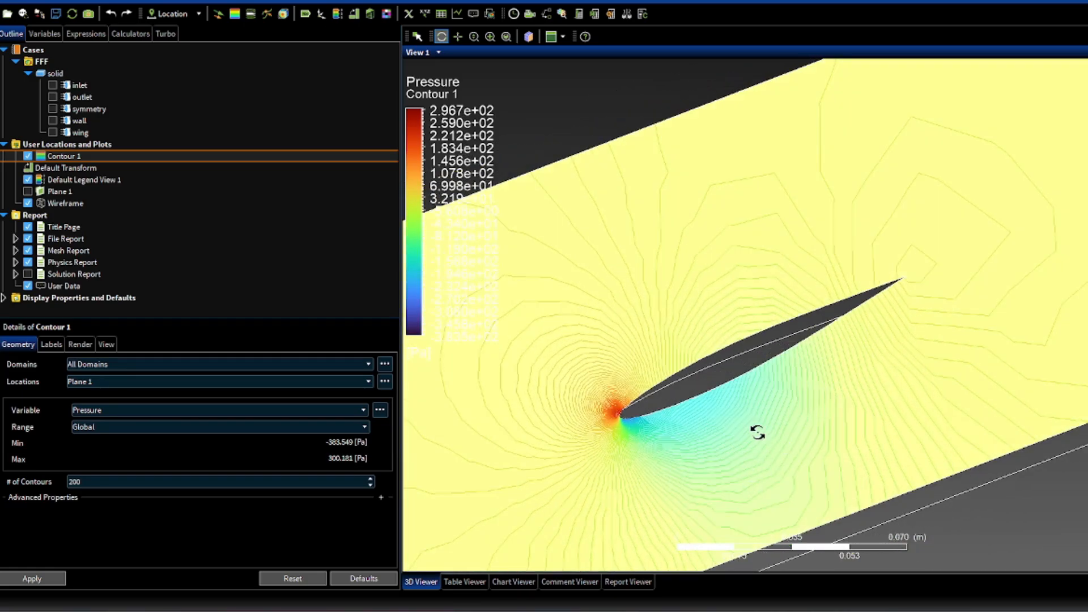
{"action": "left_click_drag", "start_coordinate": [760, 433], "coordinate": [740, 460]}
{"action": "key", "text": "z"}
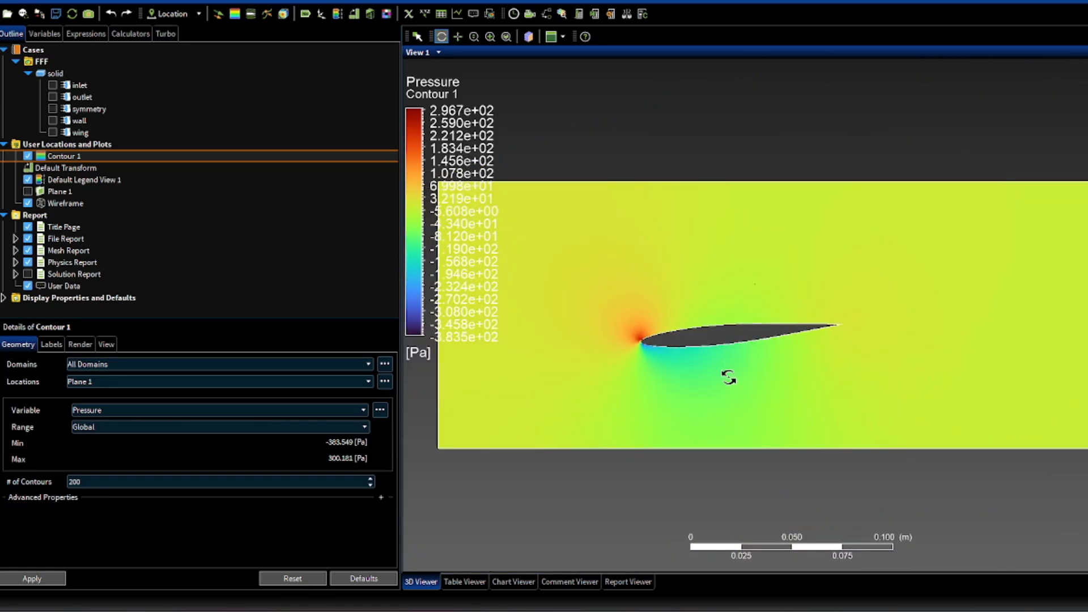
{"action": "scroll", "coordinate": [731, 362], "scroll_direction": "down", "scroll_amount": 2}
{"action": "scroll", "coordinate": [697, 365], "scroll_direction": "up", "scroll_amount": 9}
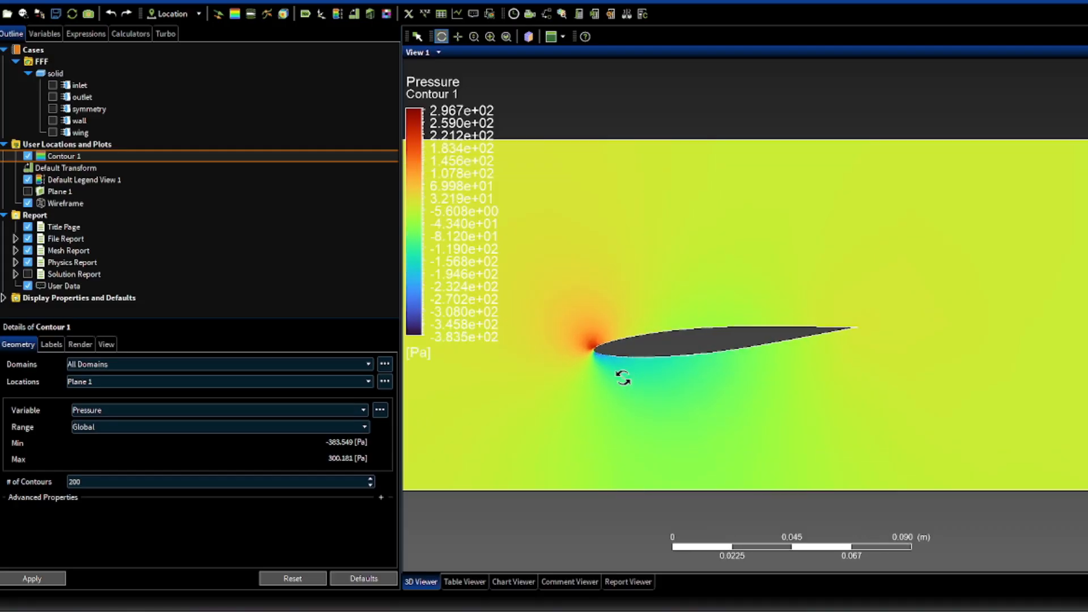
{"action": "left_click_drag", "start_coordinate": [578, 371], "coordinate": [721, 424]}
{"action": "scroll", "coordinate": [721, 424], "scroll_direction": "up", "scroll_amount": 1}
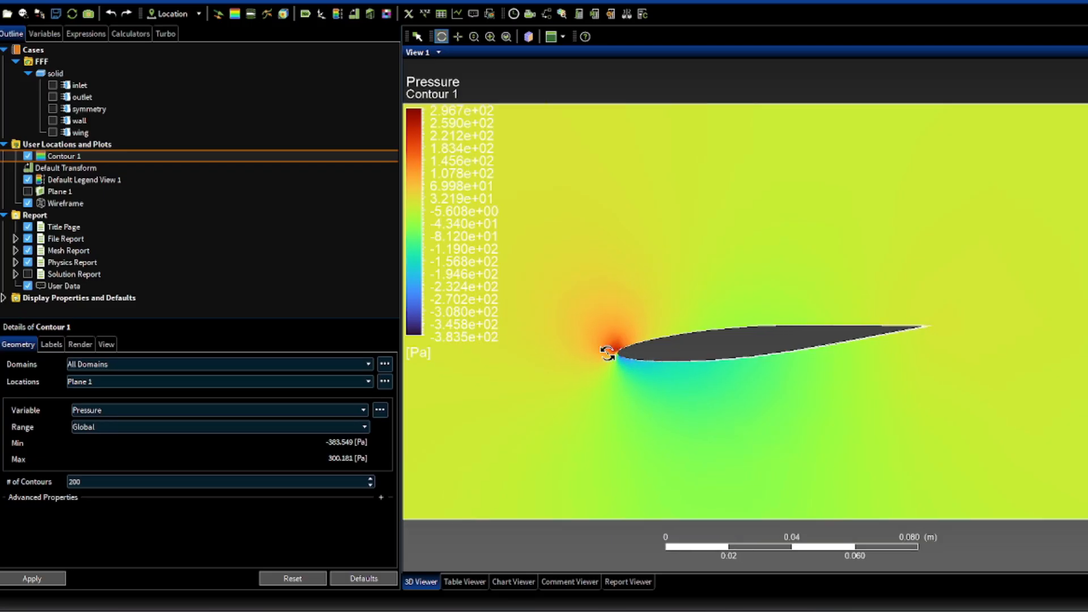
{"action": "scroll", "coordinate": [595, 360], "scroll_direction": "up", "scroll_amount": 1}
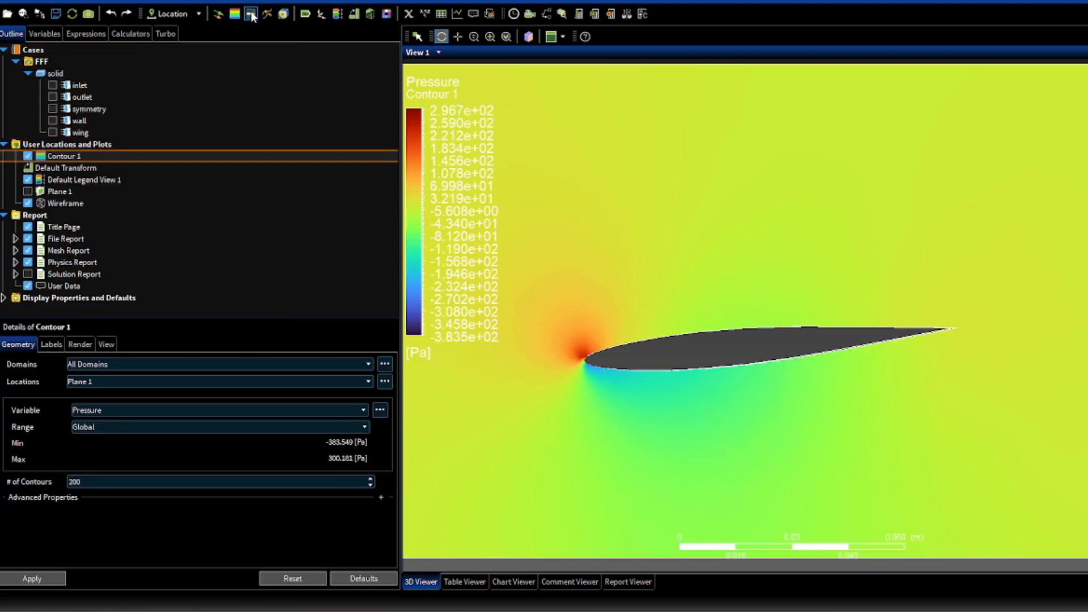
{"action": "left_click_drag", "start_coordinate": [736, 279], "coordinate": [699, 288]}
{"action": "left_click_drag", "start_coordinate": [671, 354], "coordinate": [852, 399]}
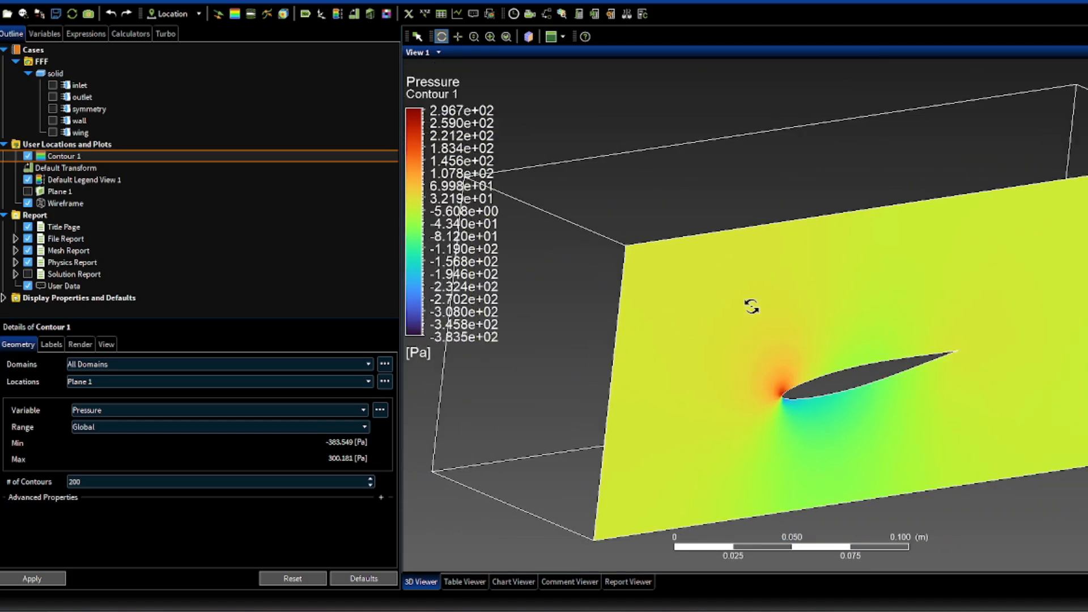
{"action": "left_click_drag", "start_coordinate": [844, 314], "coordinate": [798, 402]}
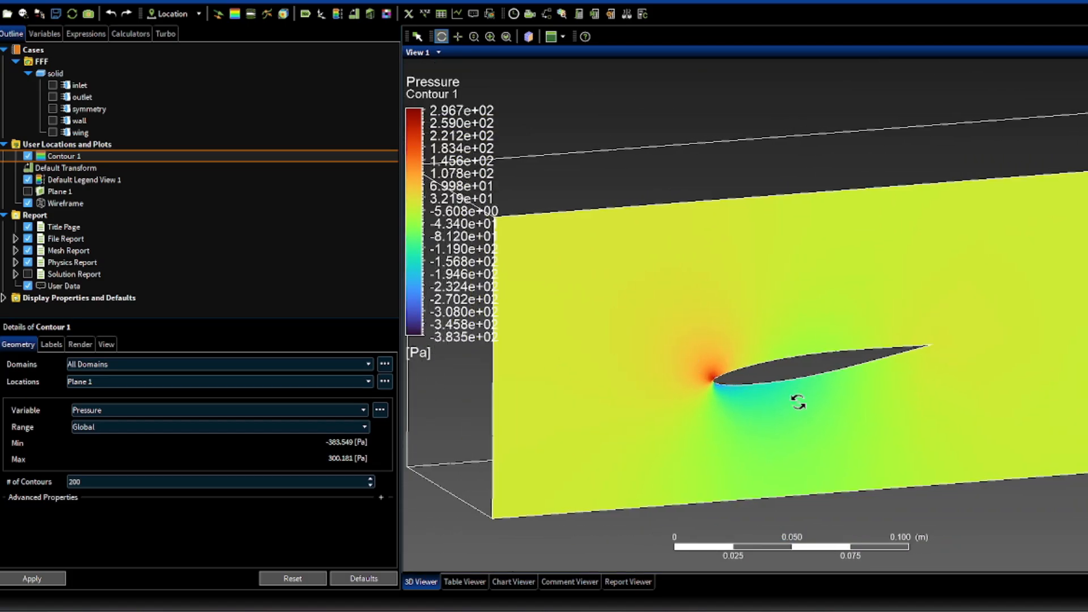
Change the location of Contour 1 to wing, apply it and inspect the pressure on the wing surface.
{"action": "left_click", "coordinate": [106, 382]}
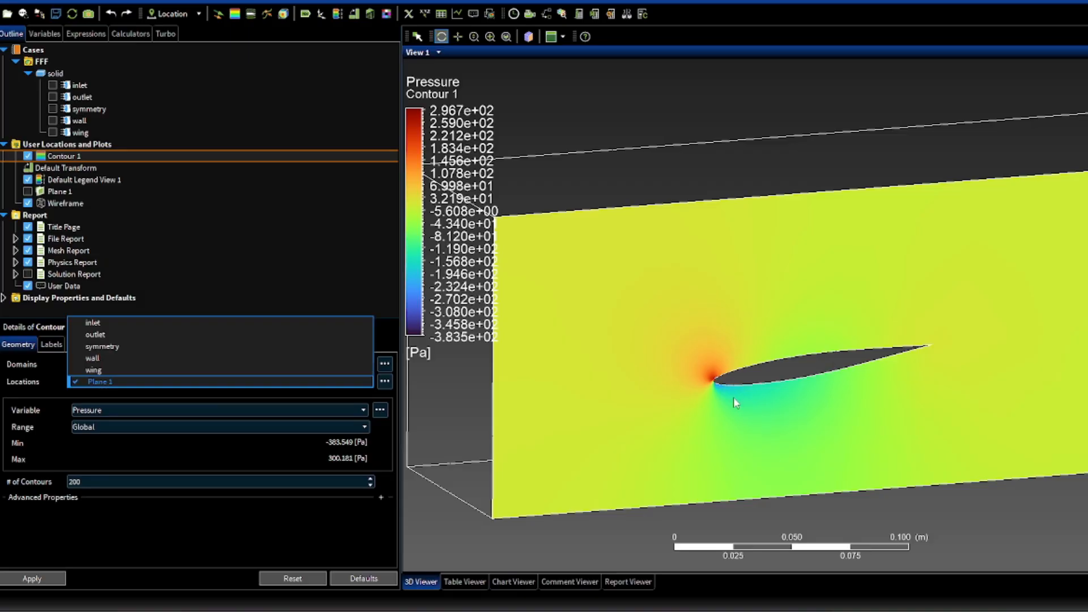
{"action": "left_click", "coordinate": [126, 368]}
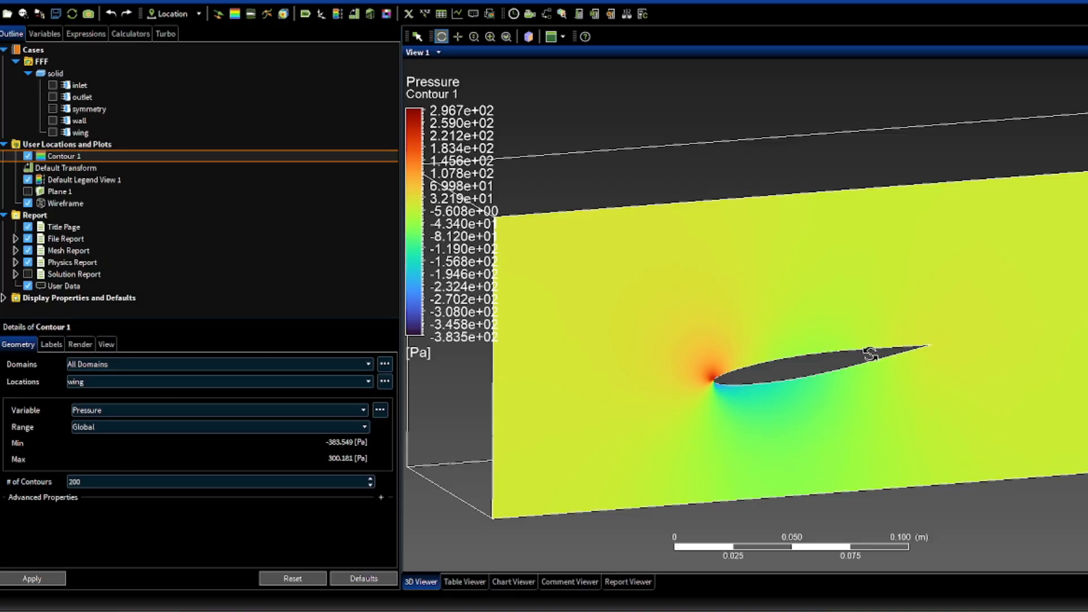
{"action": "left_click_drag", "start_coordinate": [936, 357], "coordinate": [740, 446]}
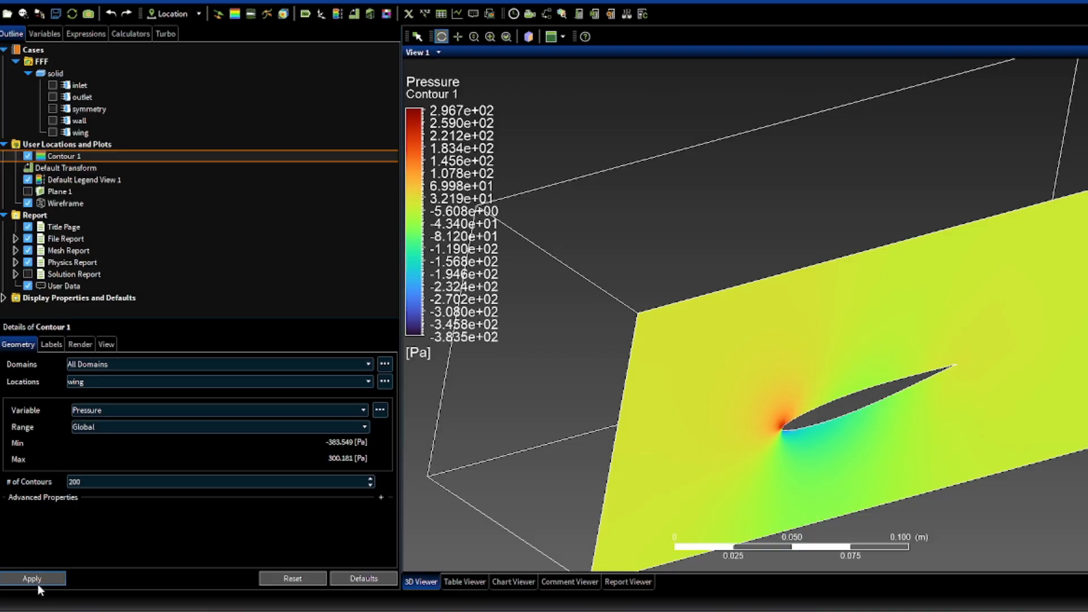
{"action": "left_click_drag", "start_coordinate": [633, 453], "coordinate": [887, 369]}
{"action": "left_click_drag", "start_coordinate": [805, 345], "coordinate": [860, 380]}
{"action": "middle_click_drag", "start_coordinate": [965, 419], "coordinate": [994, 408]}
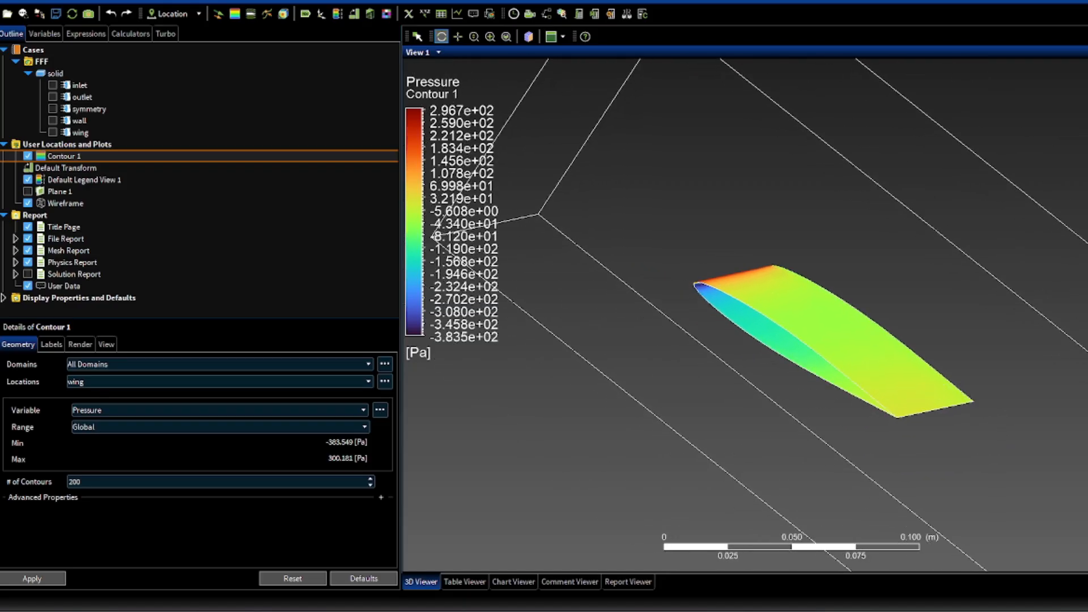
Hide Contour 1 and insert a streamline with the default name Streamline 1.
{"action": "key", "text": "z"}
{"action": "left_click", "coordinate": [26, 155]}
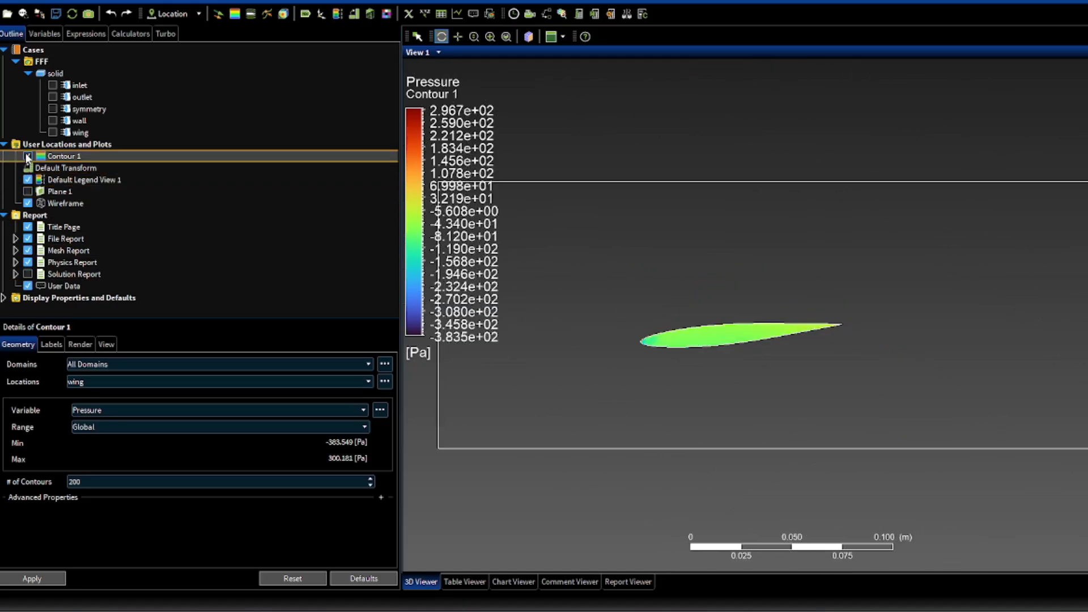
{"action": "left_click_drag", "start_coordinate": [850, 352], "coordinate": [851, 377]}
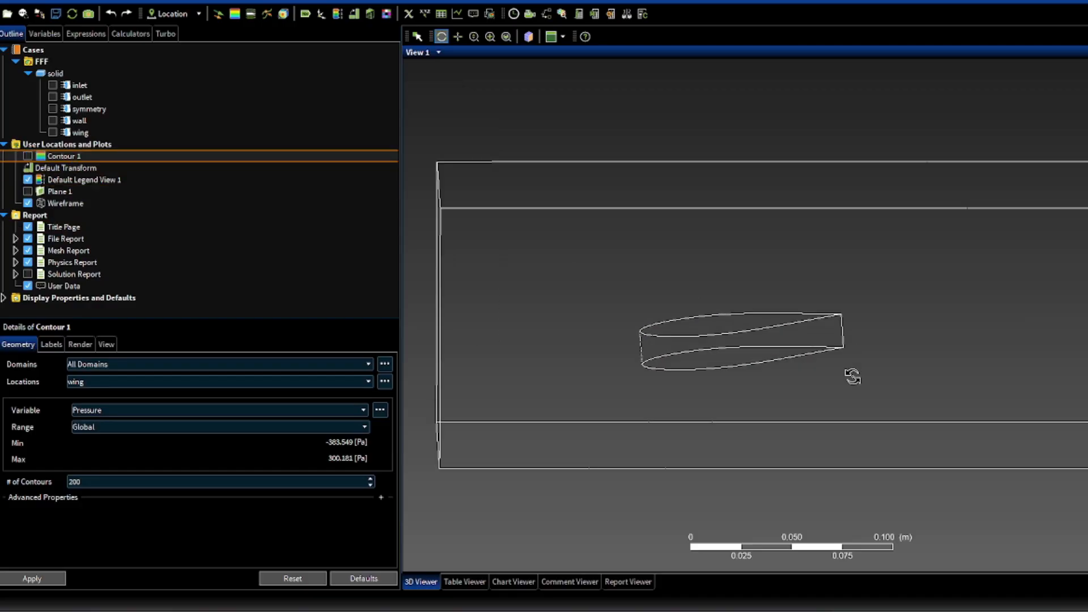
{"action": "left_click", "coordinate": [251, 14]}
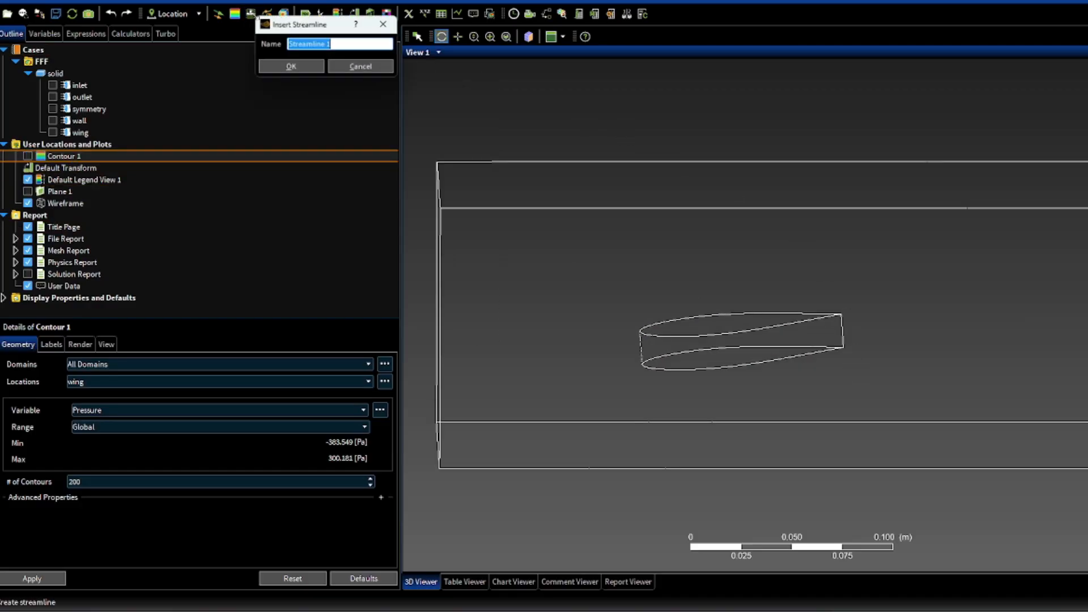
{"action": "left_click", "coordinate": [292, 68]}
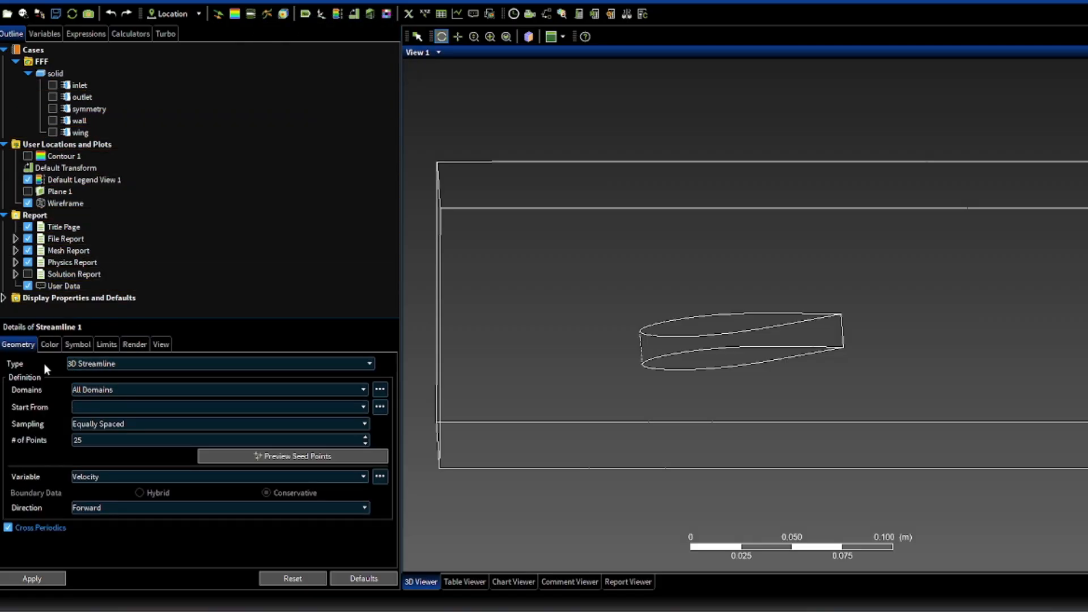
Keep the 3D Streamline type, start the streamlines from inlet and set the number of equally spaced points to 1000.
{"action": "left_click", "coordinate": [101, 362]}
{"action": "left_click", "coordinate": [107, 360]}
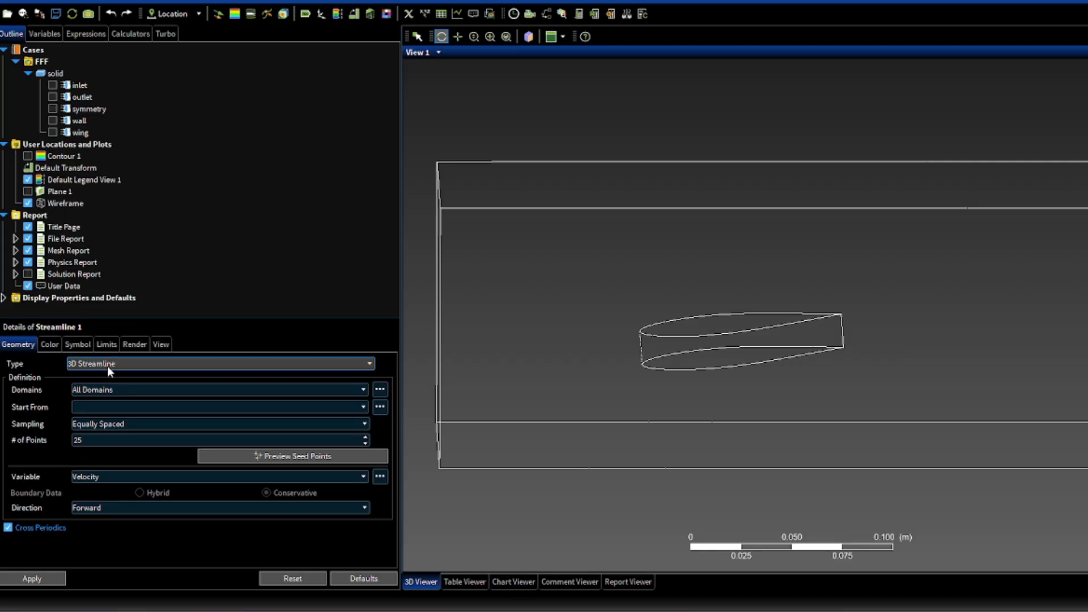
{"action": "left_click", "coordinate": [96, 407]}
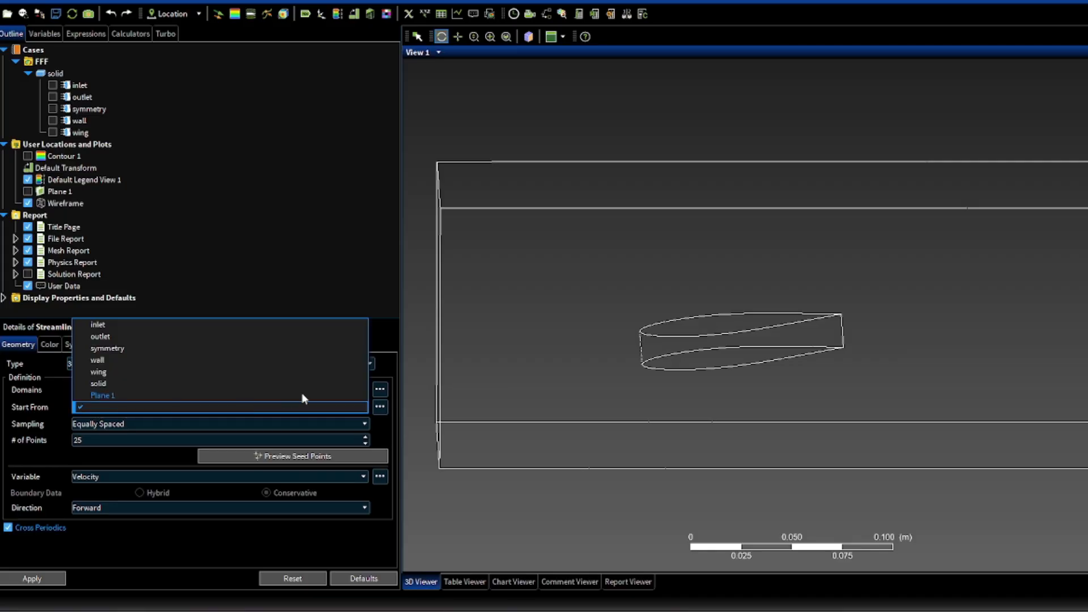
{"action": "left_click_drag", "start_coordinate": [675, 446], "coordinate": [785, 466]}
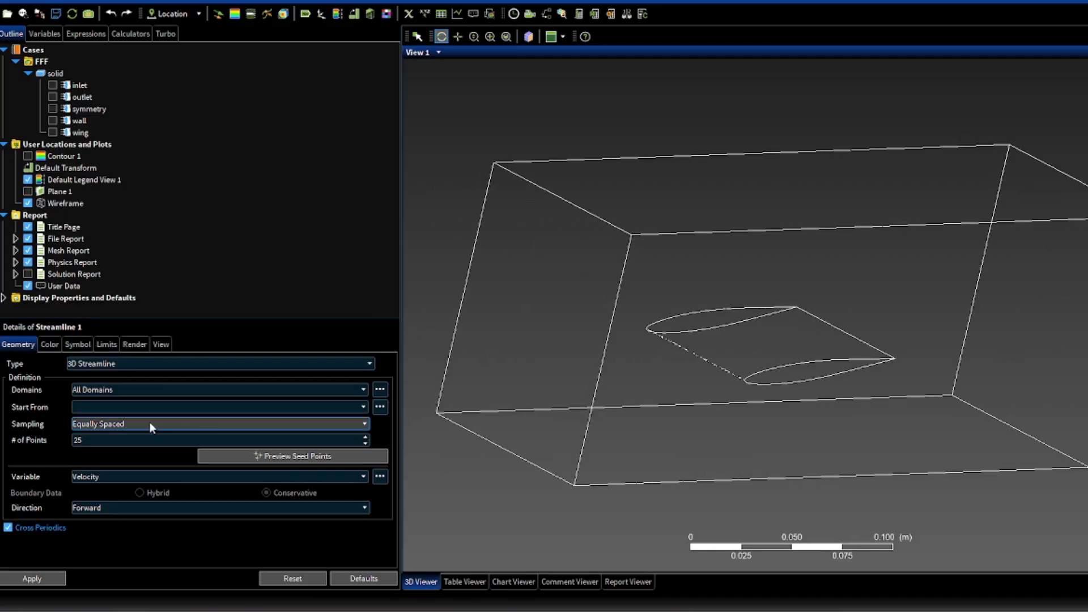
{"action": "left_click", "coordinate": [136, 410]}
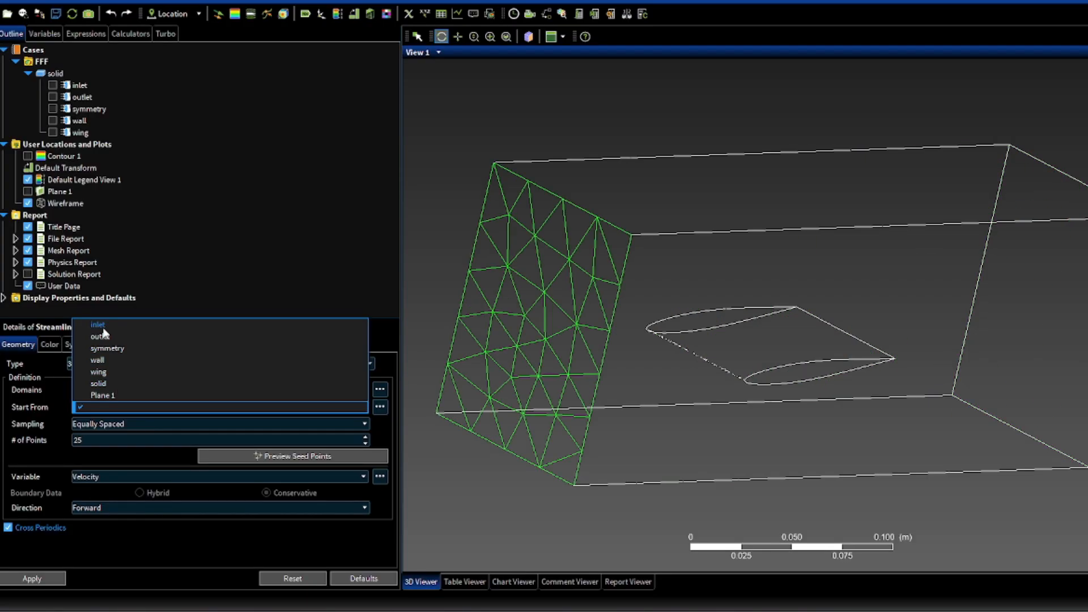
{"action": "left_click", "coordinate": [99, 326]}
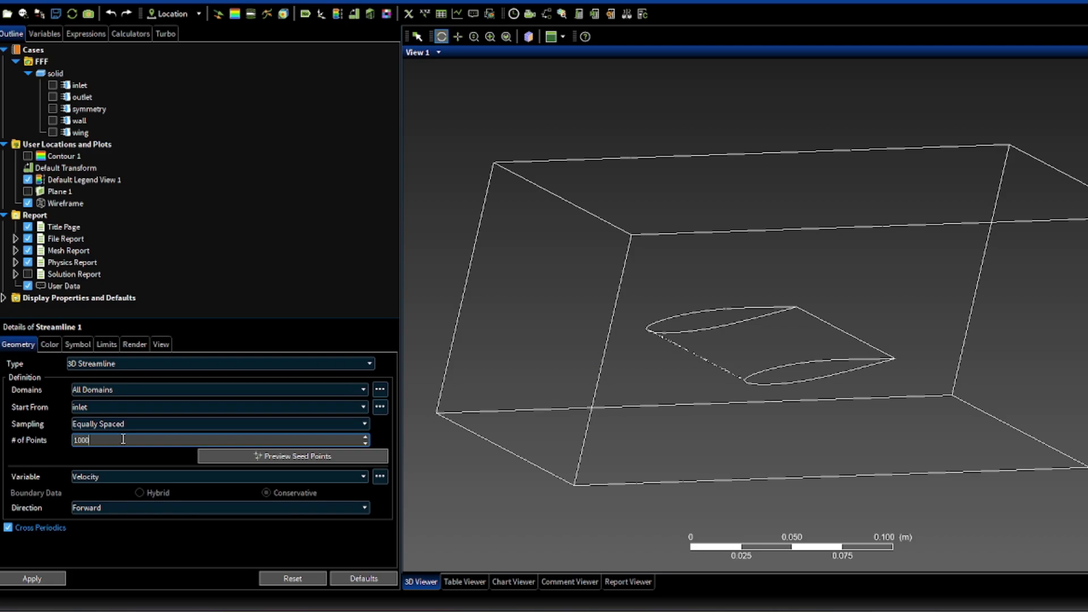
Keep Velocity as the streamline variable, set the direction to Forward and Backward and apply the streamline.
{"action": "left_click", "coordinate": [96, 477]}
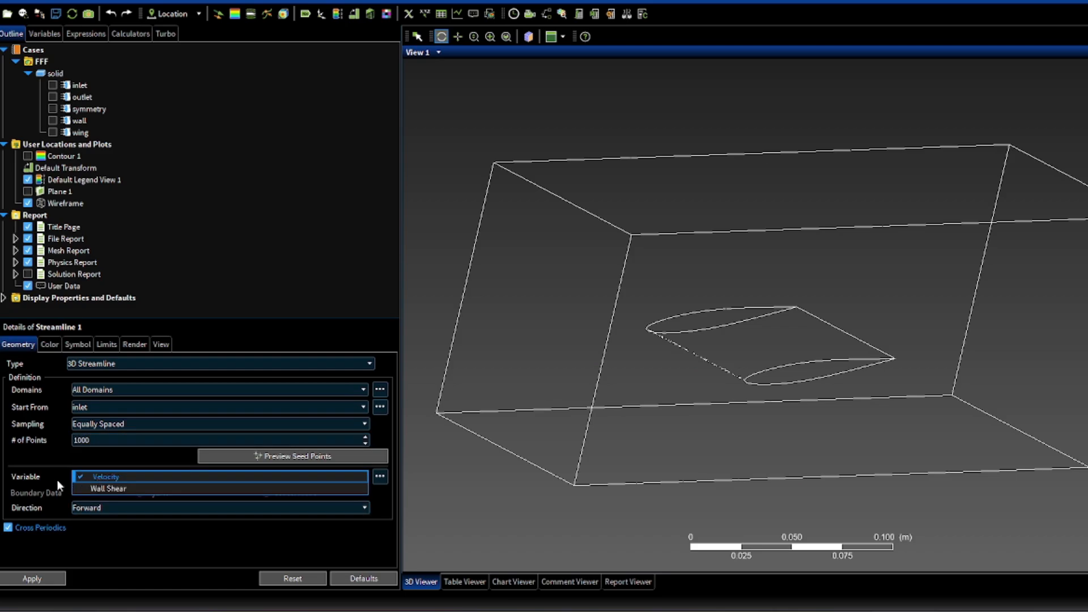
{"action": "left_click", "coordinate": [144, 477]}
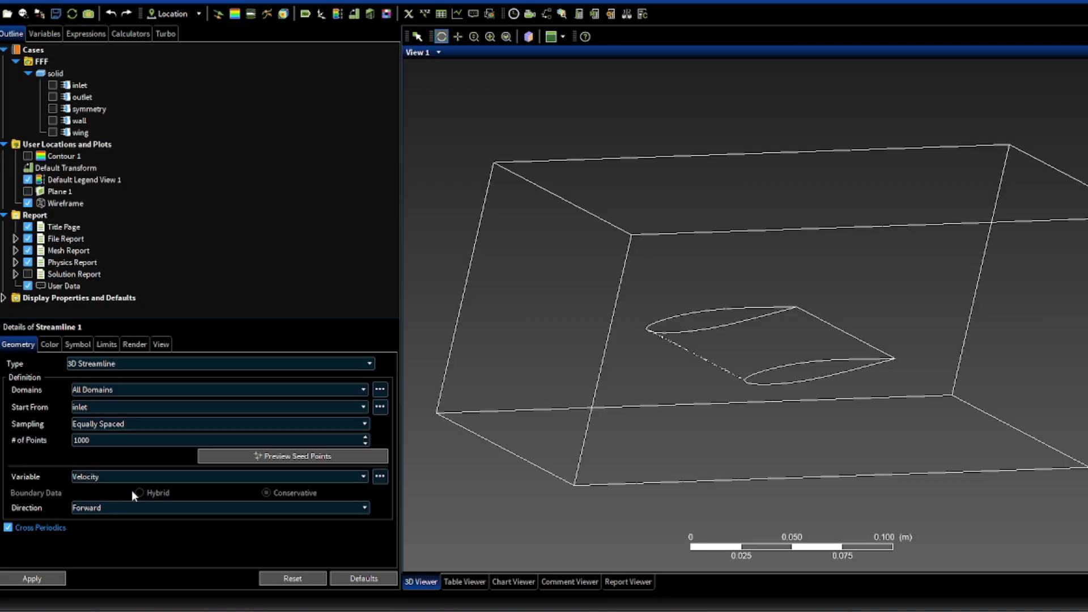
{"action": "left_click", "coordinate": [89, 508]}
{"action": "left_click", "coordinate": [99, 534]}
{"action": "left_click_drag", "start_coordinate": [496, 462], "coordinate": [656, 459]}
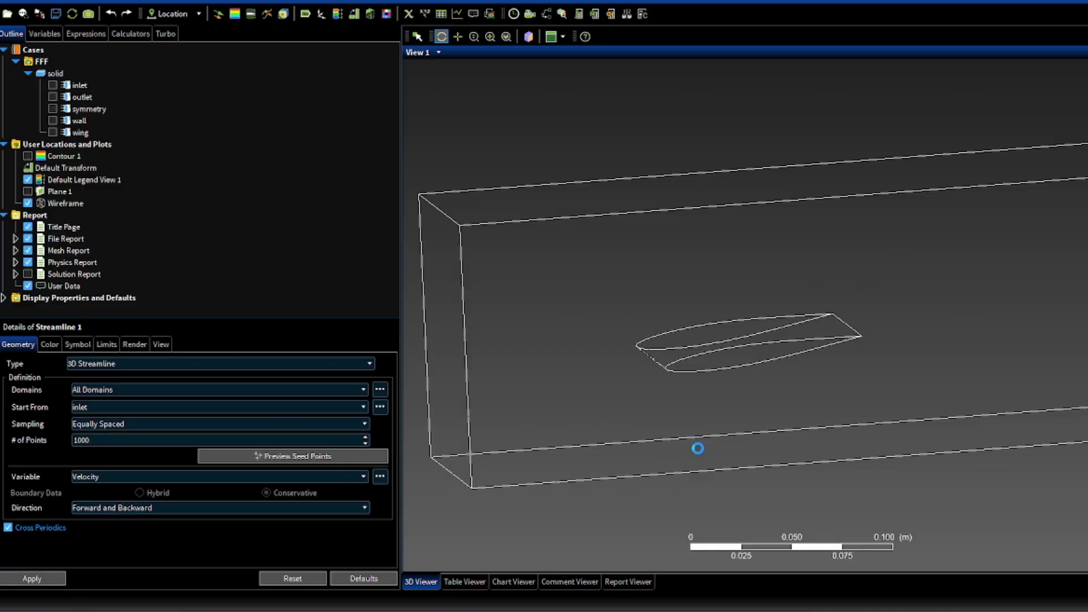
Examine the velocity streamlines from the inlet and around the wing, from several angles and close up.
{"action": "left_click_drag", "start_coordinate": [753, 395], "coordinate": [744, 370]}
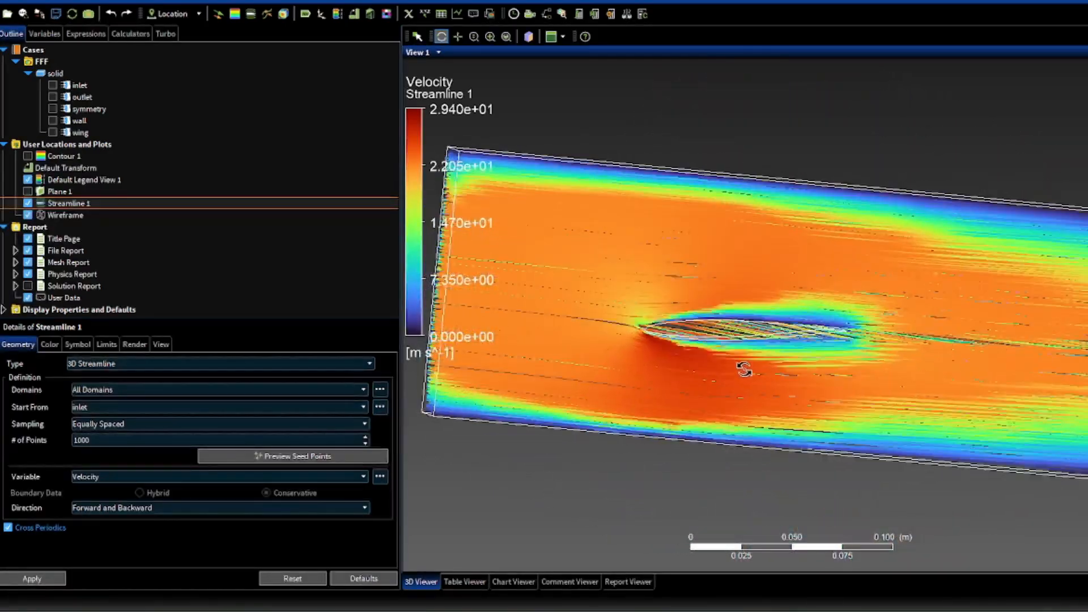
{"action": "left_click_drag", "start_coordinate": [892, 399], "coordinate": [885, 409]}
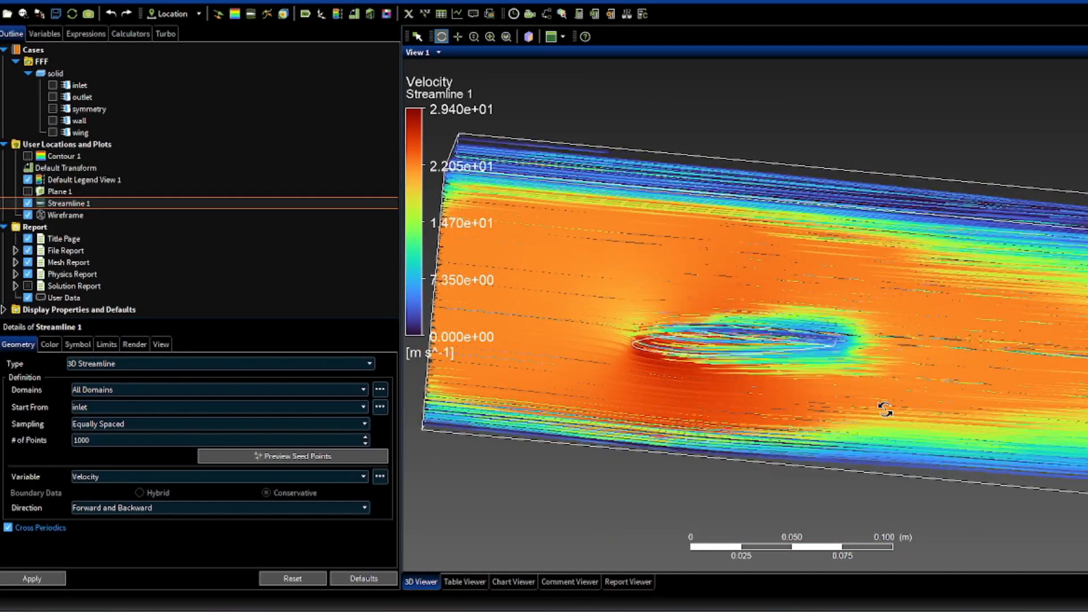
{"action": "left_click_drag", "start_coordinate": [455, 295], "coordinate": [476, 306]}
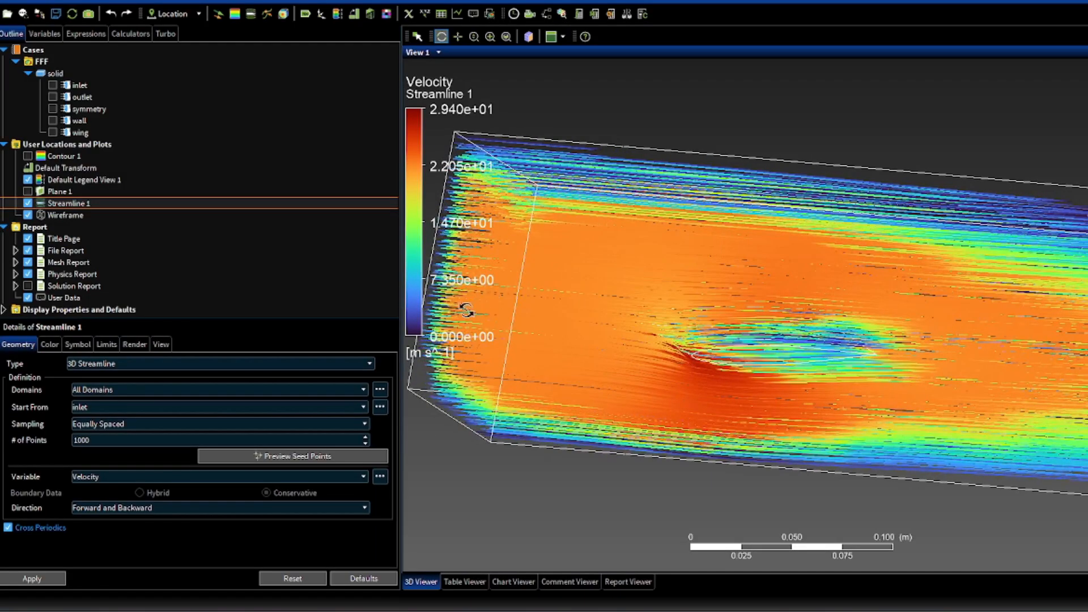
{"action": "left_click_drag", "start_coordinate": [663, 337], "coordinate": [887, 398]}
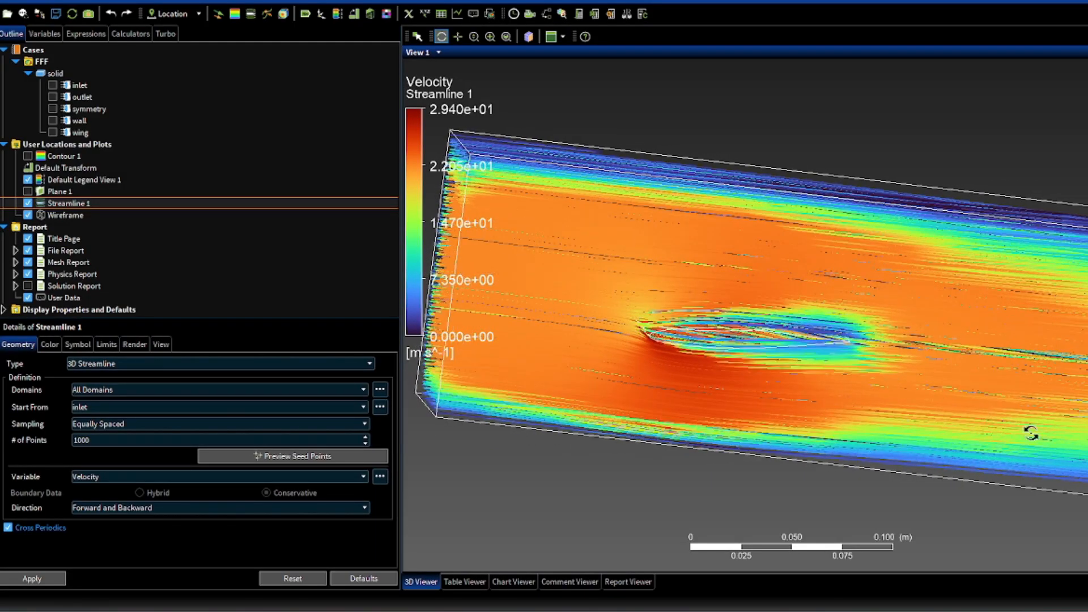
{"action": "key", "text": "z"}
{"action": "scroll", "coordinate": [694, 362], "scroll_direction": "up", "scroll_amount": 7}
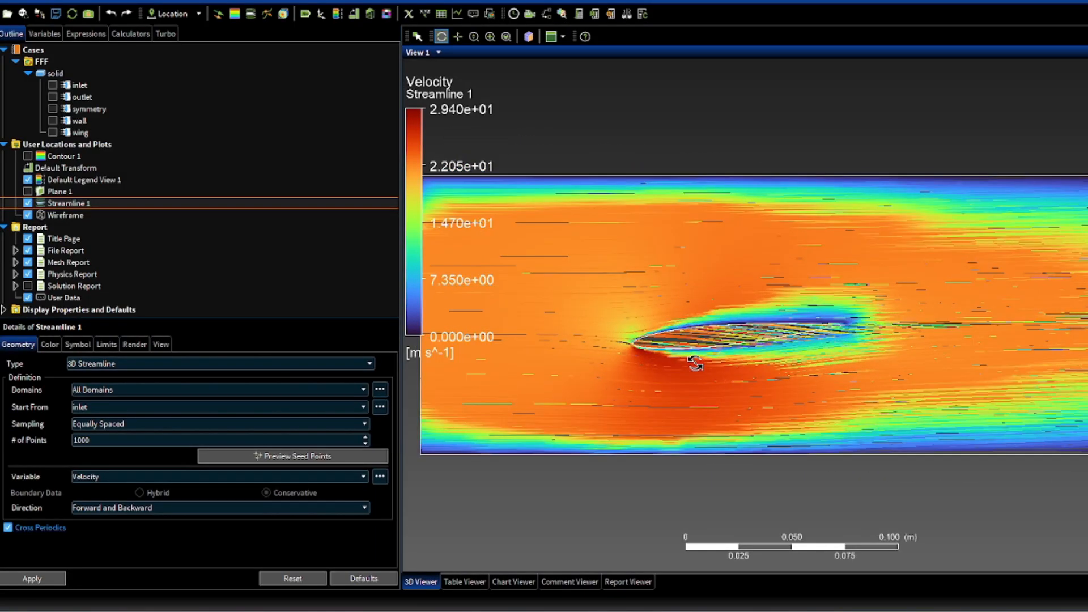
{"action": "left_click_drag", "start_coordinate": [686, 361], "coordinate": [751, 363]}
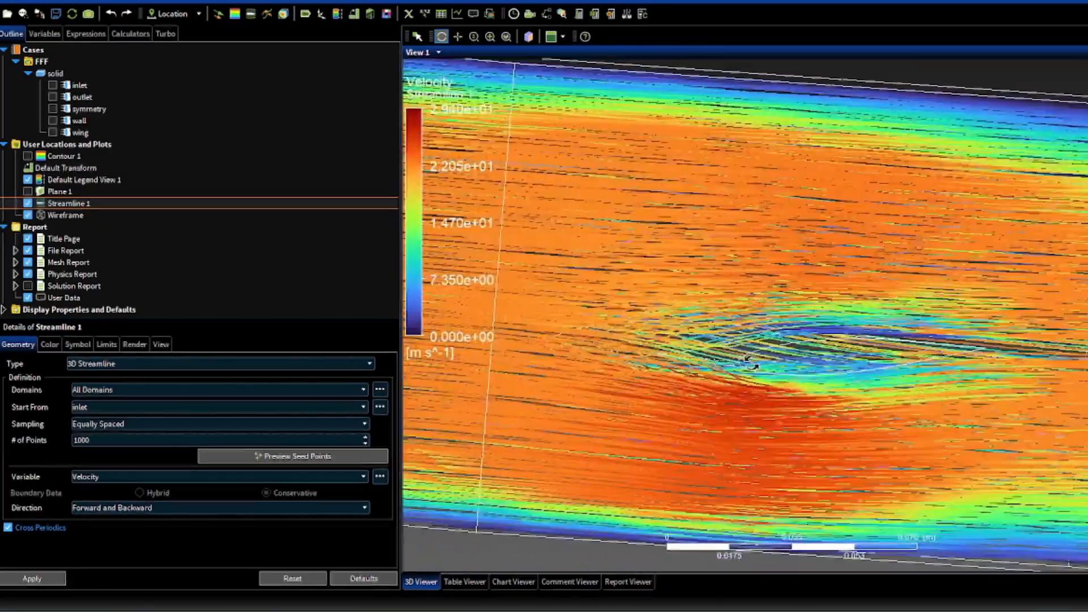
Start Streamline 1 from Plane 1 instead of the inlet and apply the change.
{"action": "left_click", "coordinate": [149, 408]}
{"action": "left_click", "coordinate": [125, 477]}
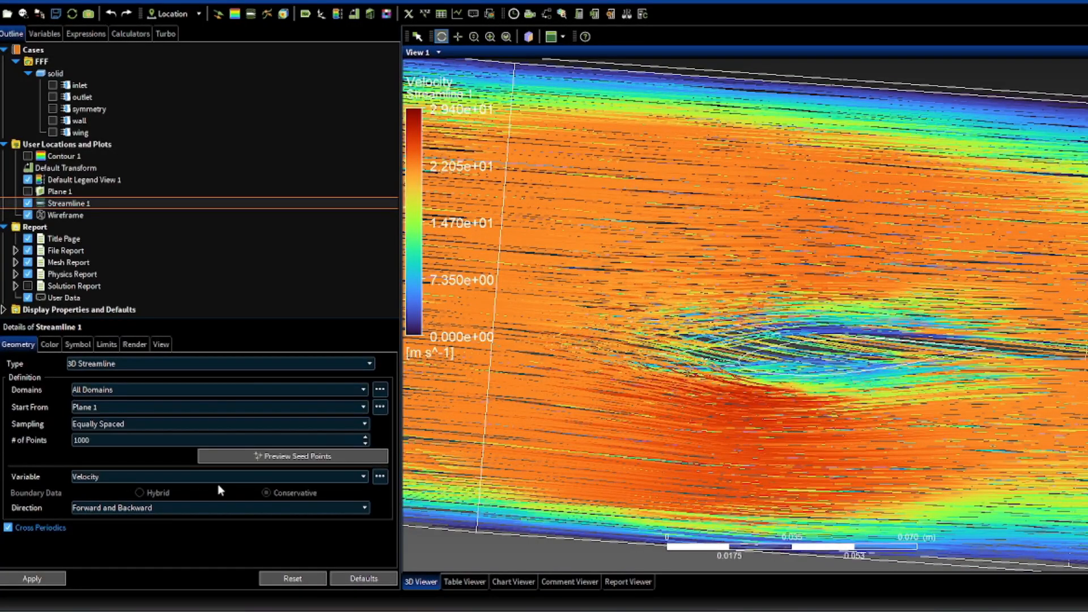
{"action": "left_click_drag", "start_coordinate": [663, 436], "coordinate": [573, 379]}
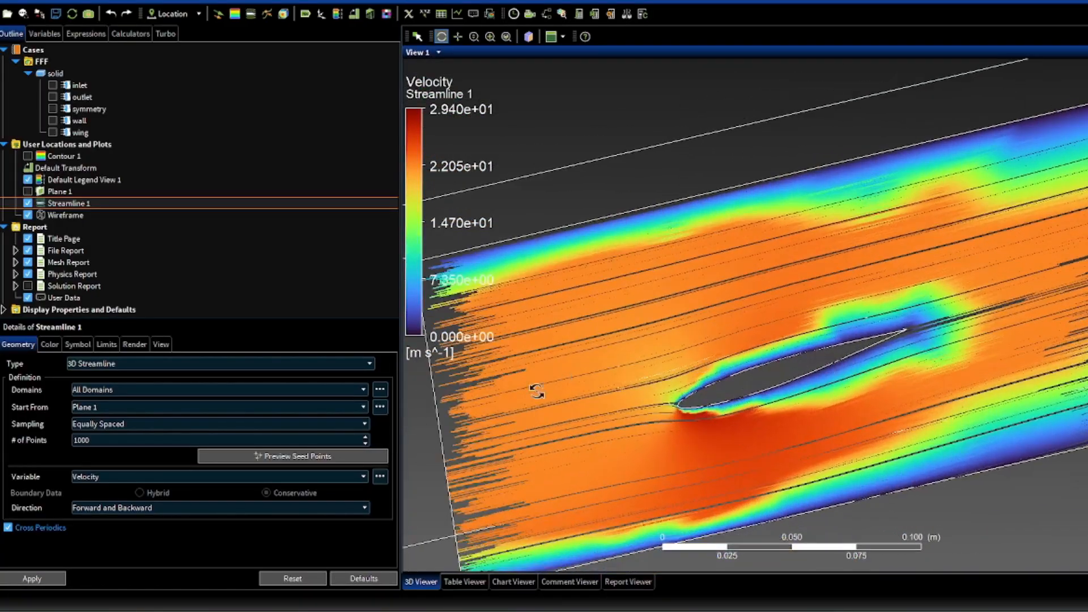
{"action": "left_click_drag", "start_coordinate": [474, 402], "coordinate": [517, 477]}
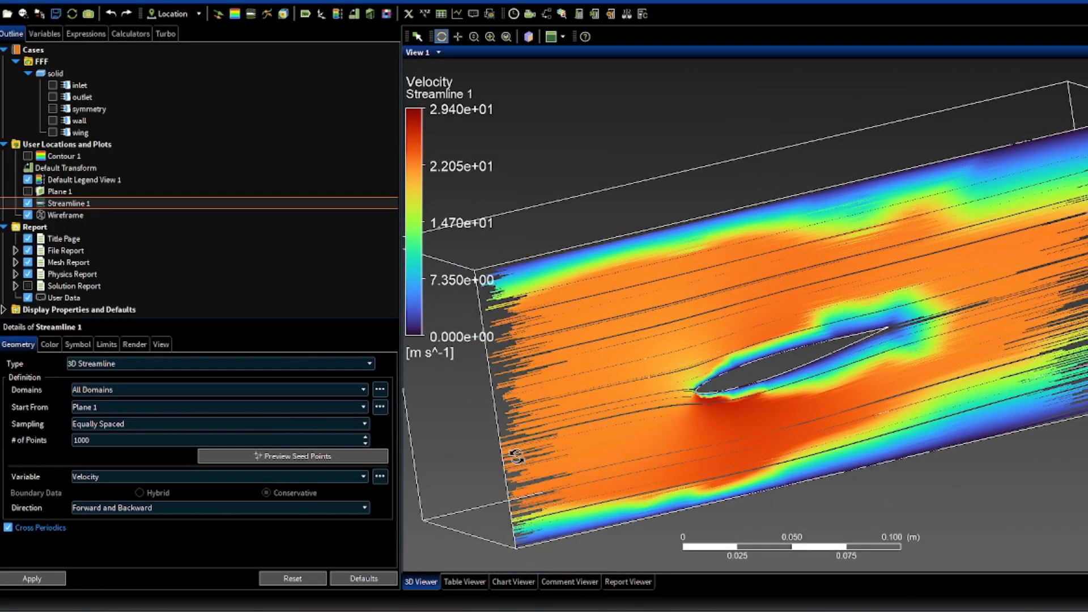
Examine the Plane 1 velocity streamlines side-on, close up at the wing's leading and trailing edges.
{"action": "left_click", "coordinate": [1084, 521]}
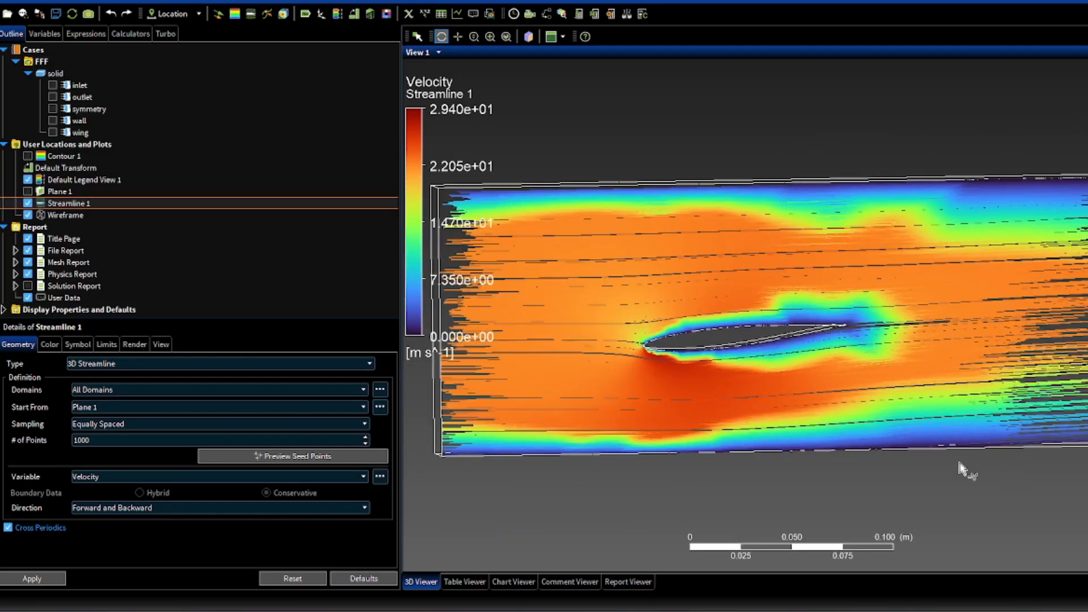
{"action": "scroll", "coordinate": [744, 376], "scroll_direction": "up", "scroll_amount": 5}
{"action": "scroll", "coordinate": [536, 371], "scroll_direction": "up", "scroll_amount": 4}
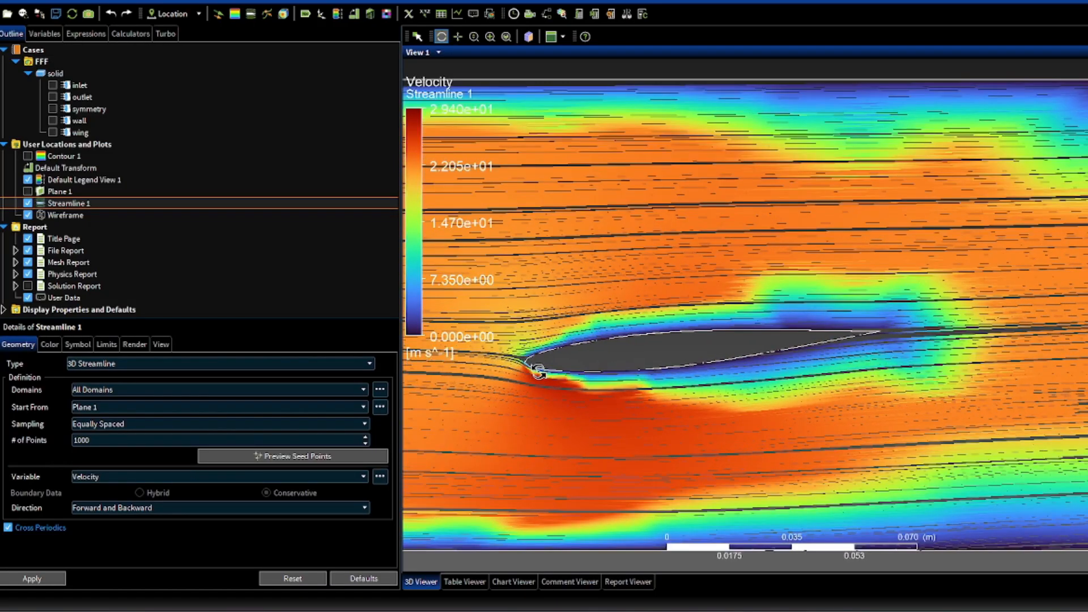
{"action": "left_click_drag", "start_coordinate": [556, 312], "coordinate": [965, 454]}
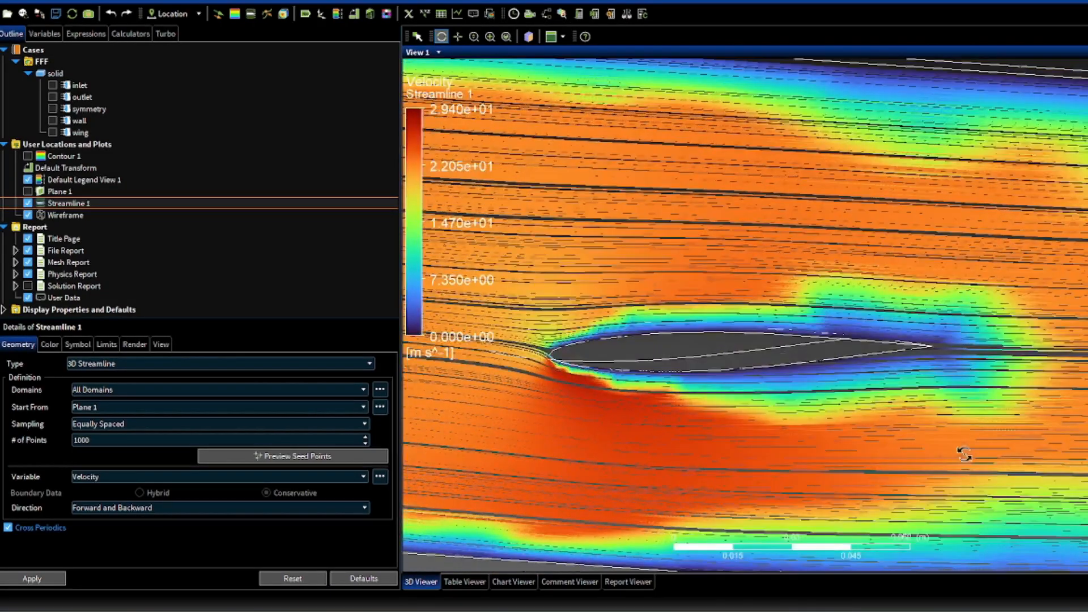
{"action": "left_click", "coordinate": [1084, 519]}
{"action": "scroll", "coordinate": [657, 352], "scroll_direction": "down", "scroll_amount": 1}
{"action": "scroll", "coordinate": [656, 355], "scroll_direction": "up", "scroll_amount": 4}
{"action": "scroll", "coordinate": [655, 354], "scroll_direction": "up", "scroll_amount": 2}
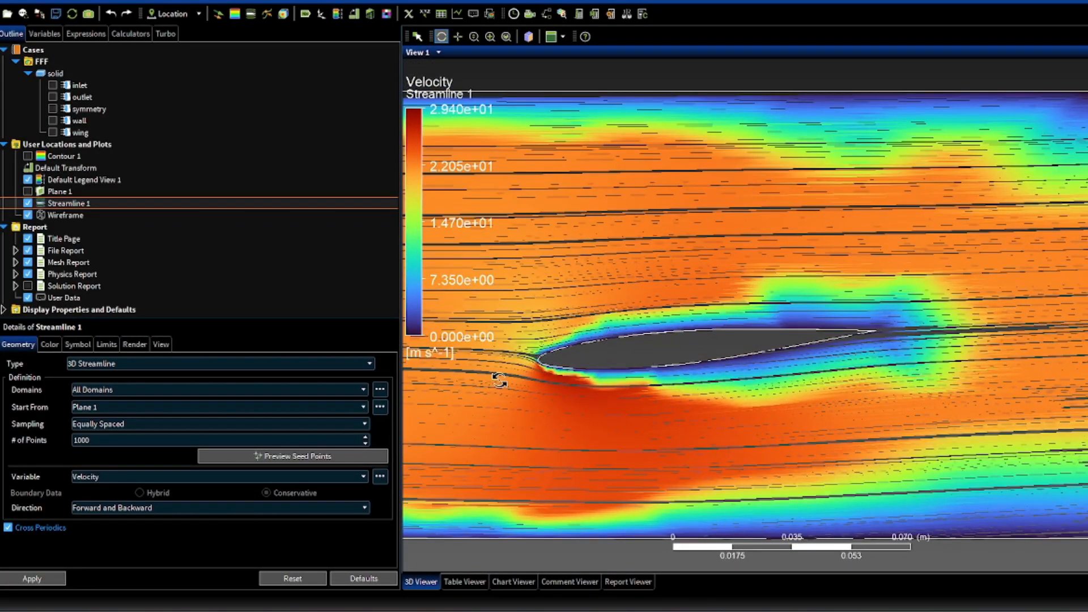
{"action": "scroll", "coordinate": [935, 346], "scroll_direction": "up", "scroll_amount": 3}
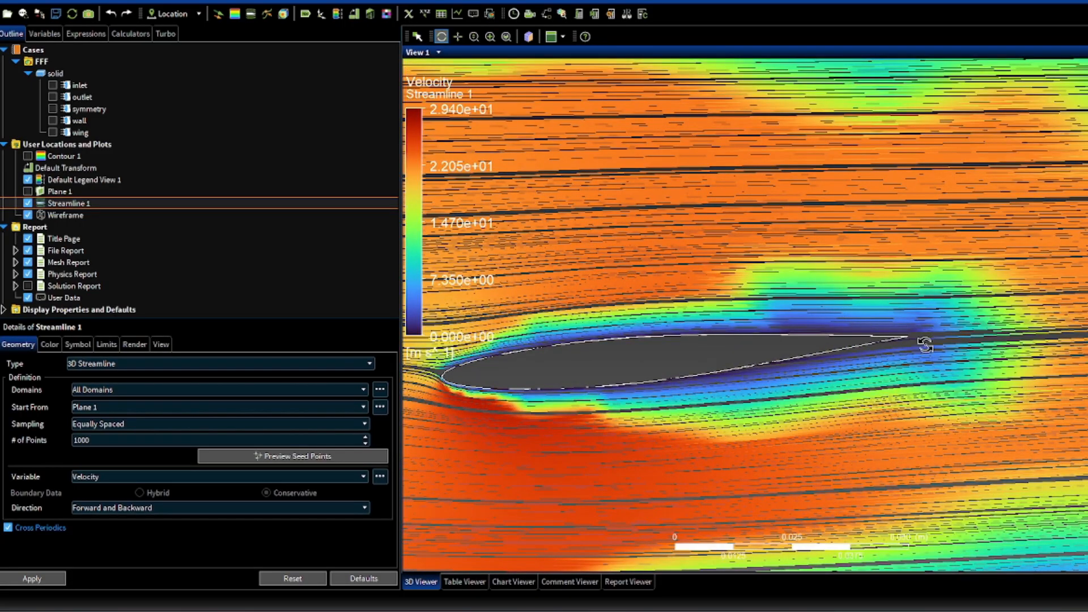
{"action": "scroll", "coordinate": [929, 338], "scroll_direction": "up", "scroll_amount": 3}
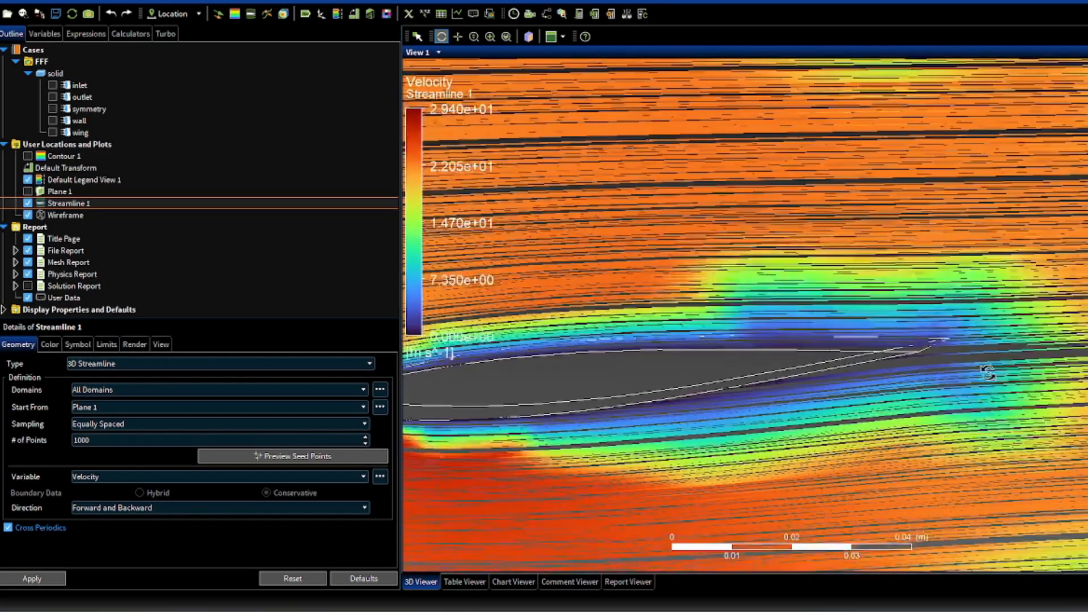
{"action": "left_click_drag", "start_coordinate": [988, 373], "coordinate": [993, 372]}
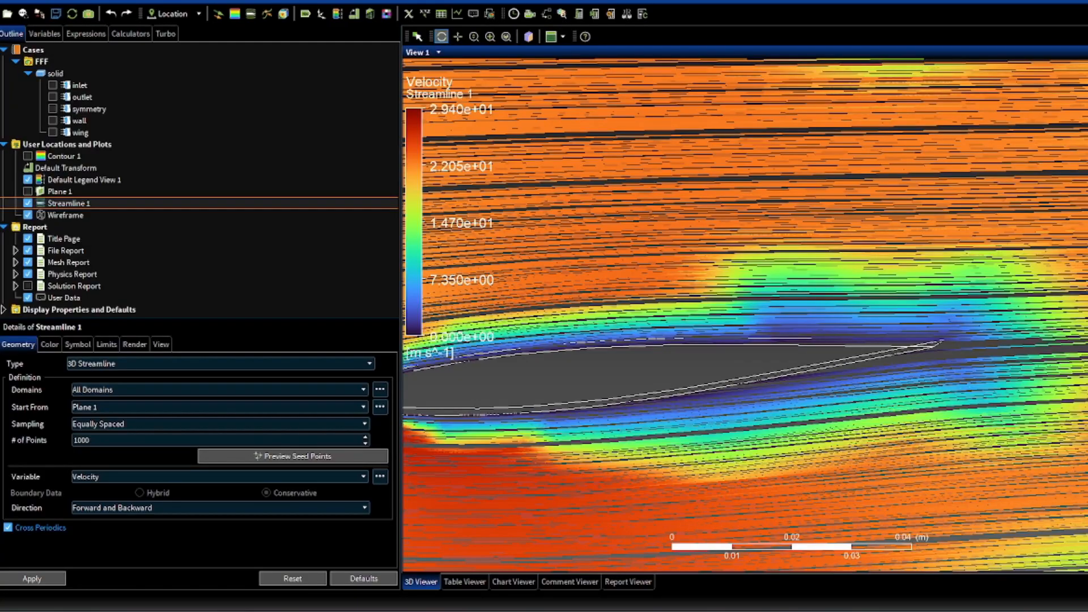
Set the number of equally spaced streamline points to 2000 and apply the change to Streamline 1.
{"action": "scroll", "coordinate": [850, 344], "scroll_direction": "down", "scroll_amount": 8}
{"action": "scroll", "coordinate": [682, 357], "scroll_direction": "down", "scroll_amount": 1}
{"action": "scroll", "coordinate": [676, 367], "scroll_direction": "up", "scroll_amount": 3}
{"action": "scroll", "coordinate": [676, 368], "scroll_direction": "up", "scroll_amount": 2}
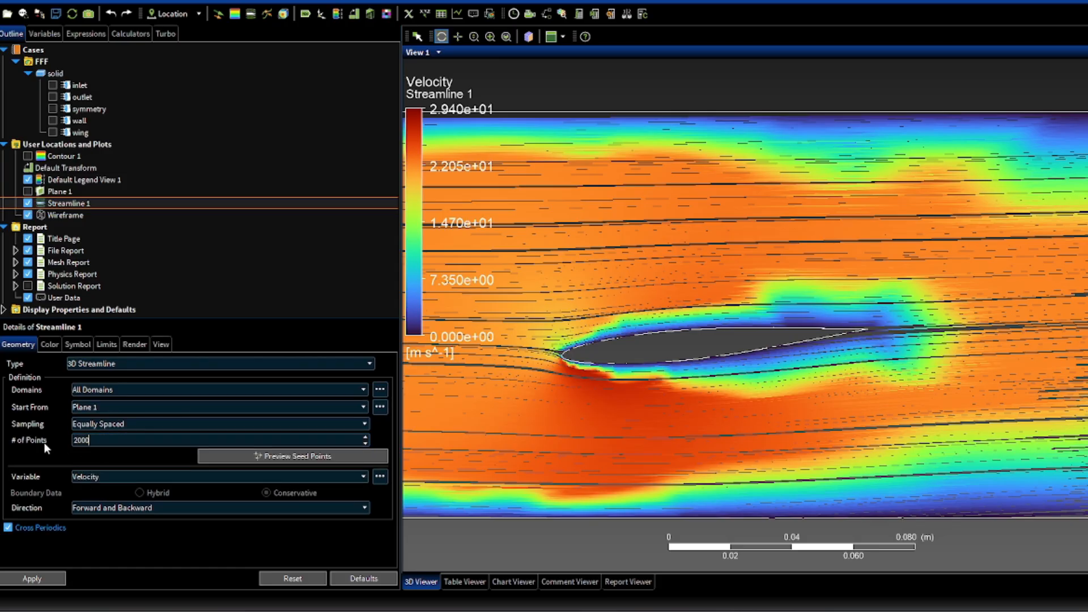
{"action": "left_click_drag", "start_coordinate": [727, 386], "coordinate": [736, 372]}
{"action": "left_click_drag", "start_coordinate": [661, 386], "coordinate": [709, 335]}
{"action": "left_click_drag", "start_coordinate": [880, 366], "coordinate": [752, 337]}
{"action": "left_click_drag", "start_coordinate": [850, 355], "coordinate": [593, 386]}
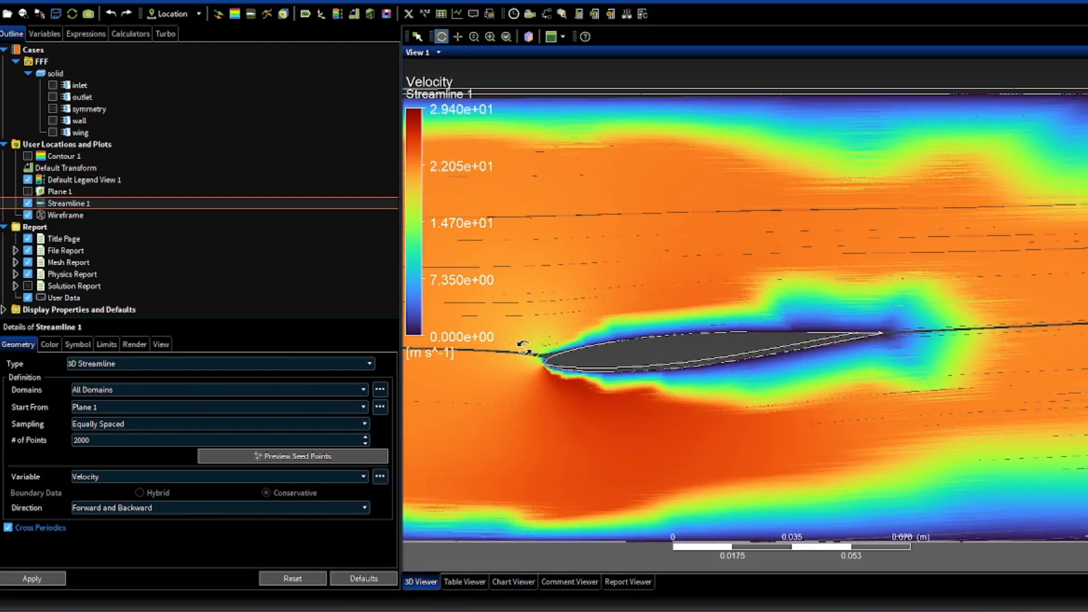
Hide Streamline 1 and show the Contour 1 pressure contours on the wing again.
{"action": "left_click", "coordinate": [27, 203]}
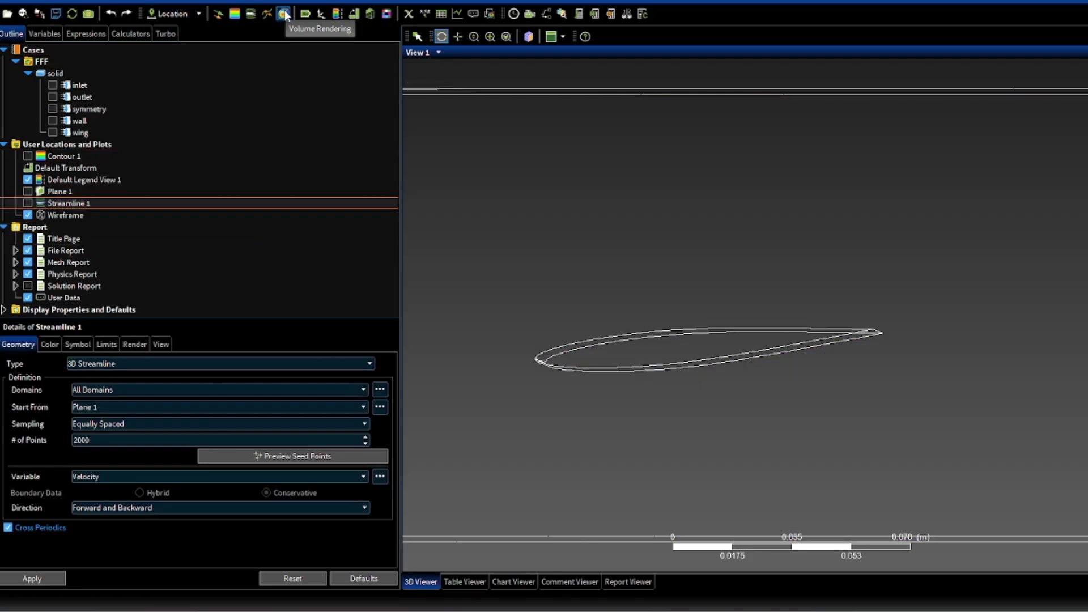
{"action": "left_click_drag", "start_coordinate": [830, 267], "coordinate": [860, 270]}
{"action": "left_click", "coordinate": [28, 156]}
{"action": "left_click_drag", "start_coordinate": [840, 199], "coordinate": [779, 210]}
{"action": "left_click_drag", "start_coordinate": [799, 322], "coordinate": [779, 314]}
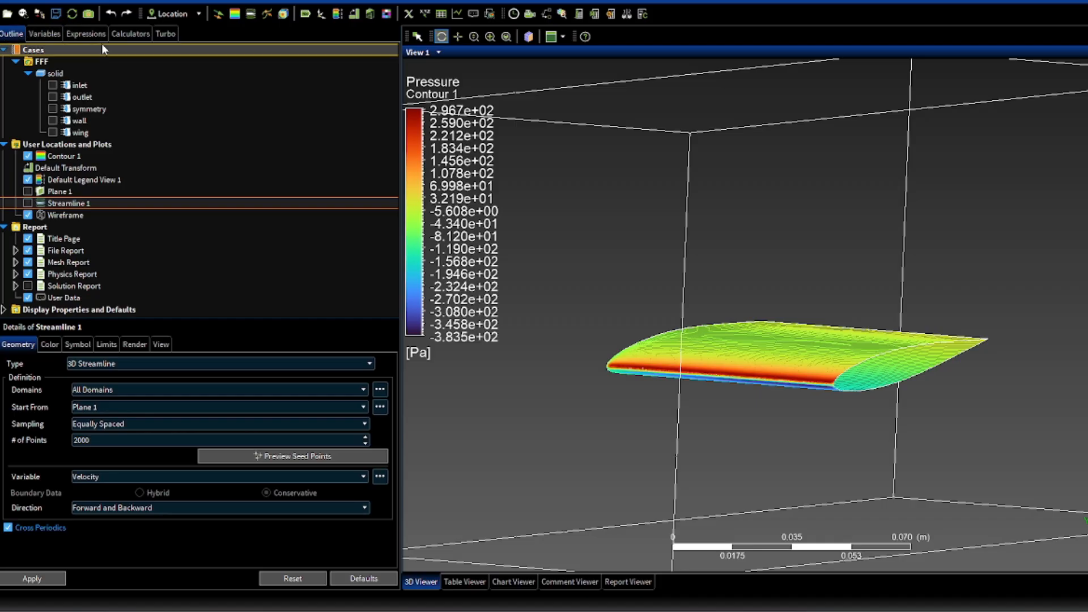
Open the Function Calculator and choose the force function with wing as its location.
{"action": "left_click", "coordinate": [138, 36]}
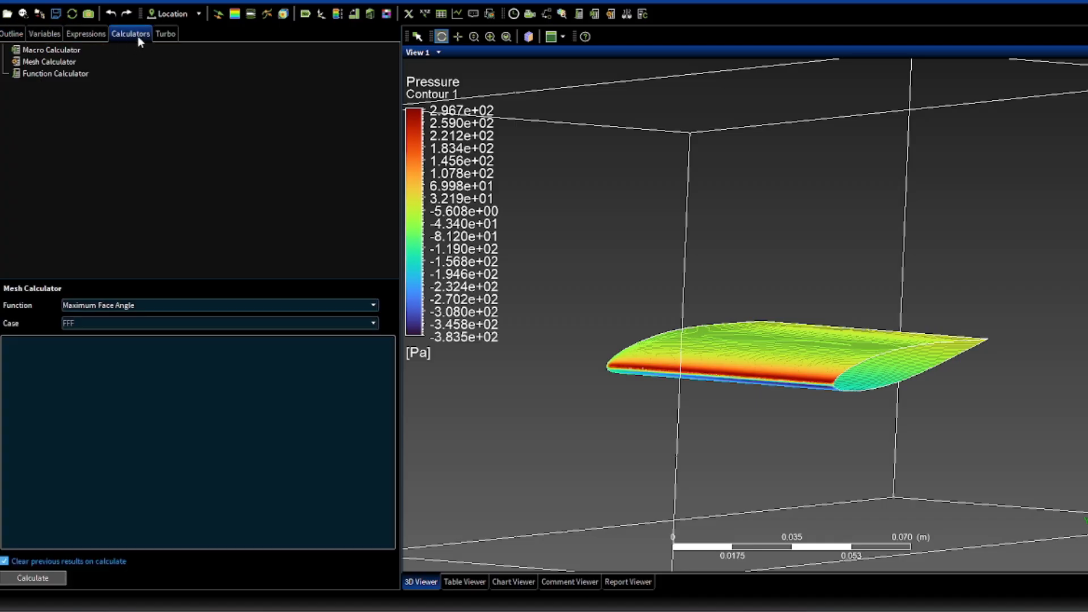
{"action": "left_click", "coordinate": [71, 74]}
{"action": "left_click_drag", "start_coordinate": [622, 187], "coordinate": [651, 290]}
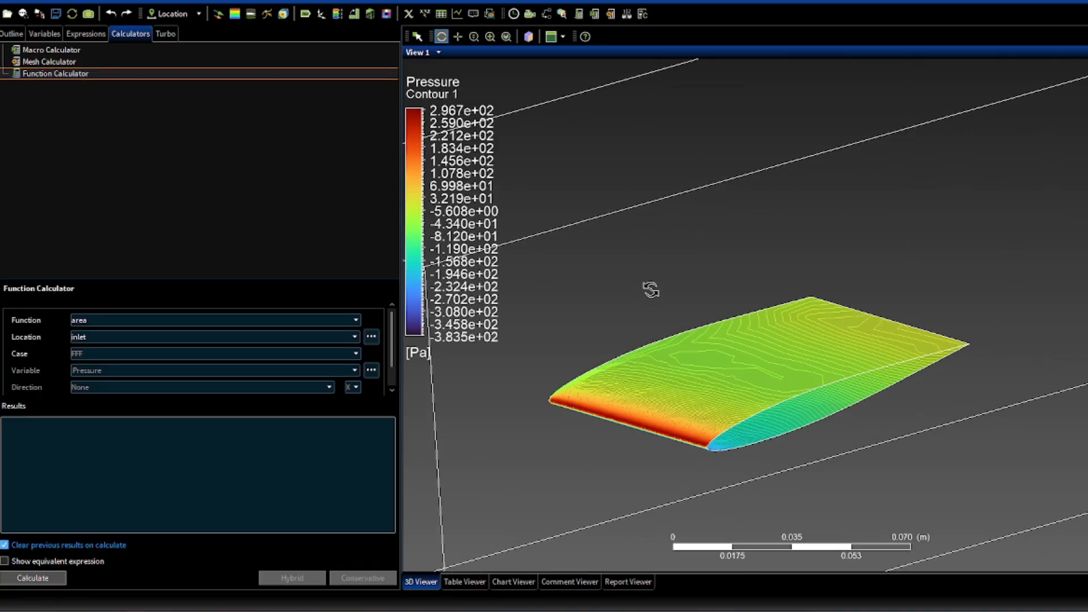
{"action": "left_click", "coordinate": [100, 319]}
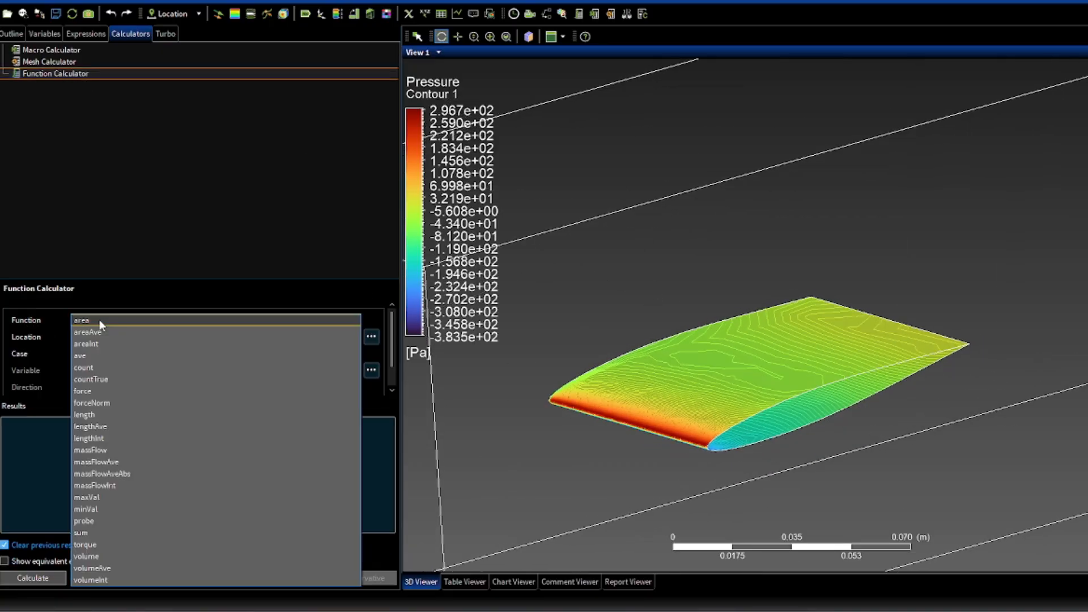
{"action": "left_click", "coordinate": [101, 391]}
{"action": "left_click_drag", "start_coordinate": [765, 370], "coordinate": [823, 390]}
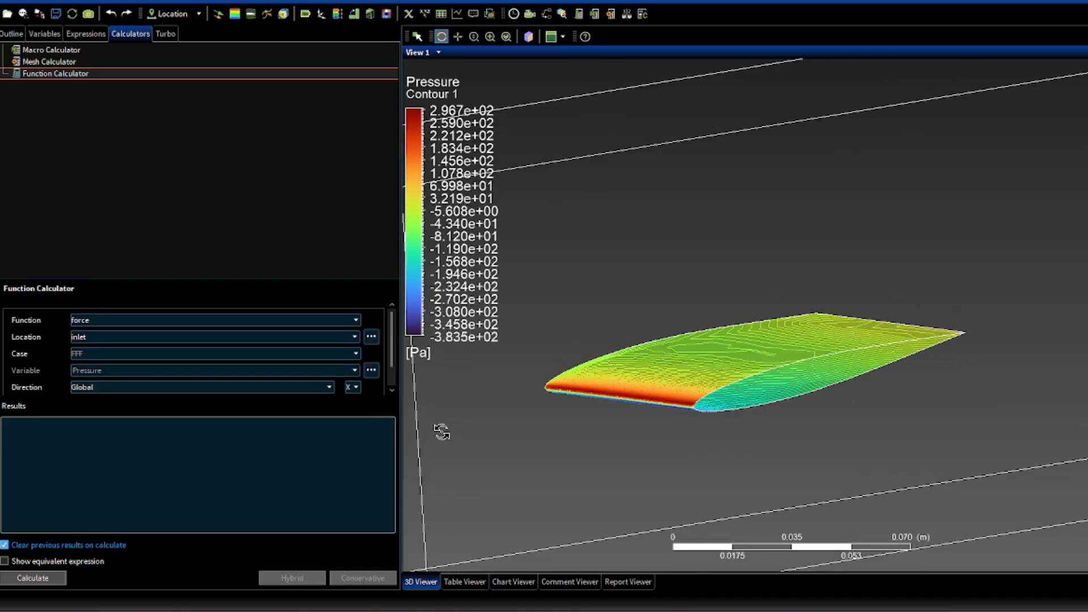
{"action": "left_click", "coordinate": [97, 338]}
{"action": "left_click", "coordinate": [101, 384]}
{"action": "left_click_drag", "start_coordinate": [849, 375], "coordinate": [895, 399]}
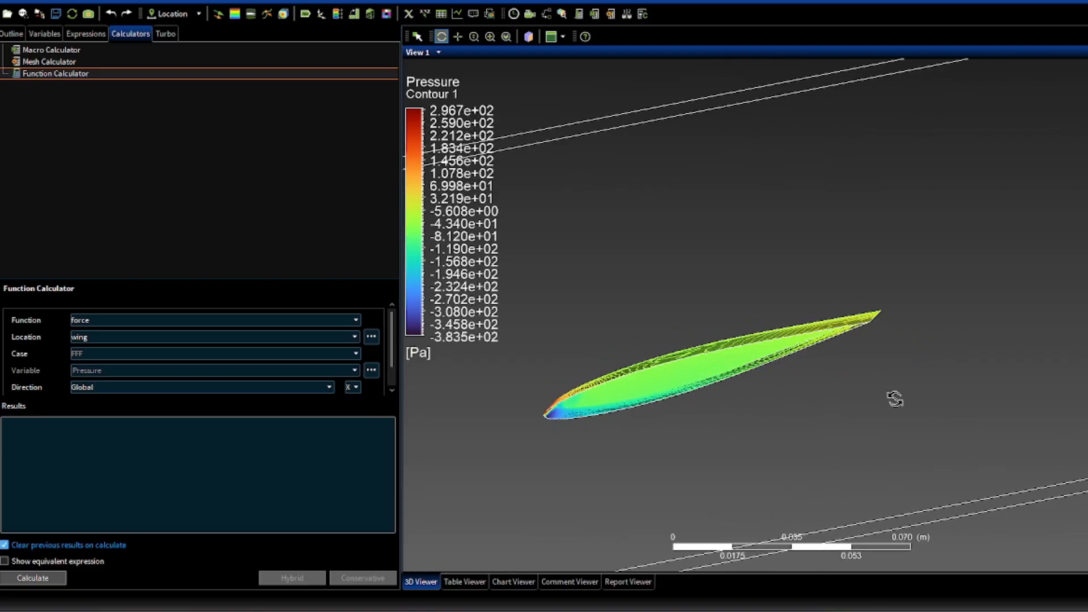
Calculate the force on the wing in the Global X direction.
{"action": "left_click", "coordinate": [1086, 519]}
{"action": "scroll", "coordinate": [652, 361], "scroll_direction": "down", "scroll_amount": 1}
{"action": "scroll", "coordinate": [830, 408], "scroll_direction": "down", "scroll_amount": 3}
{"action": "scroll", "coordinate": [829, 407], "scroll_direction": "down", "scroll_amount": 2}
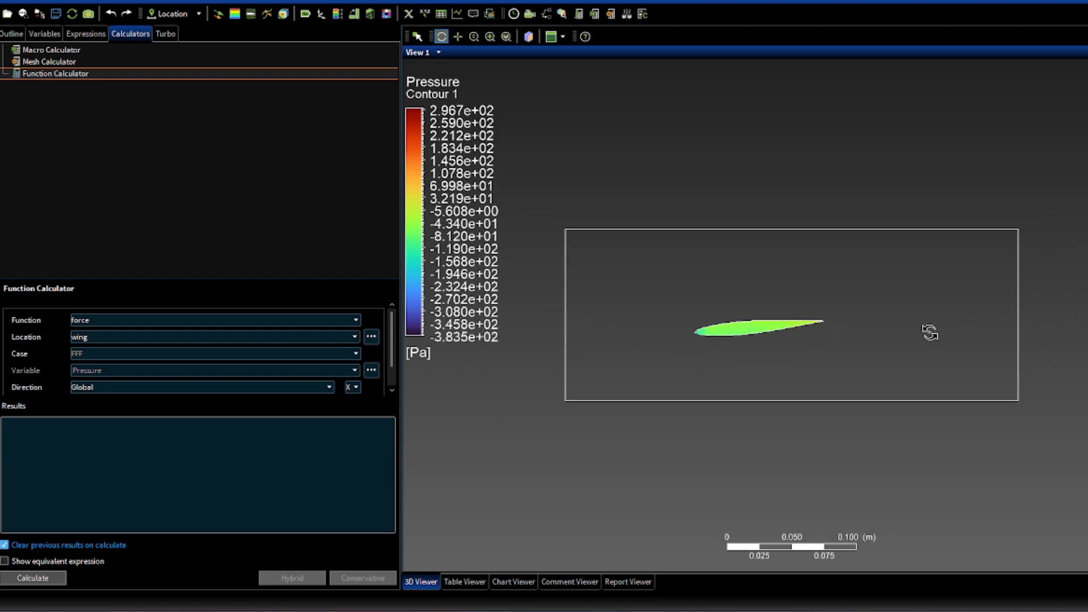
{"action": "scroll", "coordinate": [789, 377], "scroll_direction": "up", "scroll_amount": 3}
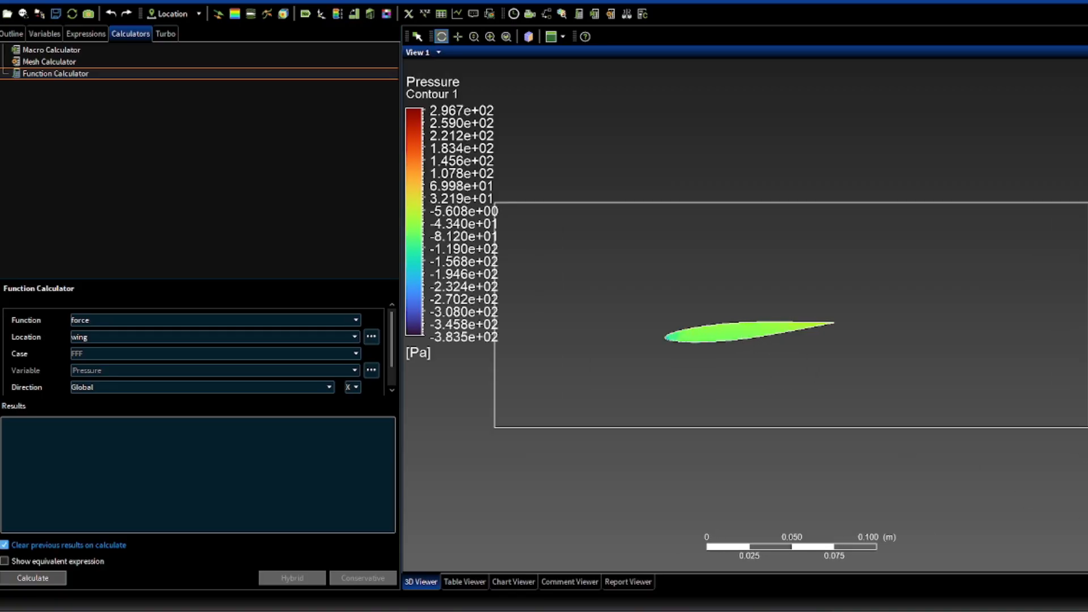
{"action": "left_click", "coordinate": [43, 579]}
Examine the calculated X-direction force on the wing alongside the pressure contours in side and tilted views.
{"action": "scroll", "coordinate": [739, 344], "scroll_direction": "up", "scroll_amount": 2}
{"action": "scroll", "coordinate": [681, 343], "scroll_direction": "up", "scroll_amount": 2}
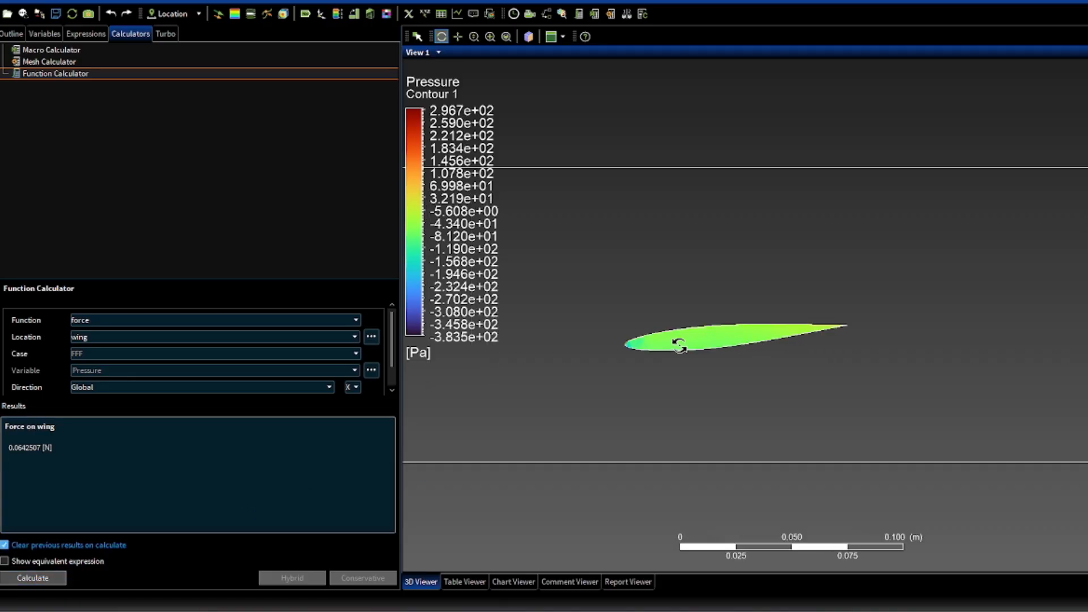
{"action": "scroll", "coordinate": [629, 371], "scroll_direction": "down", "scroll_amount": 3}
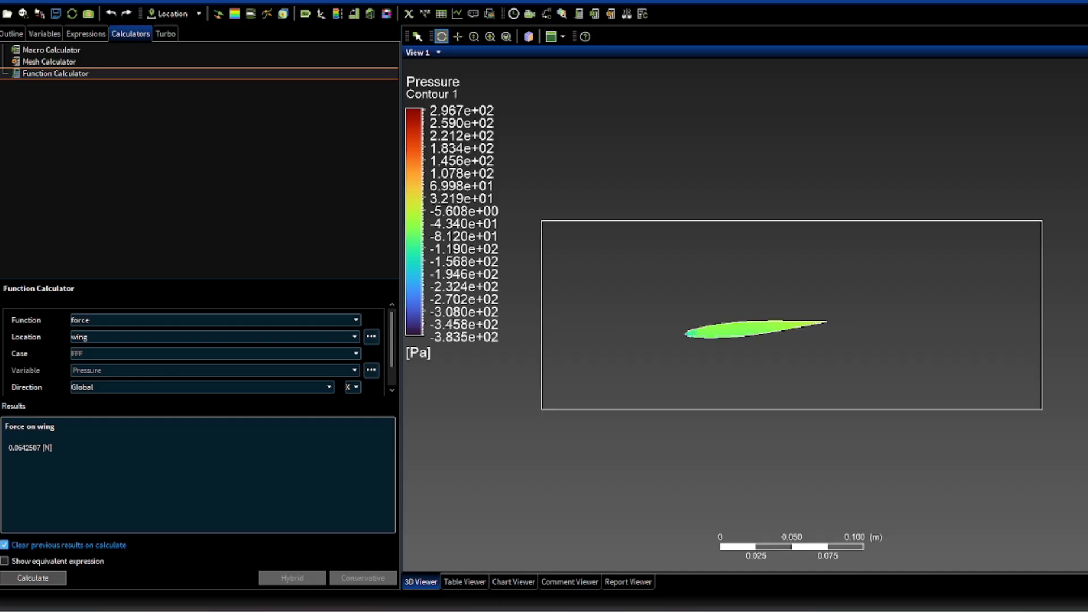
{"action": "scroll", "coordinate": [782, 306], "scroll_direction": "up", "scroll_amount": 5}
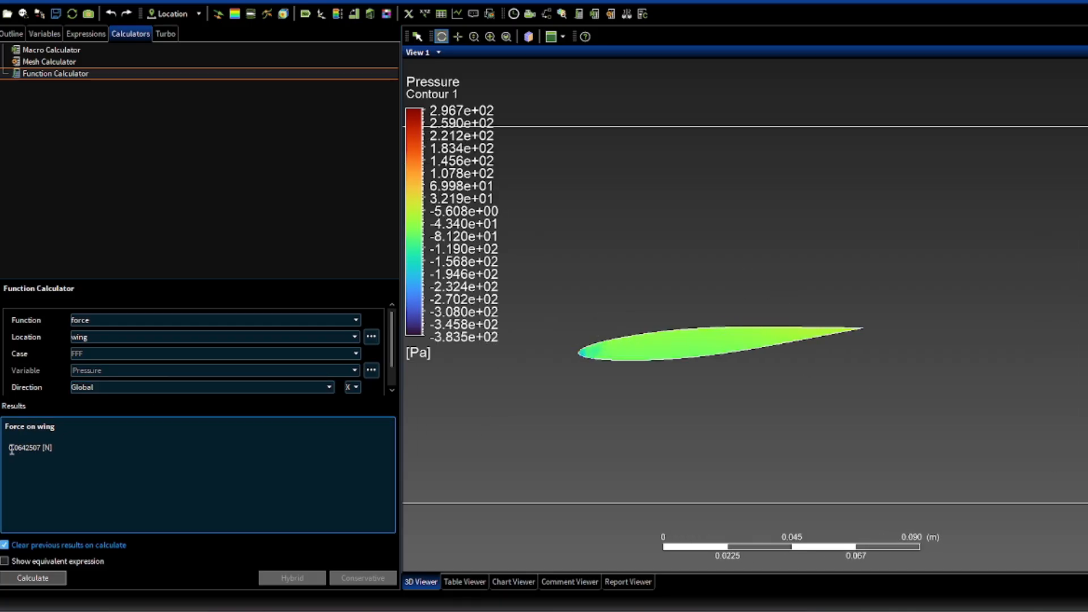
{"action": "left_click_drag", "start_coordinate": [12, 448], "coordinate": [52, 447]}
{"action": "mouse_move", "coordinate": [584, 334]}
{"action": "left_mouse_down"}
{"action": "mouse_move", "coordinate": [621, 349]}
{"action": "mouse_move", "coordinate": [592, 333]}
{"action": "left_mouse_up"}
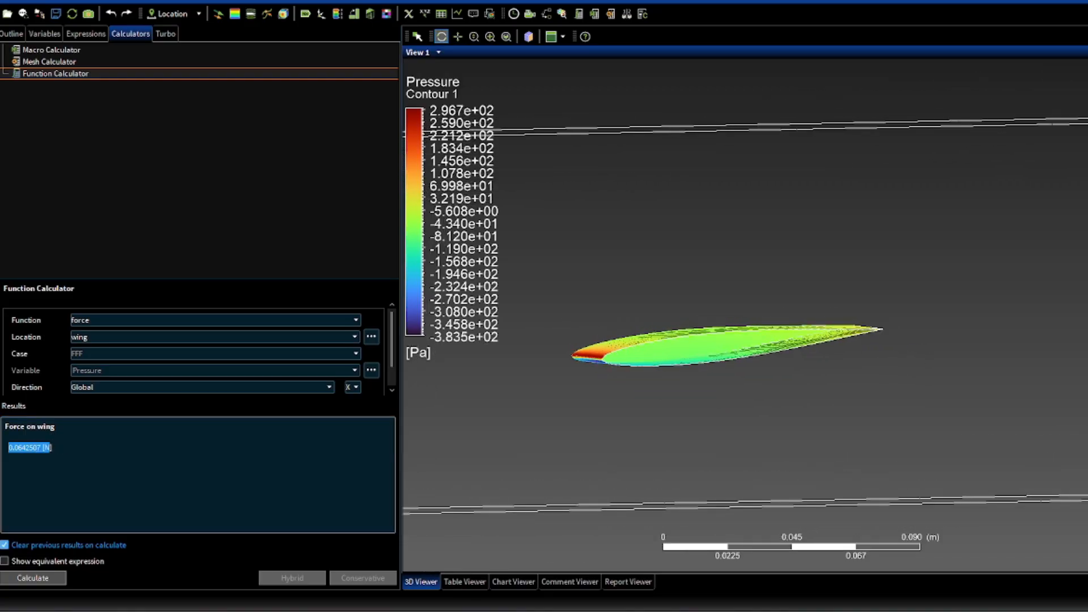
{"action": "left_click", "coordinate": [1084, 530]}
{"action": "scroll", "coordinate": [700, 340], "scroll_direction": "down", "scroll_amount": 2}
{"action": "scroll", "coordinate": [719, 364], "scroll_direction": "up", "scroll_amount": 4}
{"action": "scroll", "coordinate": [794, 345], "scroll_direction": "up", "scroll_amount": 1}
{"action": "left_click", "coordinate": [145, 466]}
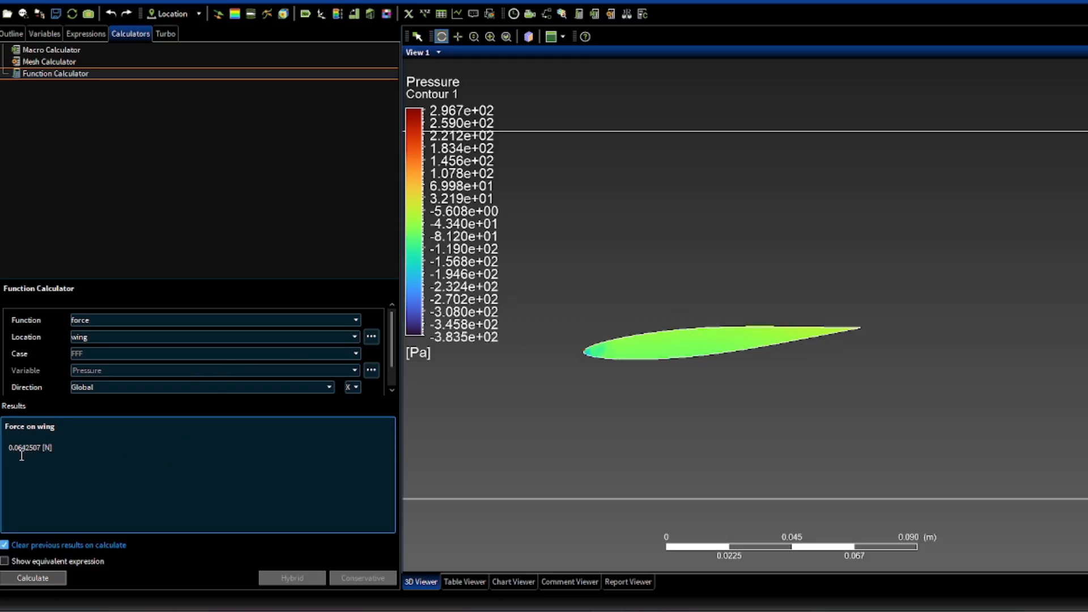
{"action": "mouse_move", "coordinate": [639, 337]}
{"action": "left_mouse_down"}
{"action": "mouse_move", "coordinate": [665, 364]}
{"action": "mouse_move", "coordinate": [736, 365]}
{"action": "mouse_move", "coordinate": [641, 344]}
{"action": "left_mouse_up"}
{"action": "key", "text": "z"}
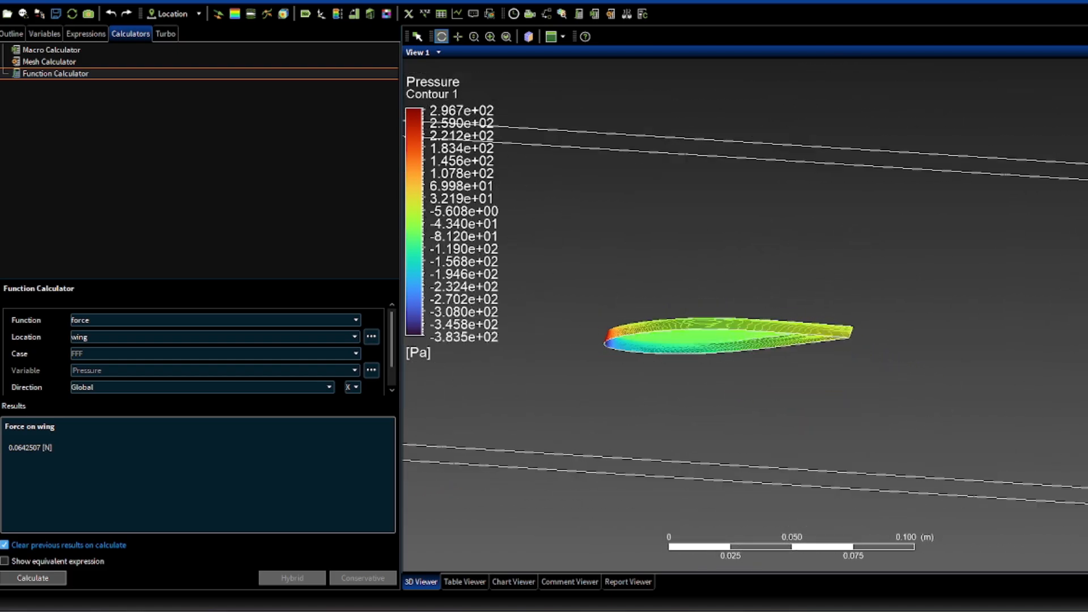
{"action": "scroll", "coordinate": [736, 392], "scroll_direction": "up", "scroll_amount": 3}
{"action": "left_click_drag", "start_coordinate": [713, 388], "coordinate": [670, 397]}
{"action": "left_click_drag", "start_coordinate": [696, 330], "coordinate": [691, 362]}
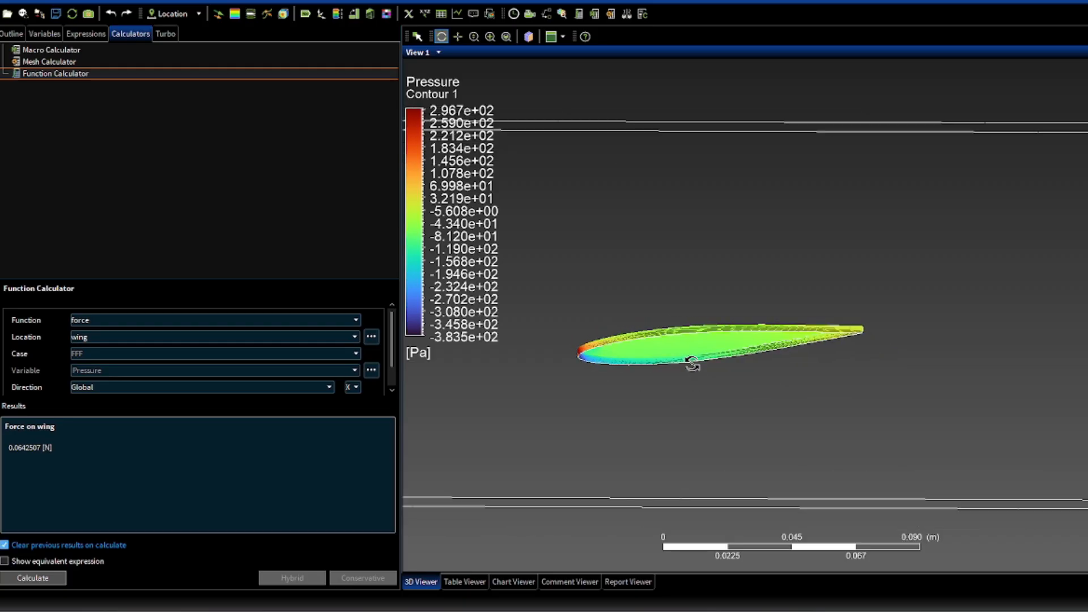
Set the force direction to Global Z and calculate the force on the wing.
{"action": "key", "text": "z"}
{"action": "left_click", "coordinate": [353, 389]}
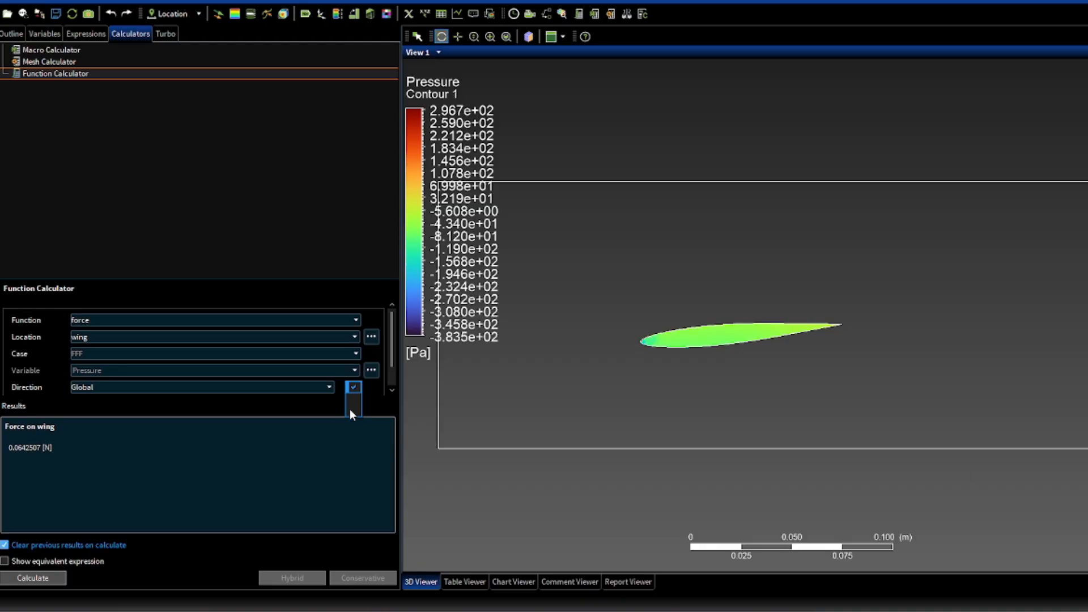
{"action": "left_click", "coordinate": [55, 582]}
{"action": "left_click_drag", "start_coordinate": [801, 360], "coordinate": [760, 396]}
{"action": "left_click_drag", "start_coordinate": [833, 387], "coordinate": [957, 424]}
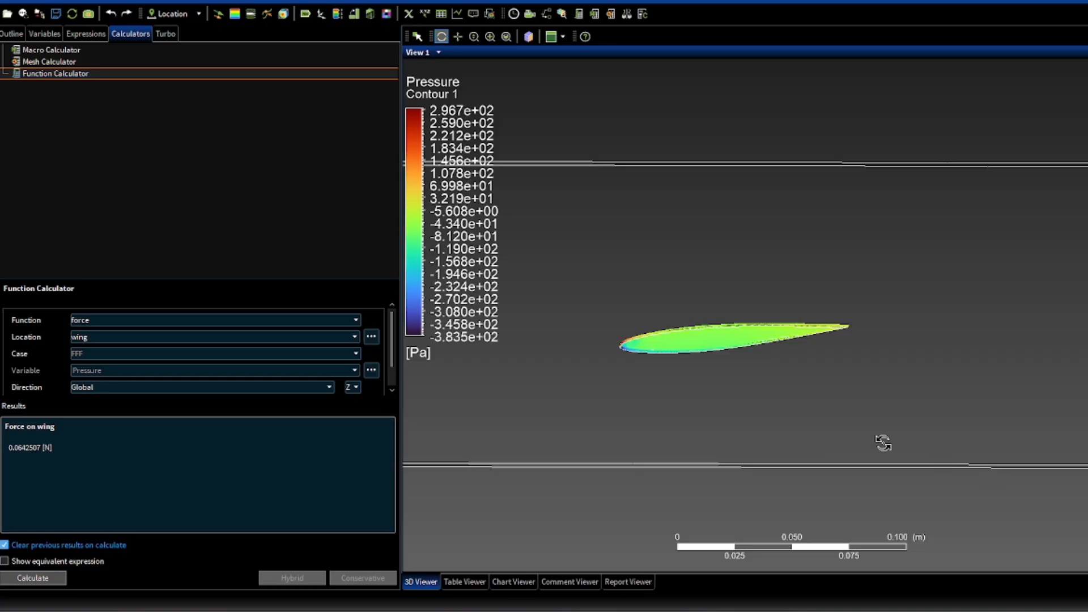
{"action": "left_click_drag", "start_coordinate": [883, 443], "coordinate": [786, 390]}
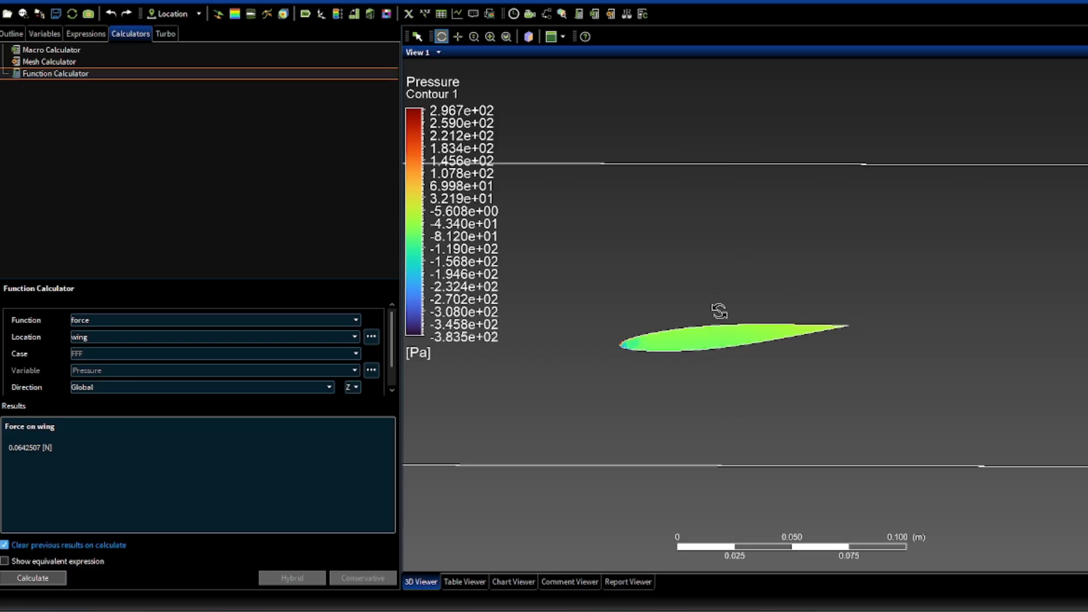
{"action": "mouse_move", "coordinate": [737, 286]}
{"action": "left_mouse_down"}
{"action": "mouse_move", "coordinate": [779, 352]}
{"action": "mouse_move", "coordinate": [750, 274]}
{"action": "mouse_move", "coordinate": [756, 197]}
{"action": "mouse_move", "coordinate": [748, 308]}
{"action": "mouse_move", "coordinate": [748, 253]}
{"action": "mouse_move", "coordinate": [736, 304]}
{"action": "left_mouse_up"}
{"action": "left_click", "coordinate": [31, 578]}
Examine the Z-direction force result together with the pressure distribution on the wing from several angles.
{"action": "left_click_drag", "start_coordinate": [702, 408], "coordinate": [831, 379]}
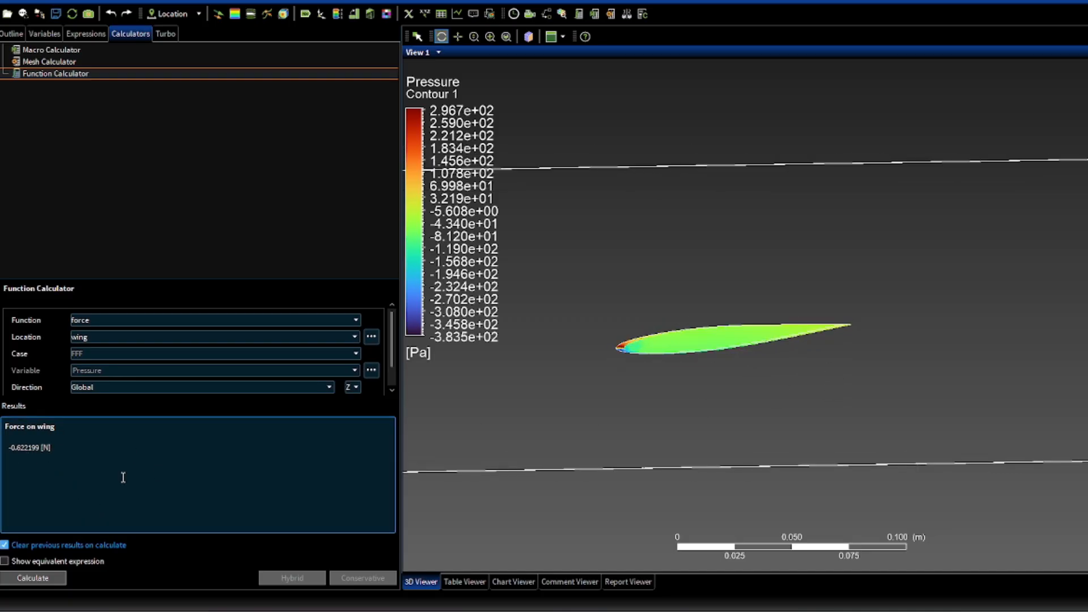
{"action": "left_click_drag", "start_coordinate": [11, 448], "coordinate": [51, 448]}
{"action": "left_click_drag", "start_coordinate": [637, 388], "coordinate": [650, 319]}
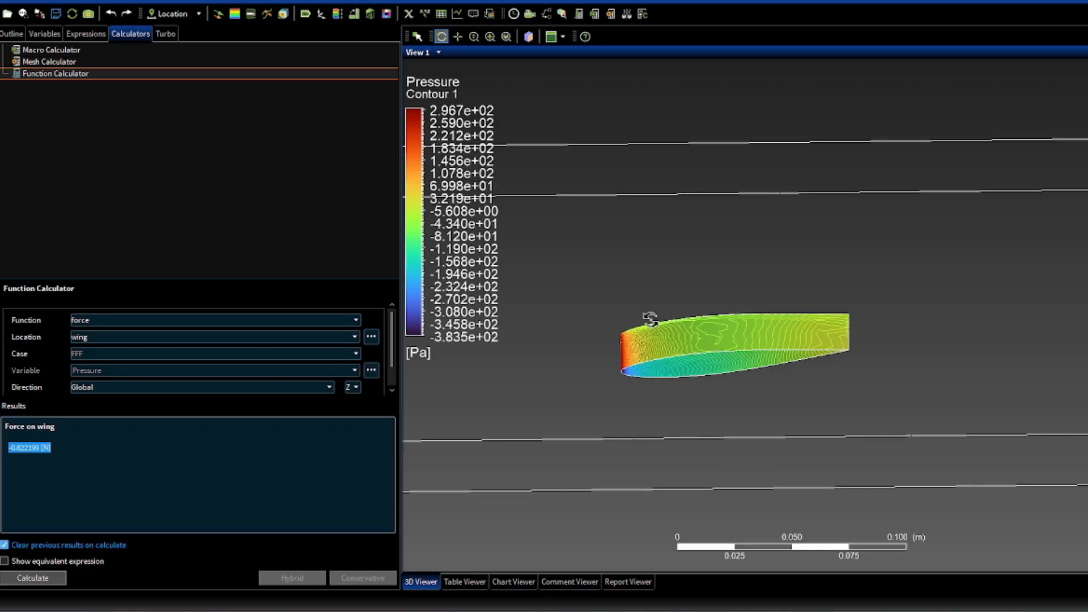
{"action": "left_click", "coordinate": [31, 462]}
{"action": "left_click_drag", "start_coordinate": [573, 403], "coordinate": [491, 450]}
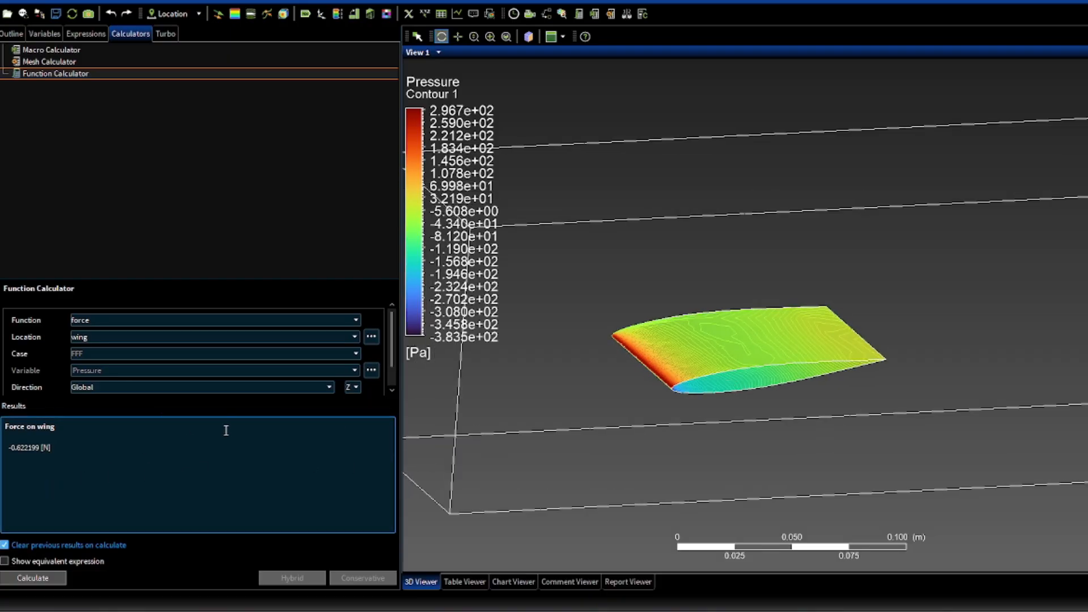
{"action": "left_click_drag", "start_coordinate": [782, 369], "coordinate": [824, 358]}
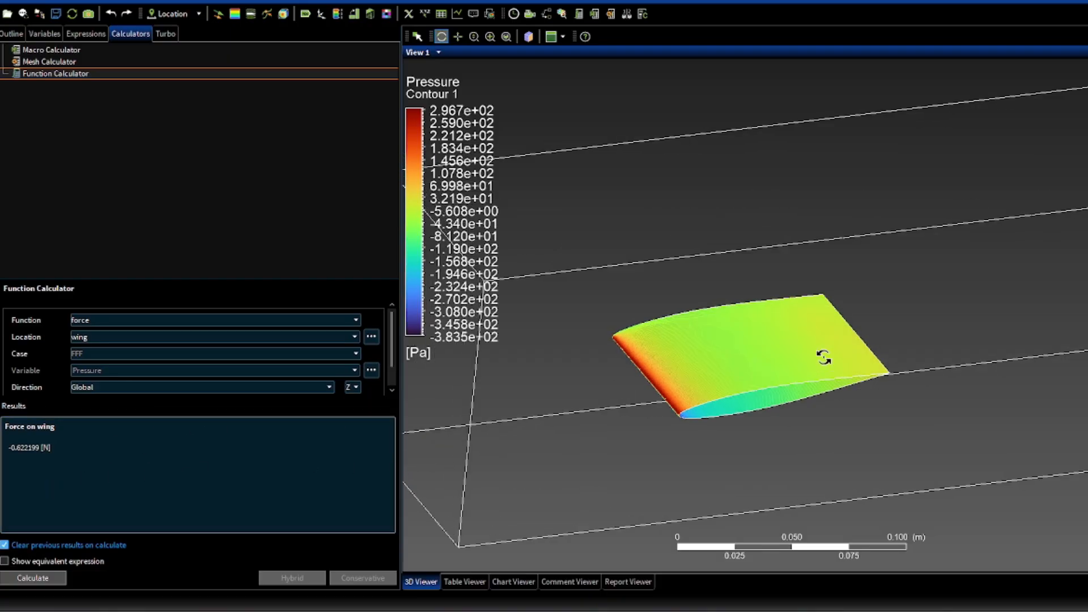
Inspect the velocity streamlines around the wing by toggling Streamline 1 and the wireframe, leaving only the streamlines hidden.
{"action": "left_click", "coordinate": [21, 33]}
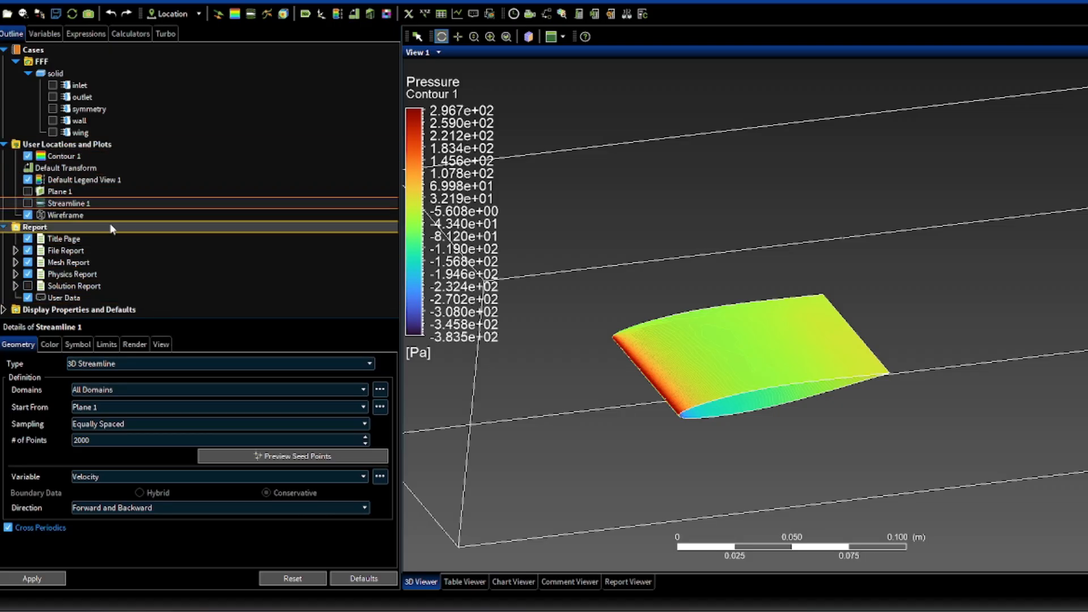
{"action": "left_click", "coordinate": [28, 204]}
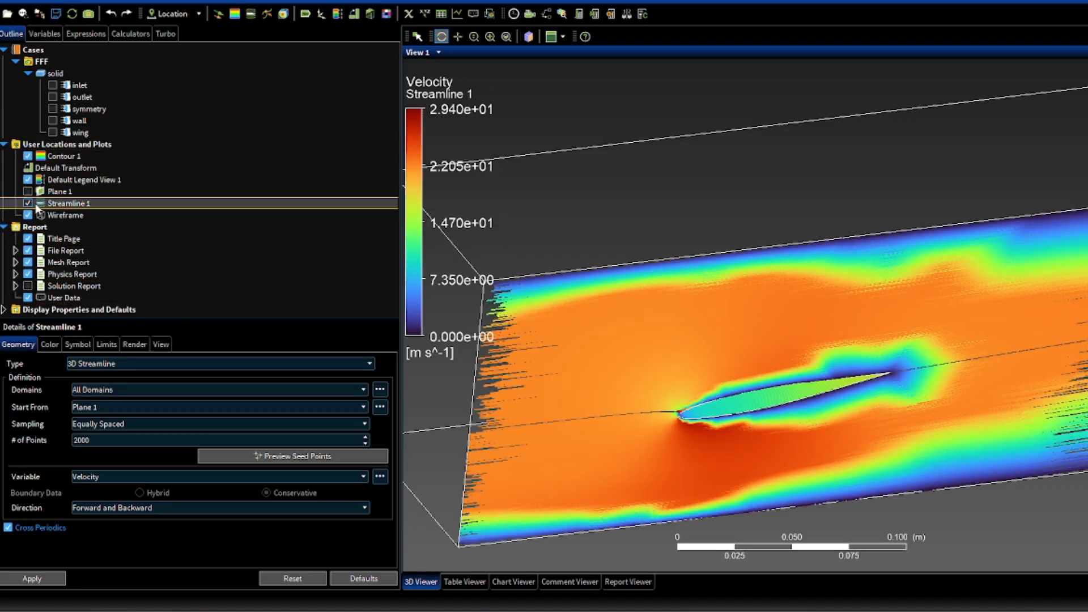
{"action": "left_click", "coordinate": [28, 203]}
{"action": "left_click", "coordinate": [27, 204]}
{"action": "left_click", "coordinate": [27, 215]}
{"action": "left_click_drag", "start_coordinate": [559, 285], "coordinate": [711, 260]}
{"action": "left_click", "coordinate": [27, 216]}
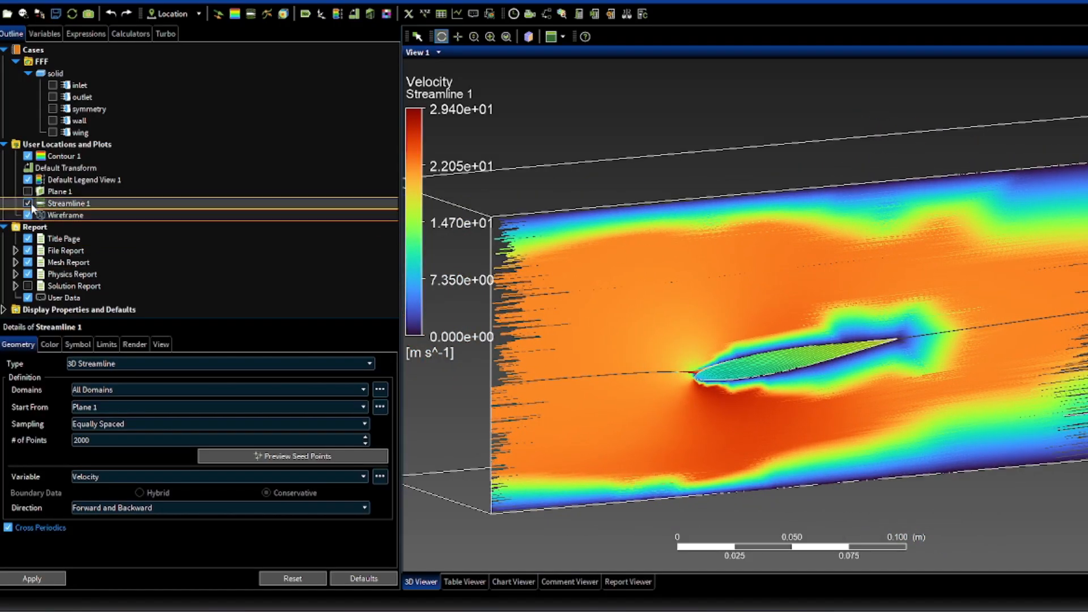
{"action": "left_click", "coordinate": [27, 203]}
Examine the pressure contours on the wing's leading edge, upper surface and side from several angles and distances within the domain wireframe.
{"action": "left_click_drag", "start_coordinate": [637, 389], "coordinate": [804, 420]}
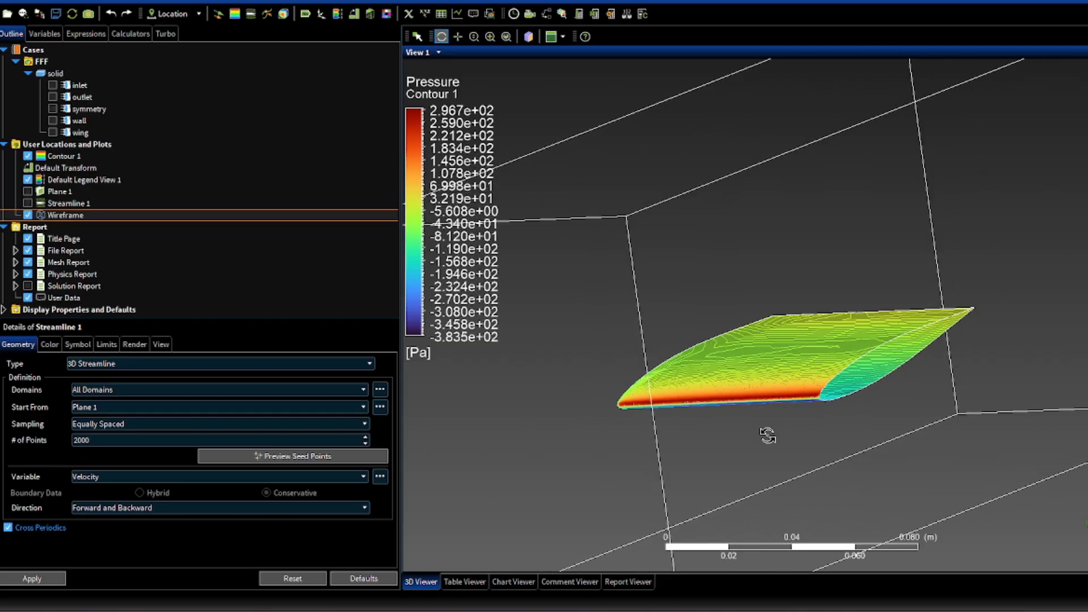
{"action": "scroll", "coordinate": [769, 448], "scroll_direction": "down", "scroll_amount": 5}
{"action": "mouse_move", "coordinate": [783, 467]}
{"action": "left_mouse_down"}
{"action": "mouse_move", "coordinate": [793, 459]}
{"action": "mouse_move", "coordinate": [769, 468]}
{"action": "left_mouse_up"}
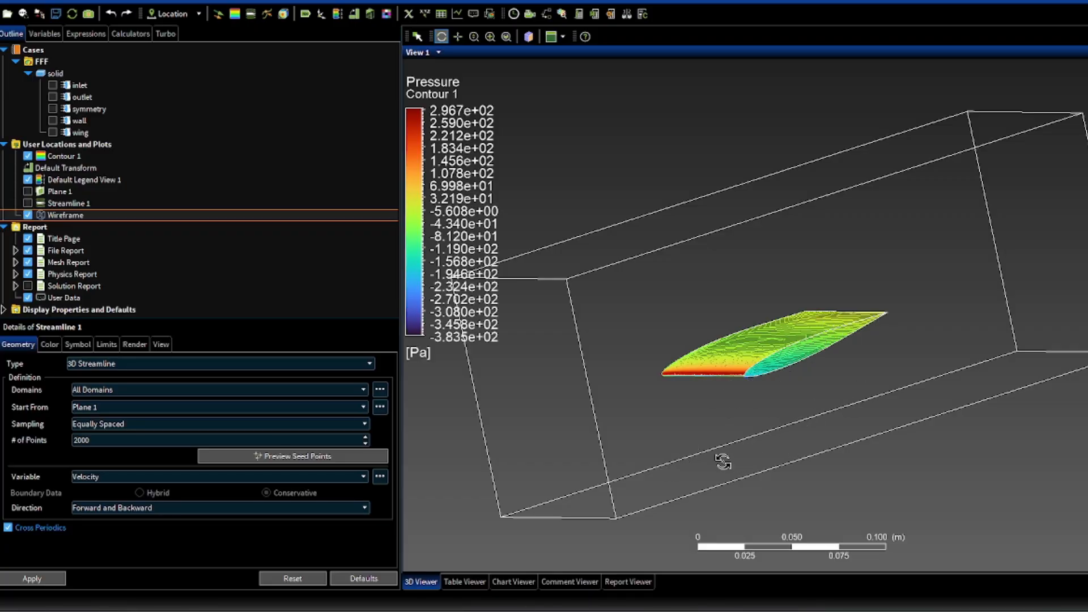
{"action": "left_click_drag", "start_coordinate": [801, 359], "coordinate": [795, 370]}
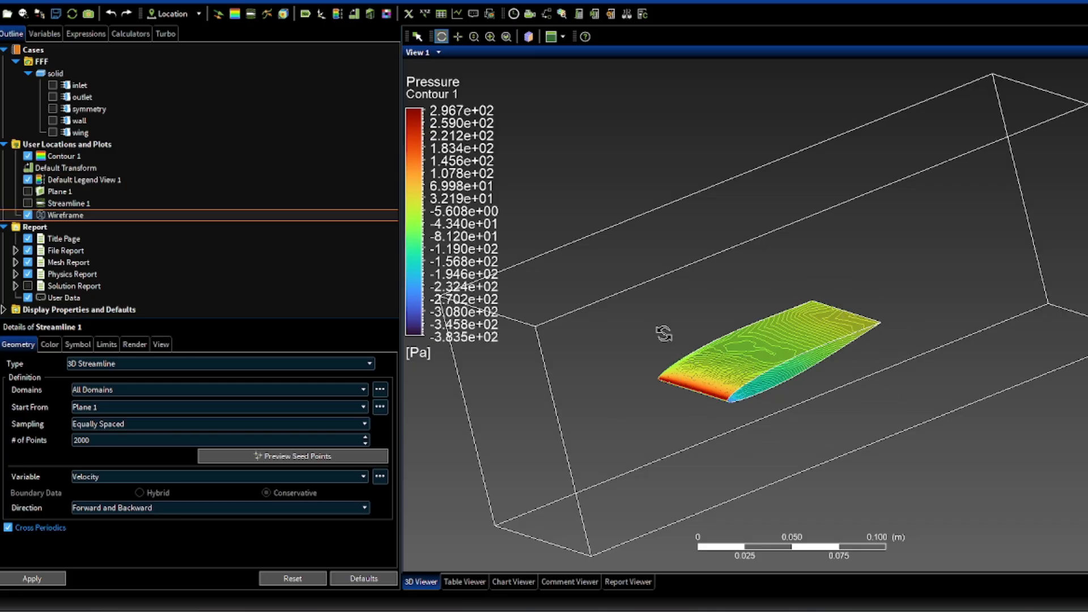
{"action": "left_click_drag", "start_coordinate": [771, 331], "coordinate": [818, 398]}
{"action": "left_click_drag", "start_coordinate": [822, 354], "coordinate": [807, 410]}
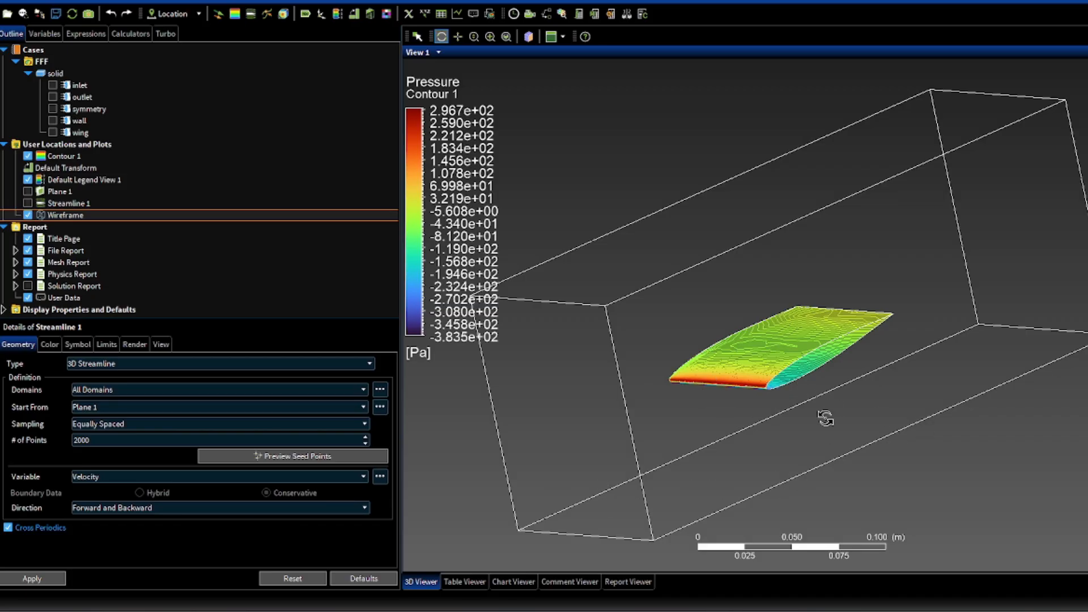
{"action": "scroll", "coordinate": [796, 409], "scroll_direction": "down", "scroll_amount": 1}
{"action": "scroll", "coordinate": [780, 408], "scroll_direction": "up", "scroll_amount": 8}
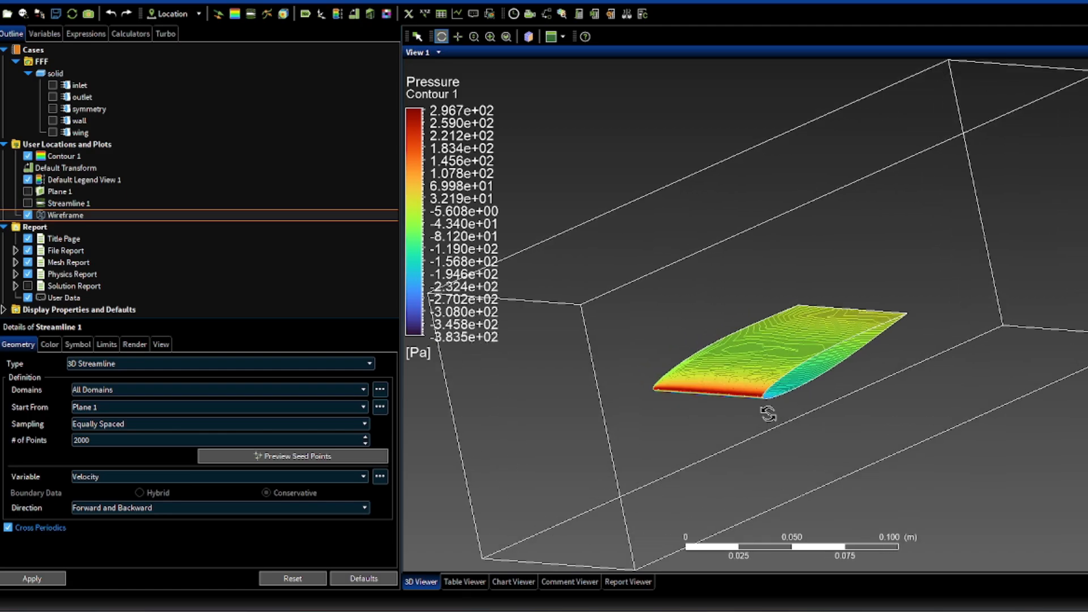
{"action": "left_click_drag", "start_coordinate": [797, 403], "coordinate": [864, 389]}
{"action": "scroll", "coordinate": [864, 391], "scroll_direction": "down", "scroll_amount": 4}
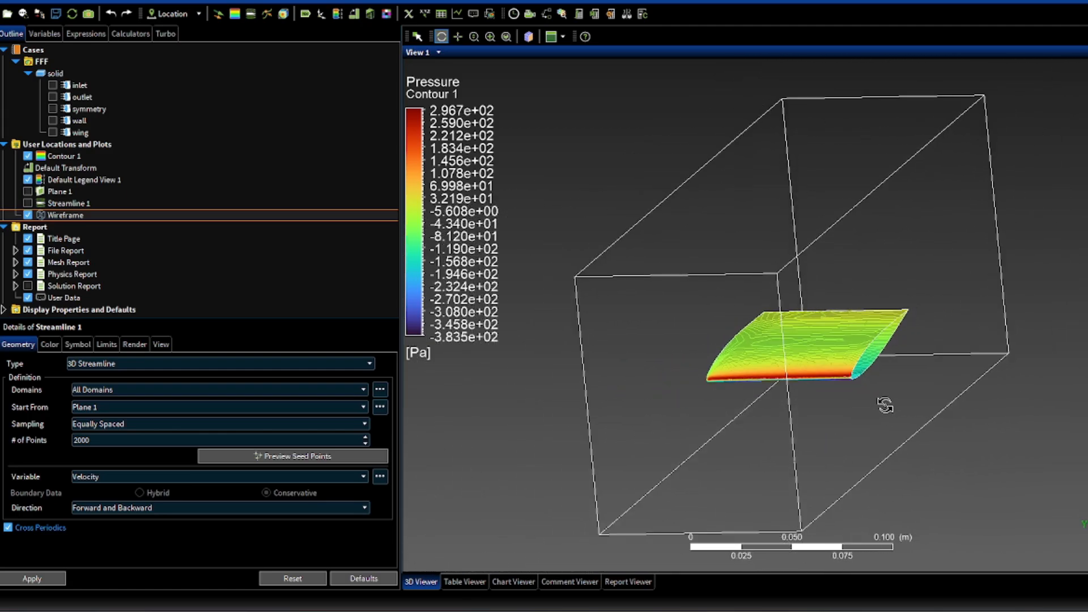
{"action": "left_click_drag", "start_coordinate": [864, 401], "coordinate": [833, 335]}
{"action": "left_click_drag", "start_coordinate": [927, 410], "coordinate": [874, 432]}
{"action": "scroll", "coordinate": [809, 376], "scroll_direction": "up", "scroll_amount": 3}
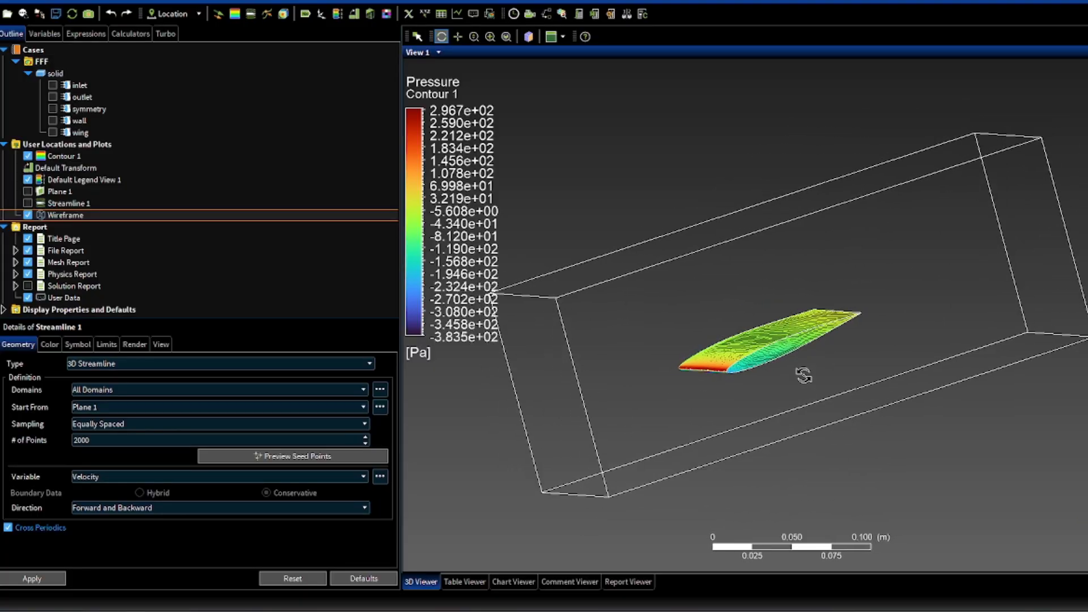
{"action": "mouse_move", "coordinate": [843, 366]}
{"action": "left_mouse_down"}
{"action": "mouse_move", "coordinate": [806, 361]}
{"action": "mouse_move", "coordinate": [824, 372]}
{"action": "left_mouse_up"}
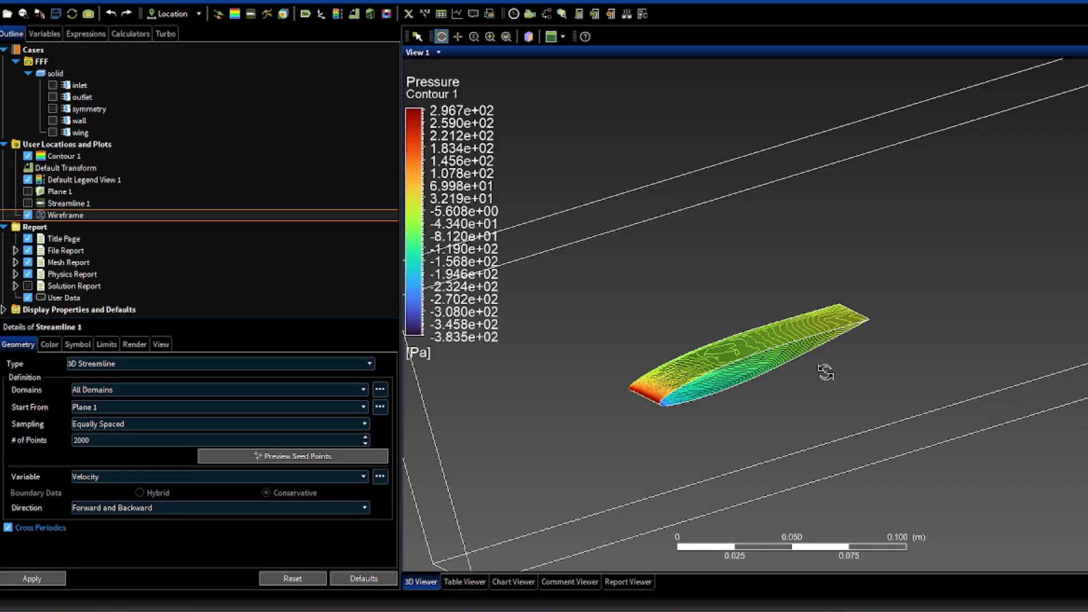